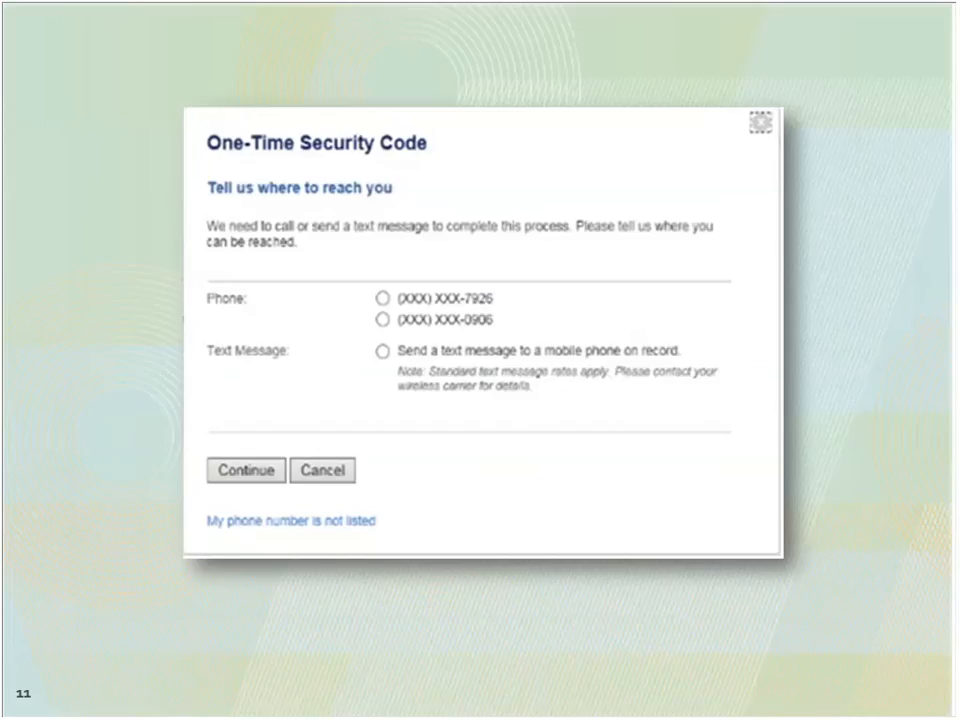
key("Right")
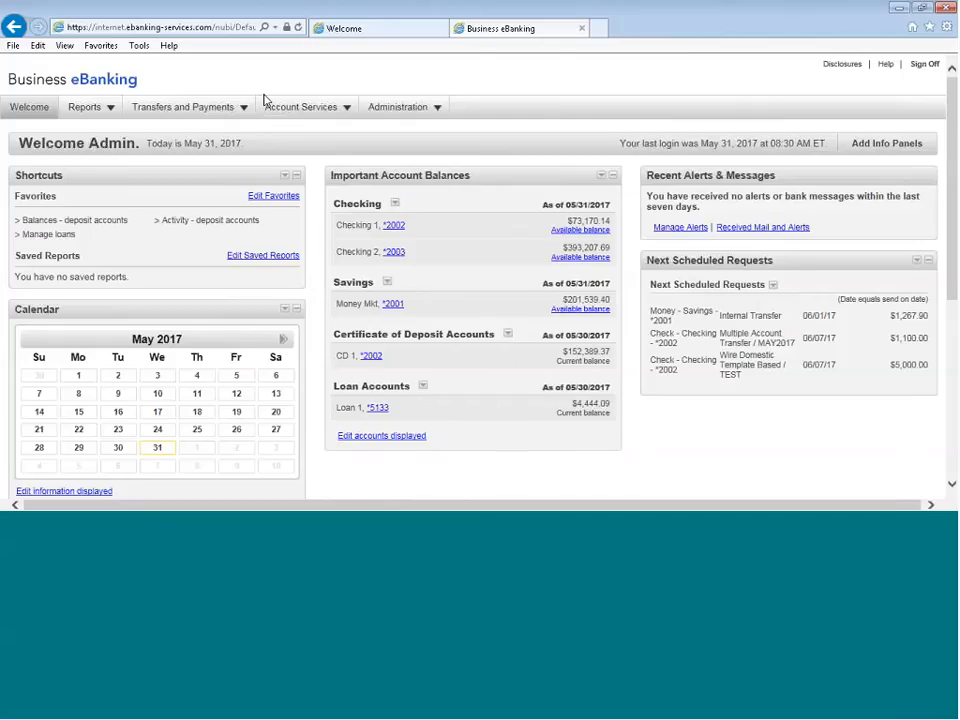
Open the catalog of available info panels for the dashboard and browse all three of its pages
left_click(50, 106)
left_click(868, 150)
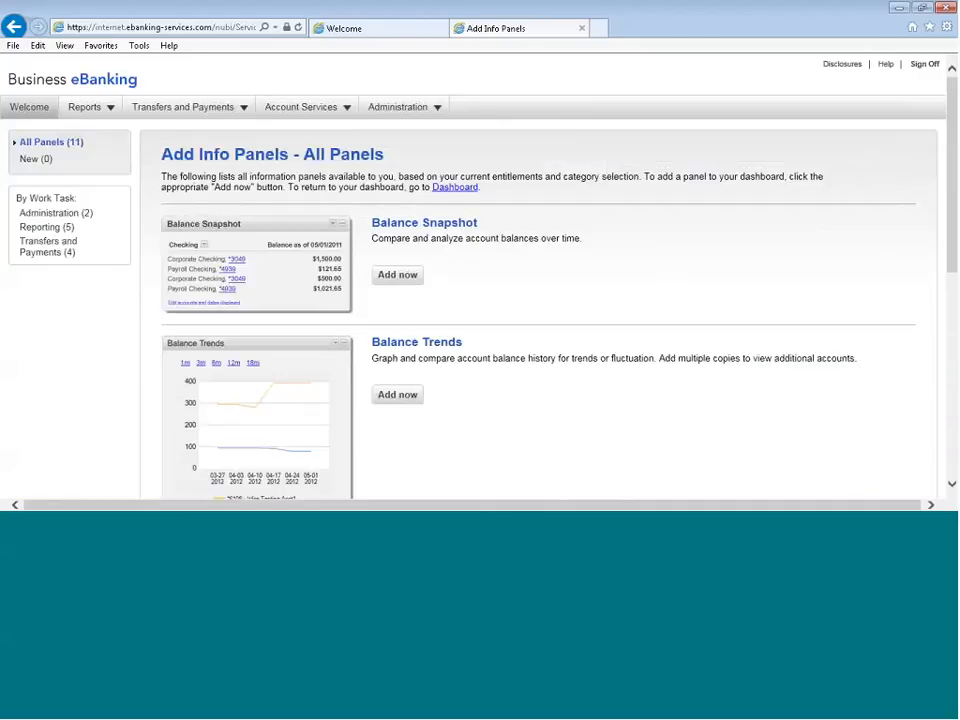
scroll(507, 375, "down", 5)
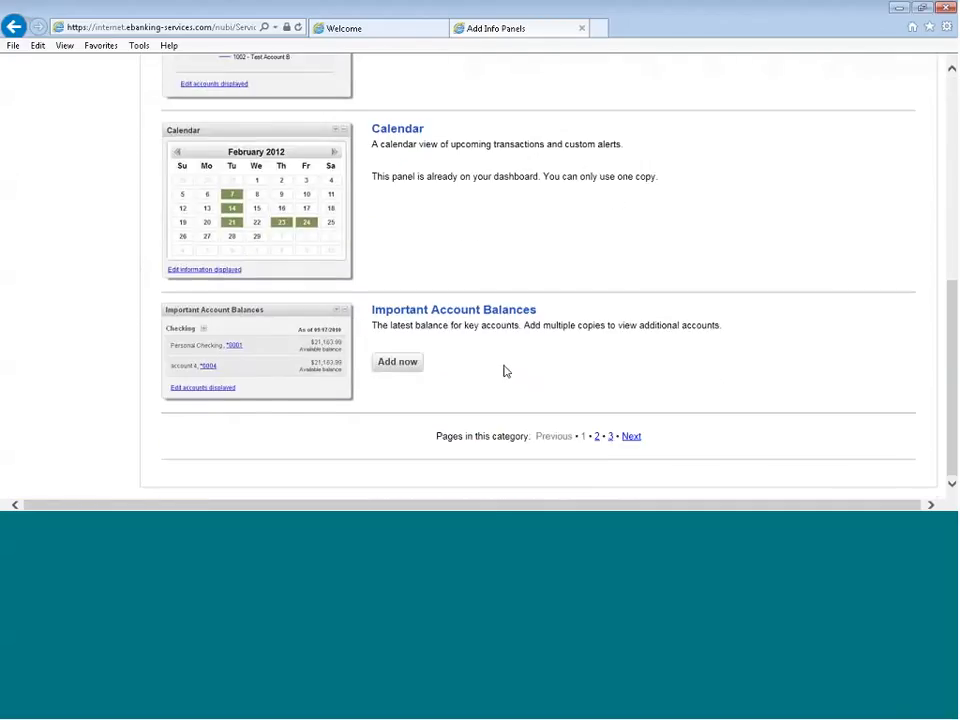
left_click(597, 438)
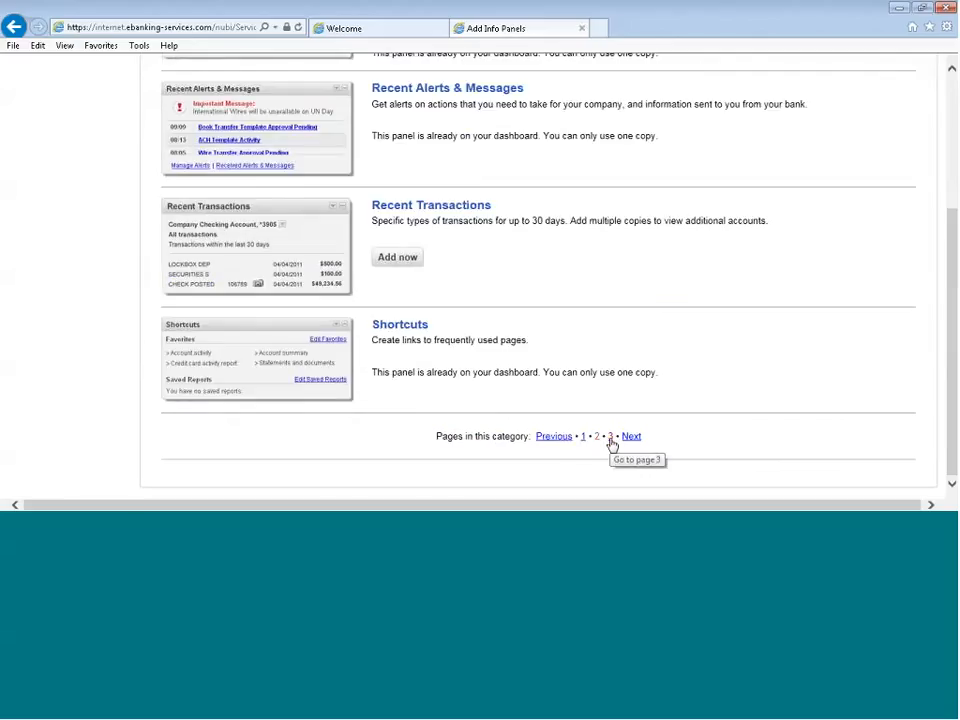
left_click(610, 437)
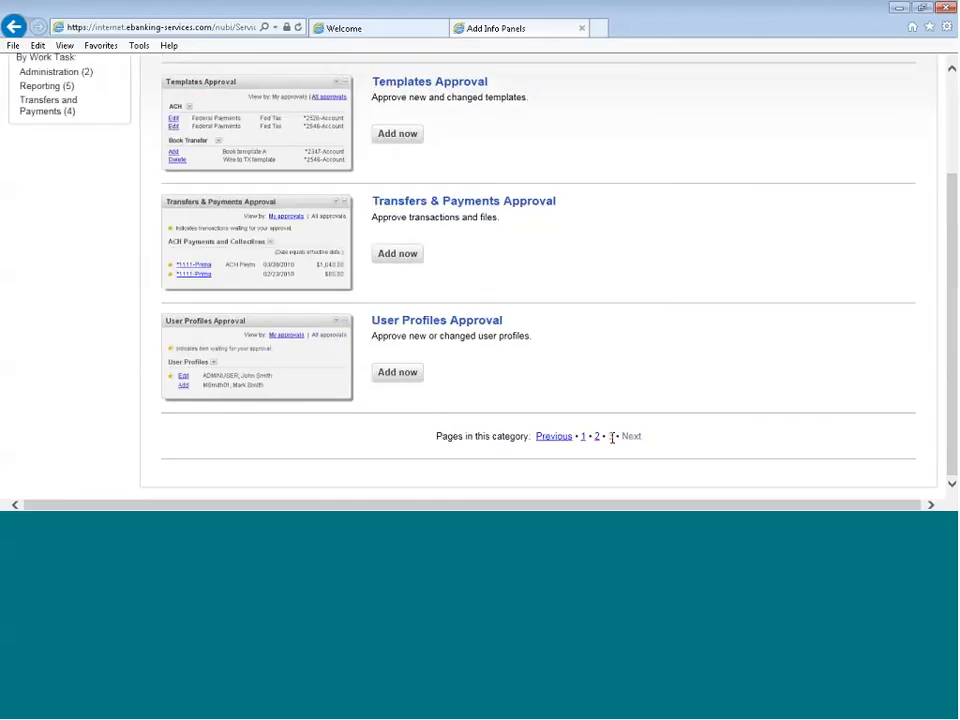
left_click(586, 437)
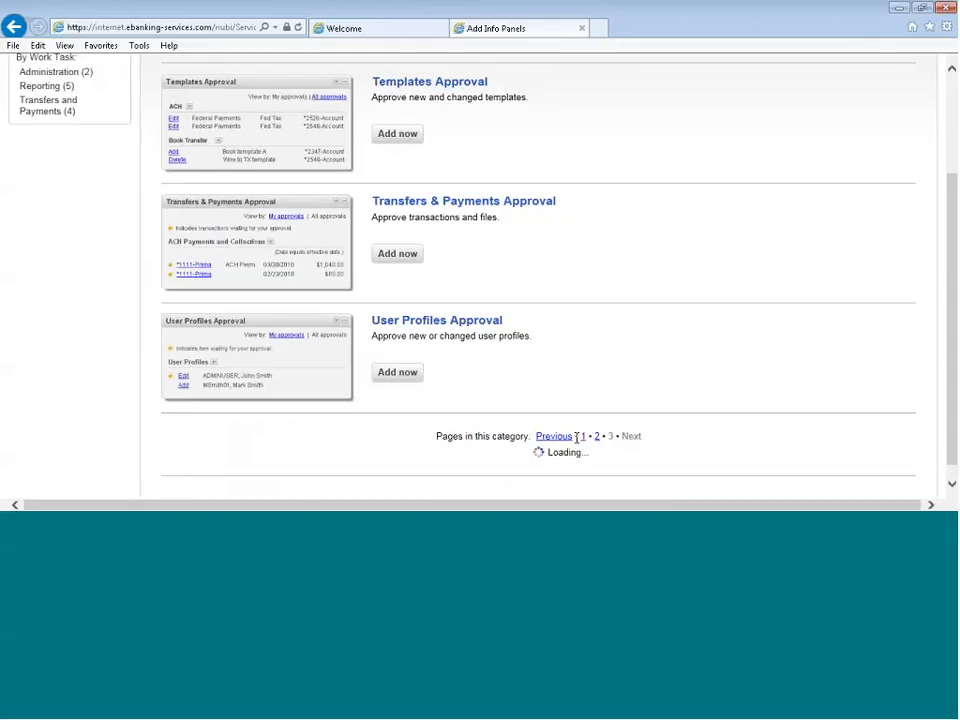
Add another Important Account Balances panel from the first catalog page and return to the dashboard
scroll(535, 427, "down", 1)
scroll(535, 427, "down", 3)
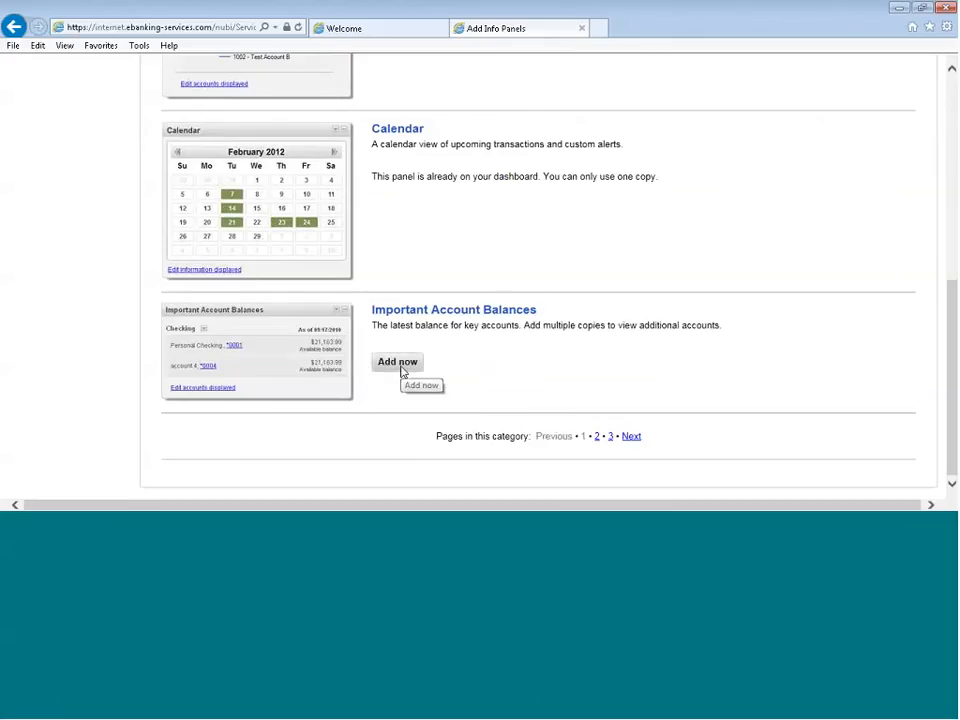
left_click(381, 368)
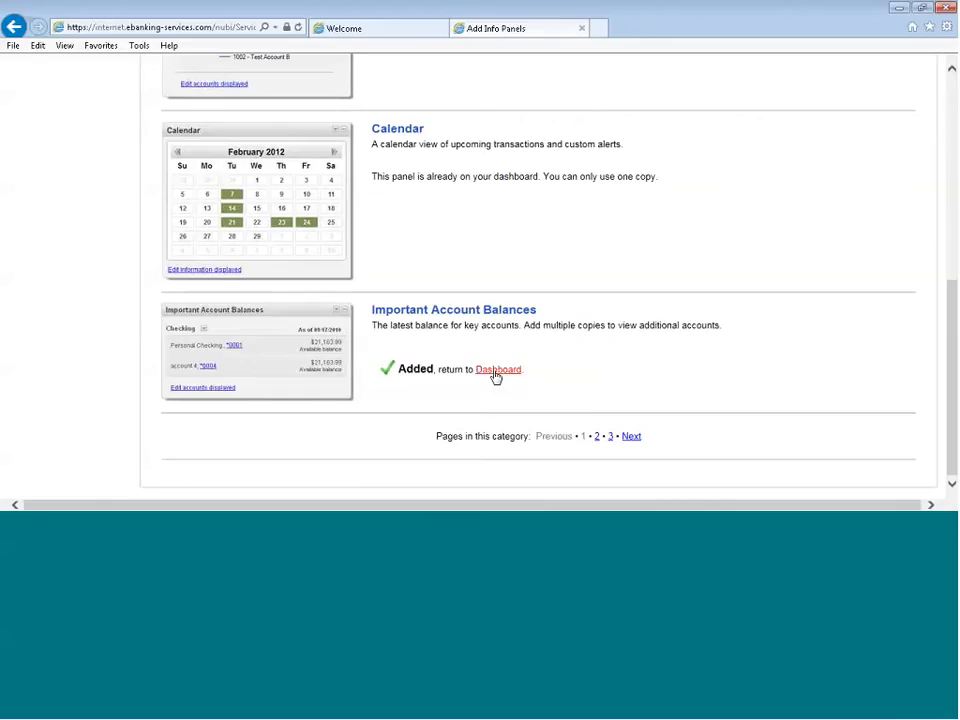
scroll(603, 398, "up", 5)
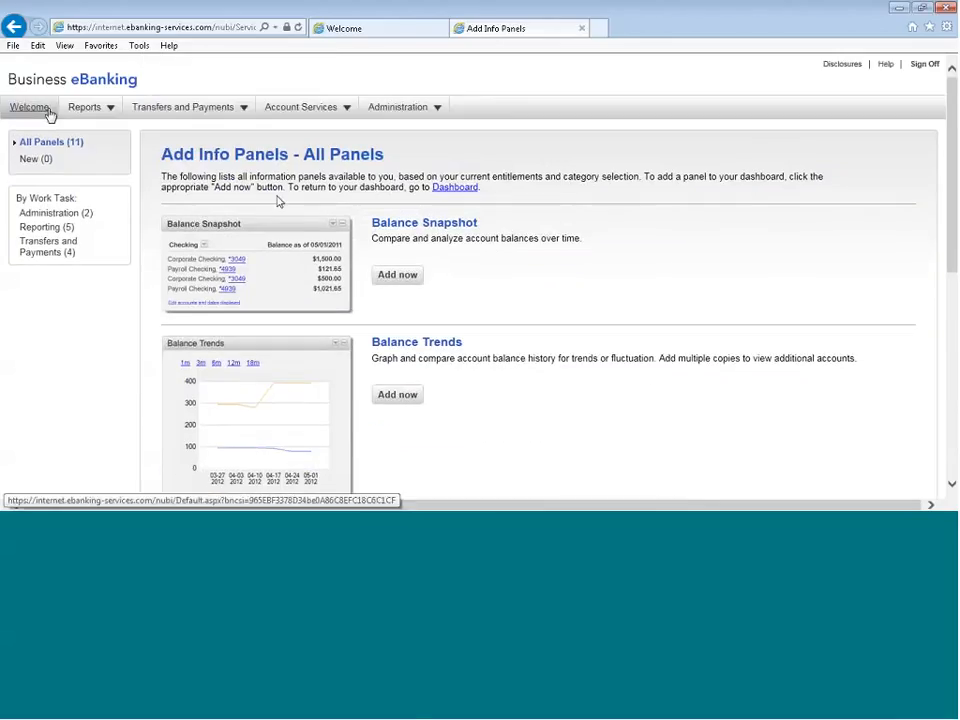
left_click(40, 111)
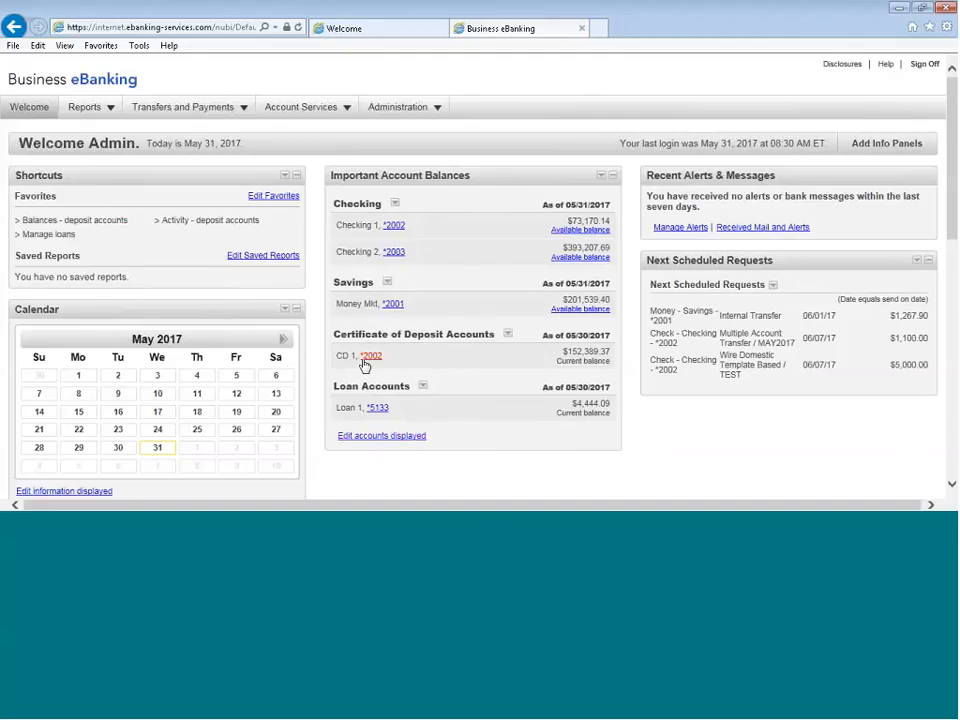
Review the checking, savings, certificate of deposit and loan accounts displayed in Important Account Balances, and save the selection
left_click(380, 441)
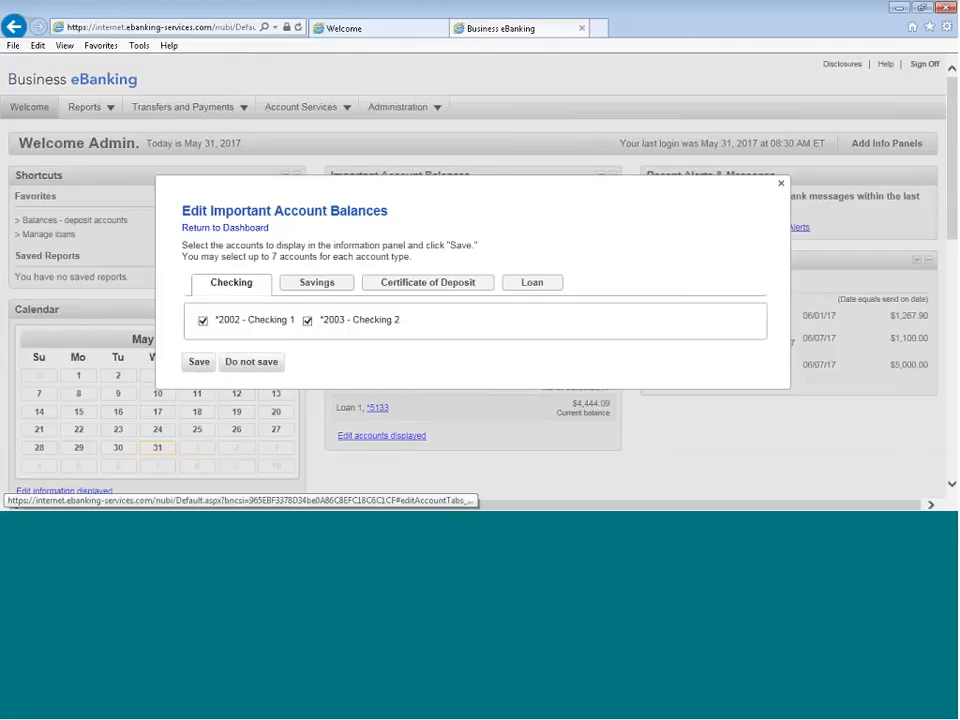
left_click(317, 282)
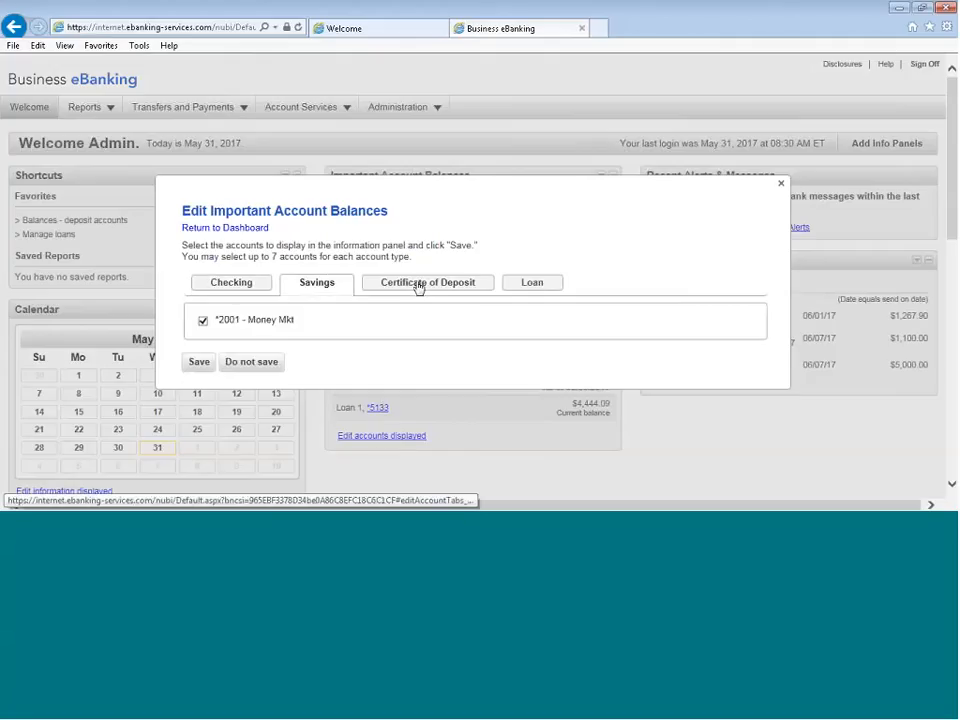
left_click(418, 285)
left_click(532, 285)
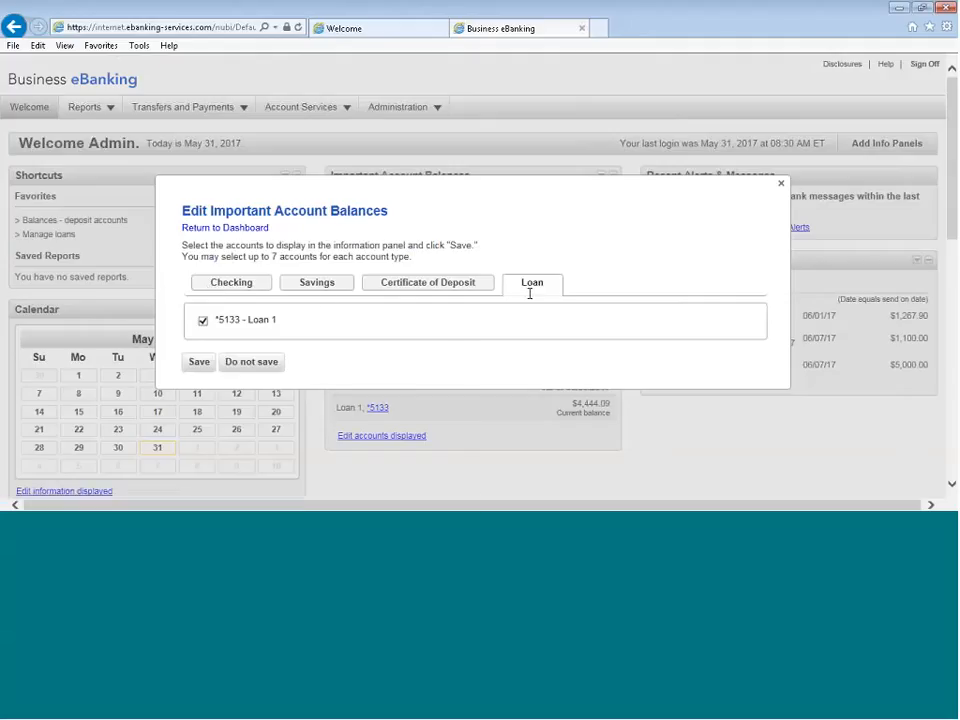
left_click(199, 367)
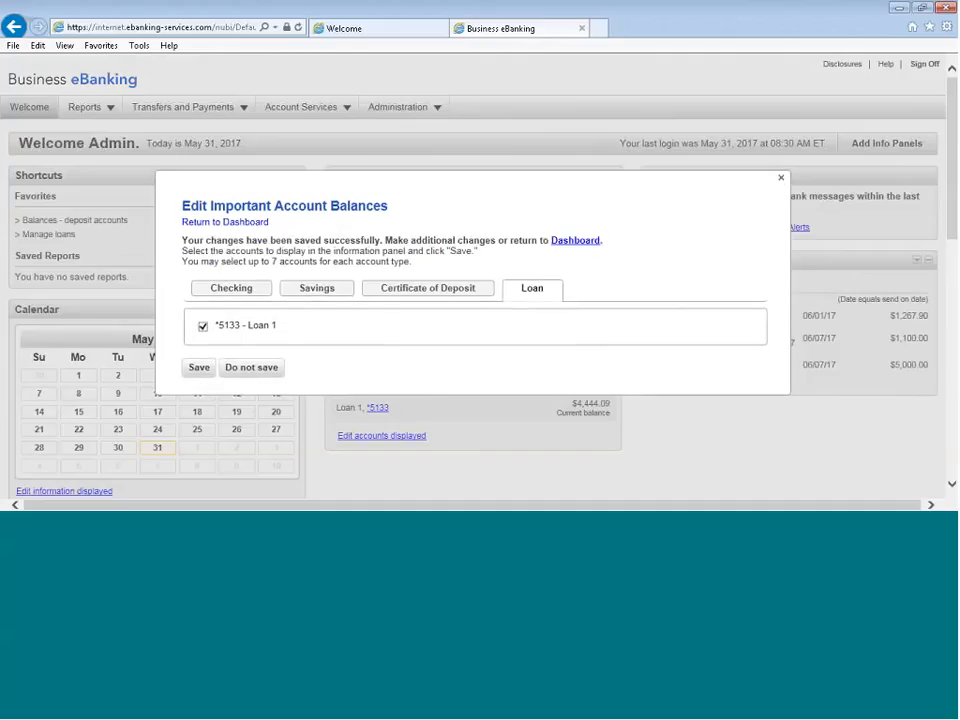
left_click(780, 181)
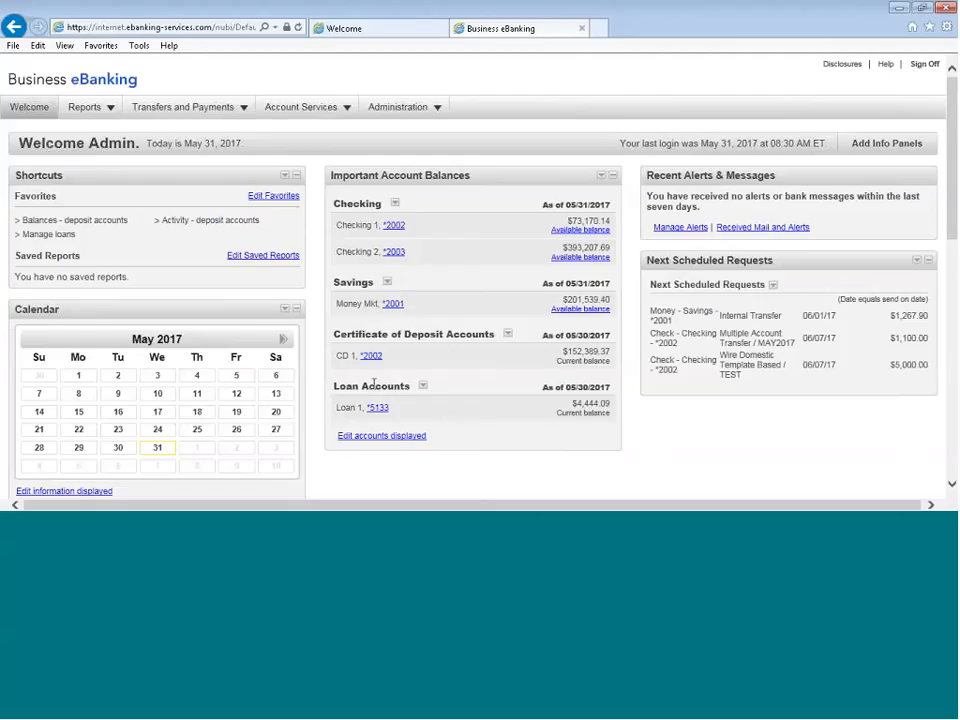
View the activity report for Checking 1, and collapse and re-expand the Important Account Balances panel back on the dashboard
left_click(394, 228)
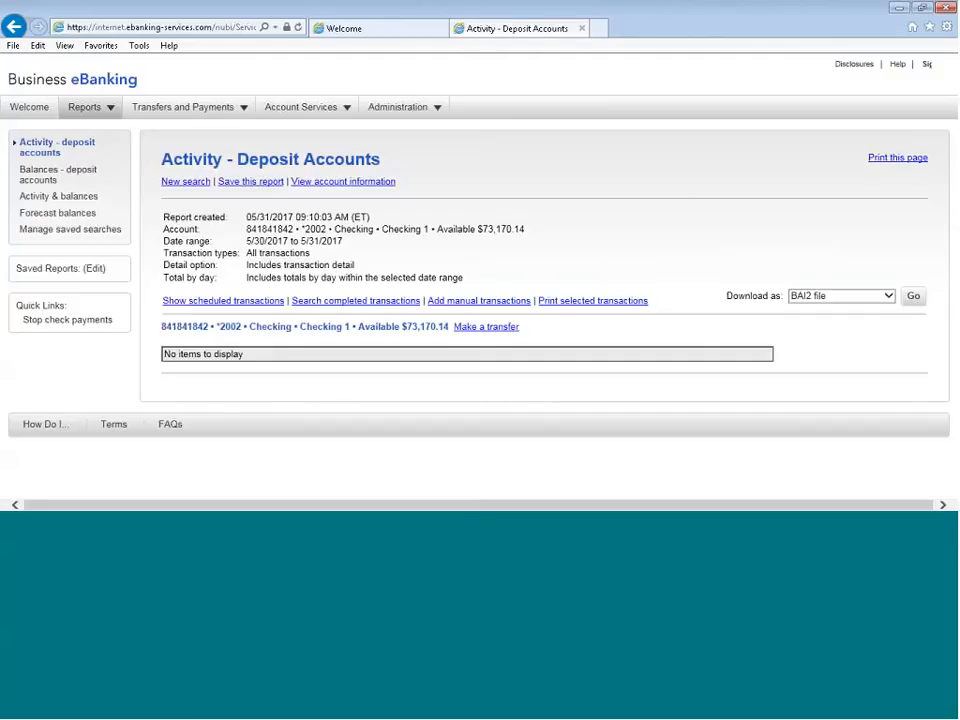
left_click(12, 105)
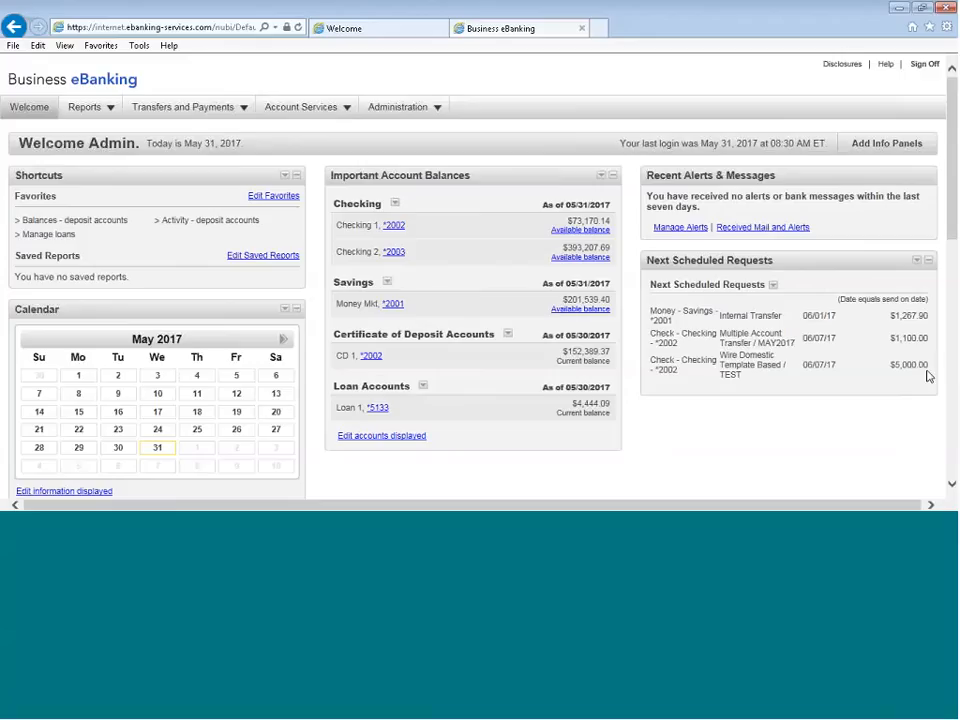
left_click(613, 177)
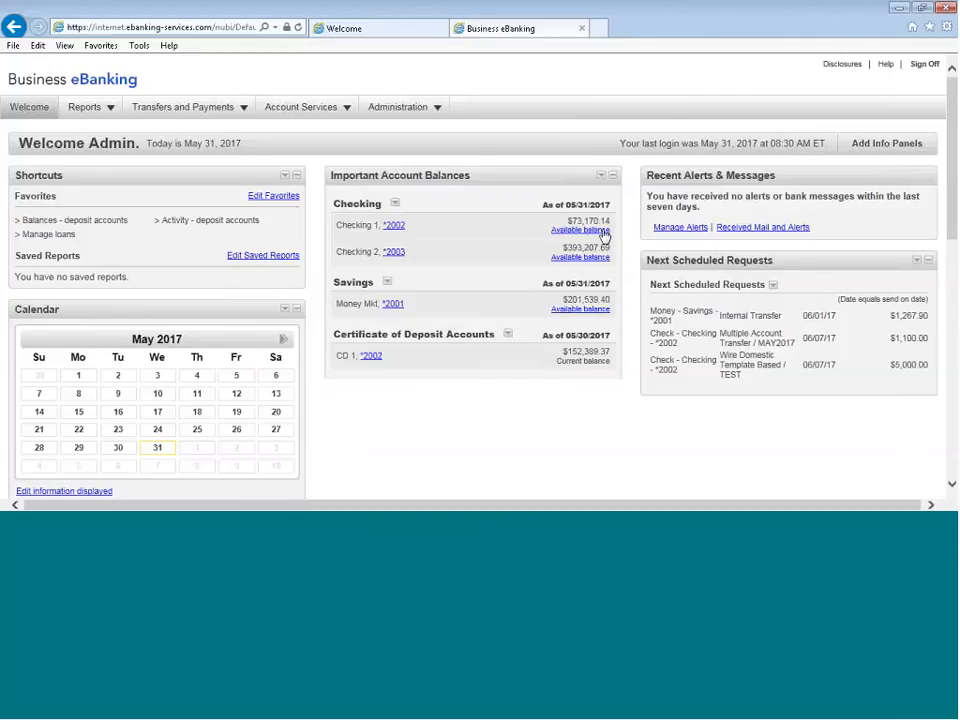
Delete the duplicate Important Account Balances panel directly below the calendar, and try repositioning the Shortcuts panel
scroll(602, 248, "down", 5)
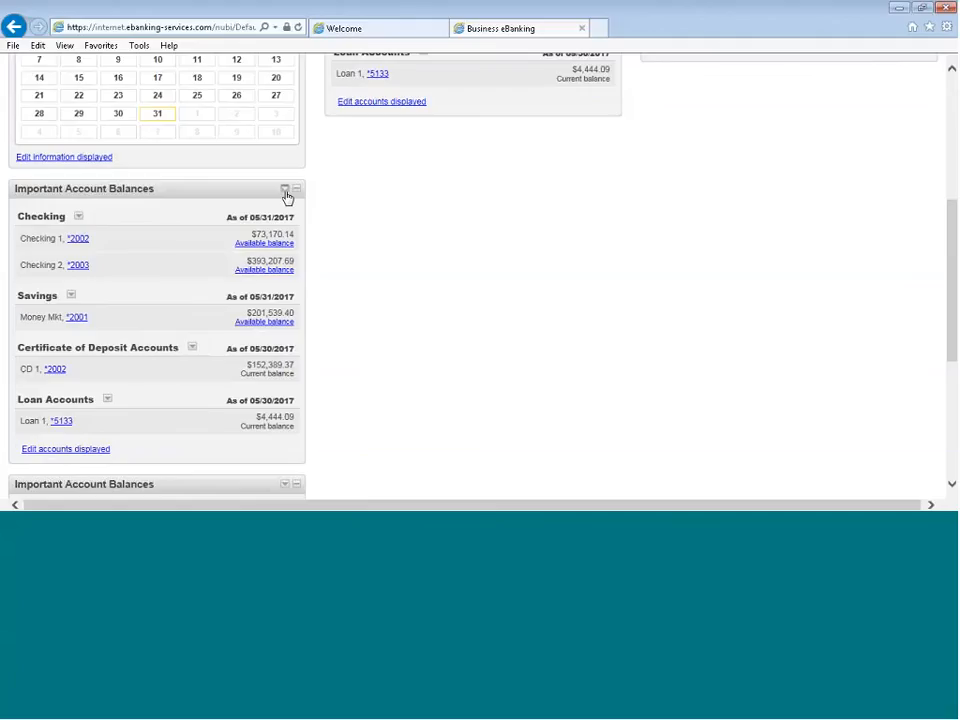
left_click(286, 192)
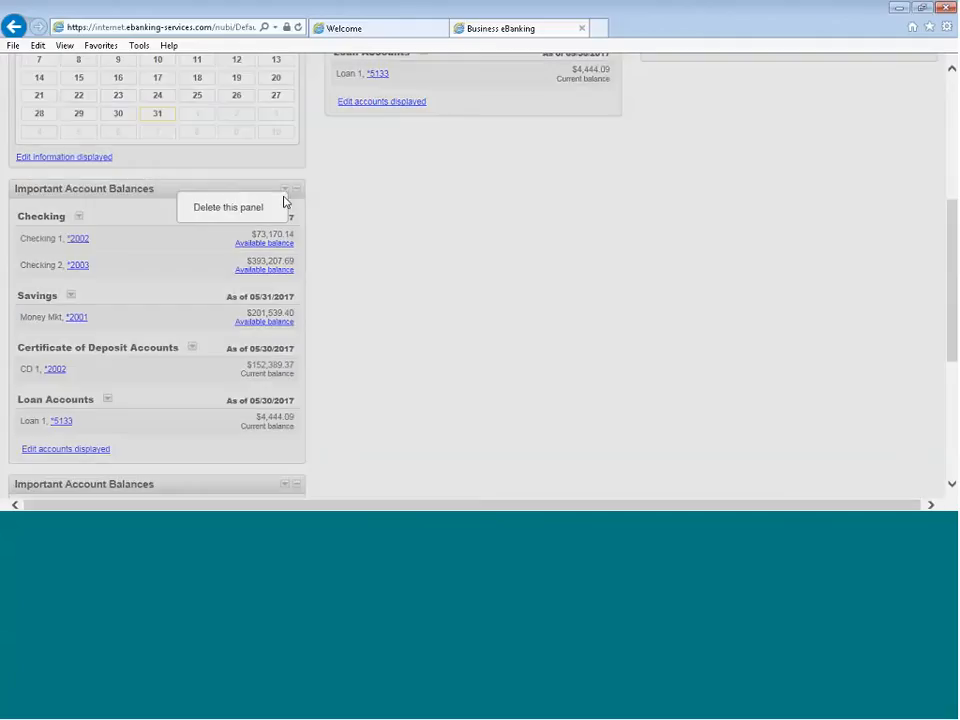
left_click(226, 208)
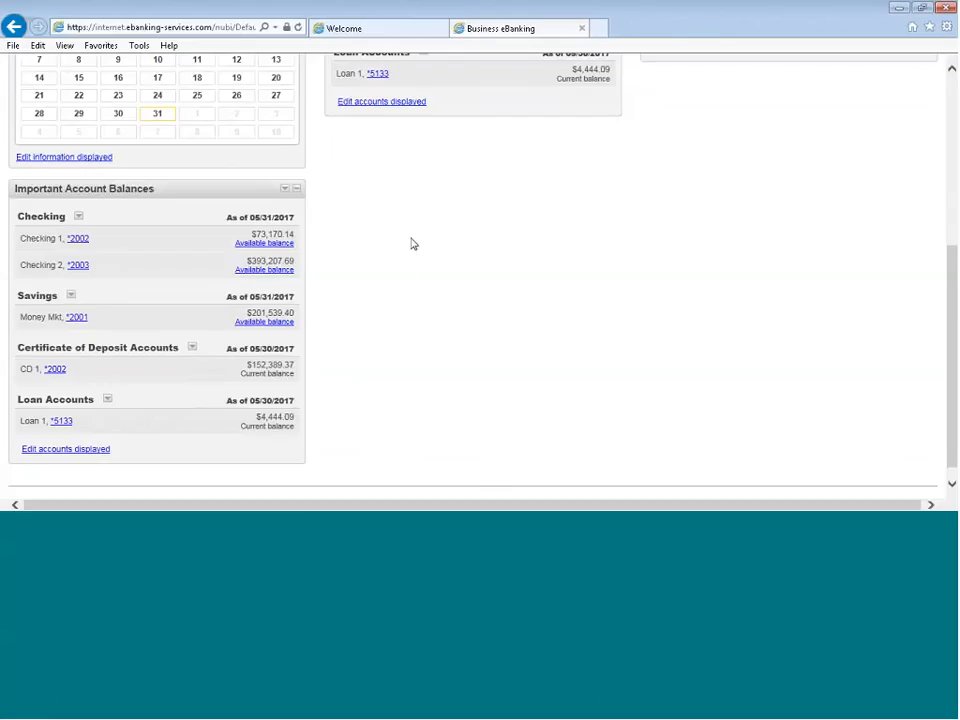
scroll(418, 280, "up", 5)
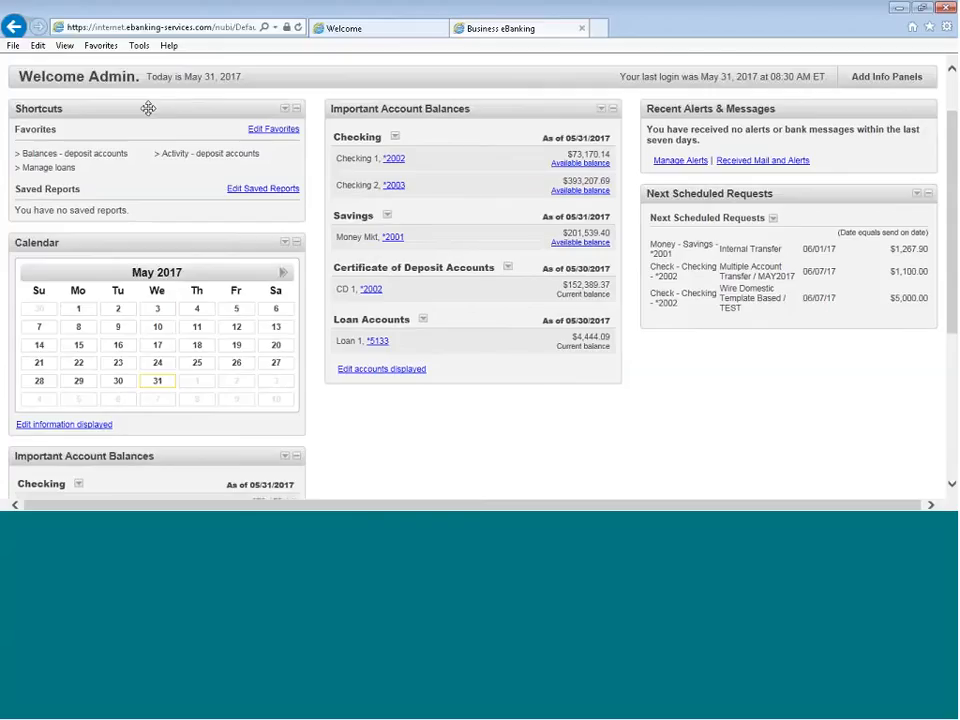
mouse_move(148, 108)
left_mouse_down()
mouse_move(229, 146)
mouse_move(399, 341)
mouse_move(482, 399)
mouse_move(391, 357)
mouse_move(300, 238)
mouse_move(135, 118)
left_mouse_up()
Open alert management from the recent alerts panel and display the account alerts for Checking 1
left_click(672, 168)
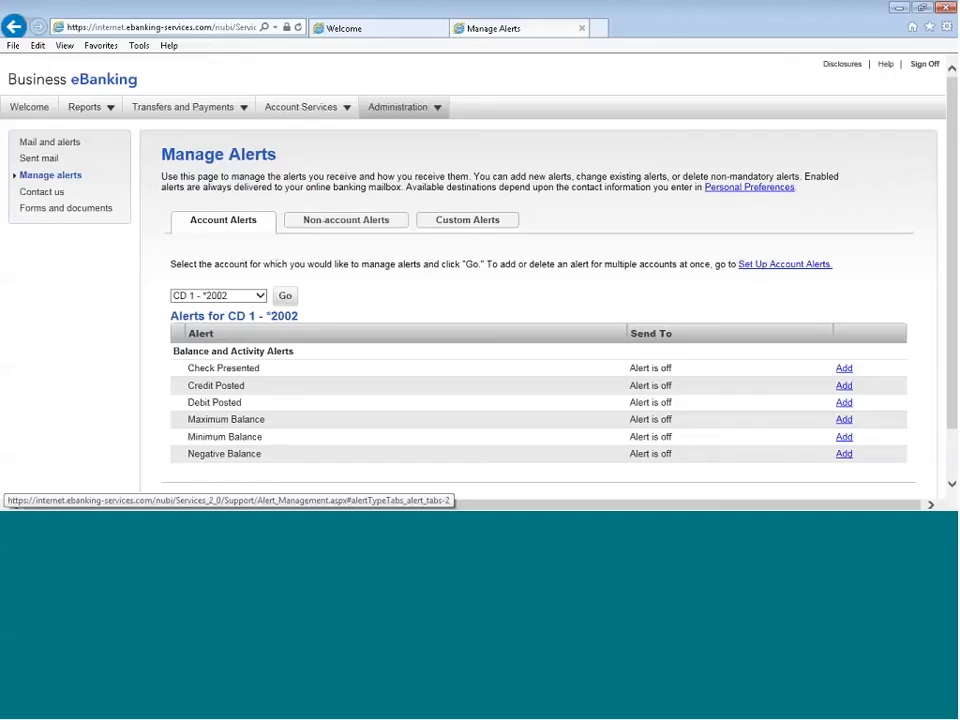
left_click(261, 296)
left_click(227, 313)
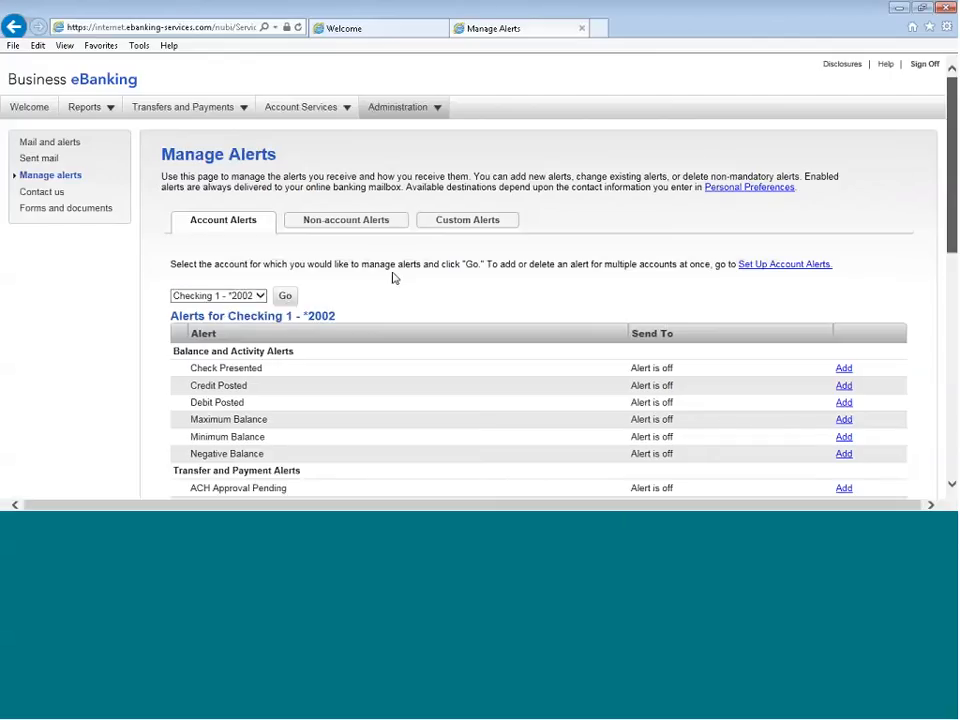
scroll(939, 242, "down", 3)
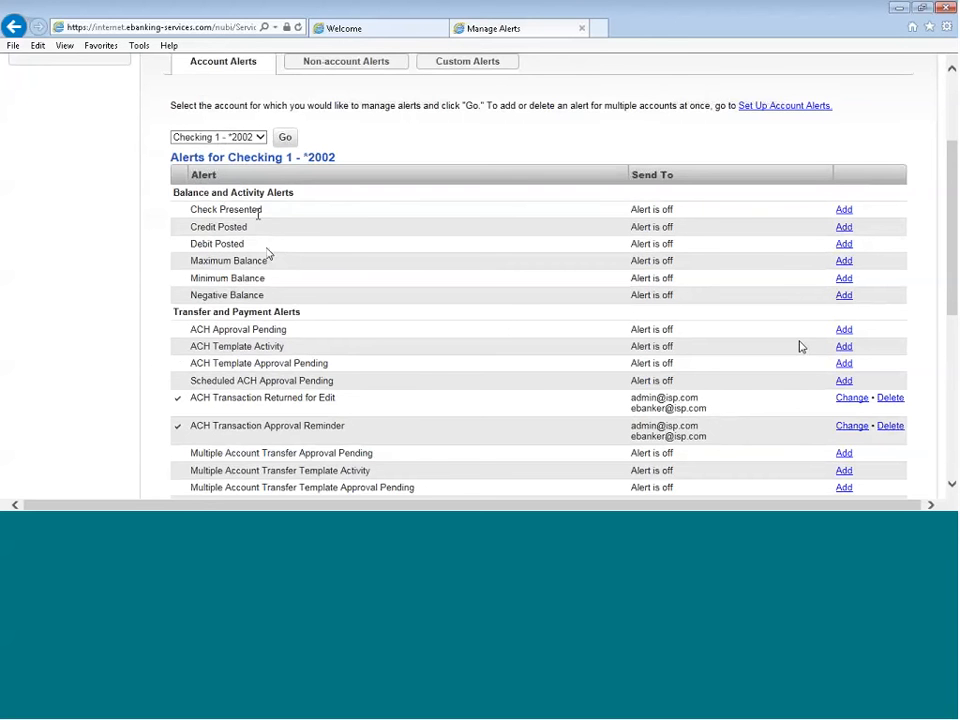
mouse_move(953, 218)
left_mouse_down()
mouse_move(953, 338)
mouse_move(942, 358)
mouse_move(952, 233)
left_mouse_up()
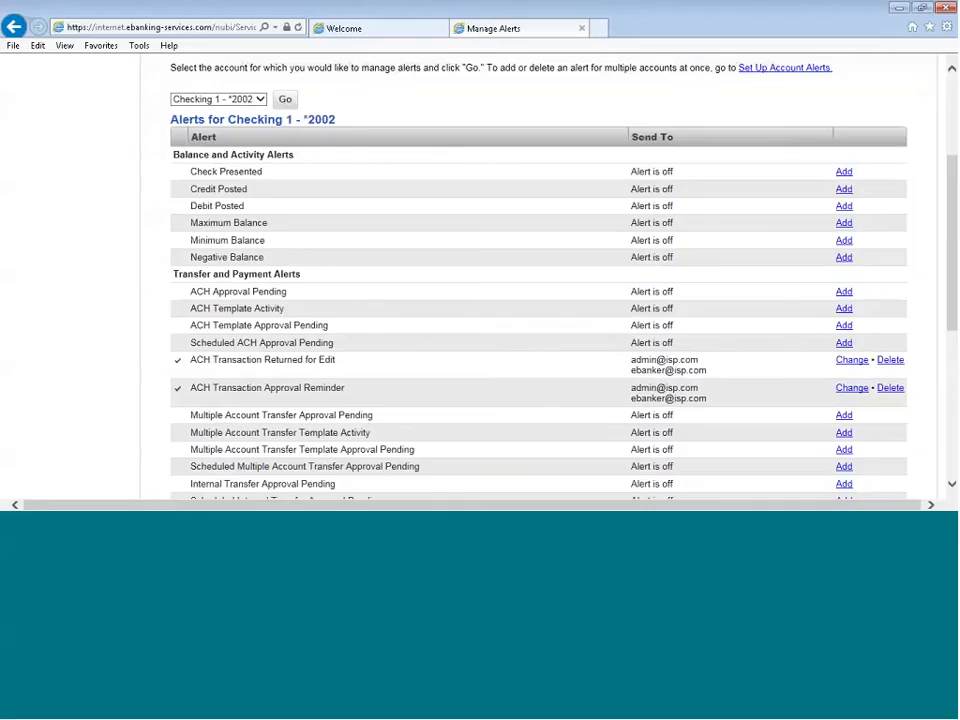
Add the Multiple Account Transfer Approval Pending alert for Checking 1, sent to both listed e-mail addresses
scroll(270, 383, "down", 1)
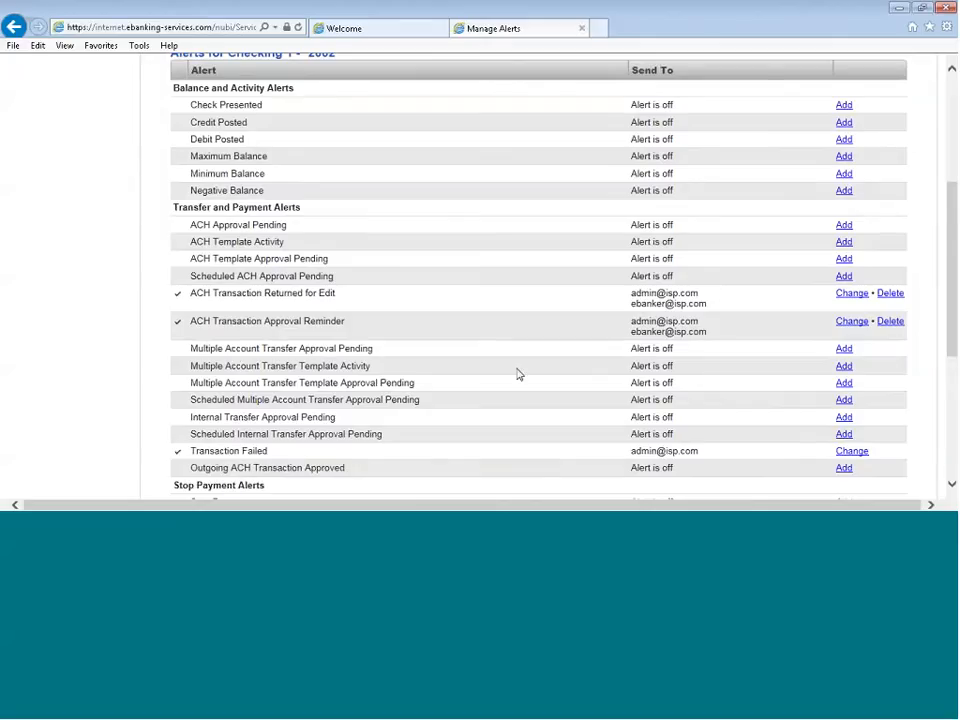
left_click(843, 349)
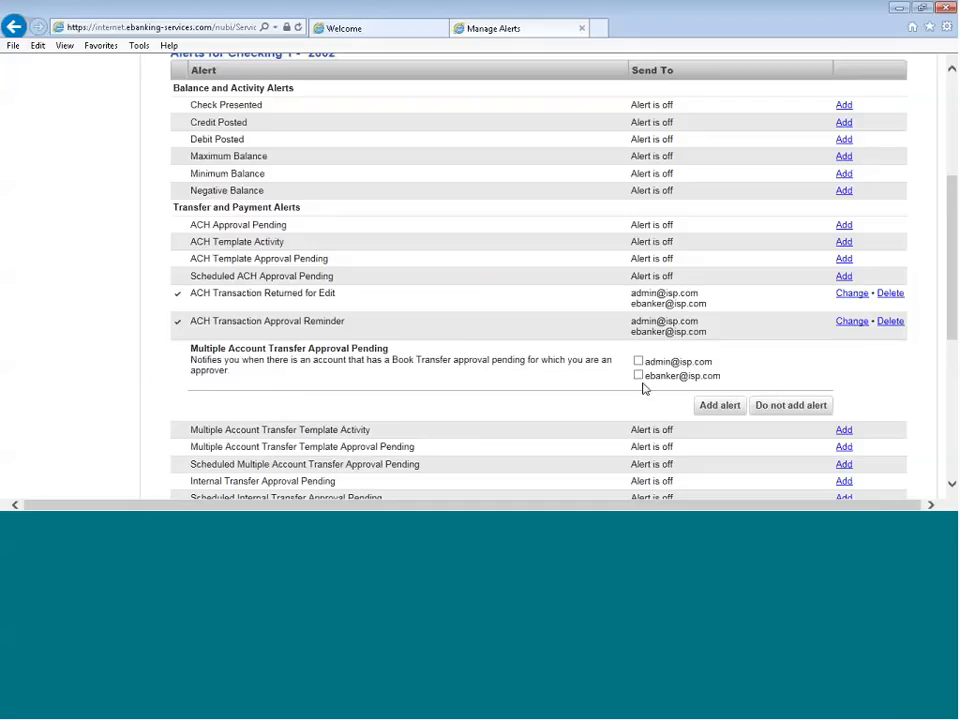
left_click(638, 362)
left_click(639, 376)
left_click(718, 405)
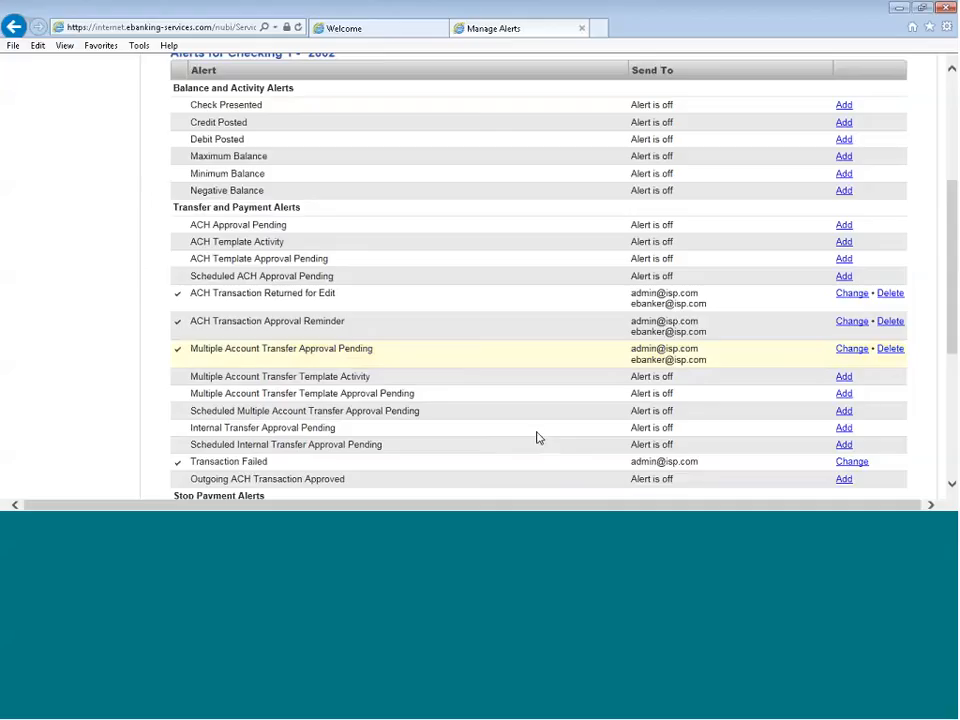
Save the Multiple Account Transfer Approval Pending alert without the second e-mail recipient, and turn the alert off
left_click(852, 349)
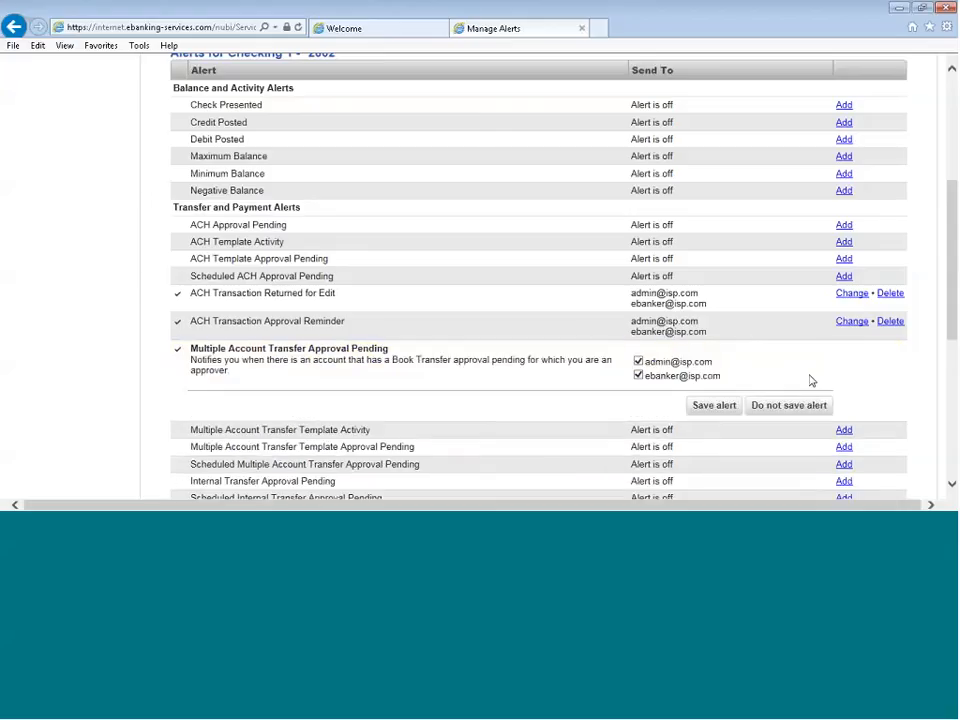
left_click(638, 375)
left_click(714, 405)
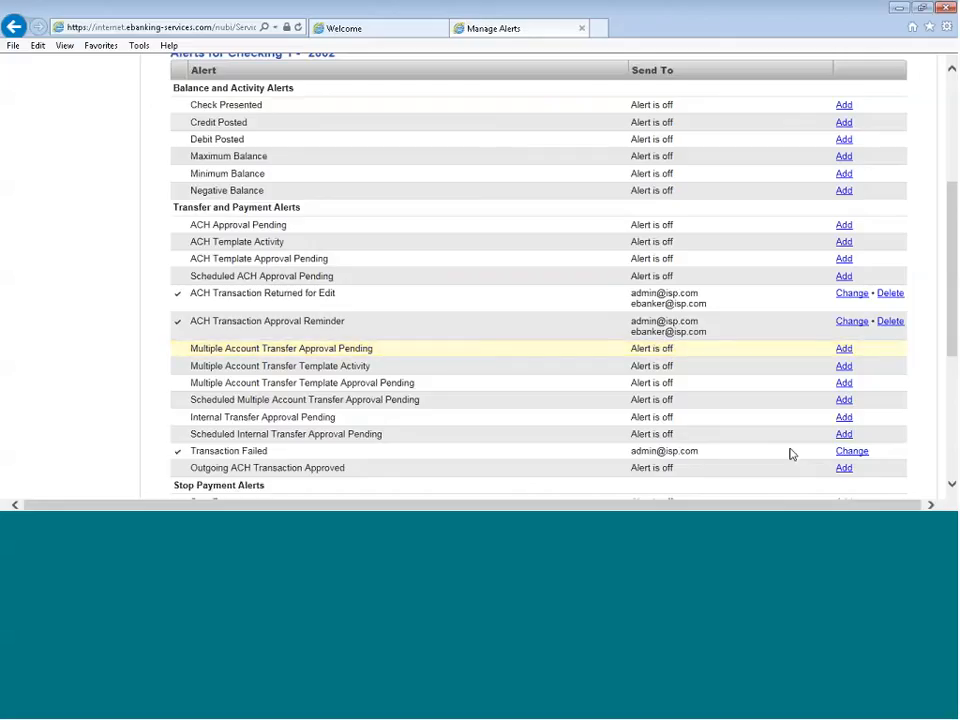
Look through the transfer, stop payment and wire transfer alerts offered for Checking 1
scroll(410, 440, "down", 3)
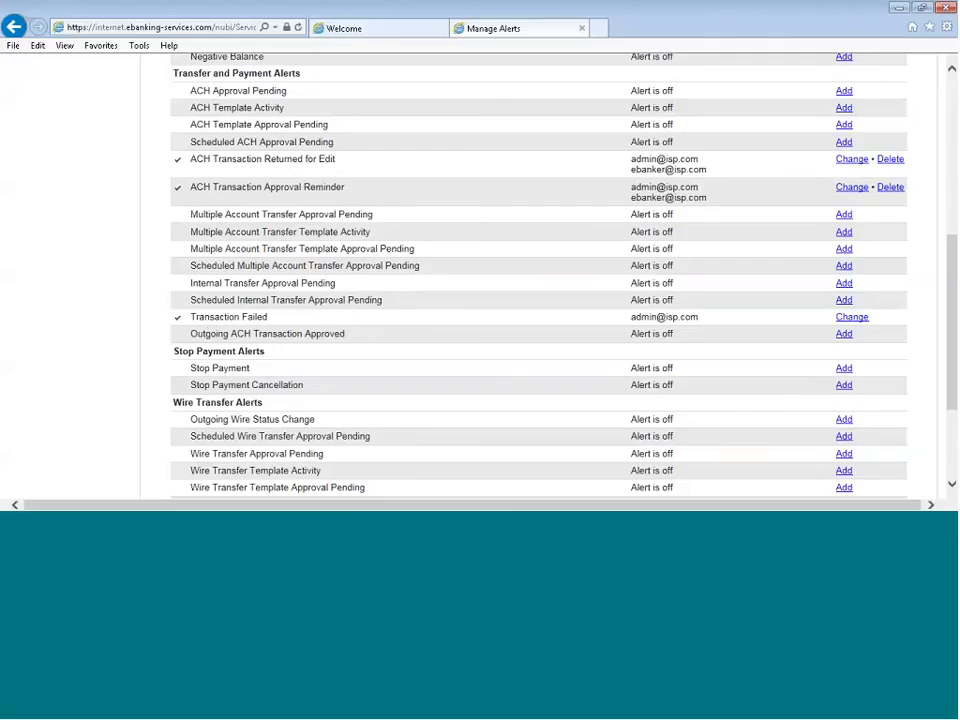
scroll(449, 297, "up", 1)
scroll(449, 297, "up", 5)
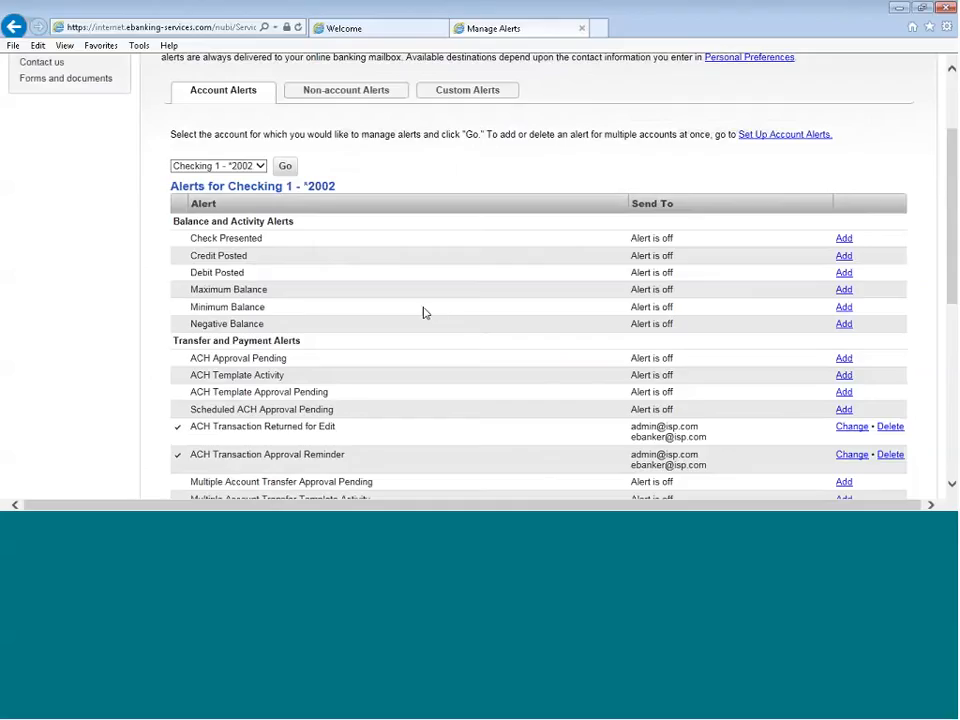
Show the non-account alerts and look through the available alert types and their recipients
scroll(424, 313, "up", 3)
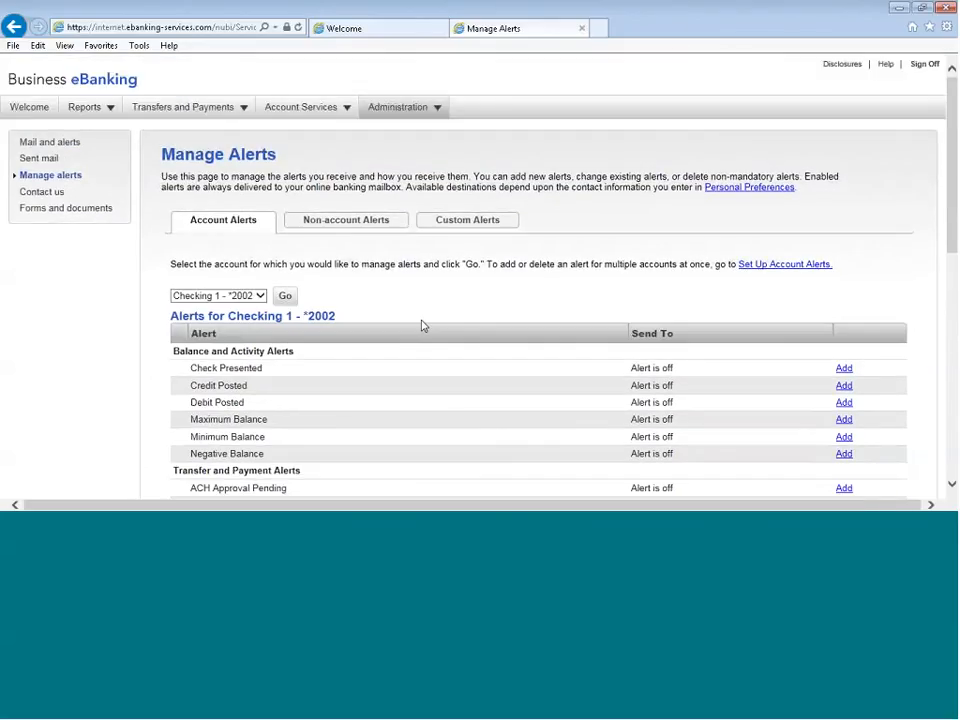
left_click(344, 221)
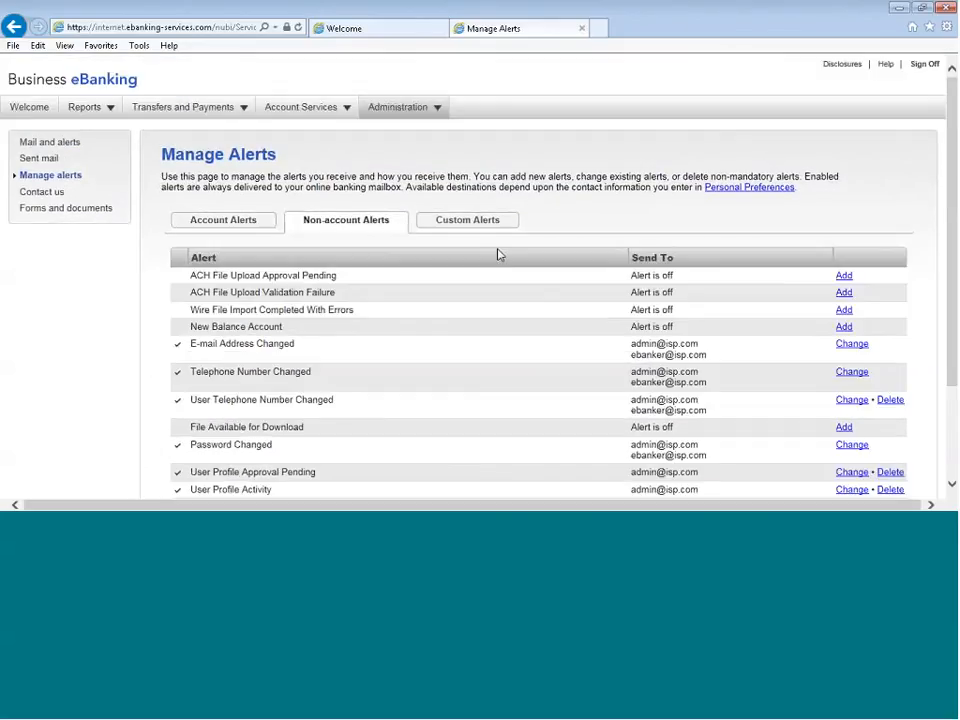
scroll(394, 379, "down", 2)
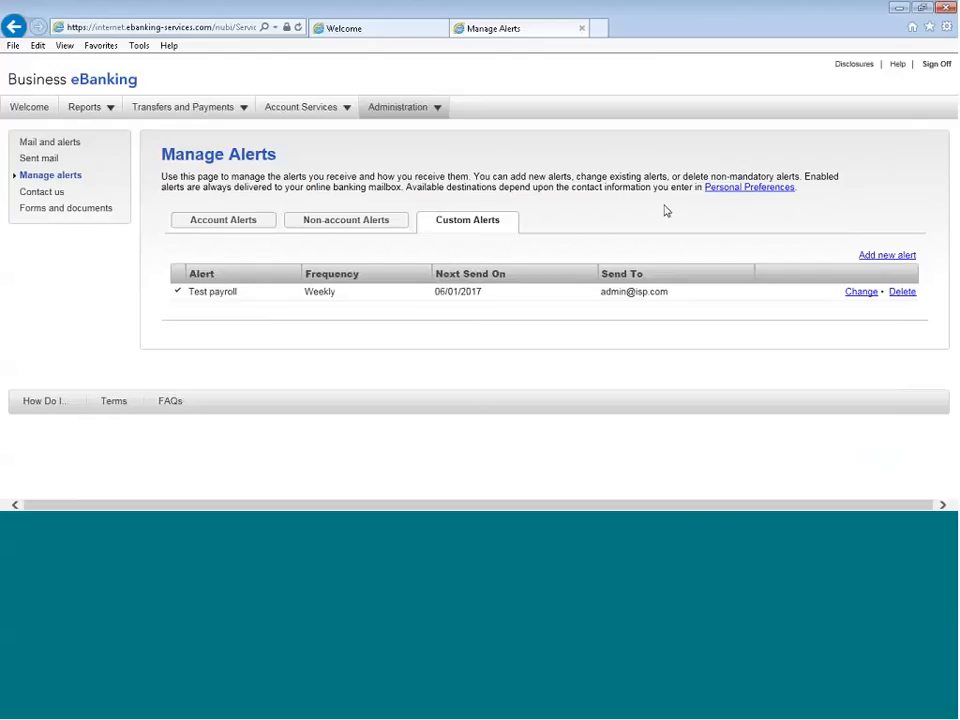
Open a new custom alert, review its subject, message and frequency options, and close the form without adding the alert
left_click(881, 259)
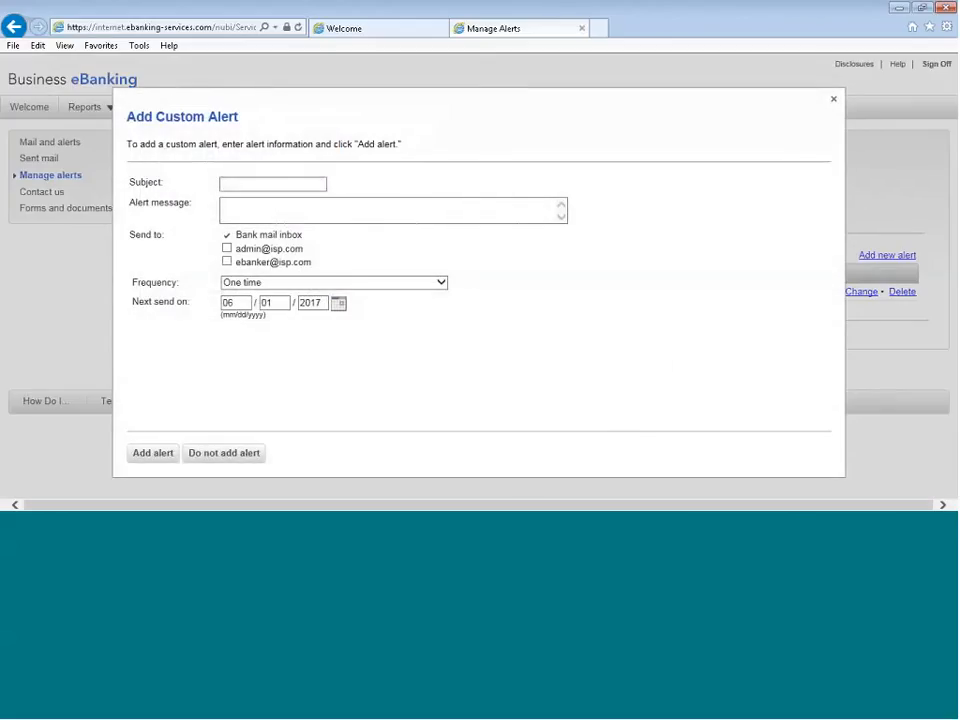
left_click(232, 181)
key("Tab")
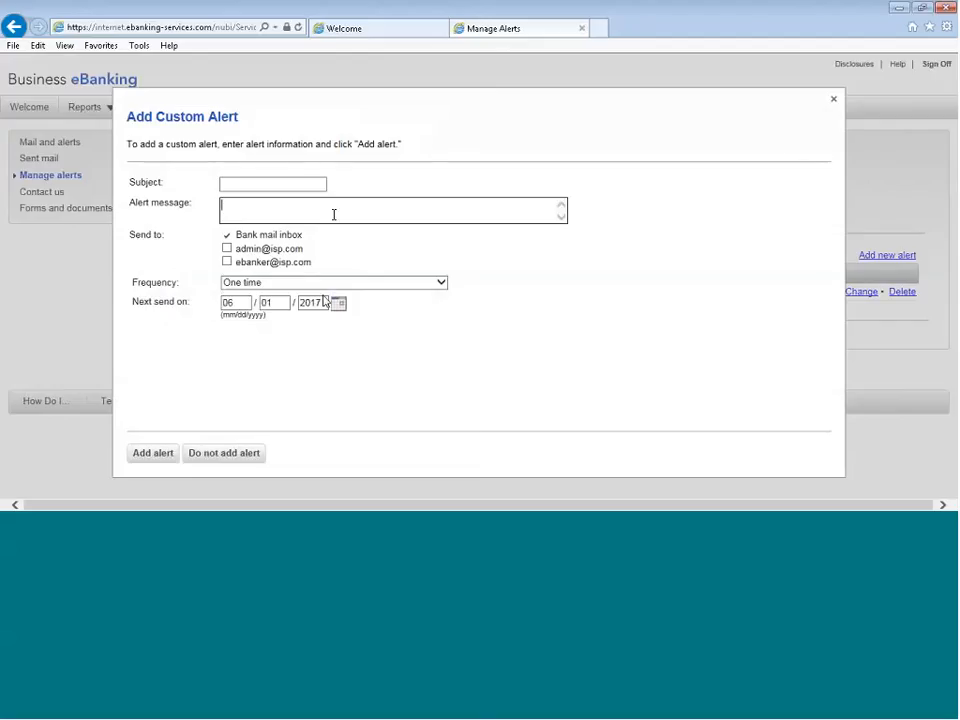
left_click(440, 282)
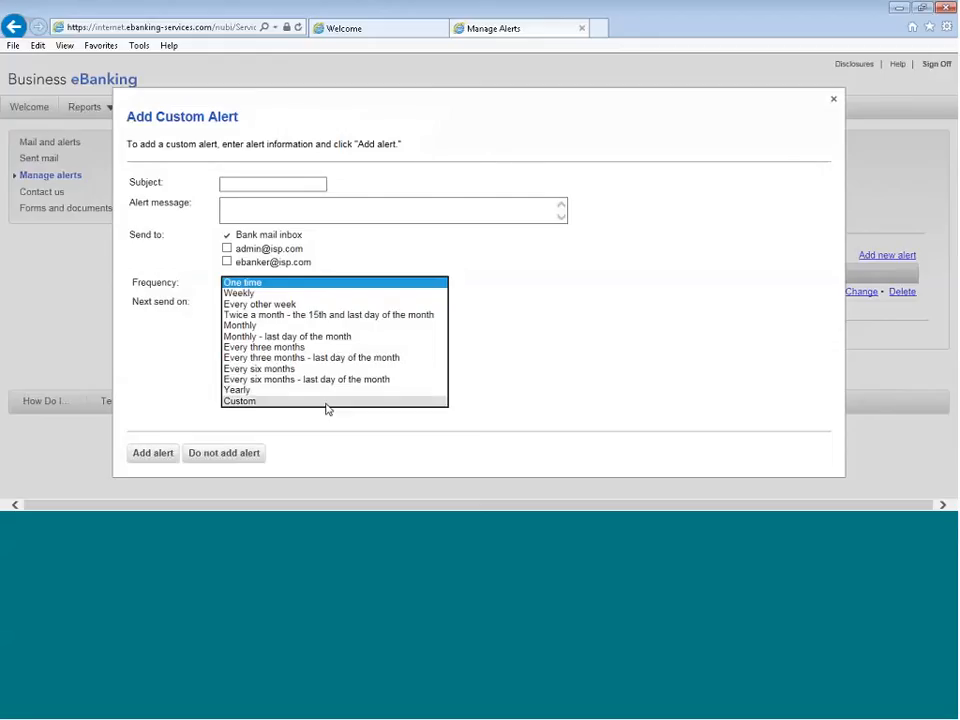
left_click(661, 289)
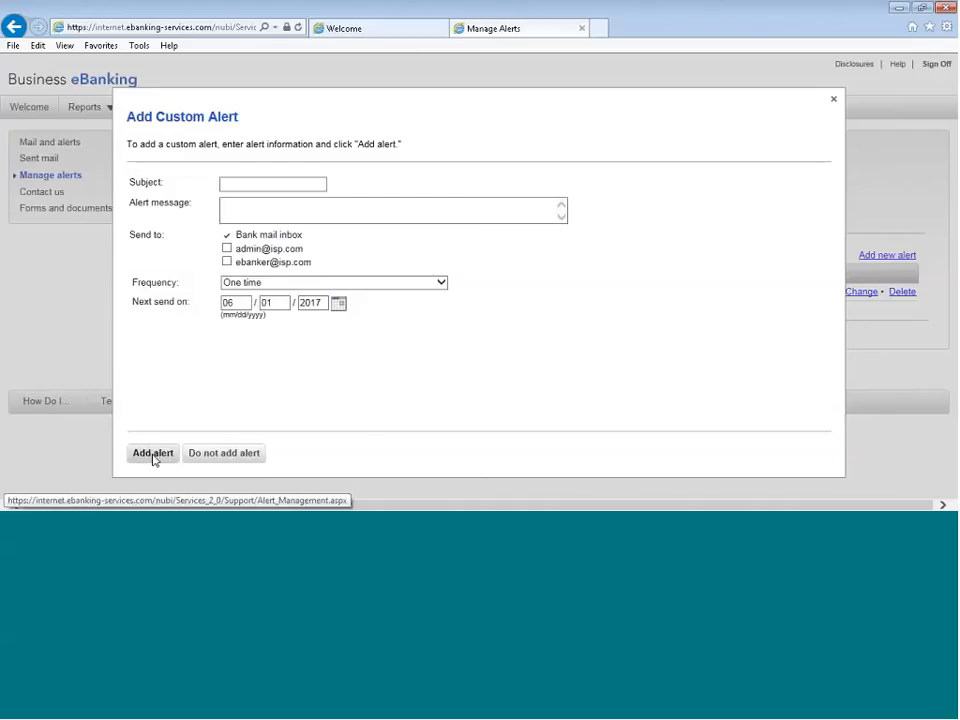
left_click(833, 99)
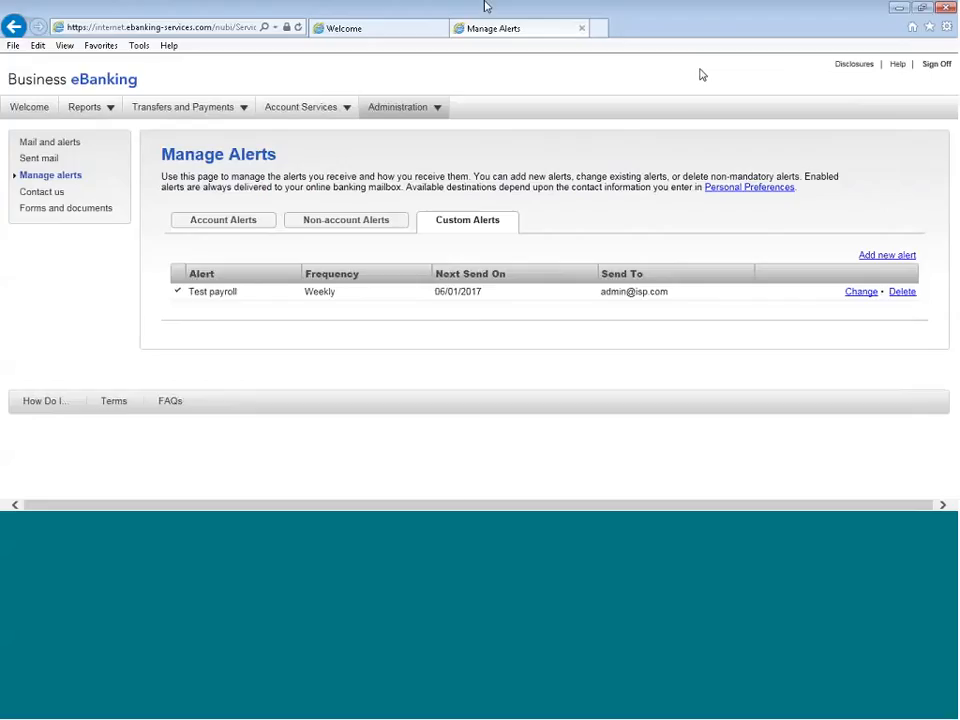
Return to the Welcome dashboard, view the June 8, 2017 items in the calendar, and set the calendar back to May 2017
left_click(36, 99)
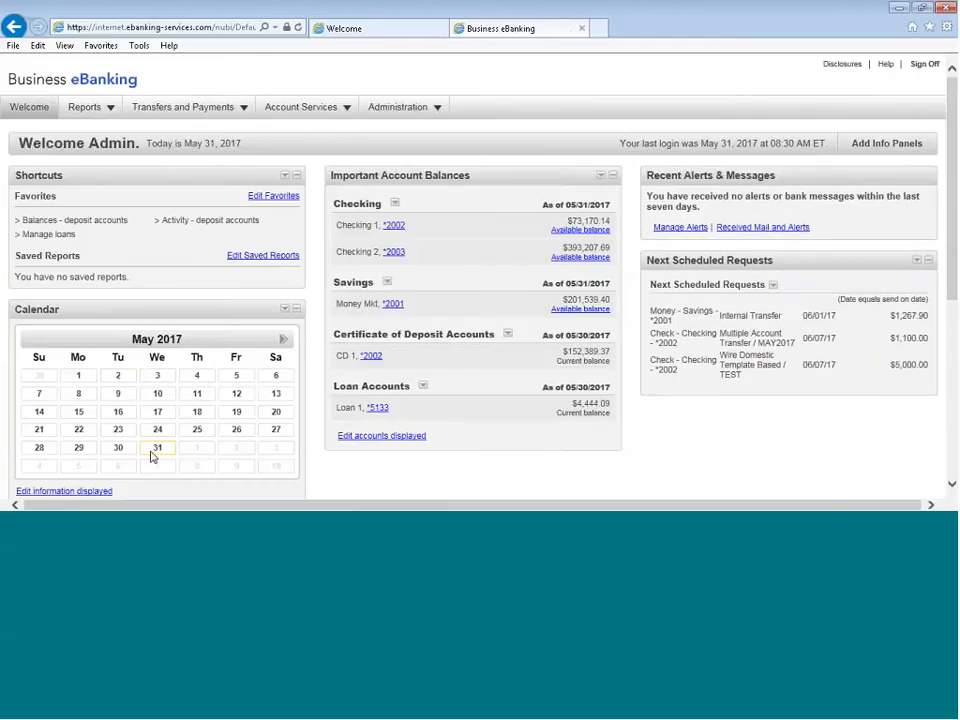
left_click(284, 342)
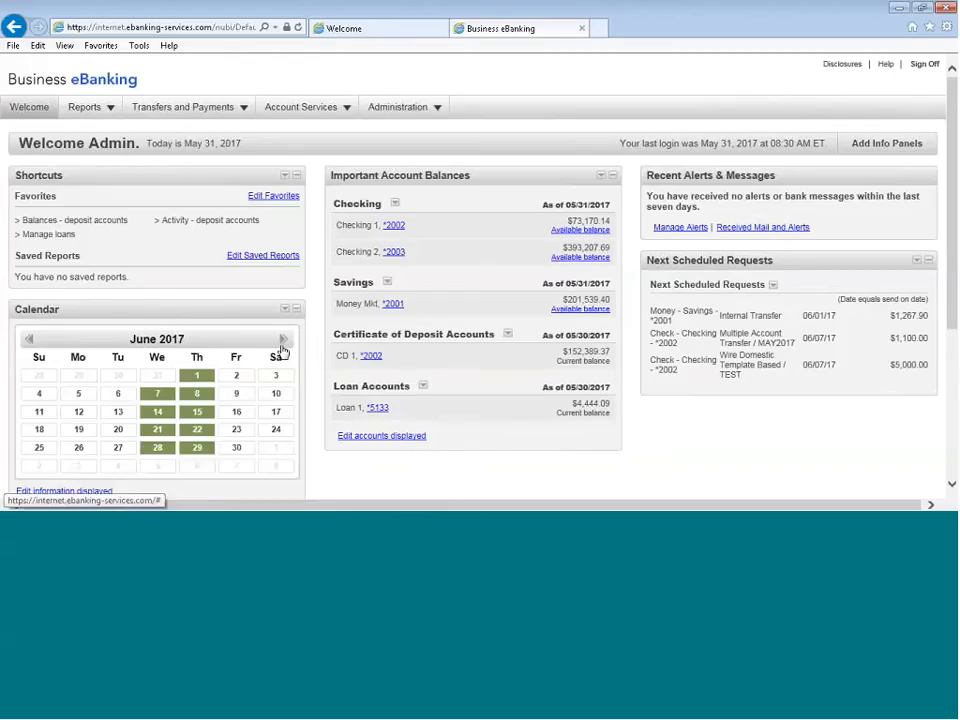
left_click(197, 396)
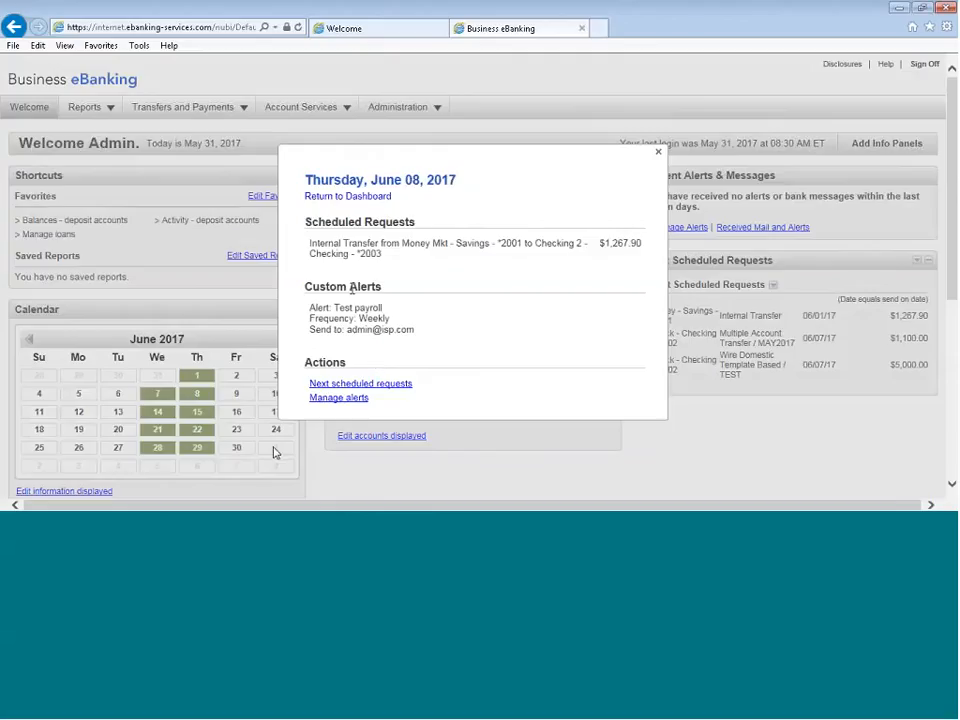
left_click(658, 152)
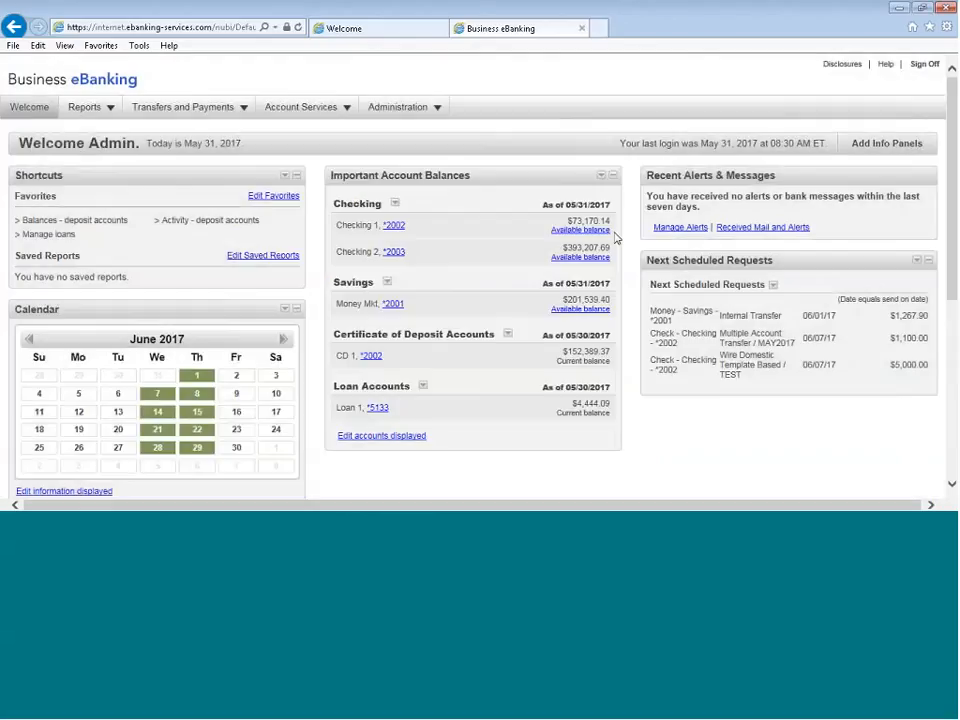
left_click(30, 341)
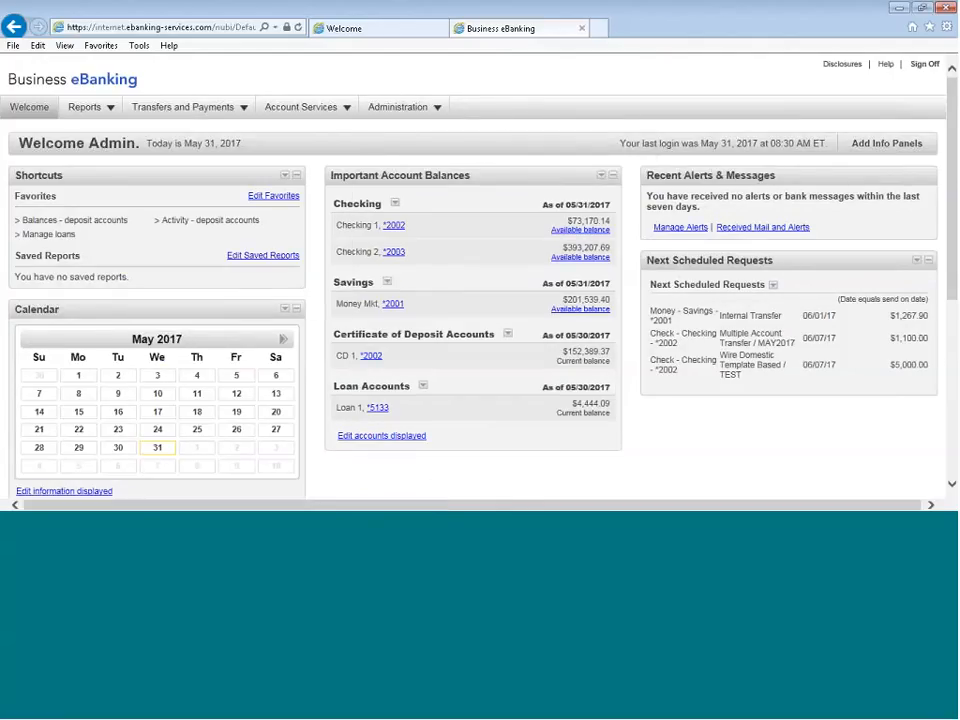
Open user management under company administration and look over the existing users
mouse_move(398, 112)
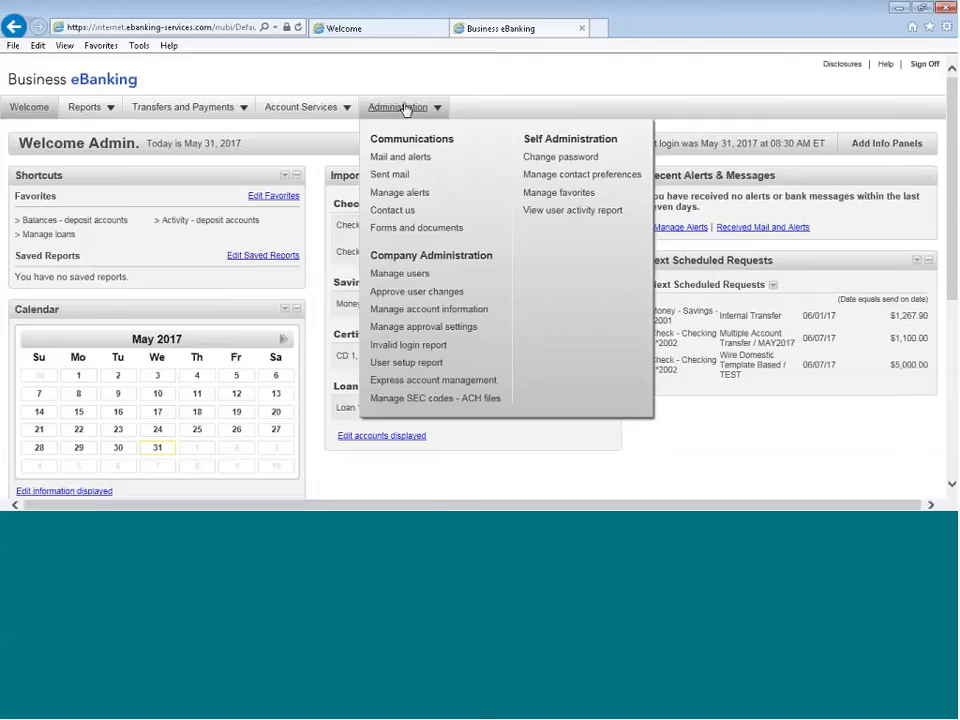
left_click(452, 274)
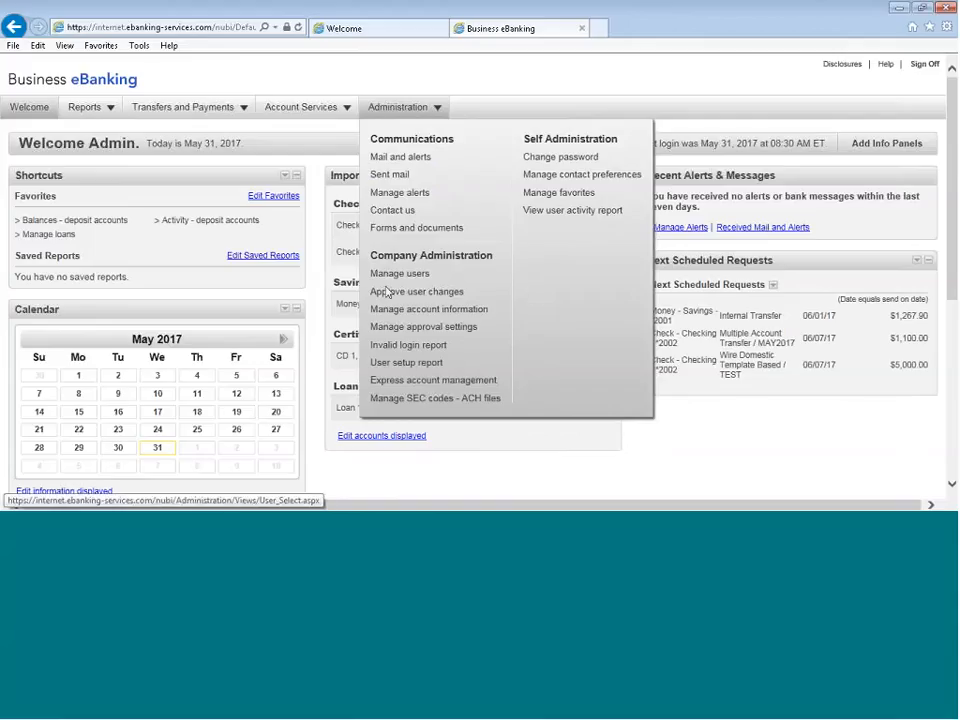
left_click(390, 279)
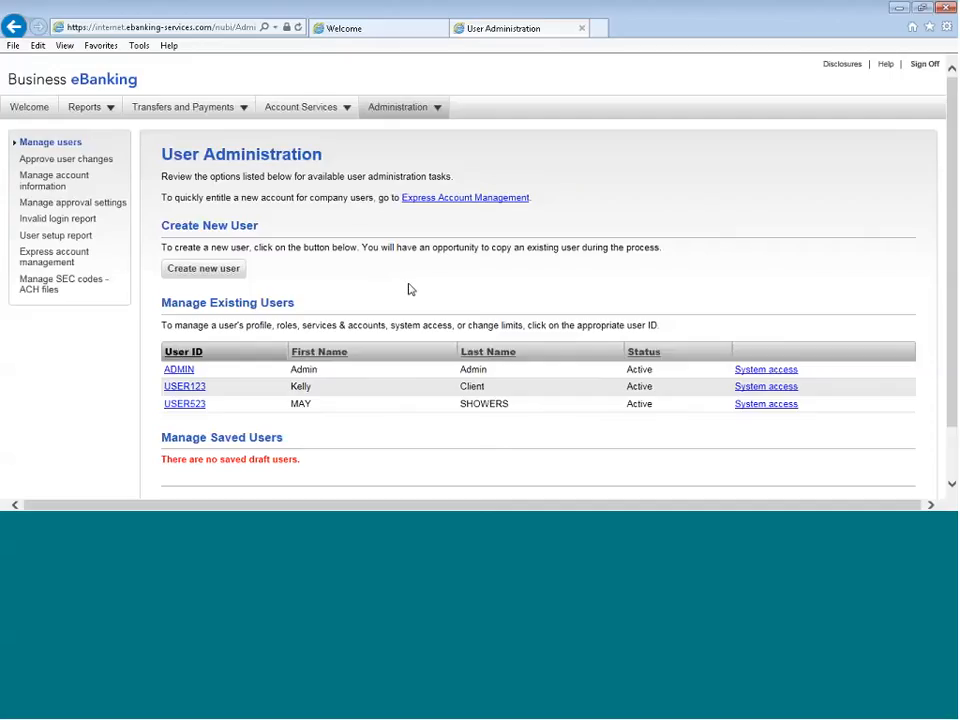
scroll(409, 289, "down", 2)
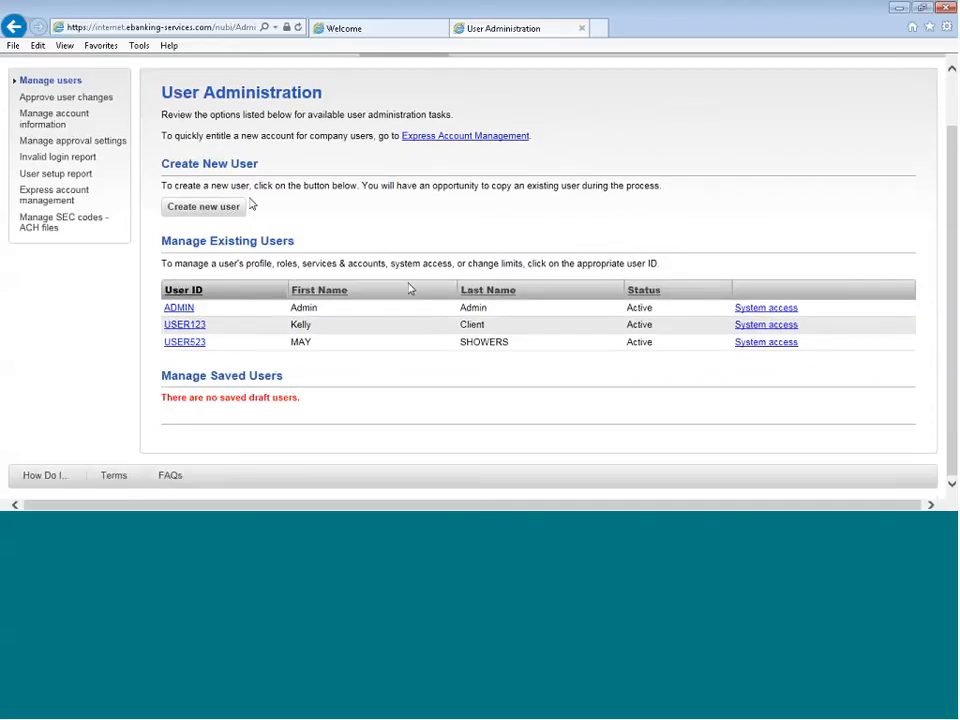
scroll(411, 287, "up", 2)
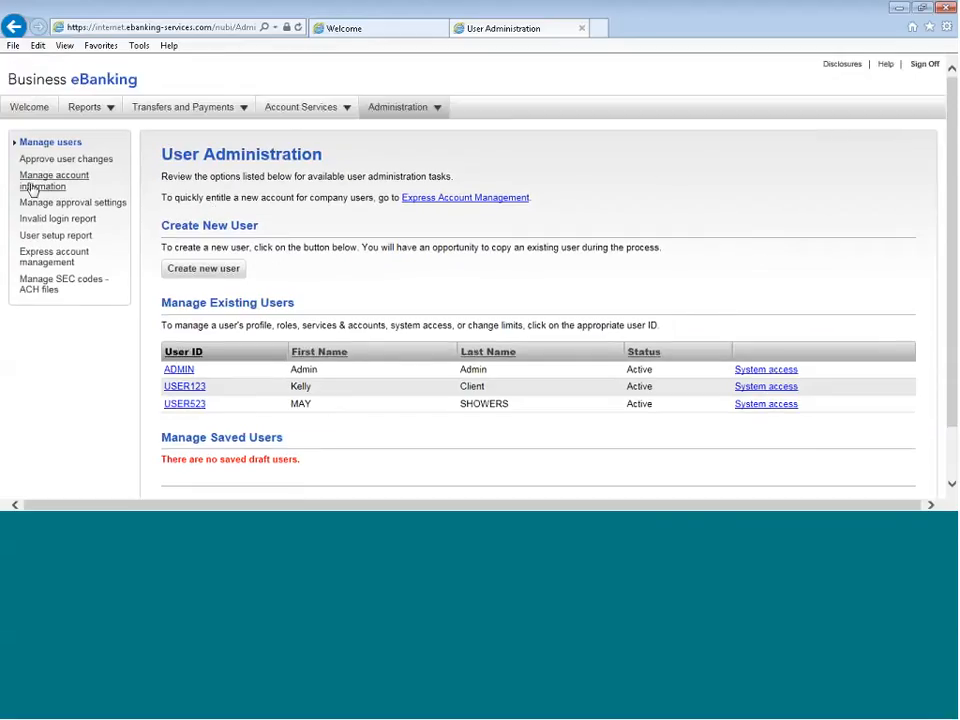
scroll(303, 282, "down", 1)
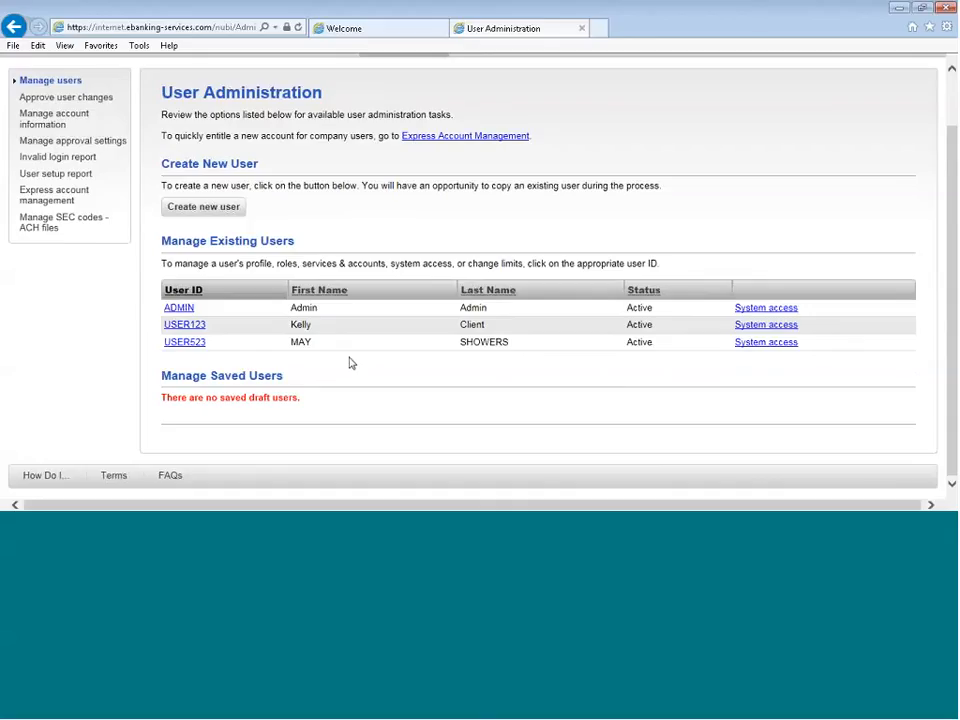
Review the password and user lock options in the system access settings of USER523, and return to User Administration without saving
left_click(768, 344)
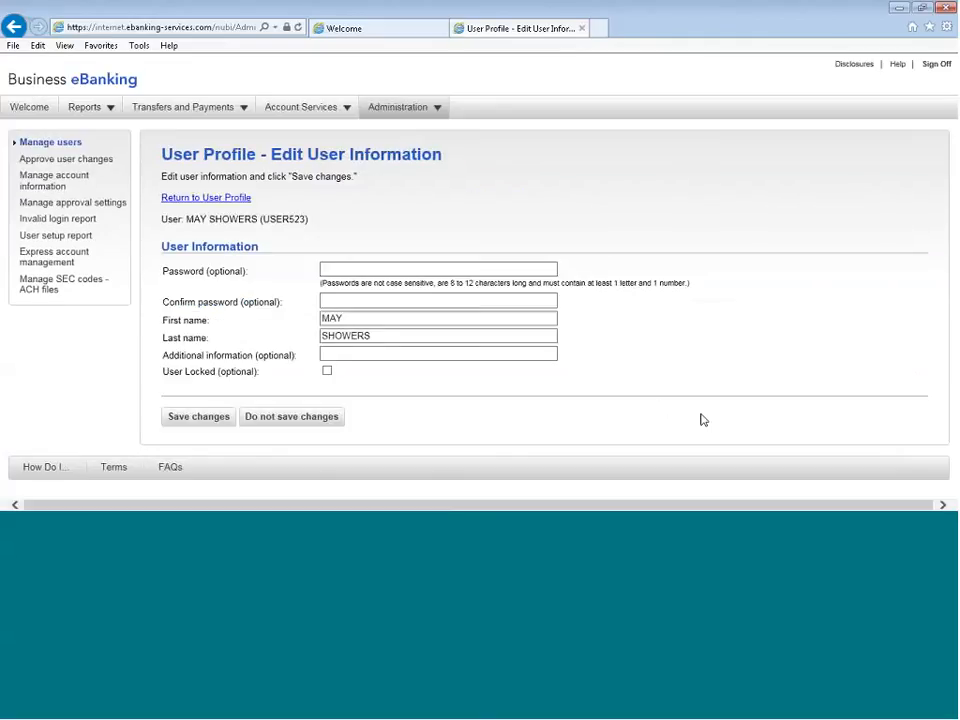
left_click(327, 371)
left_click(326, 372)
left_click(322, 267)
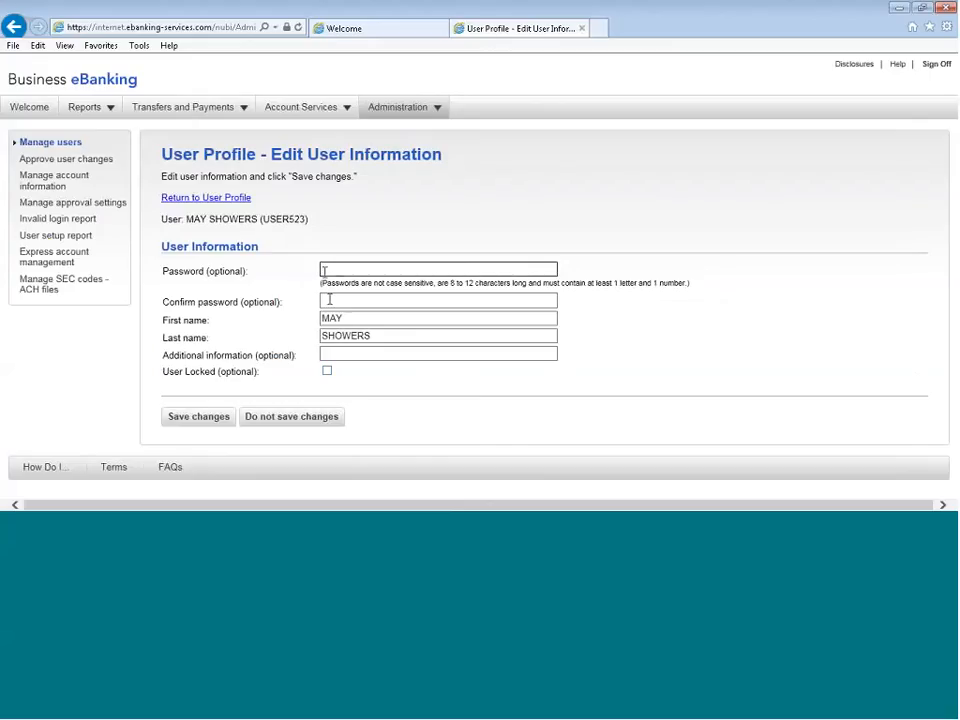
left_click(329, 299)
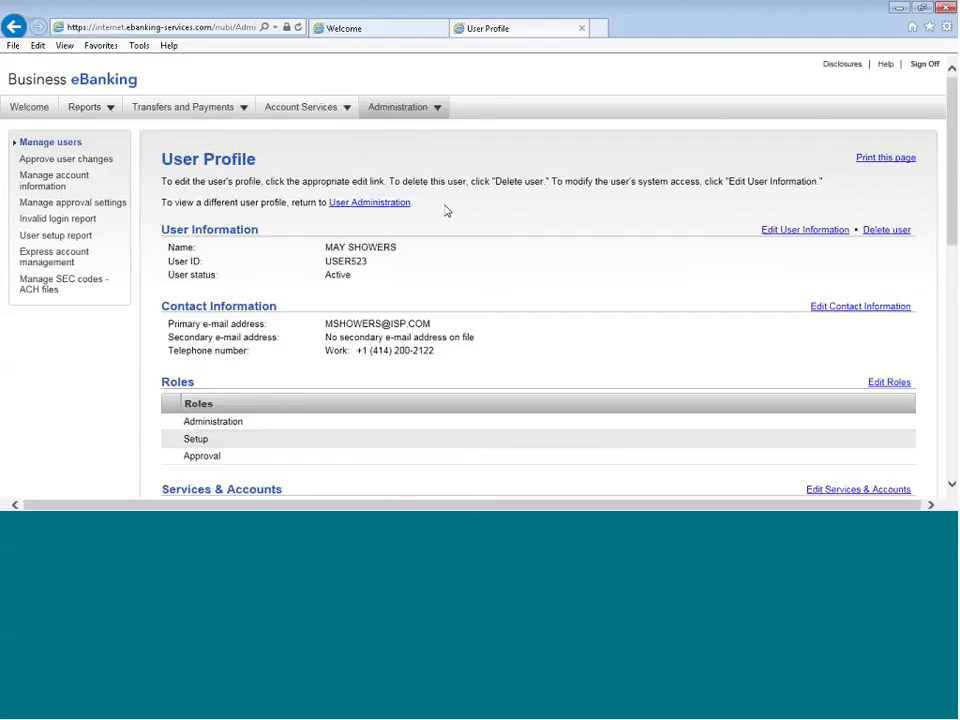
left_click(340, 204)
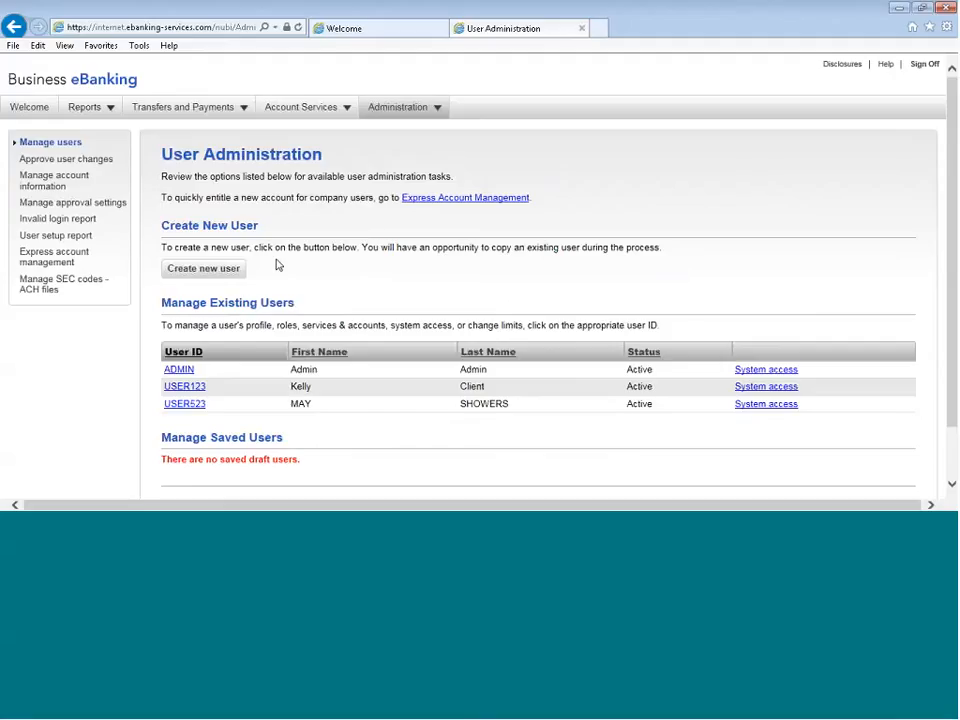
Start creating a new user with the user ID USER0531
left_click(200, 270)
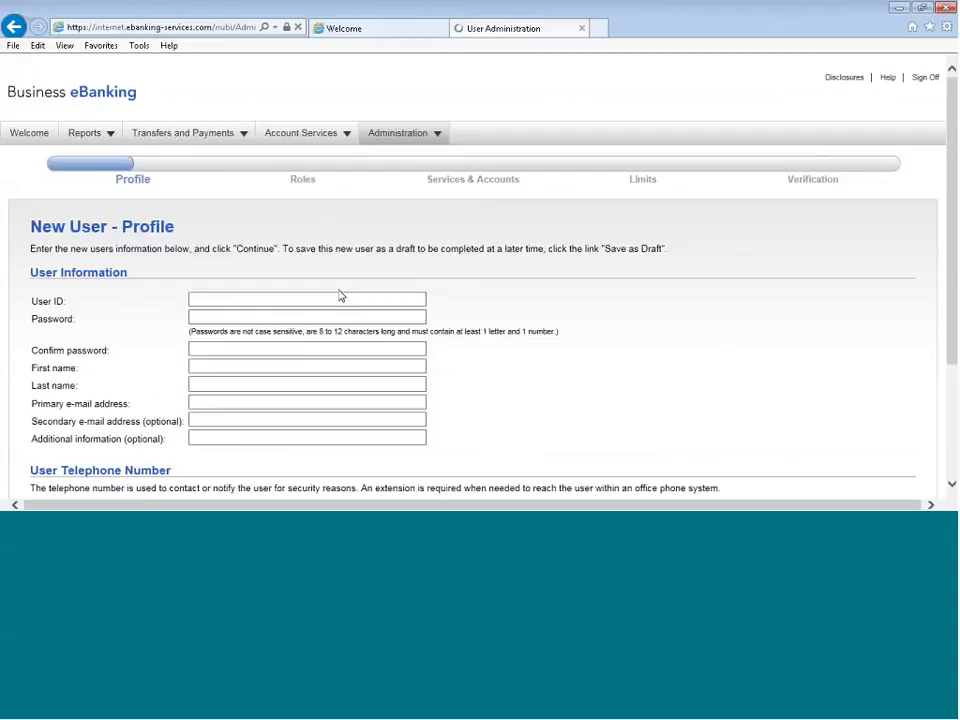
left_click(210, 297)
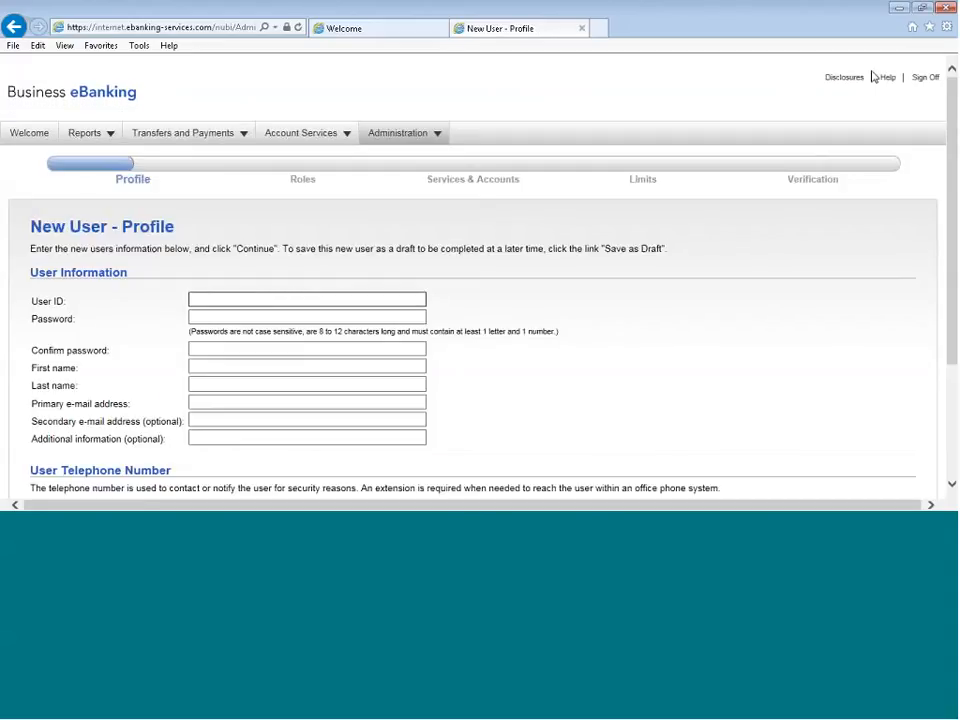
type("USER0531")
Enter the new user's password and repeat it in the confirmation field
left_click(268, 316)
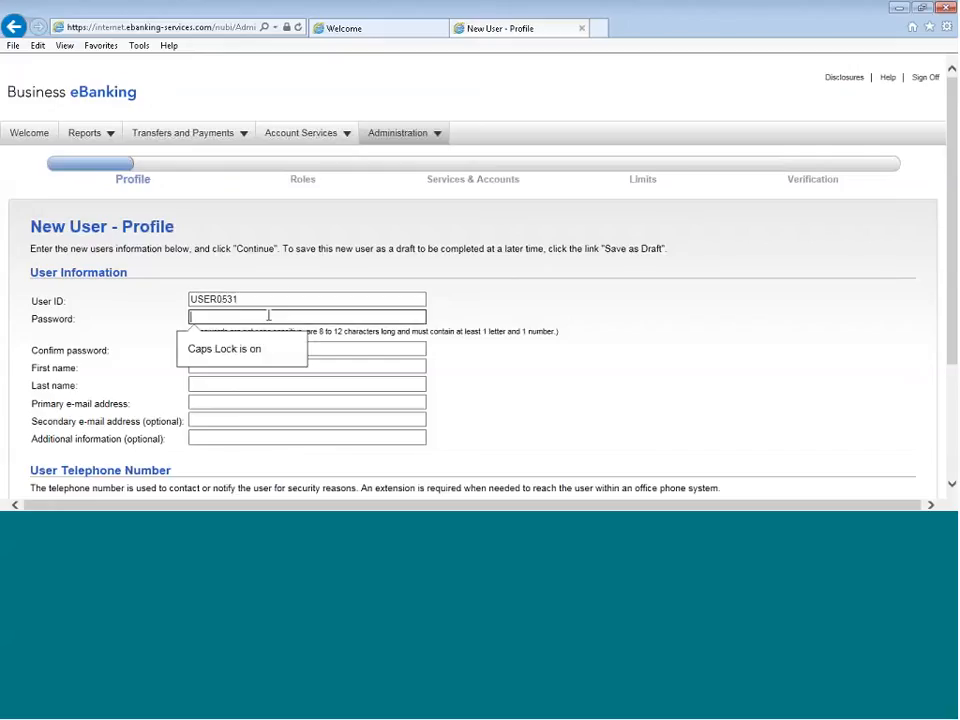
type("**********")
key("Tab")
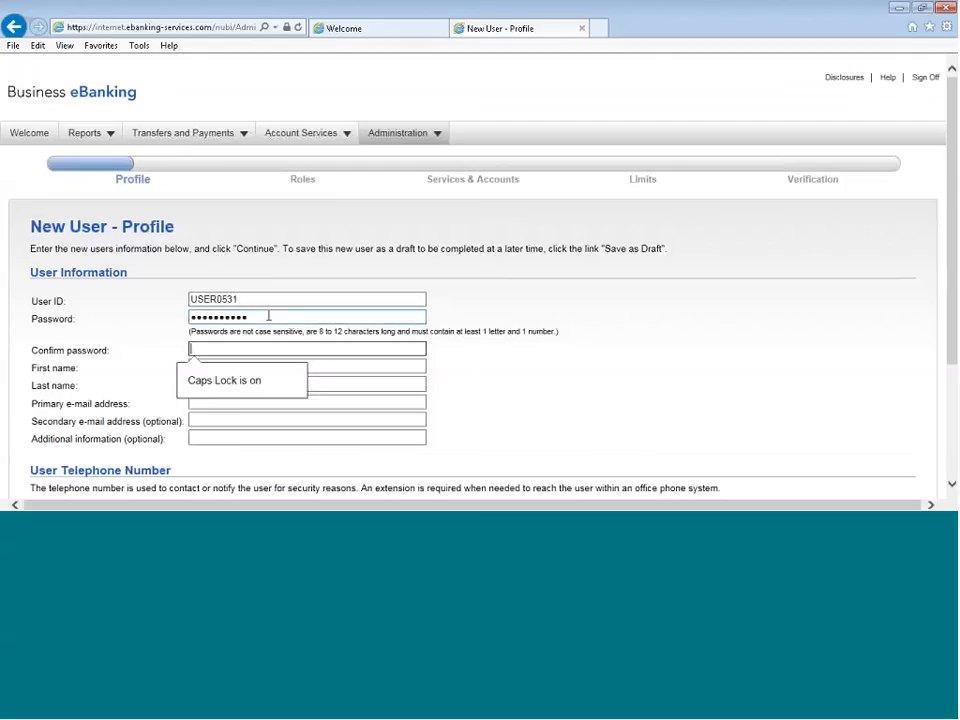
type("***********")
key("Tab")
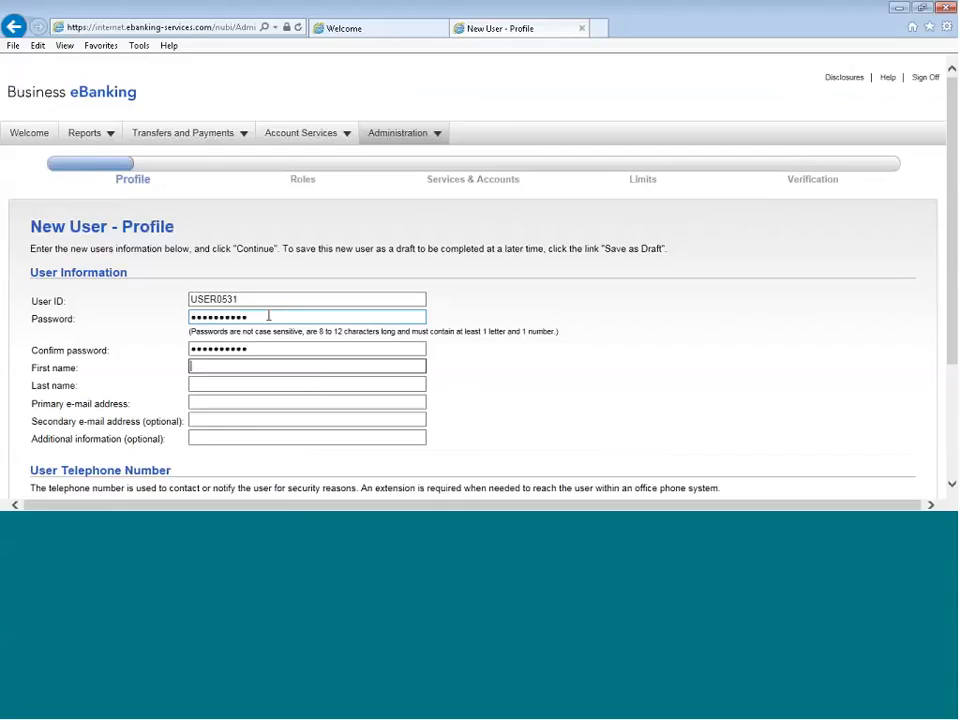
Fill in the new user's first name, last name and primary e-mail address
type("APRIL")
key("Tab")
type("FL")
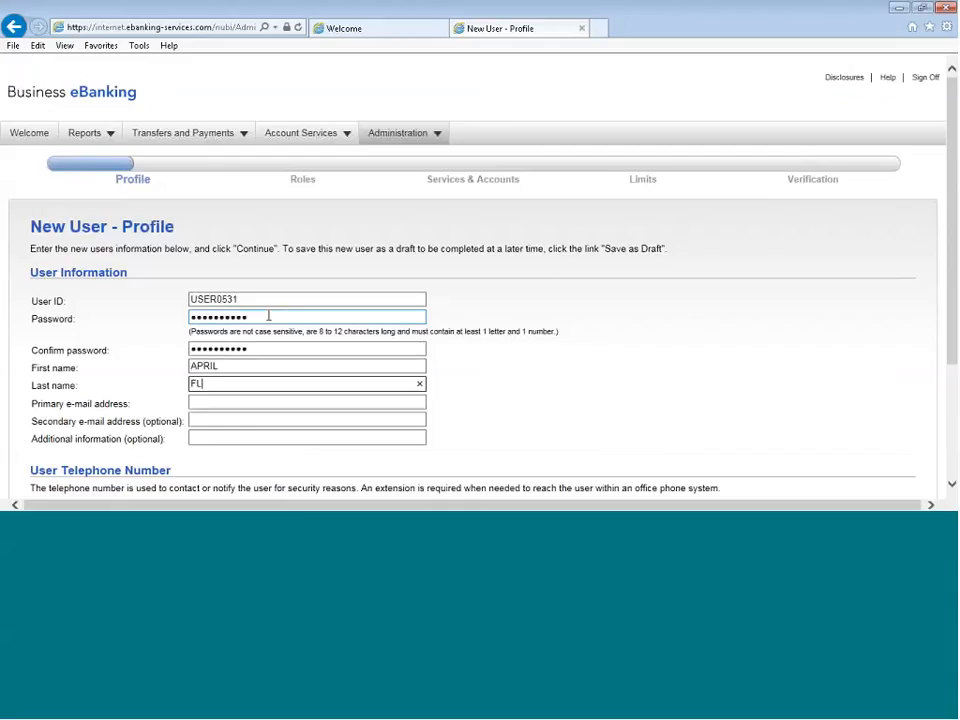
type("OWERS")
key("Tab")
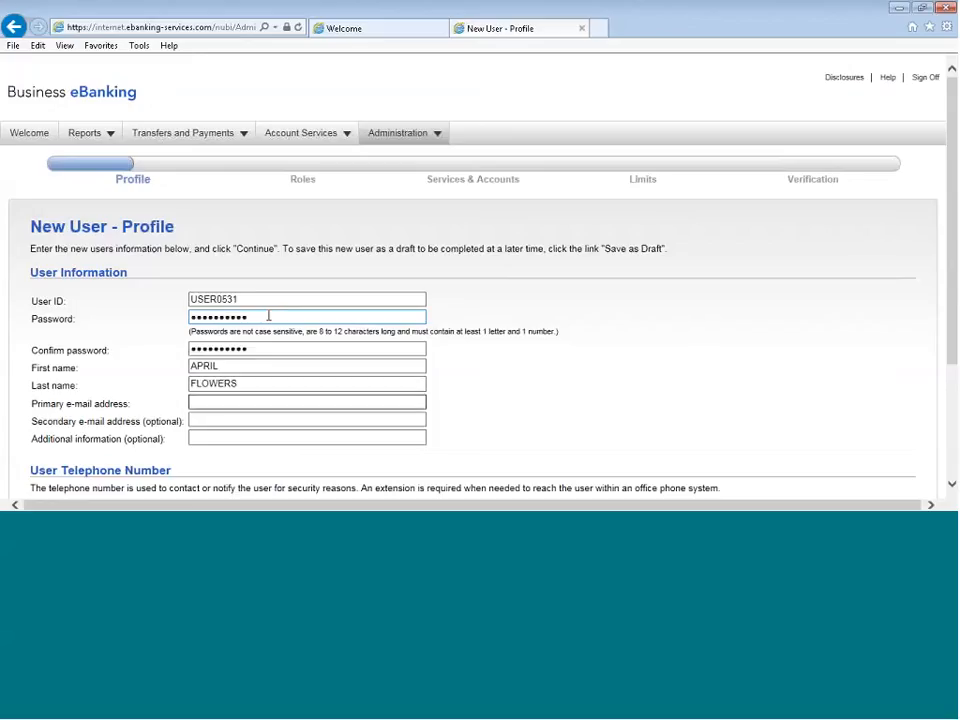
type("APRIL@ISP.COM")
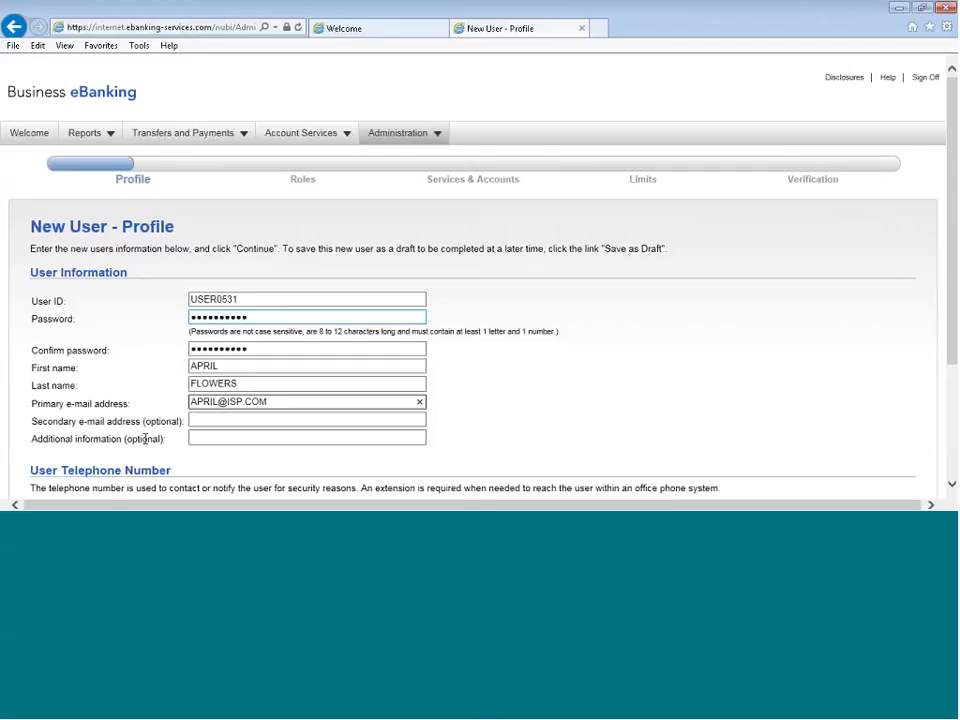
Enter the new user's United States work telephone number without an extension, and continue to the user roles
left_click(230, 437)
scroll(553, 420, "down", 3)
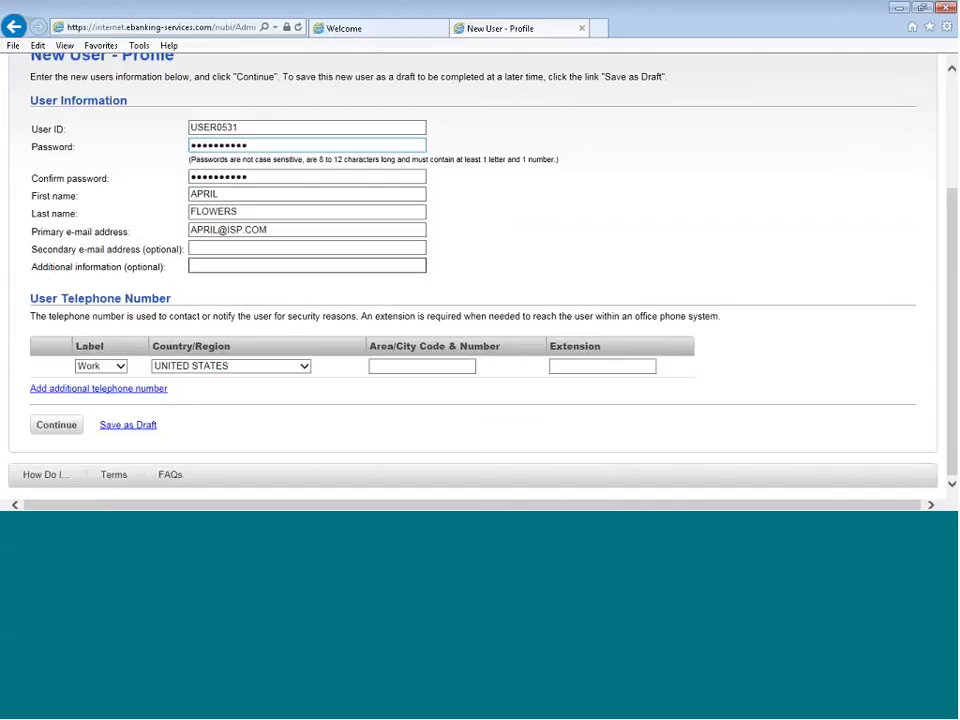
left_click(377, 366)
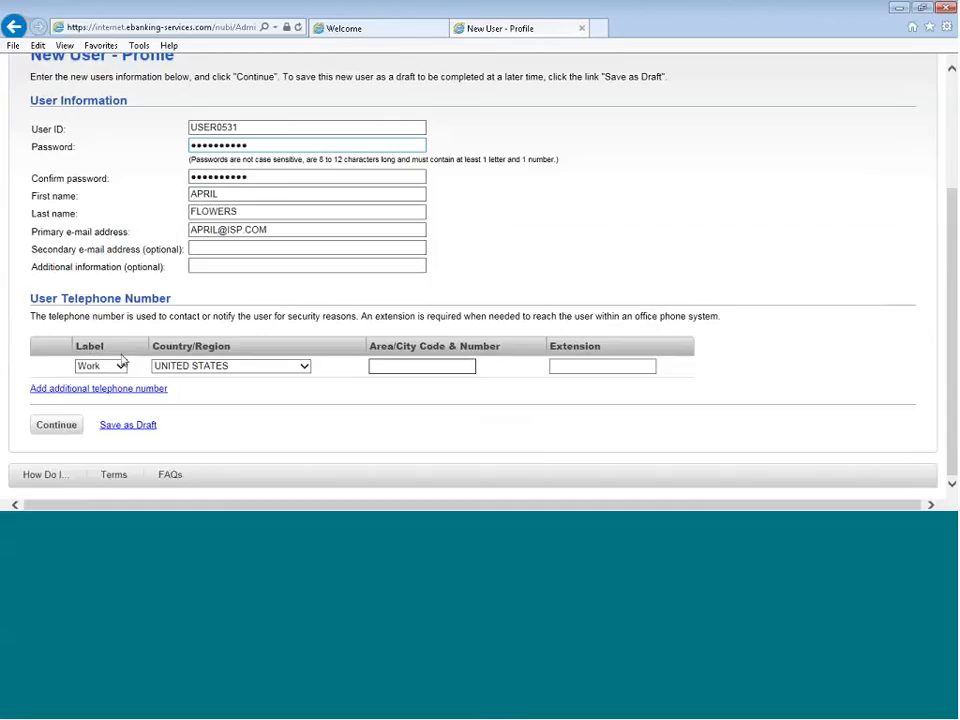
left_click(119, 367)
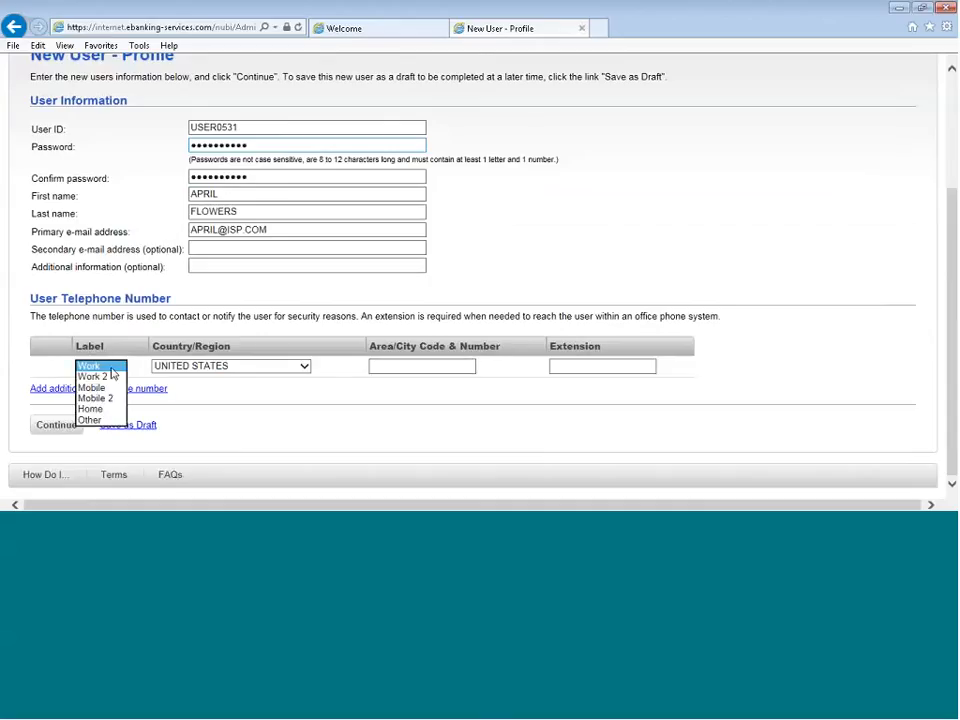
left_click(115, 369)
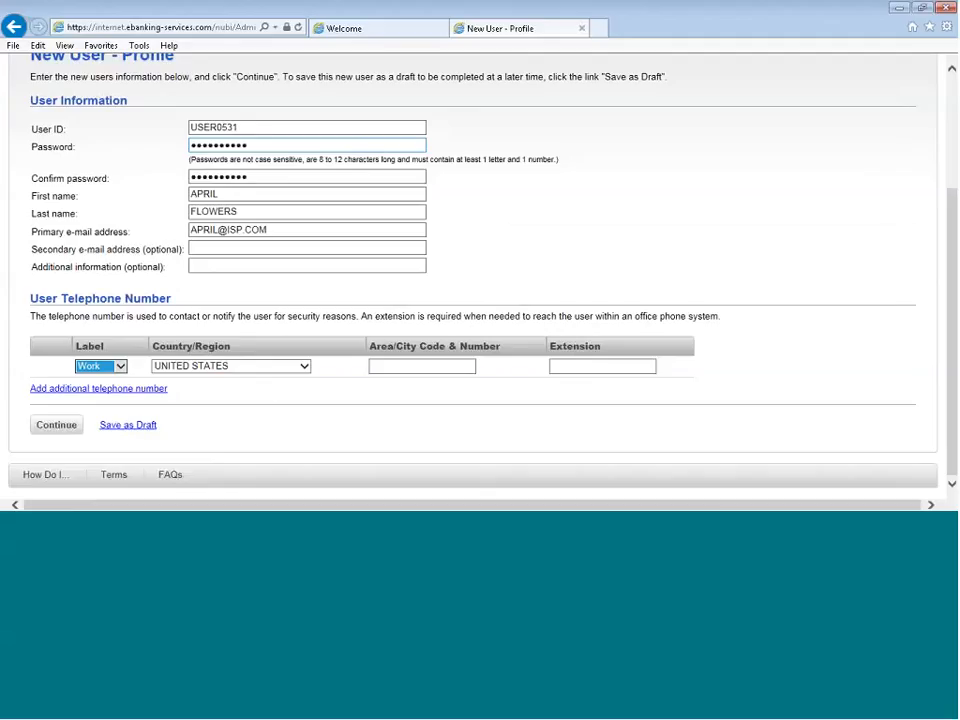
left_click(420, 367)
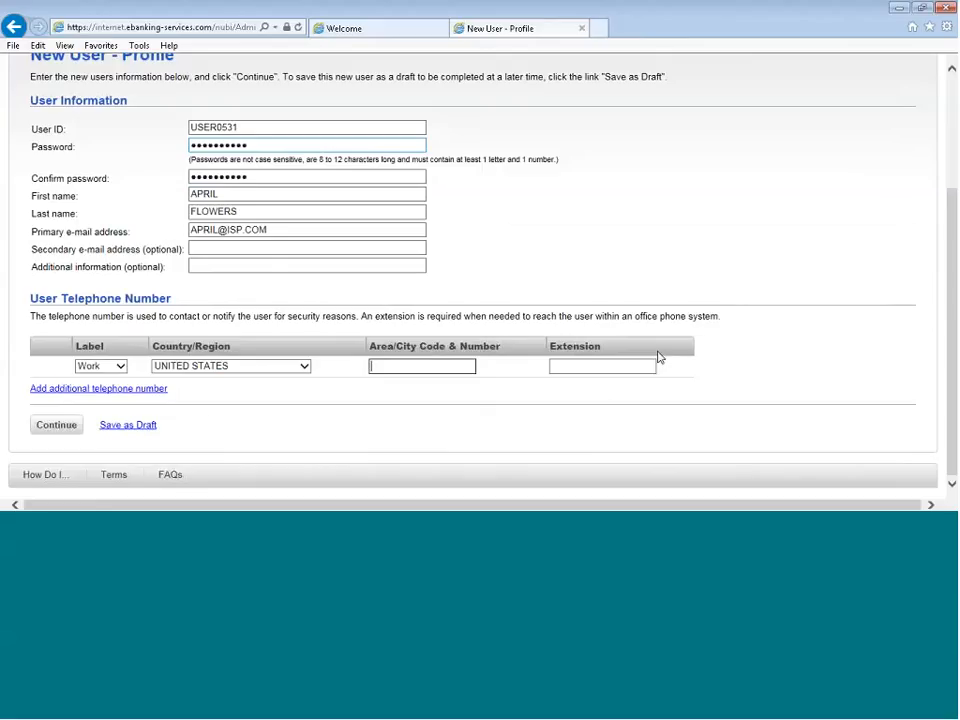
left_click(548, 388)
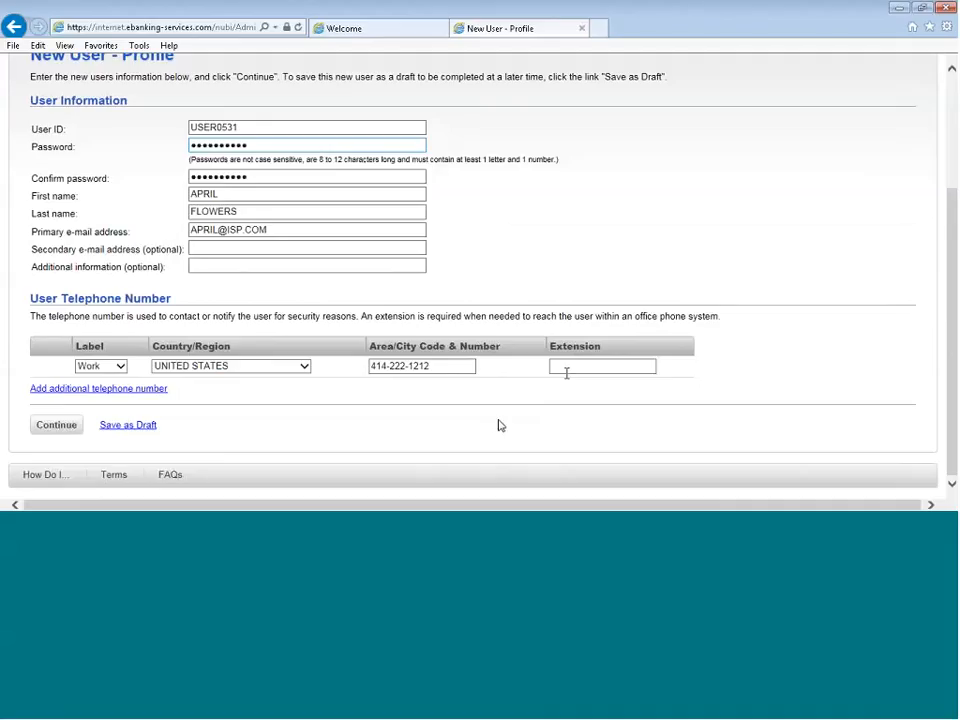
left_click(64, 430)
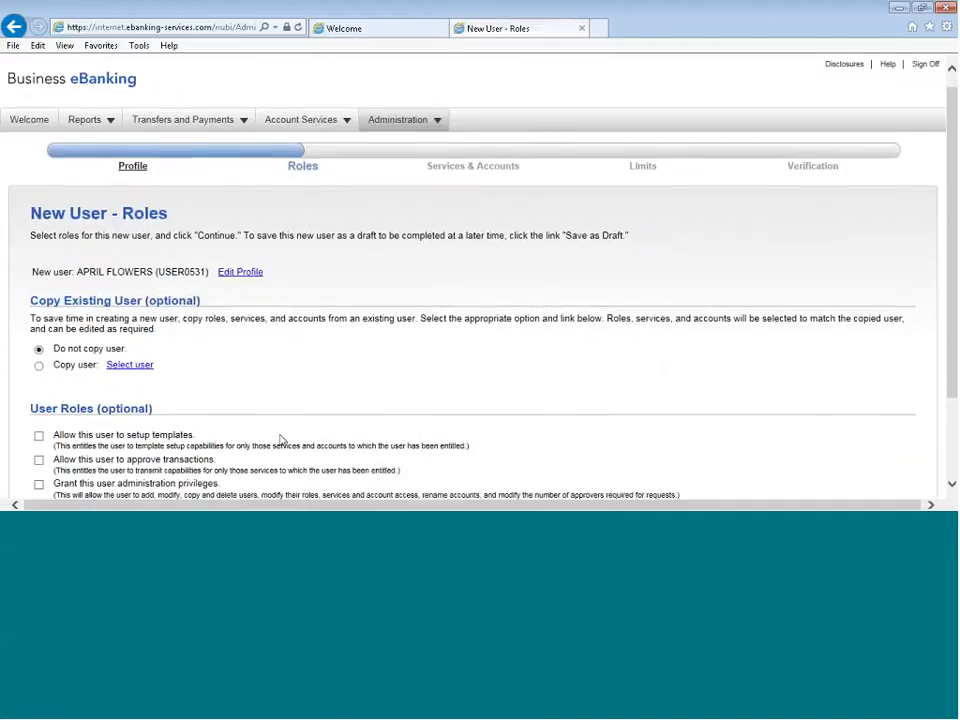
Copy the roles, services and accounts of the existing ADMIN user to the new user and proceed to services and accounts
scroll(281, 439, "down", 2)
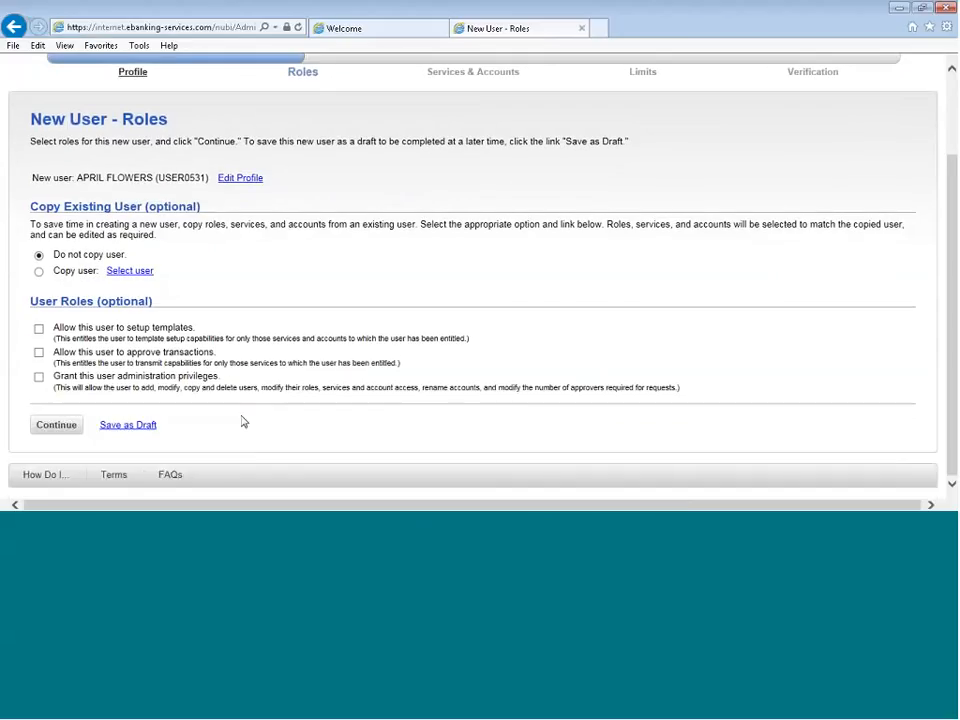
left_click(39, 272)
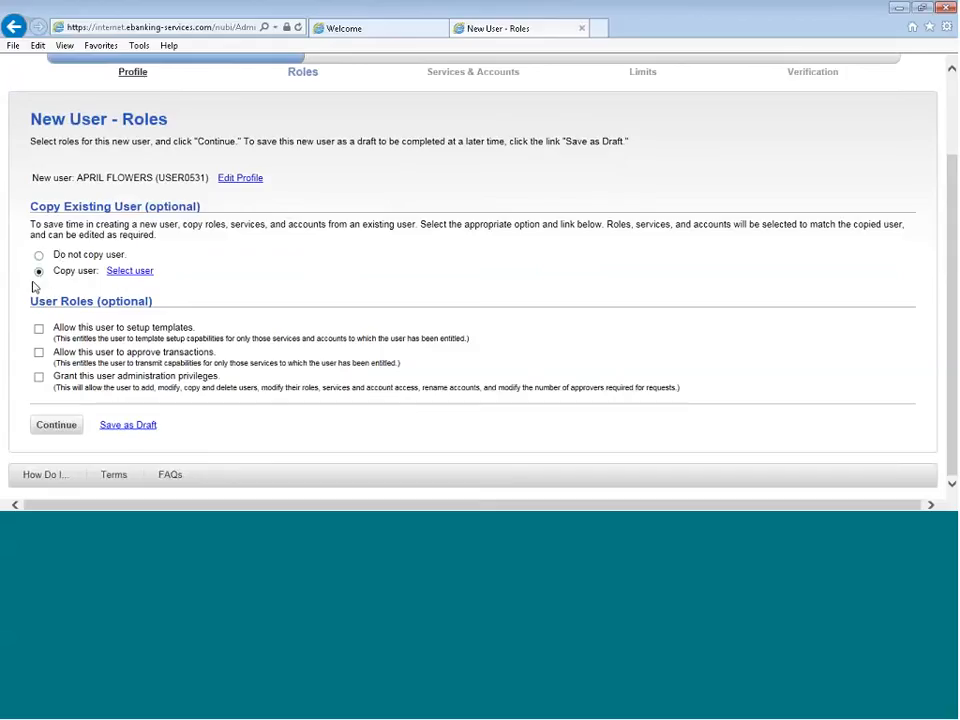
left_click(146, 279)
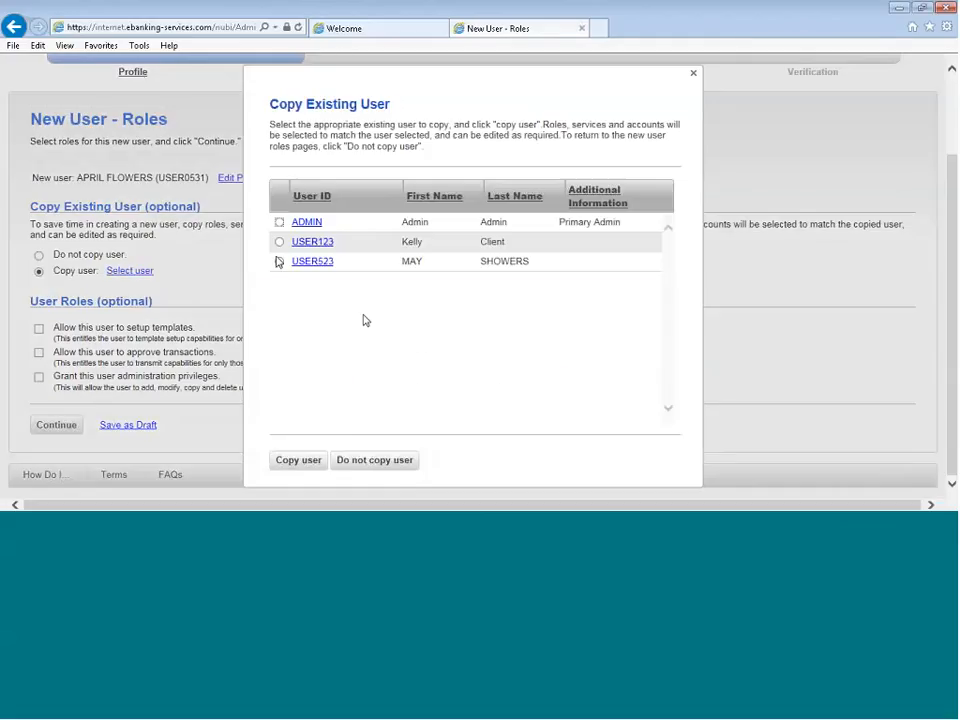
left_click(279, 222)
left_click(304, 460)
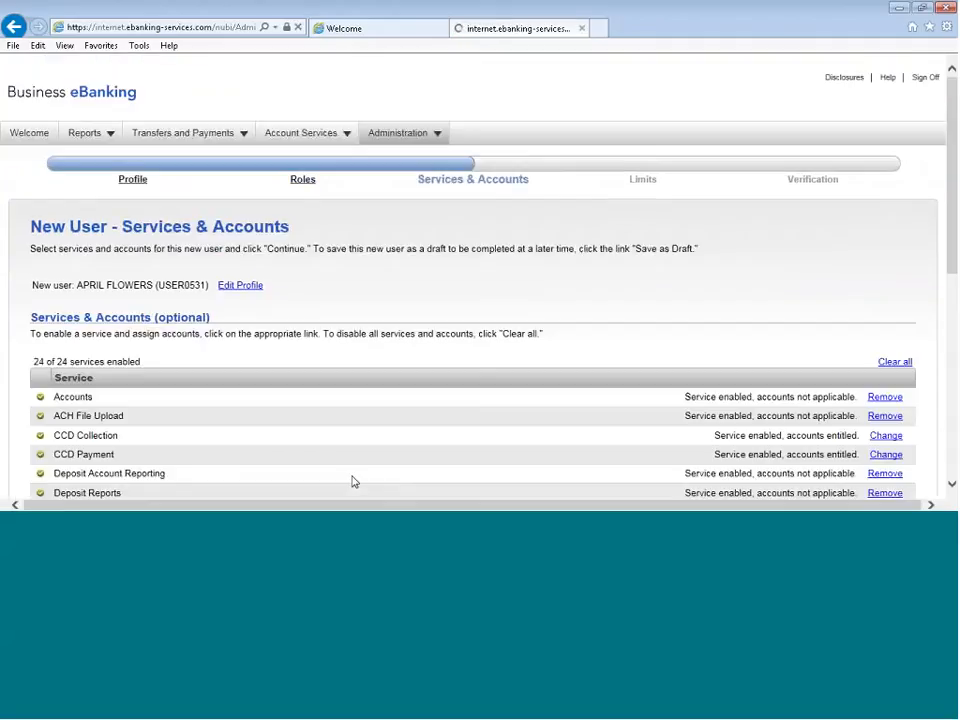
Review the services copied to the new user and open the Multiple Account Transfer entitlements for changing
scroll(374, 419, "down", 3)
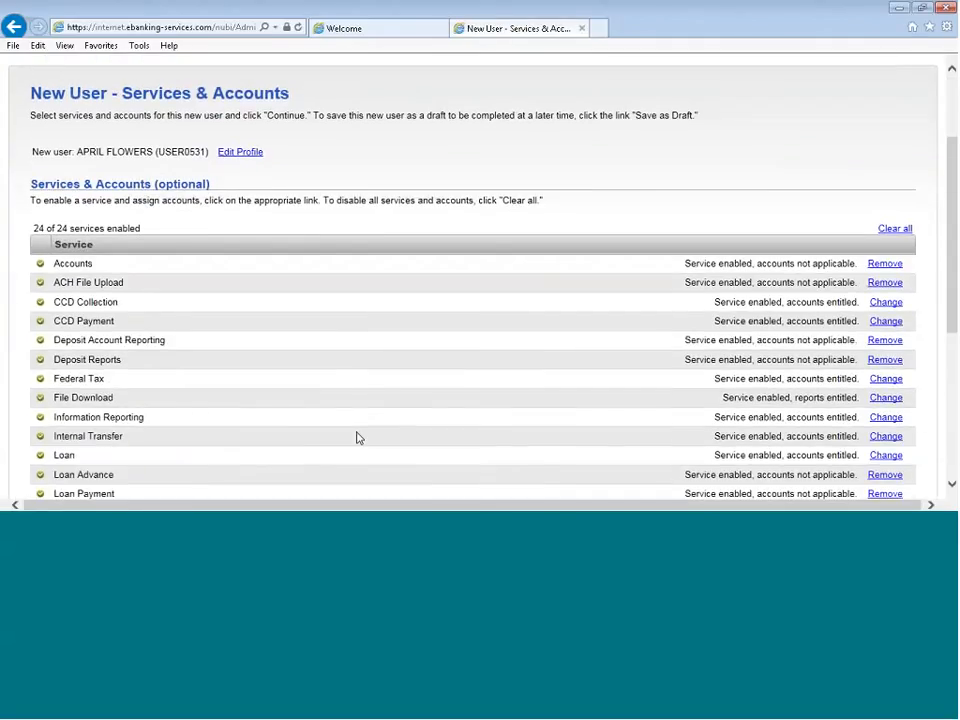
scroll(359, 438, "down", 1)
scroll(359, 438, "down", 5)
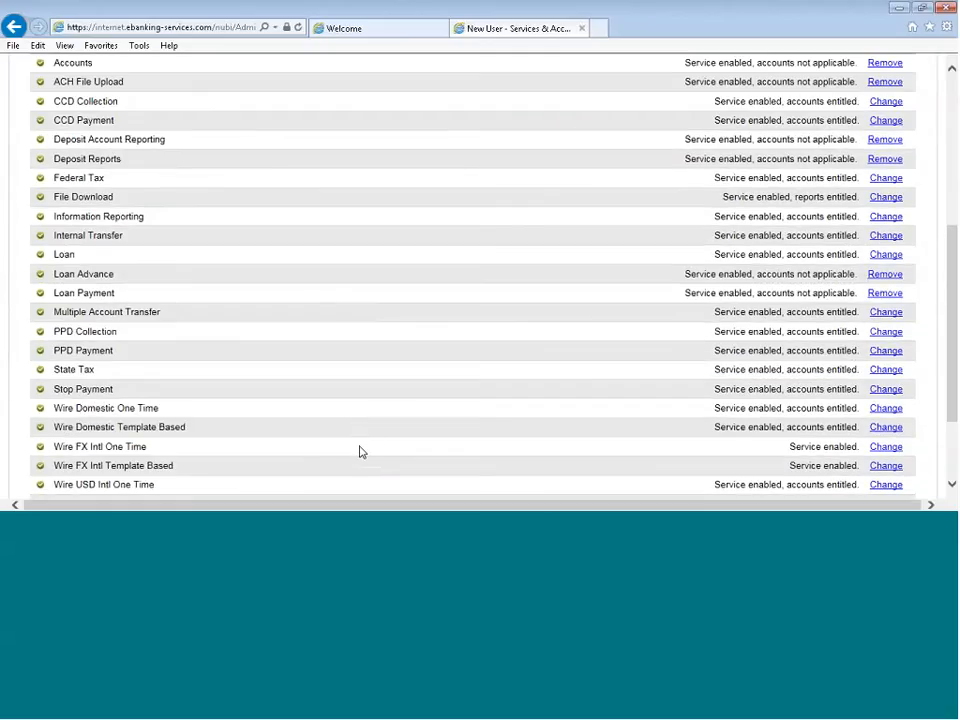
right_click(556, 326)
left_click(890, 316)
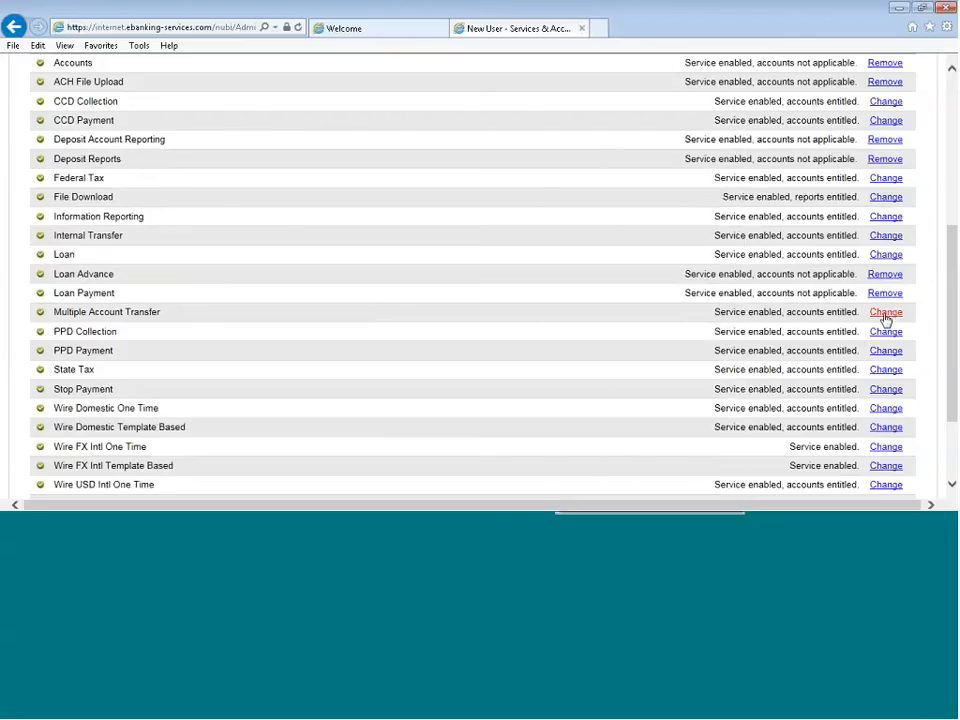
Check the account entitlements for Multiple Account Transfer, keep all of them, and continue to the ACH limits
scroll(100, 338, "down", 3)
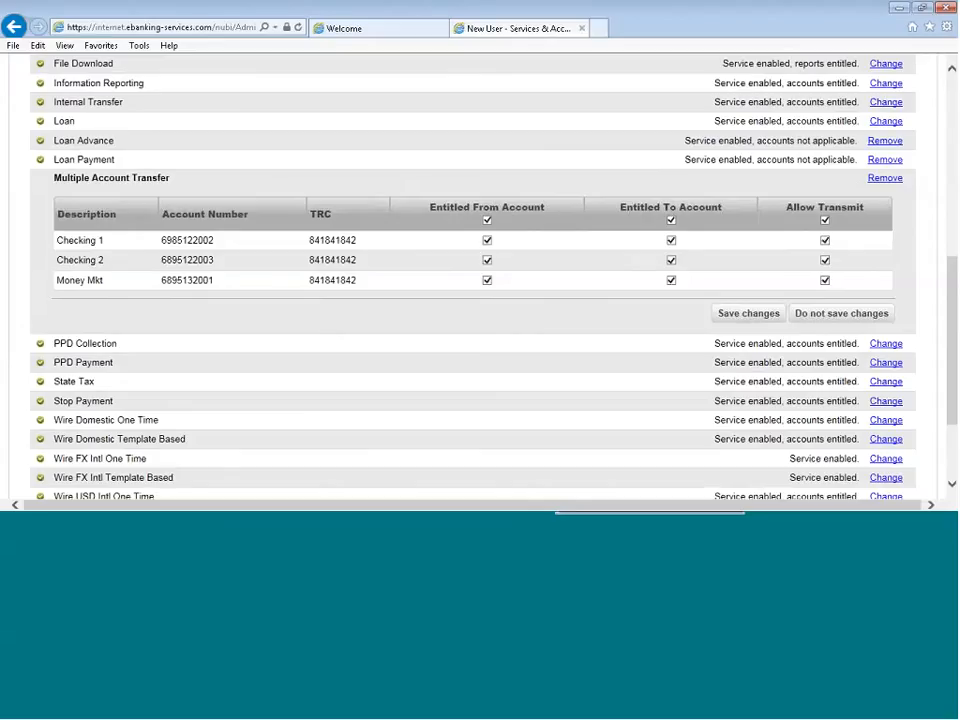
scroll(90, 280, "up", 5)
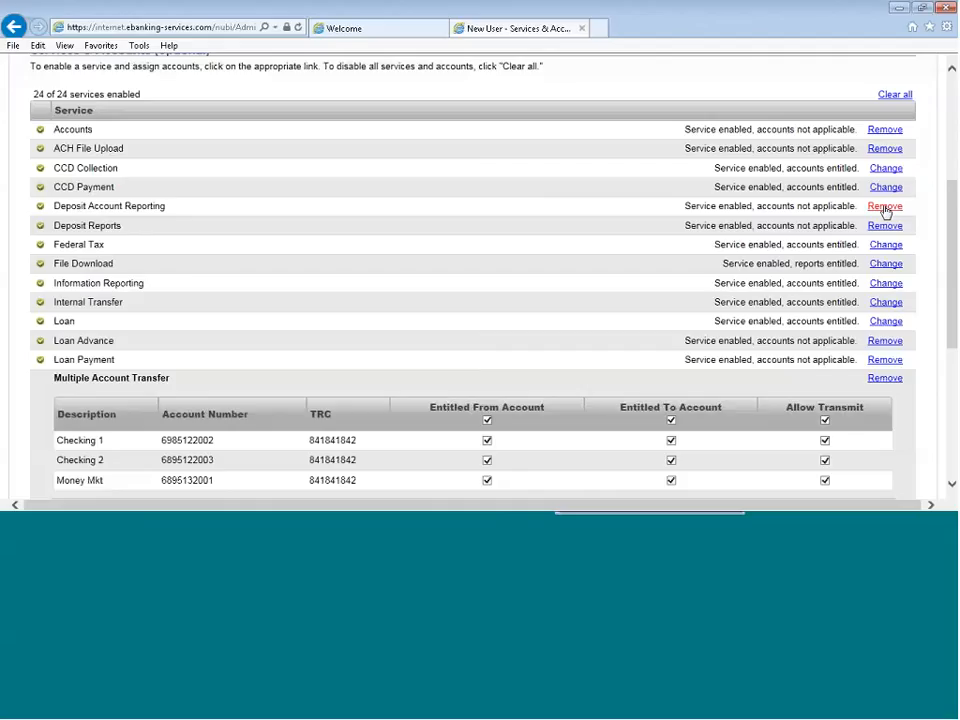
scroll(530, 285, "down", 5)
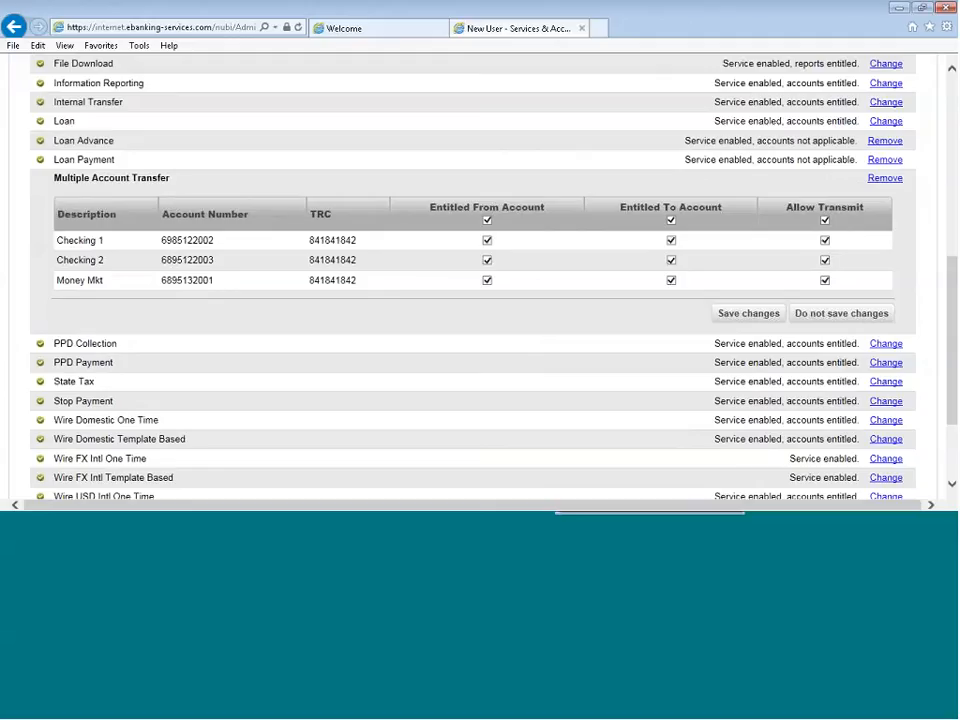
left_click(754, 321)
scroll(540, 381, "down", 3)
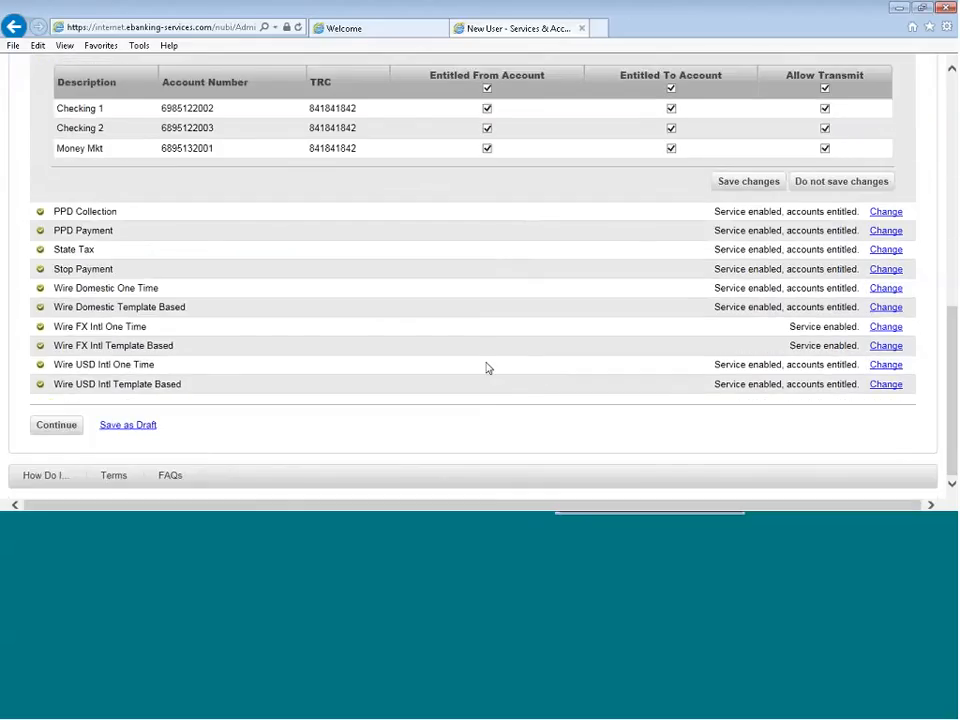
left_click(45, 424)
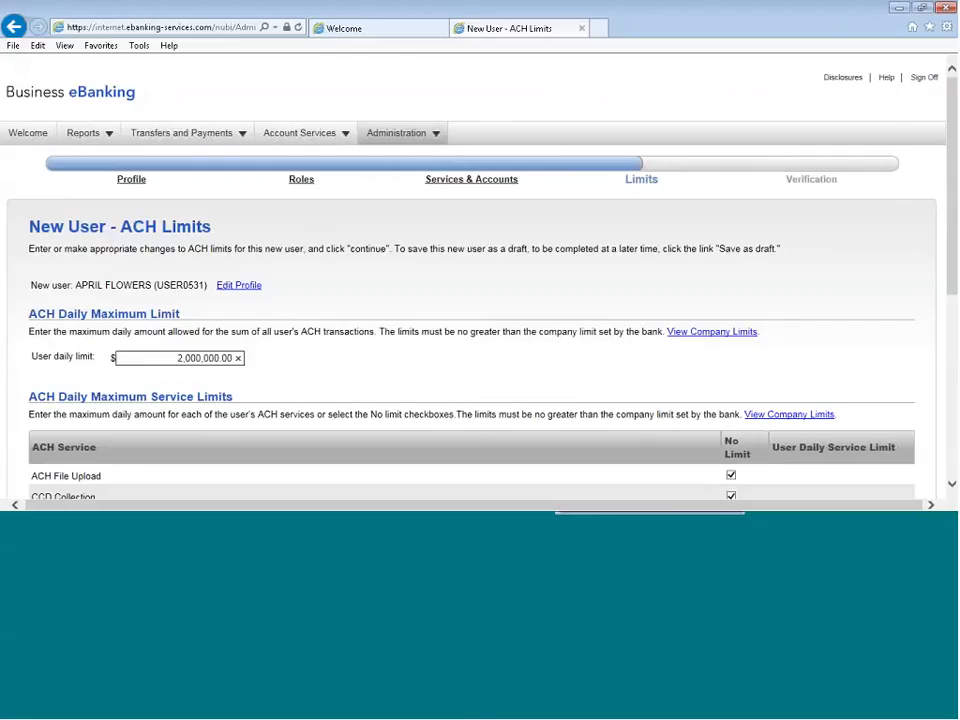
Review the new user's ACH limits, examine the wire and ACH limits in the company limits report, and close the report
scroll(452, 405, "down", 2)
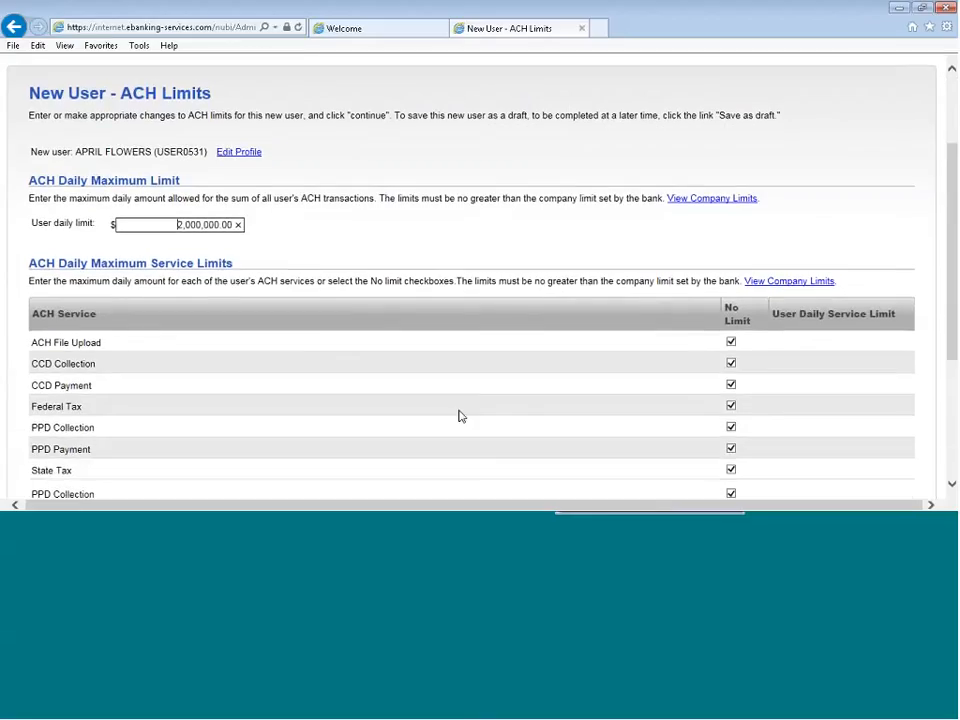
scroll(459, 413, "down", 1)
scroll(459, 413, "up", 1)
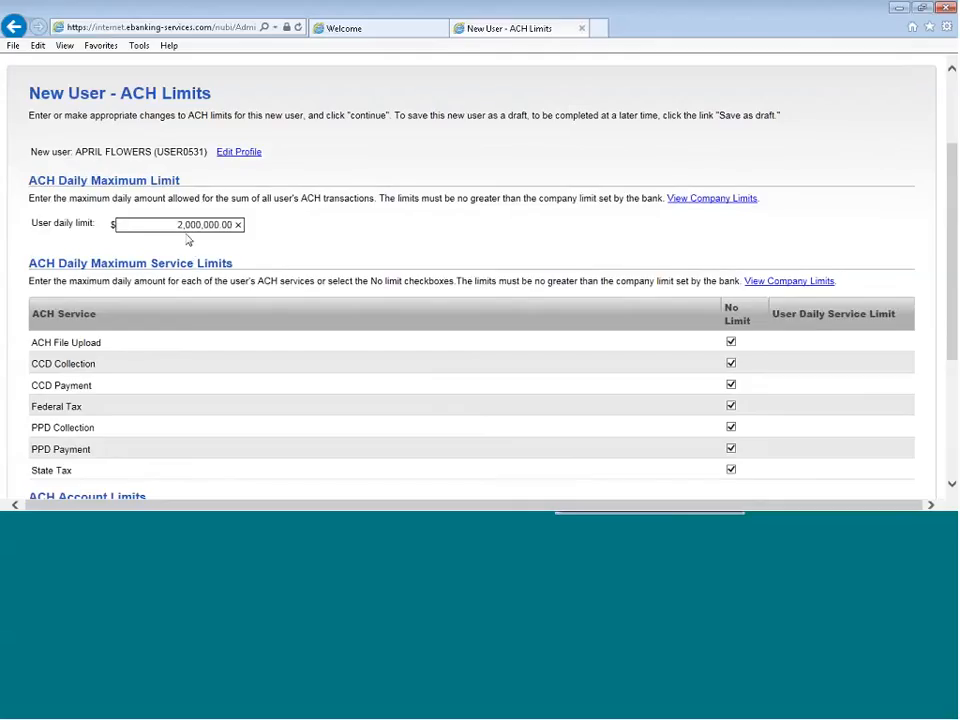
left_click(709, 201)
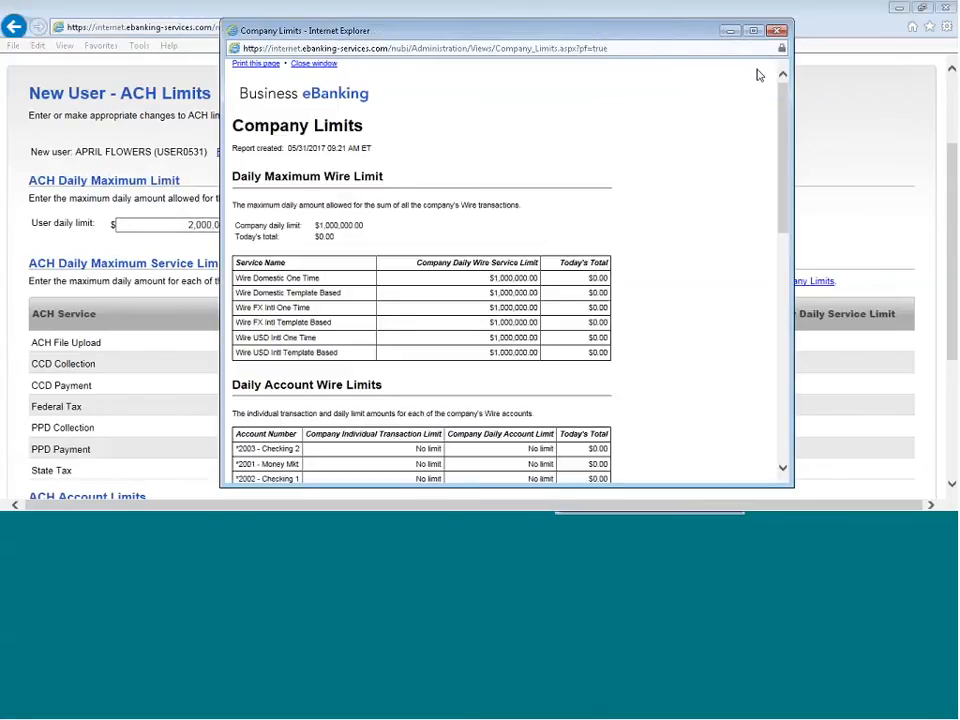
scroll(688, 196, "down", 1)
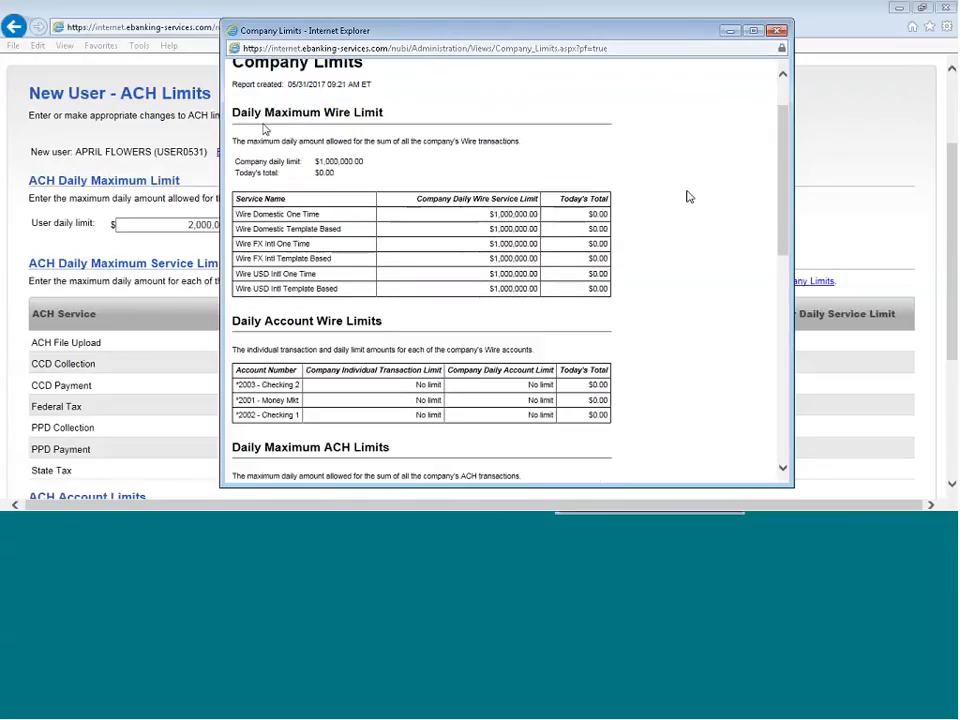
scroll(369, 339, "down", 5)
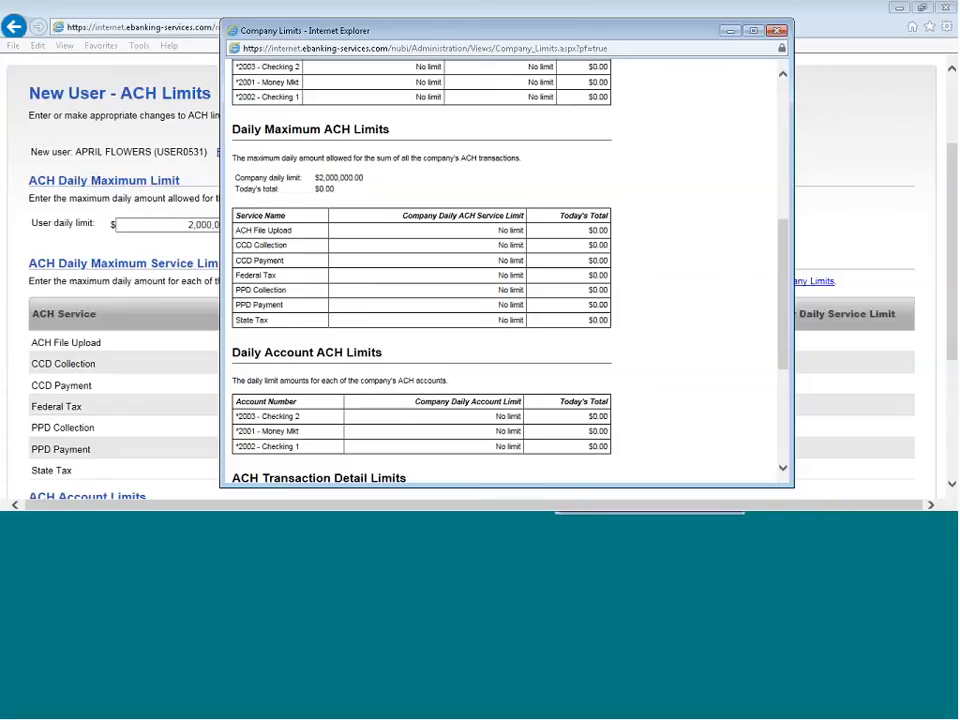
scroll(313, 242, "down", 3)
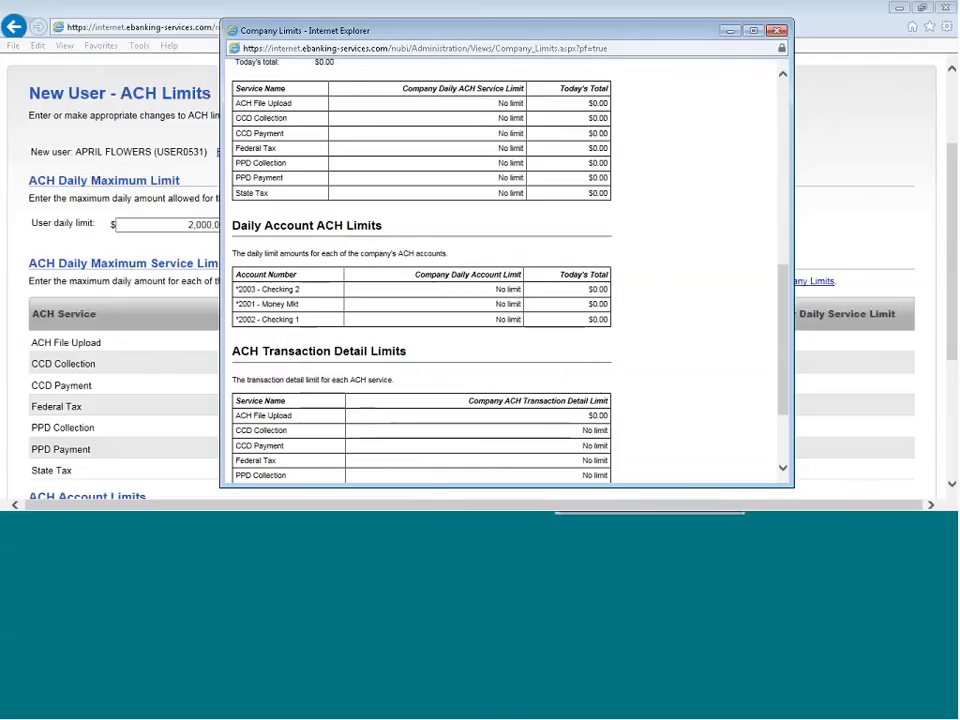
scroll(388, 401, "down", 3)
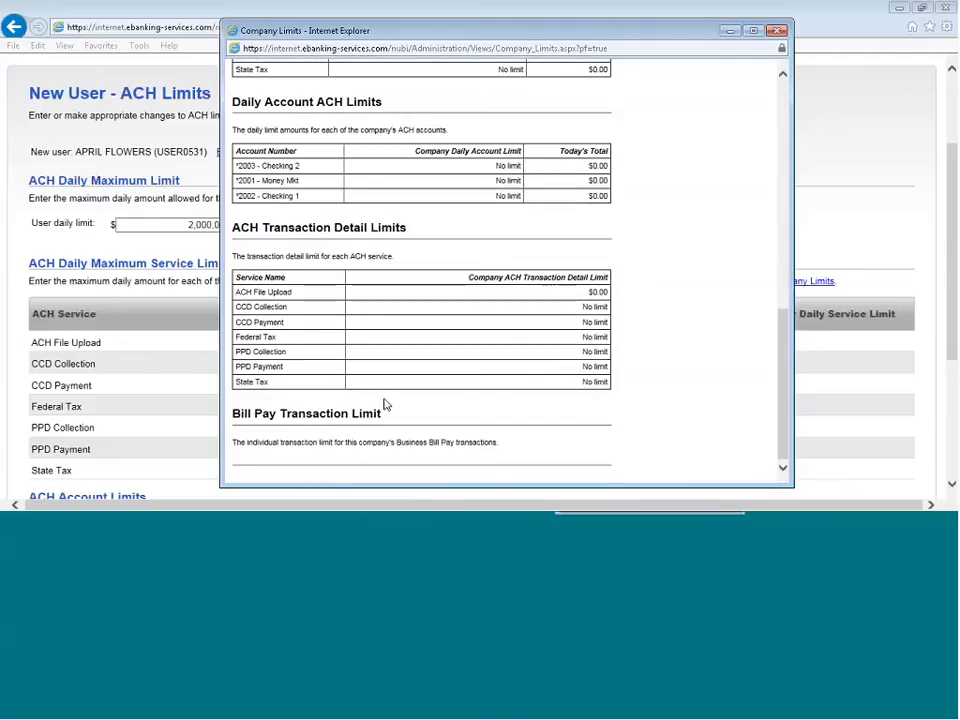
scroll(352, 442, "up", 4)
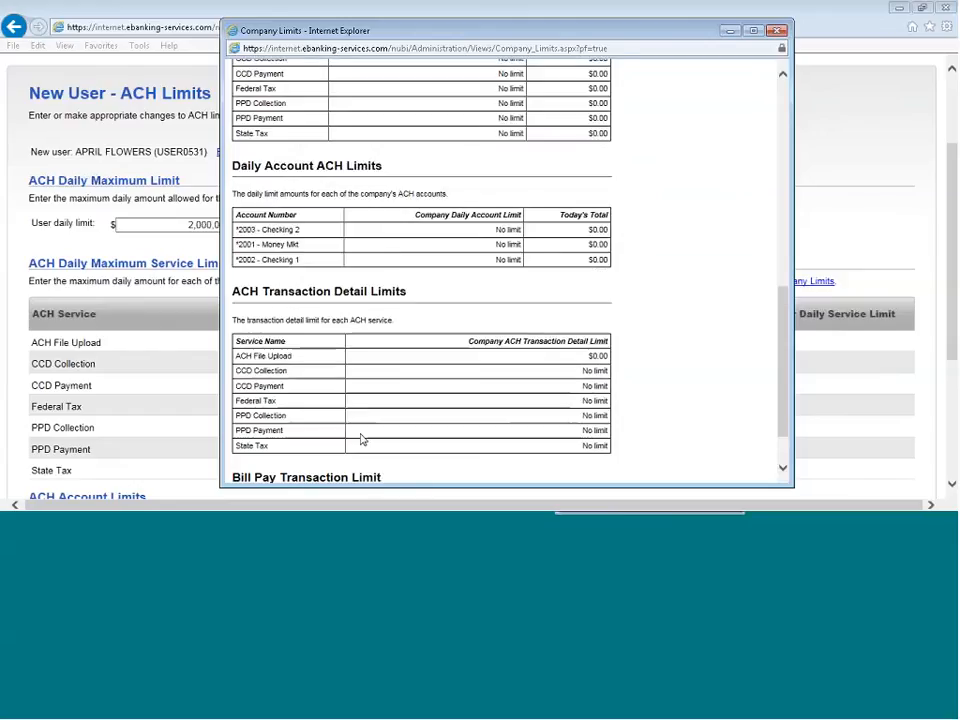
scroll(364, 444, "up", 3)
scroll(330, 400, "up", 2)
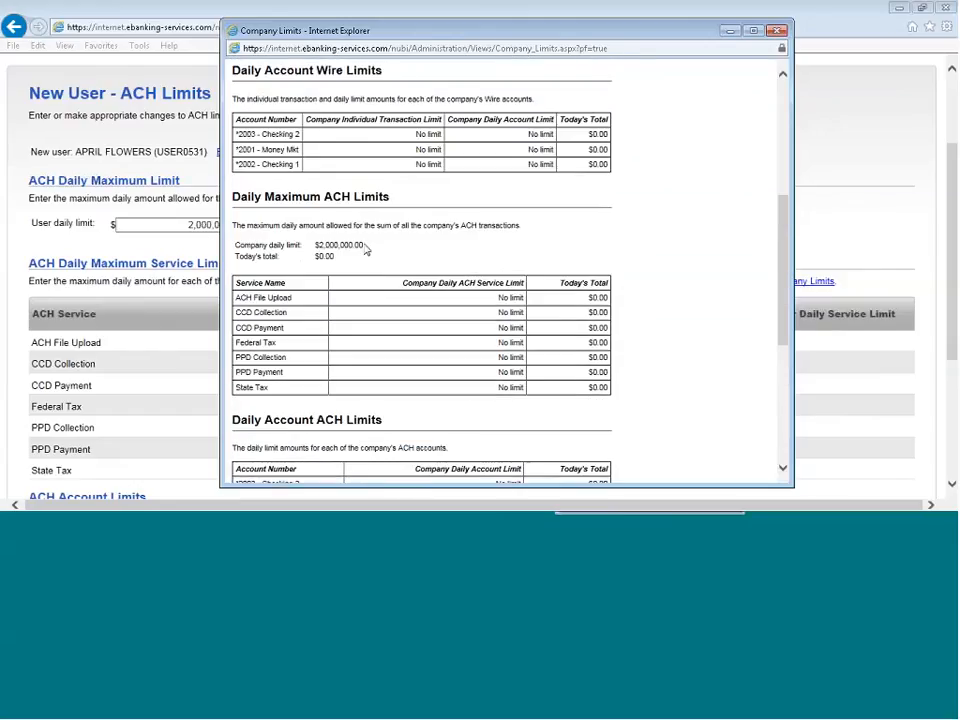
left_click_drag(366, 250, 316, 256)
left_click(280, 259)
left_click(778, 31)
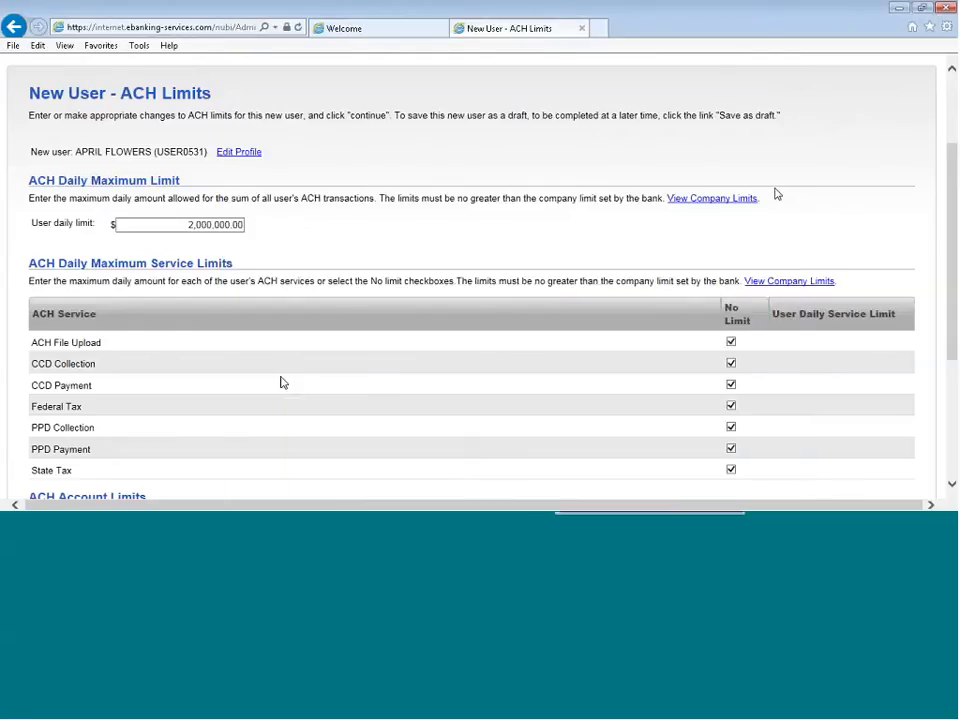
Remove the no-limit option from the ACH File Upload service and set its user daily service limit to $50,000.00
scroll(282, 381, "down", 2)
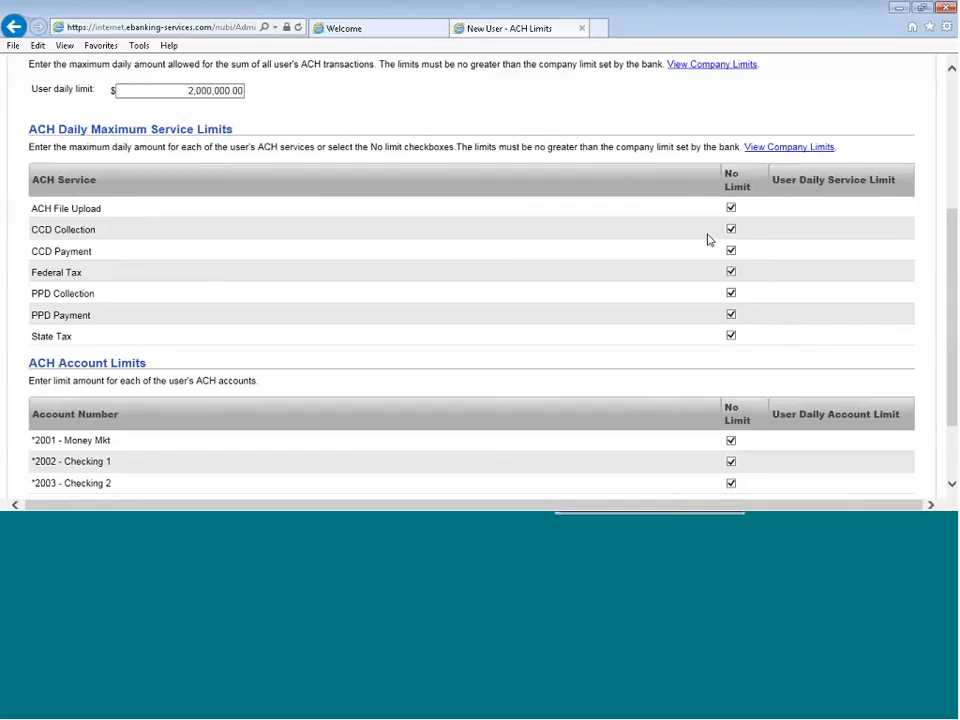
left_click(730, 207)
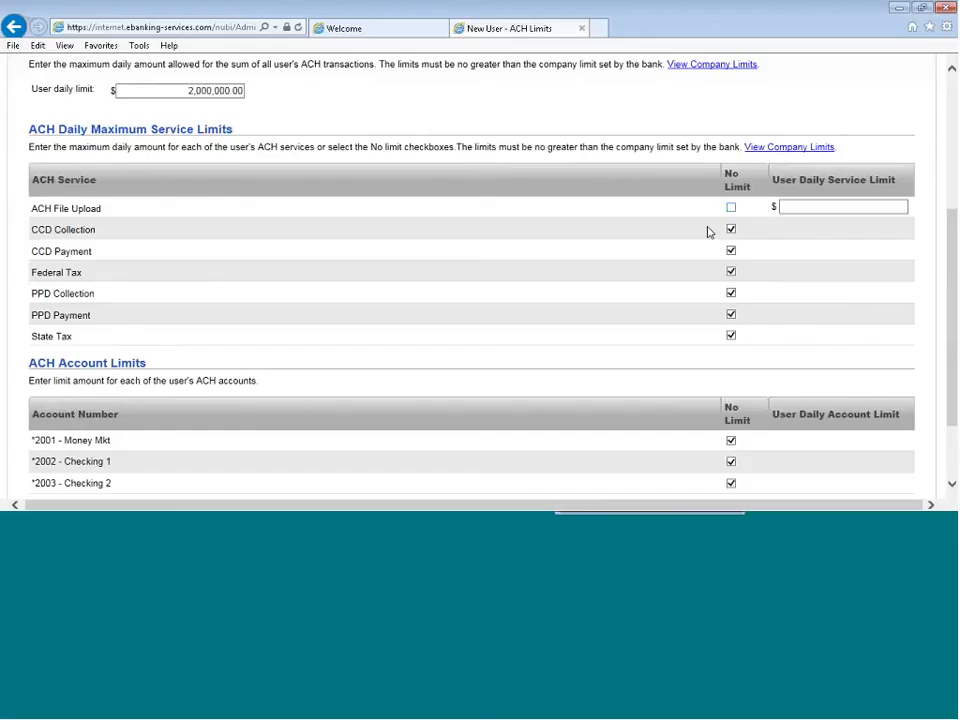
left_click(785, 207)
type("50.")
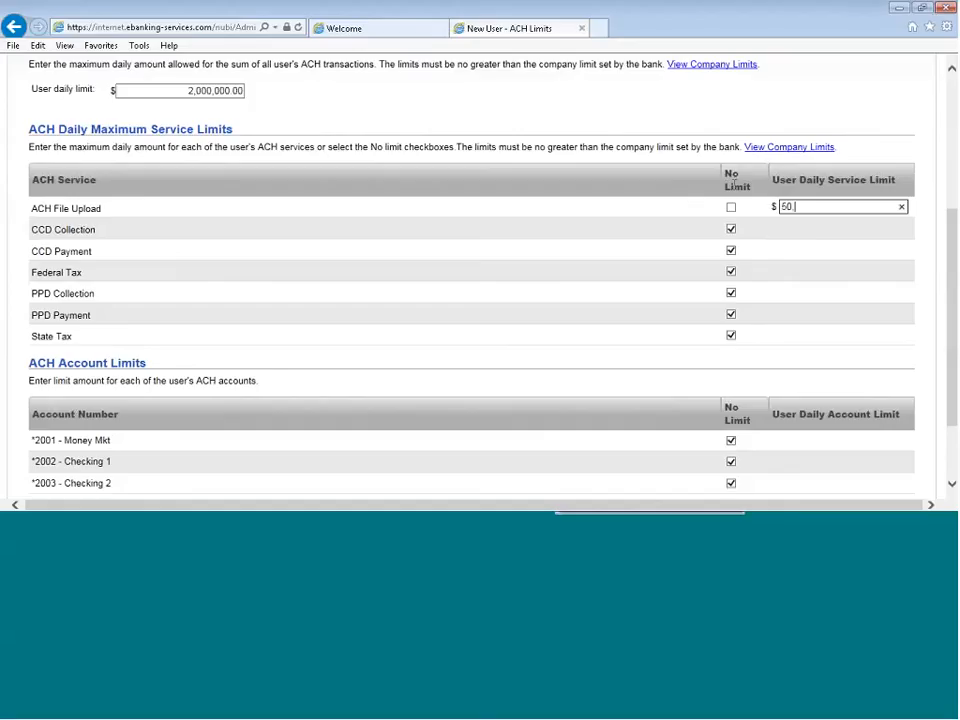
type("000.00")
left_click(163, 234)
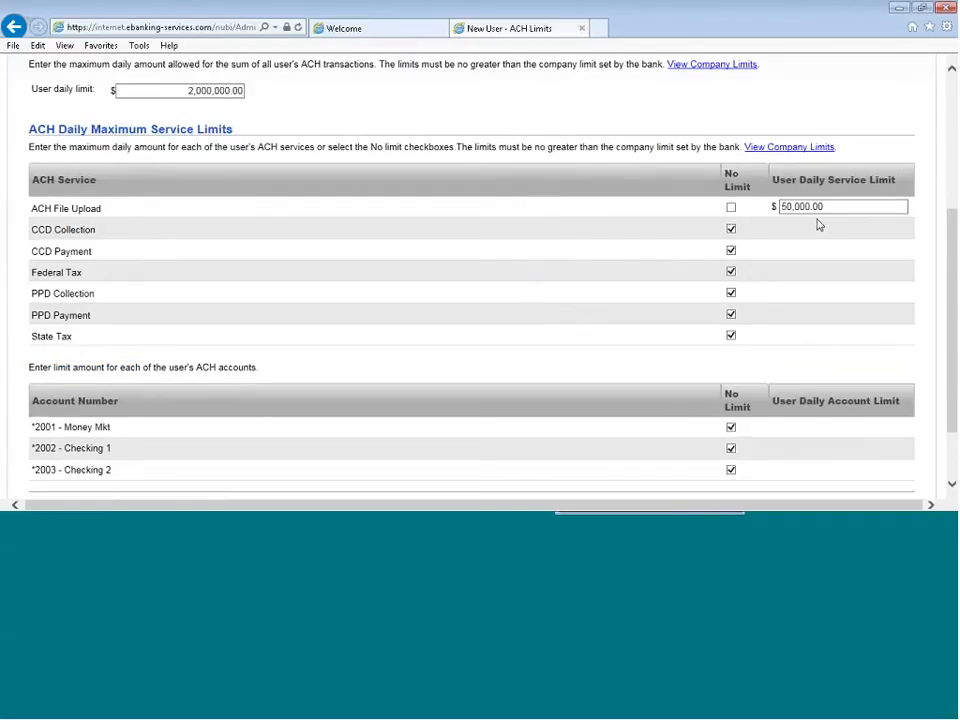
Remove the no-limit option from the Money Mkt account in the ACH account limits and set its user daily account limit to $5000.00
scroll(818, 226, "down", 2)
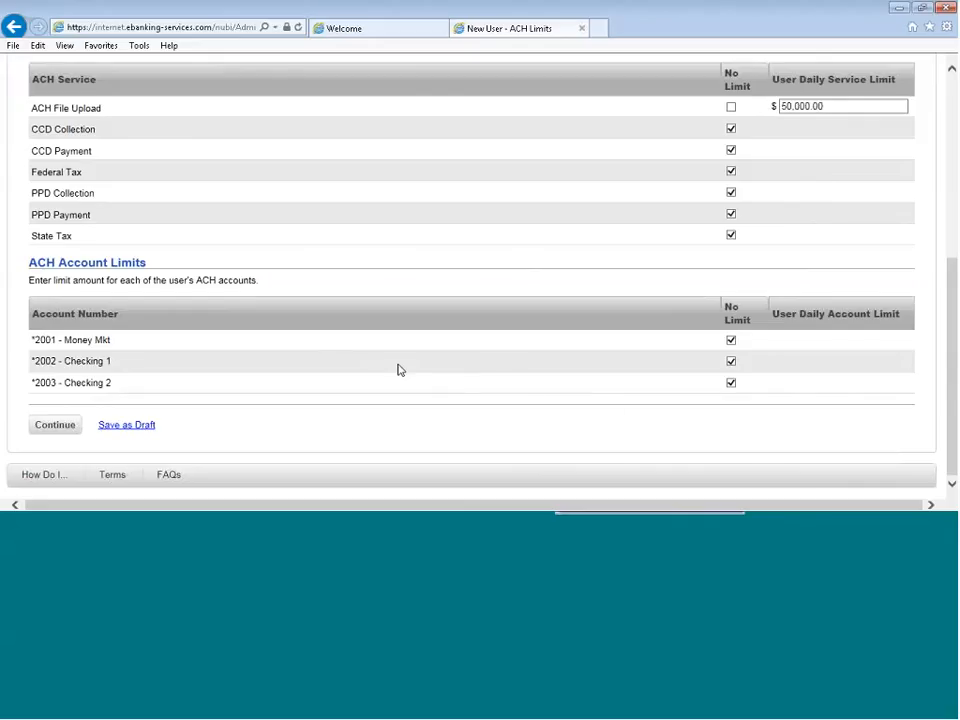
left_click(731, 340)
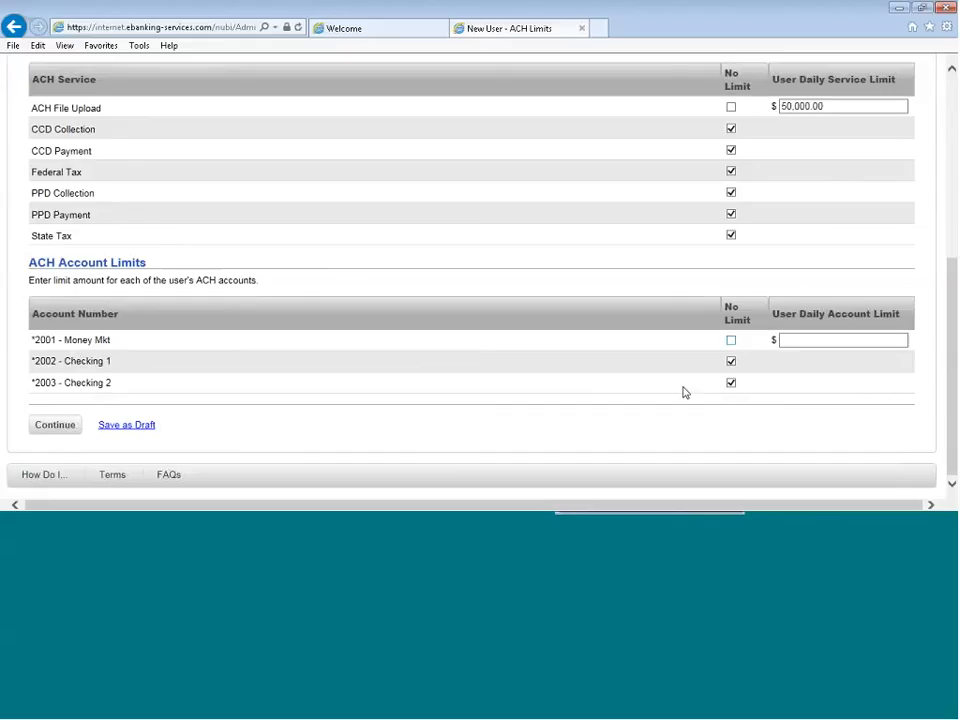
left_click(797, 355)
type("50.0")
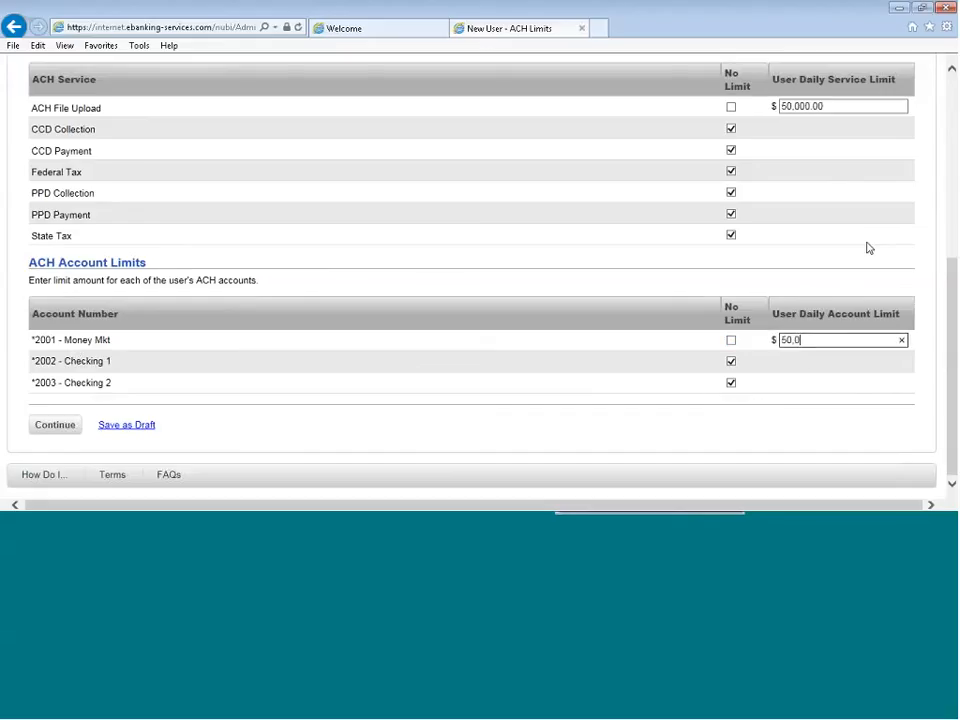
key("BackSpace")
key("BackSpace")
key("BackSpace")
type("000.00")
left_click(69, 49)
Restore the no-limit option for the Money Mkt account and the ACH File Upload service, and continue to the wire limits
left_click(731, 341)
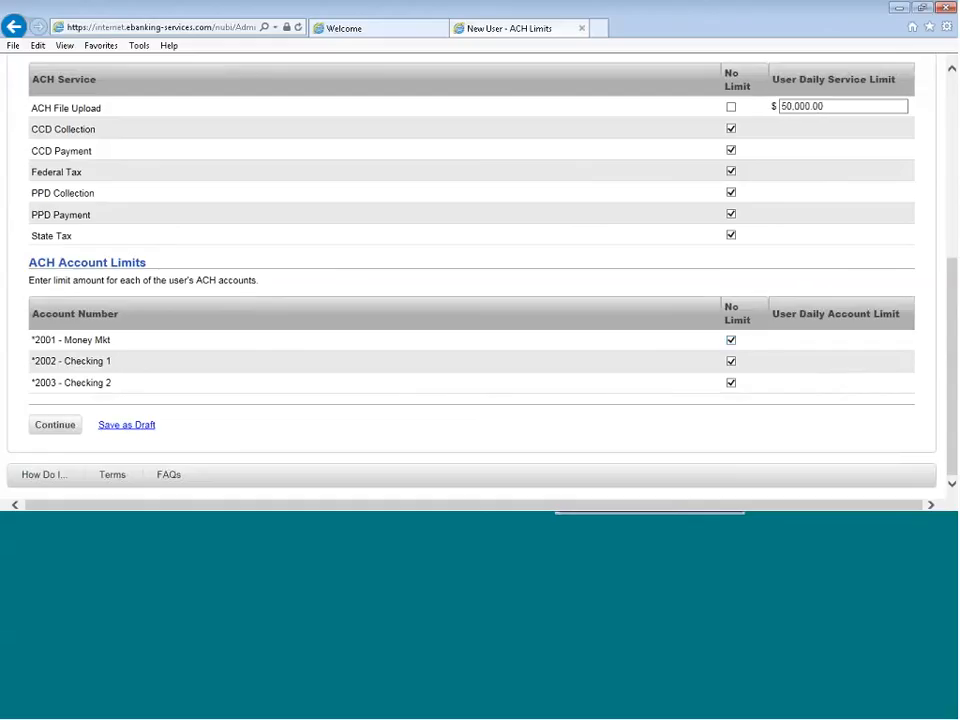
left_click(731, 107)
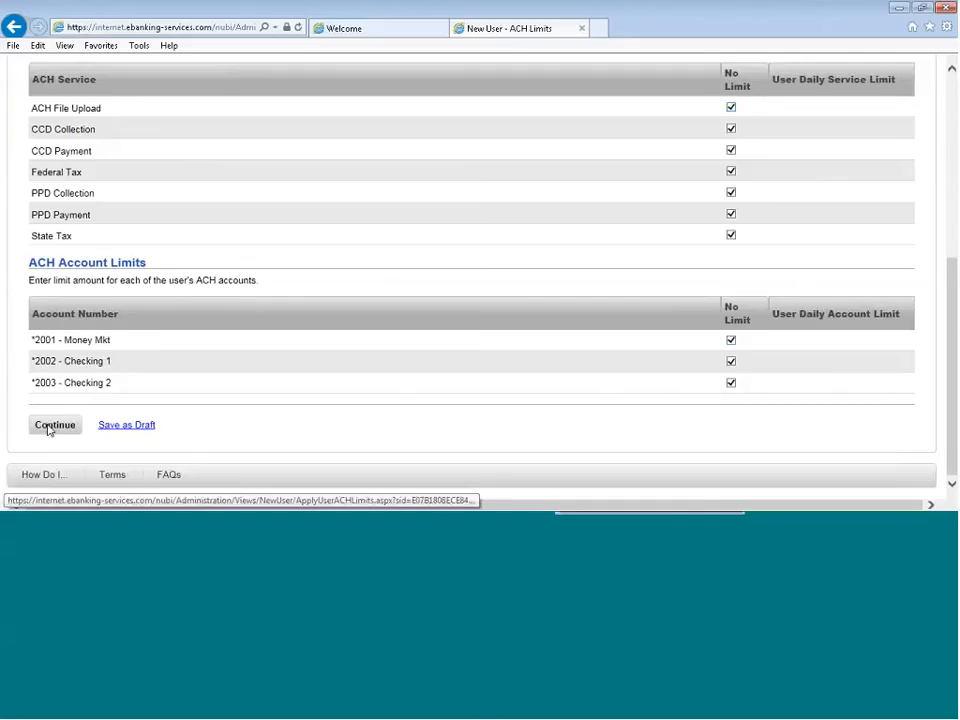
left_click(47, 426)
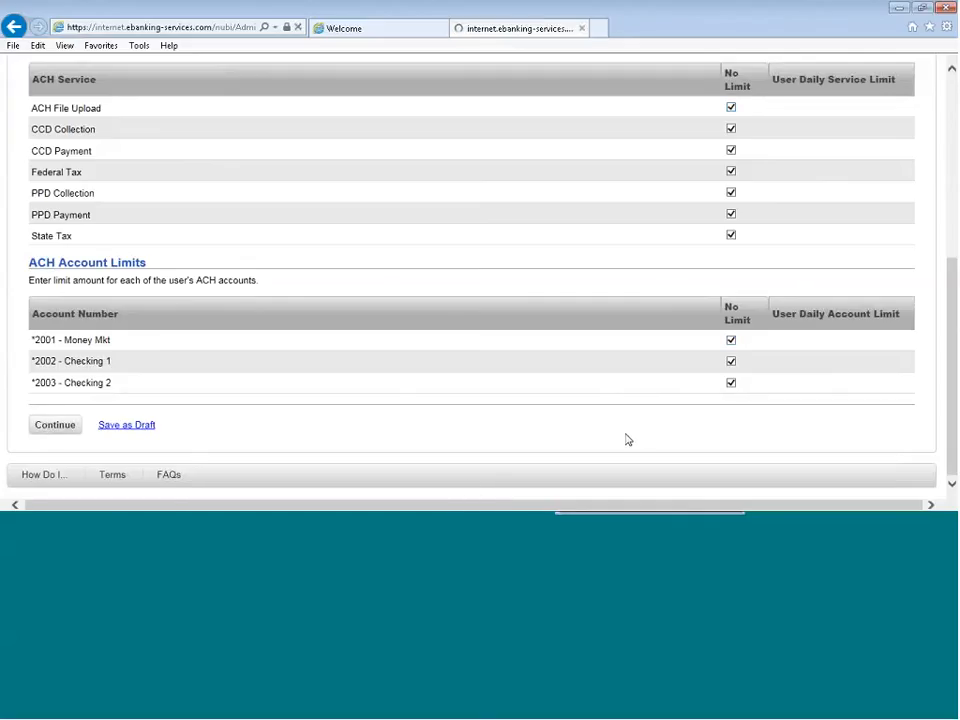
Replace the Money Mkt account's no-limit wire options with a $2500.00 individual transaction limit and a $50,000 daily account limit
scroll(367, 360, "down", 1)
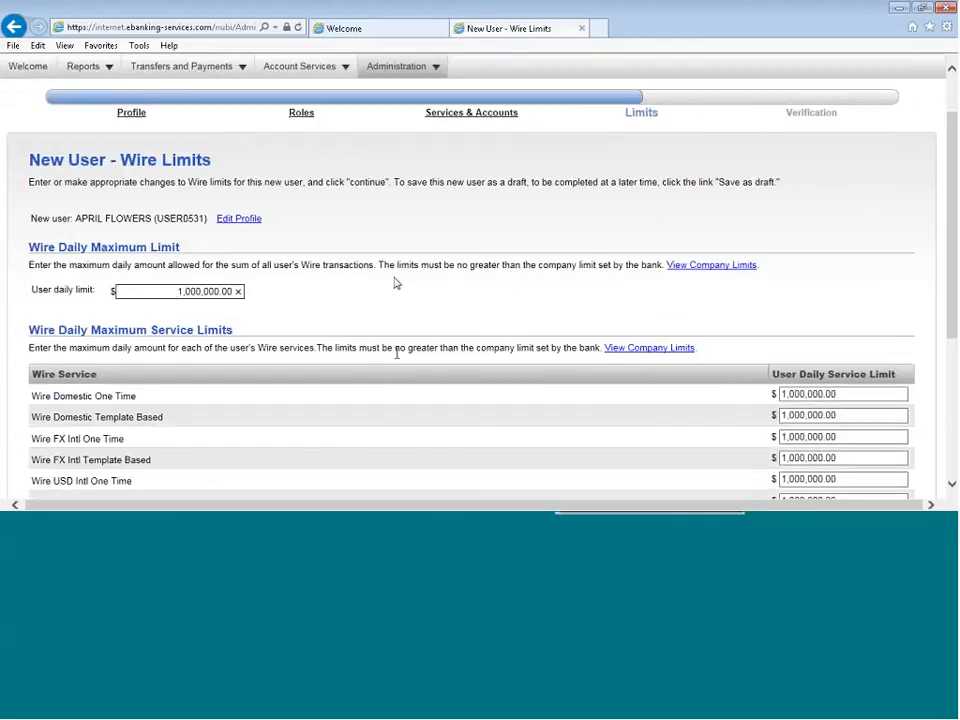
scroll(390, 300, "down", 2)
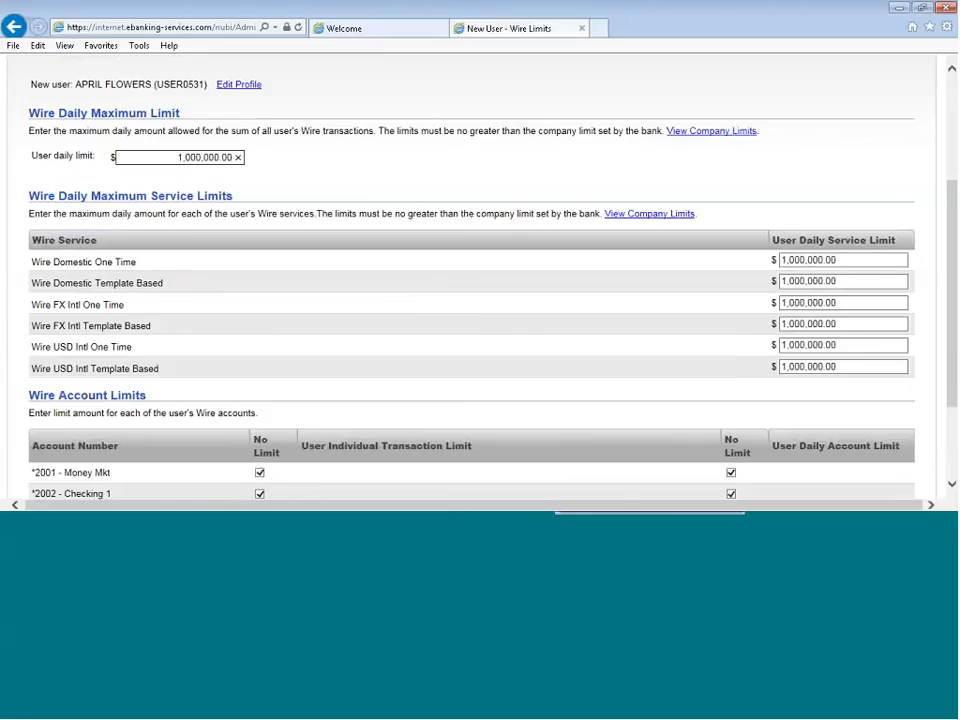
scroll(290, 250, "down", 1)
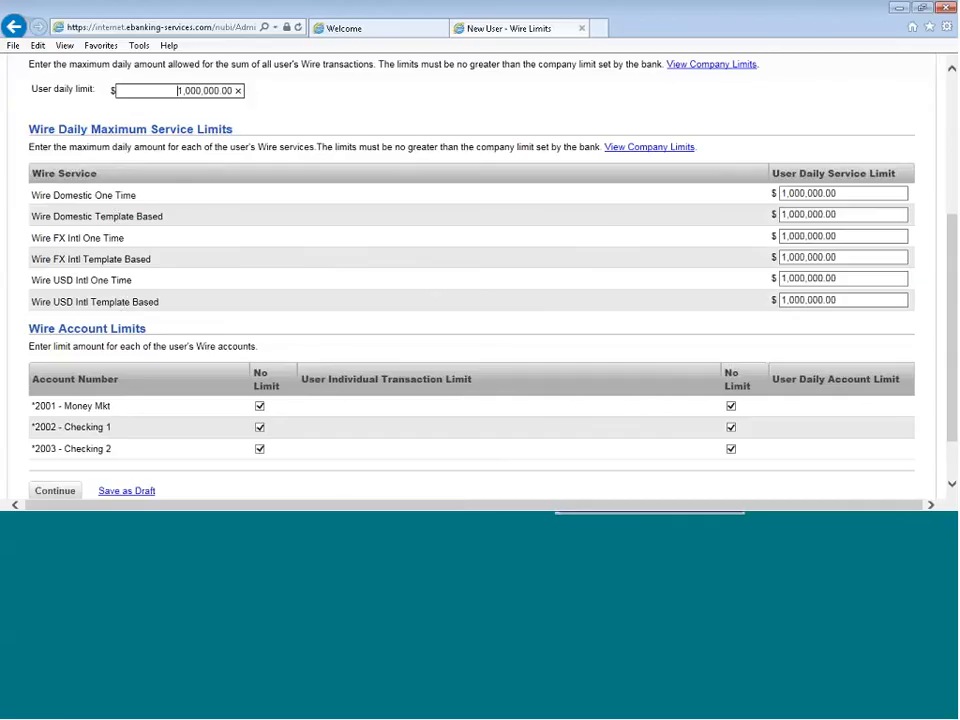
scroll(276, 323, "down", 1)
scroll(276, 323, "down", 3)
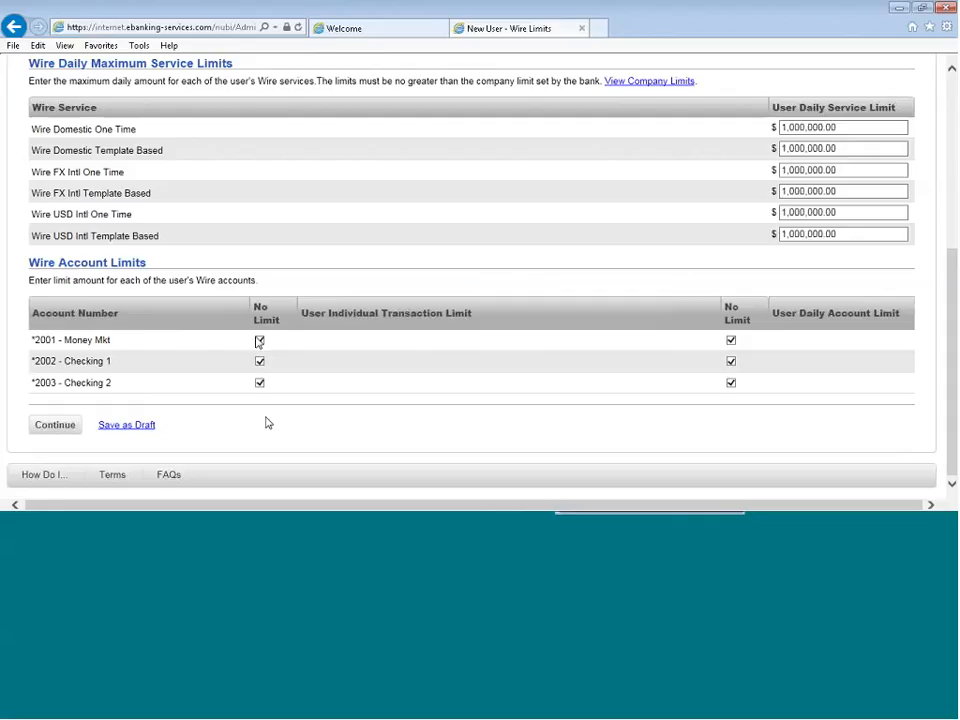
left_click(259, 341)
left_click(369, 340)
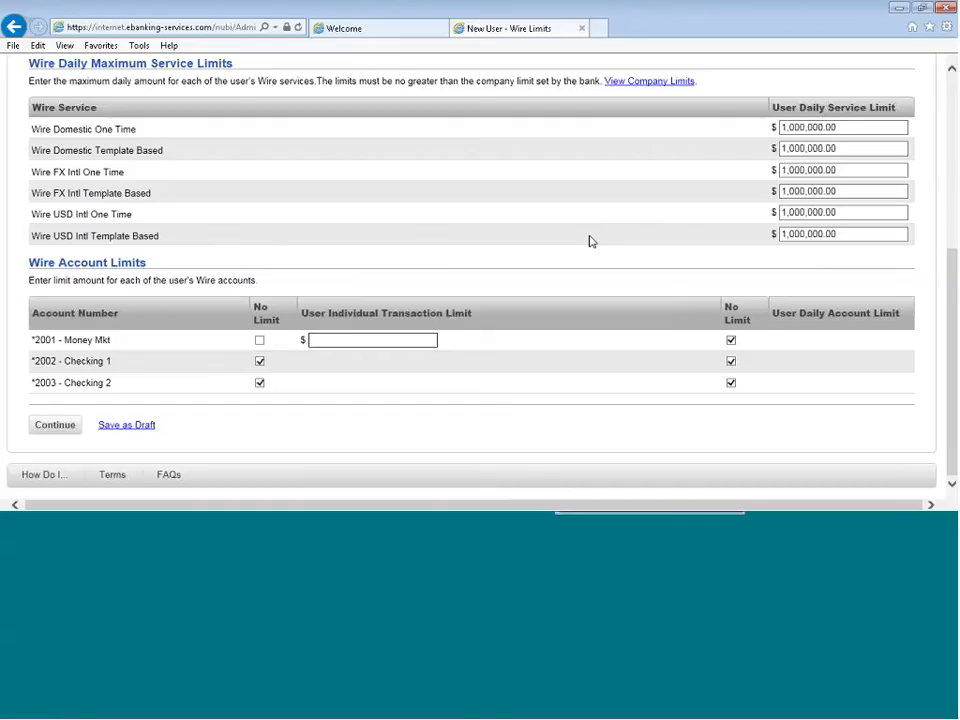
type("2500.00")
left_click(731, 340)
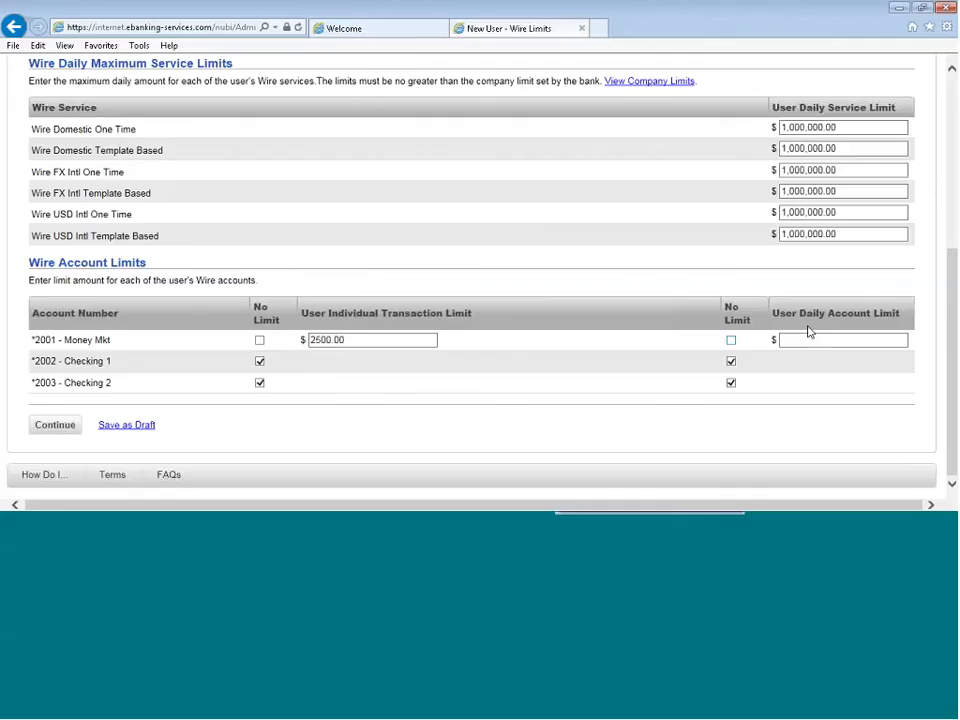
left_click(865, 339)
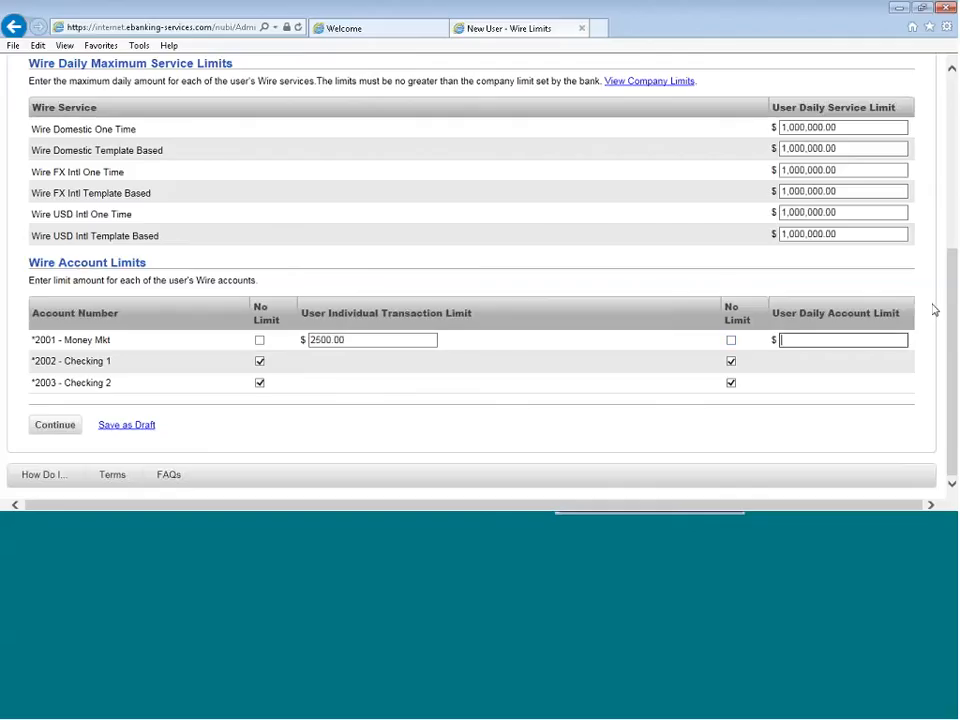
type("50,000")
Restore both no-limit wire options for the Money Mkt account and submit the new user after reviewing the verification summary
left_click(259, 340)
left_click(731, 340)
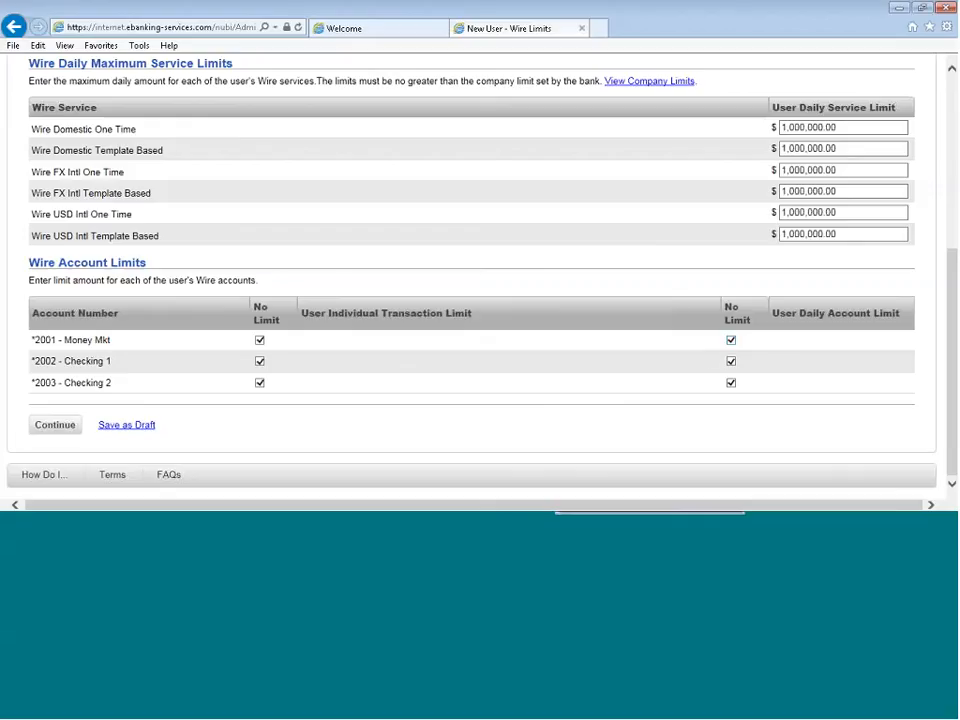
scroll(206, 429, "down", 1)
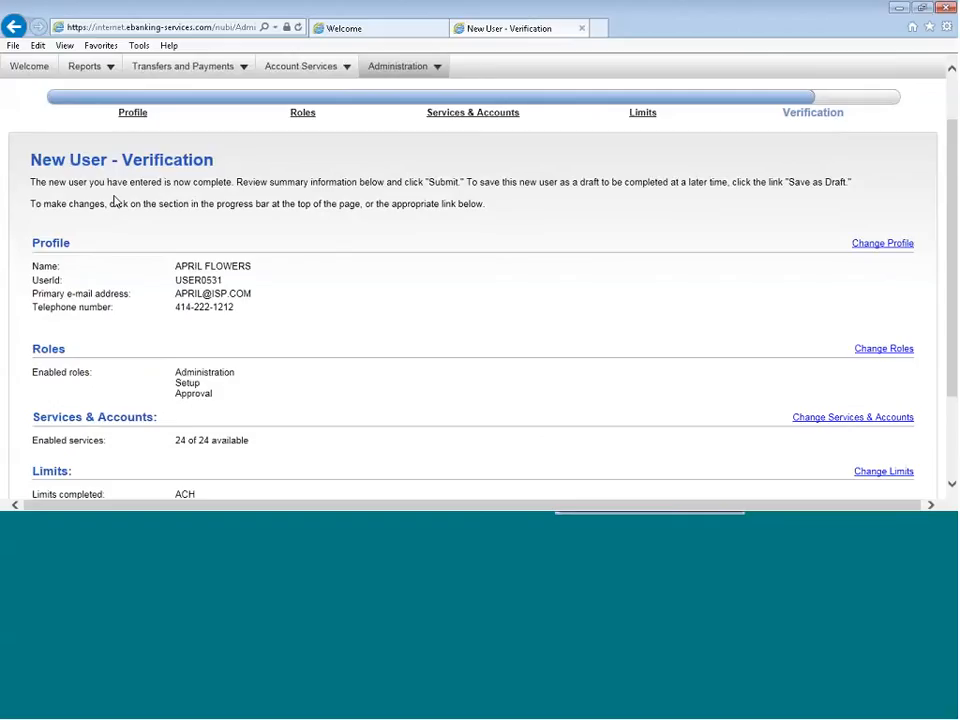
scroll(172, 322, "down", 1)
scroll(172, 322, "down", 1)
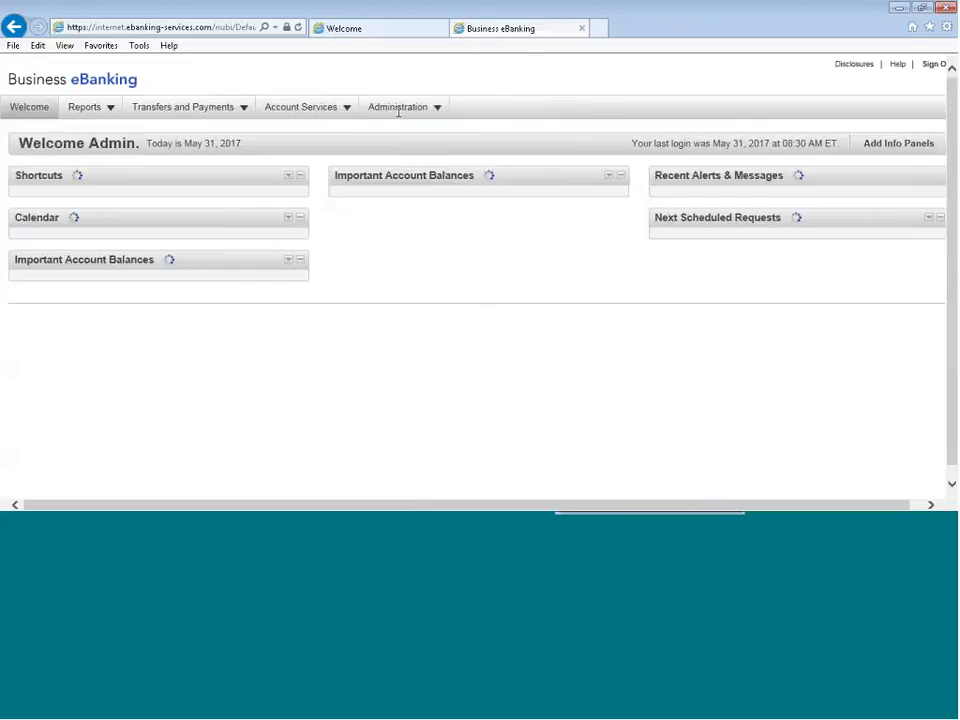
Go to the company's user management and open the newly created user's profile
left_click(414, 108)
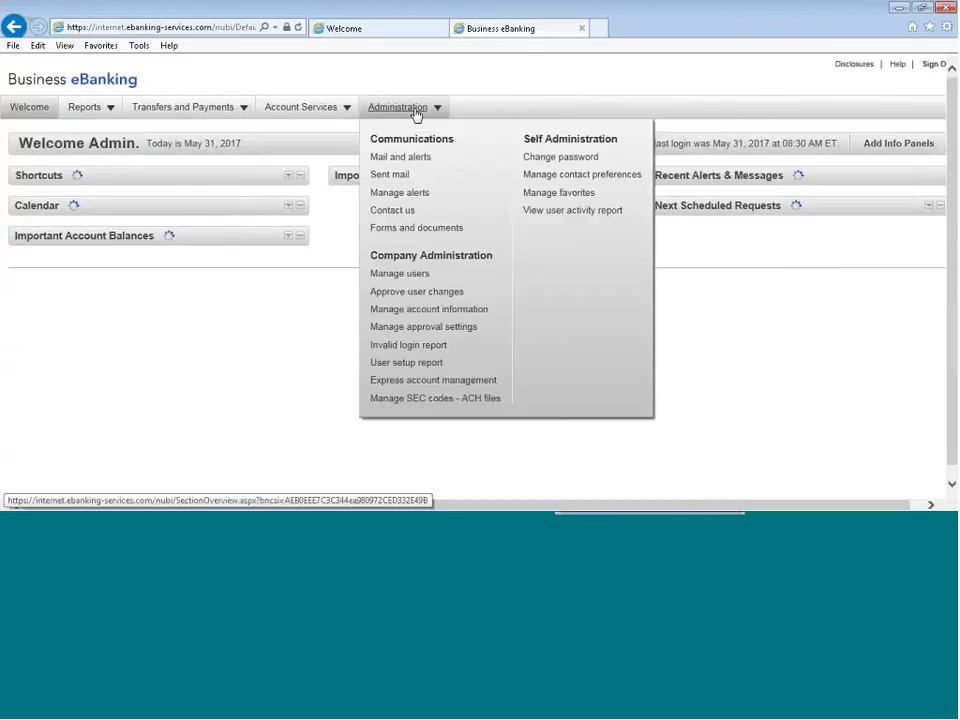
left_click(400, 273)
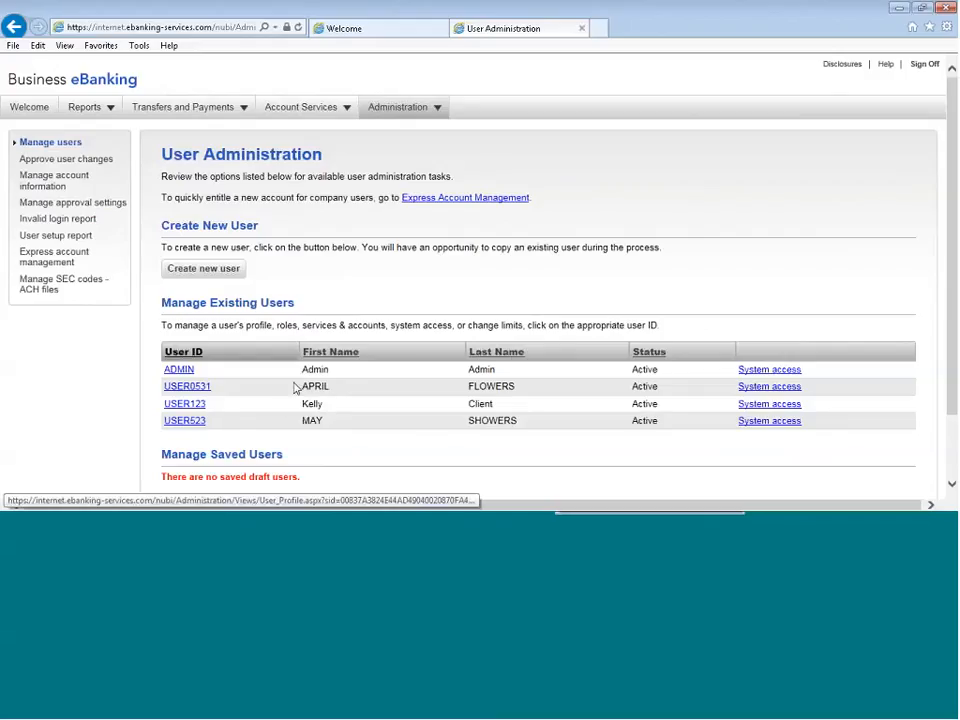
left_click(178, 389)
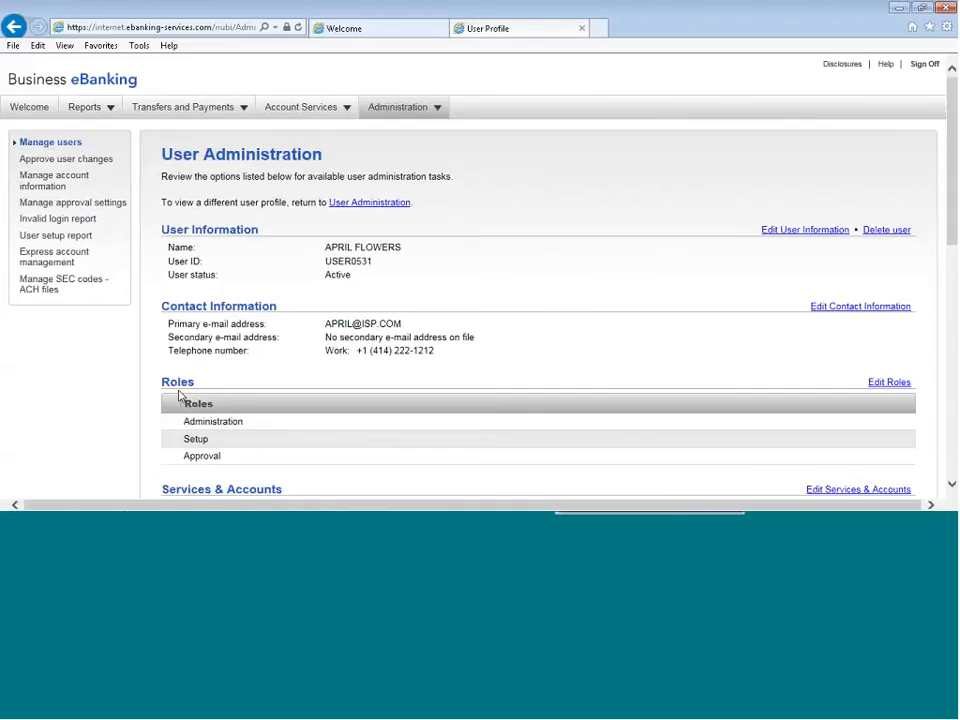
Open the new user's contact information for editing, check it without changing anything, and return to the profile
scroll(341, 380, "down", 1)
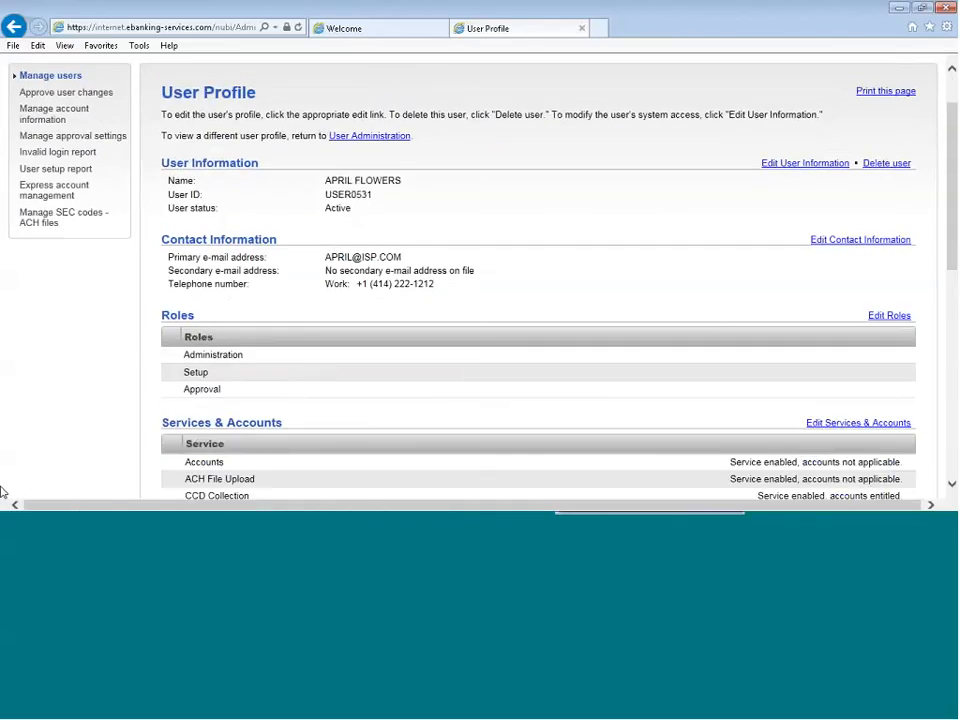
left_click(861, 247)
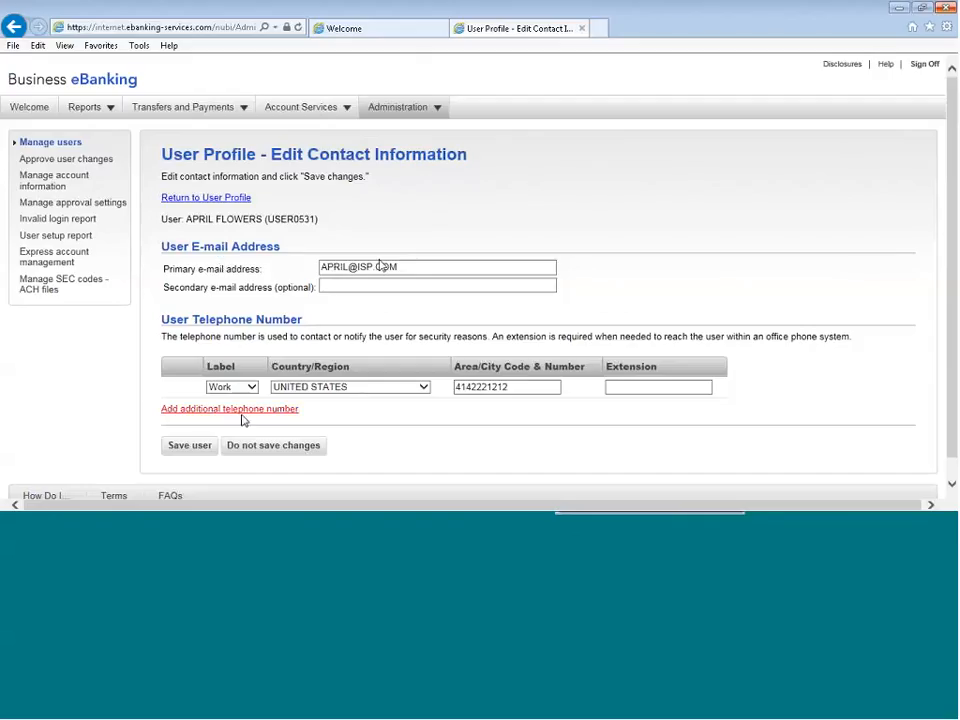
left_click(187, 446)
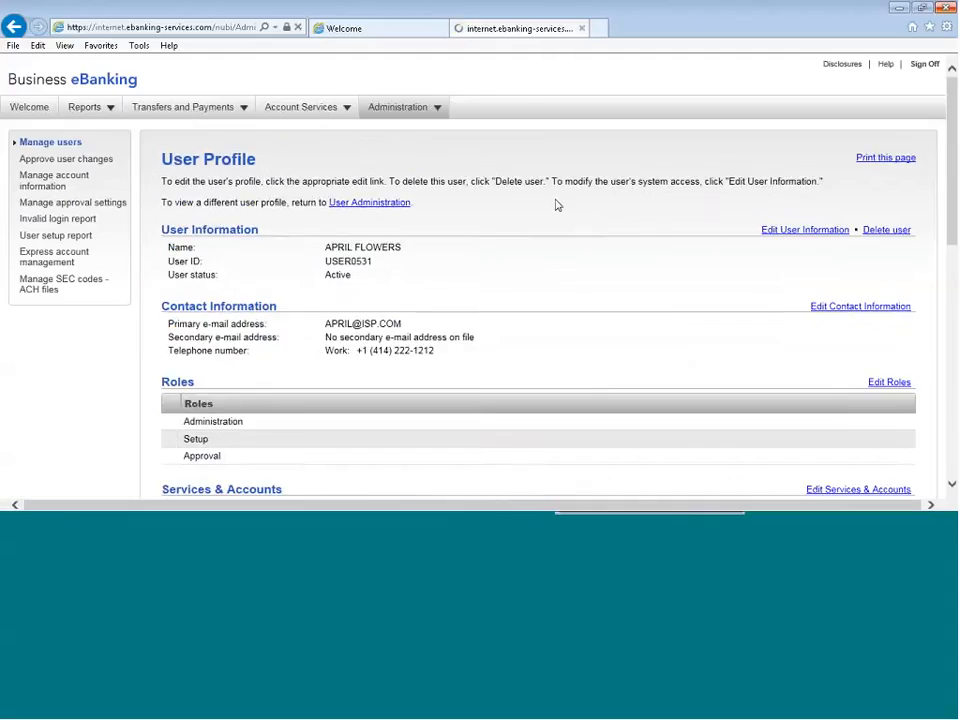
Remove the administration privileges from the new user's roles and save the changes
scroll(658, 315, "down", 3)
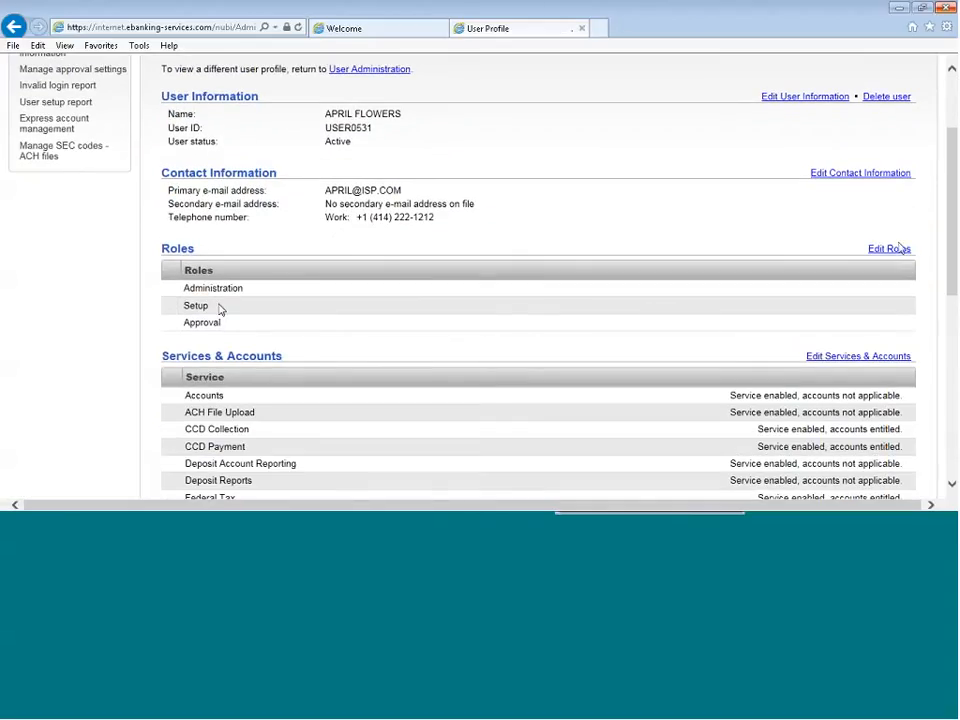
left_click(889, 250)
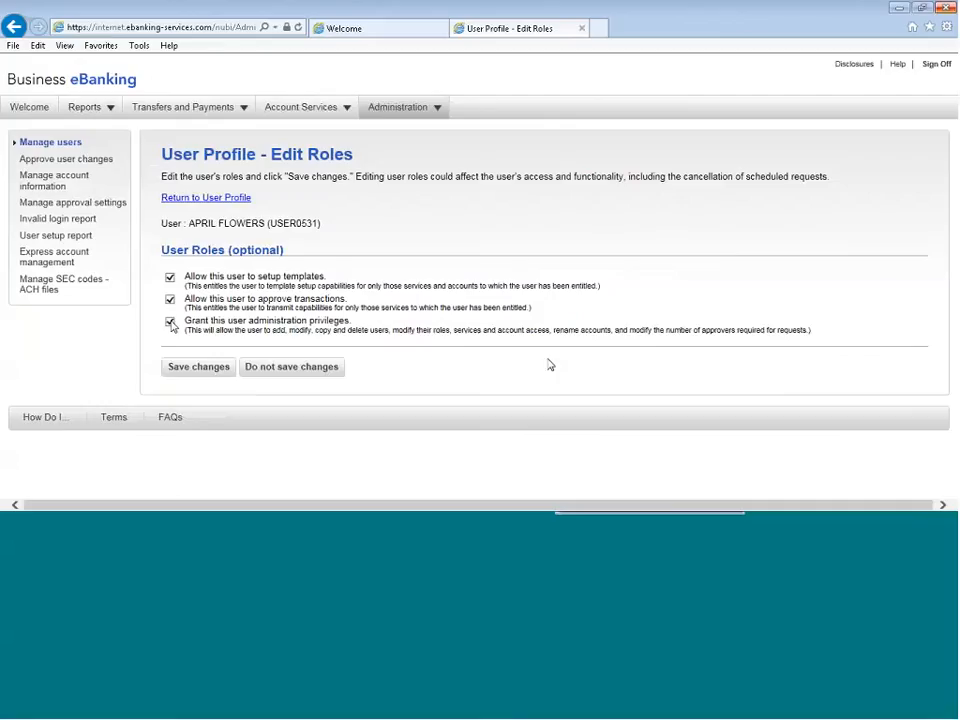
left_click(171, 322)
left_click(198, 367)
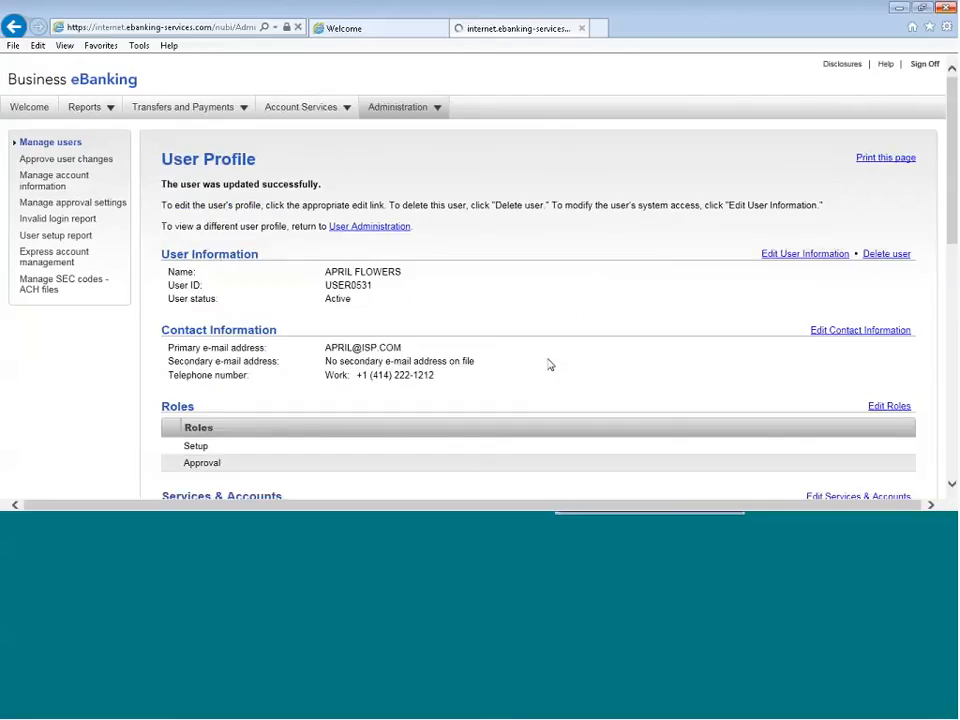
Review the change and remove options in the new user's services and accounts, return to the profile, and locate its limits
scroll(549, 365, "down", 3)
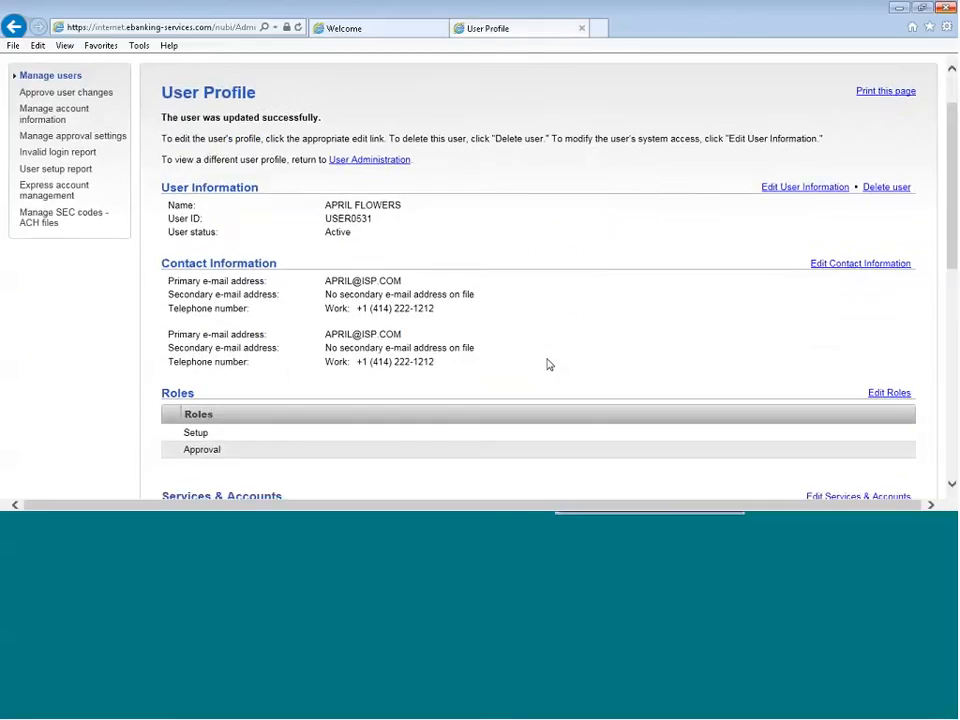
scroll(360, 313, "down", 2)
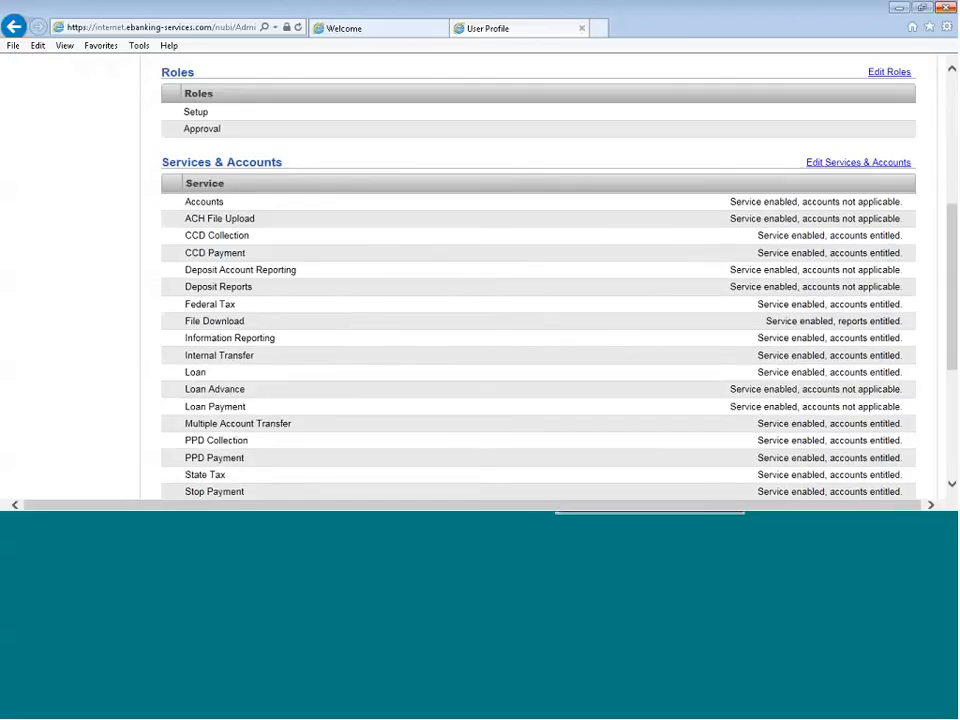
left_click(858, 163)
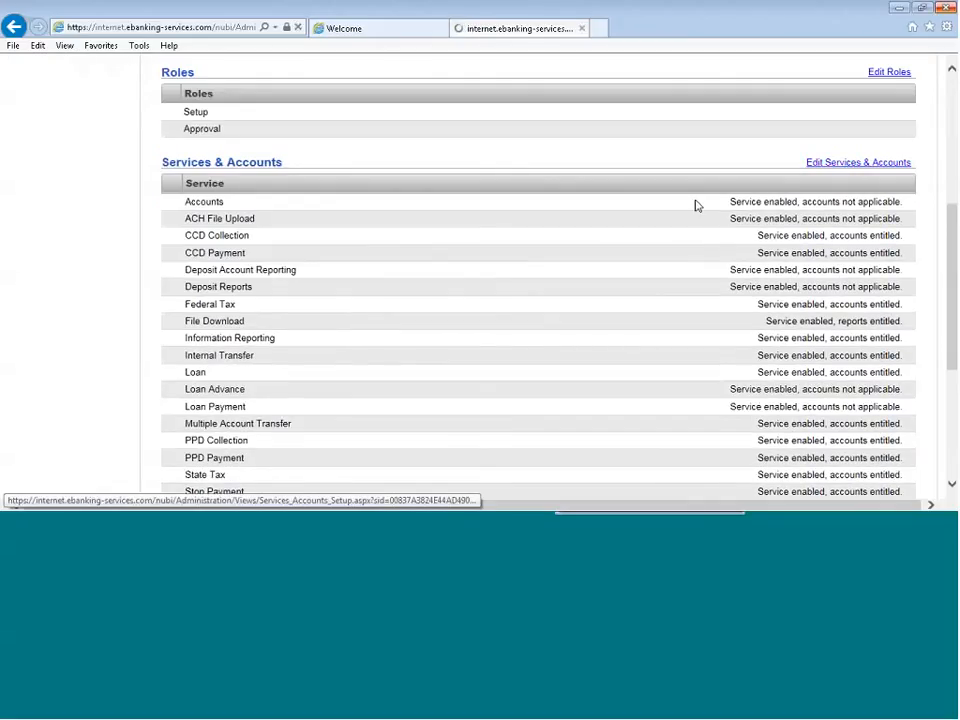
scroll(654, 300, "down", 3)
scroll(652, 300, "down", 3)
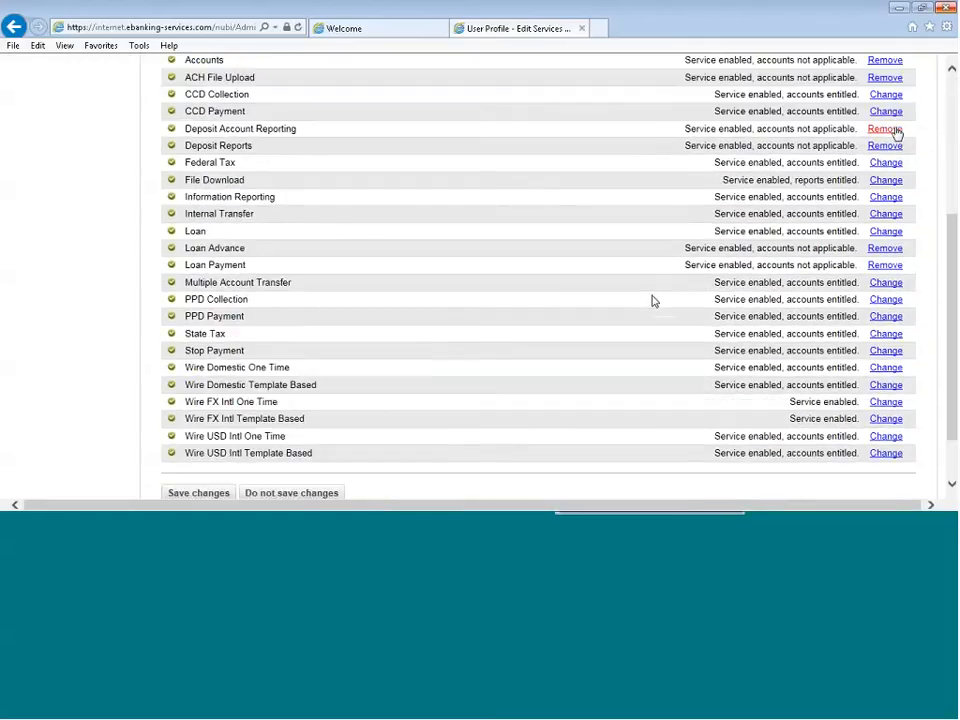
scroll(690, 328, "up", 1)
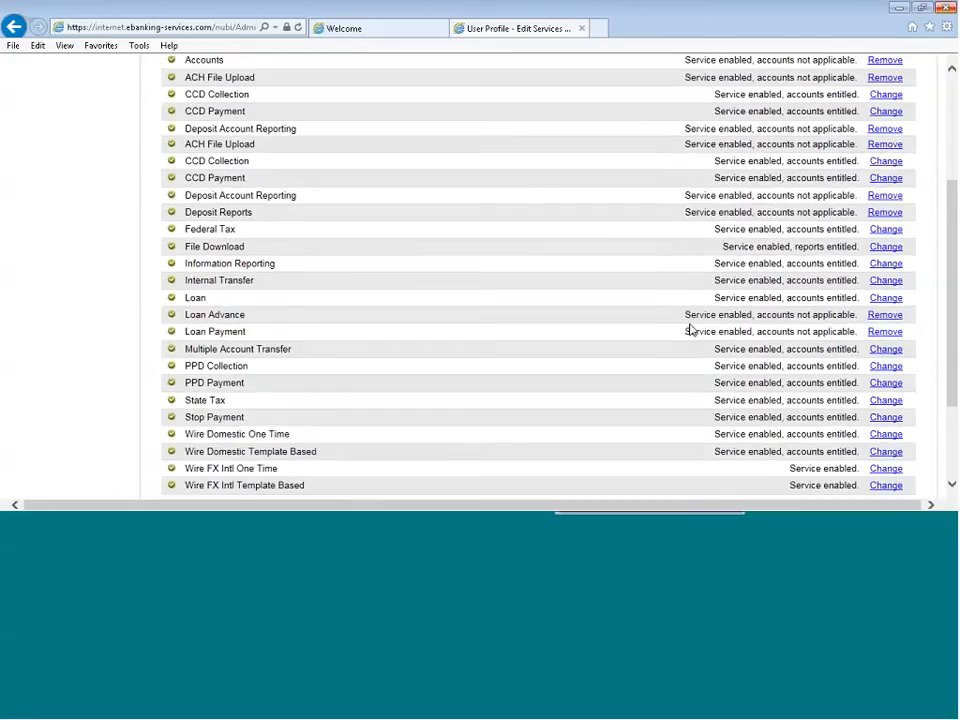
scroll(683, 337, "down", 1)
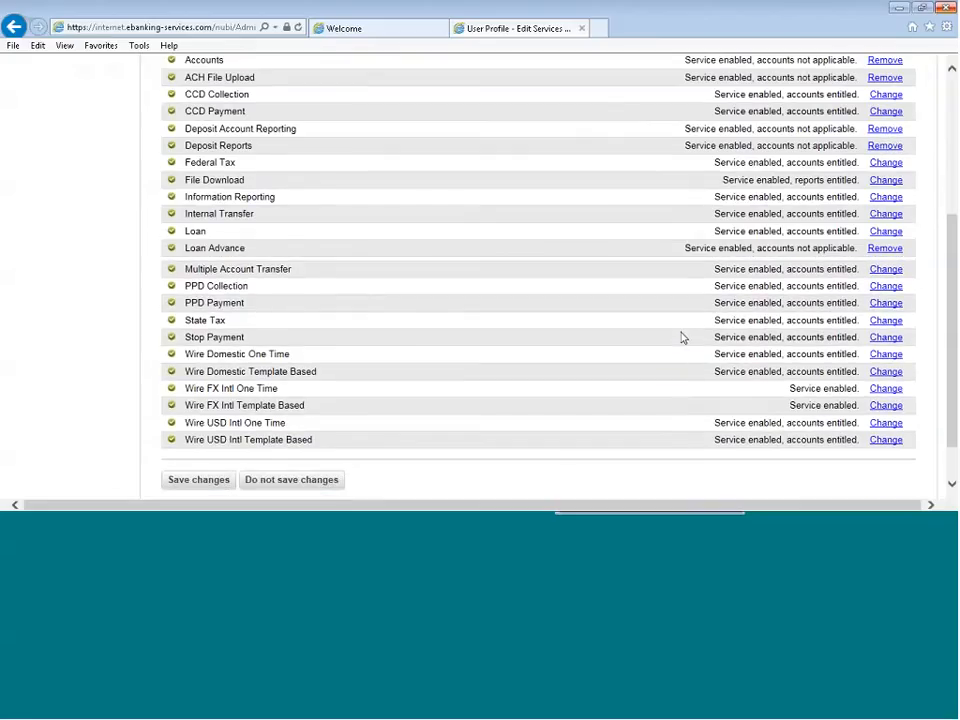
scroll(683, 337, "down", 1)
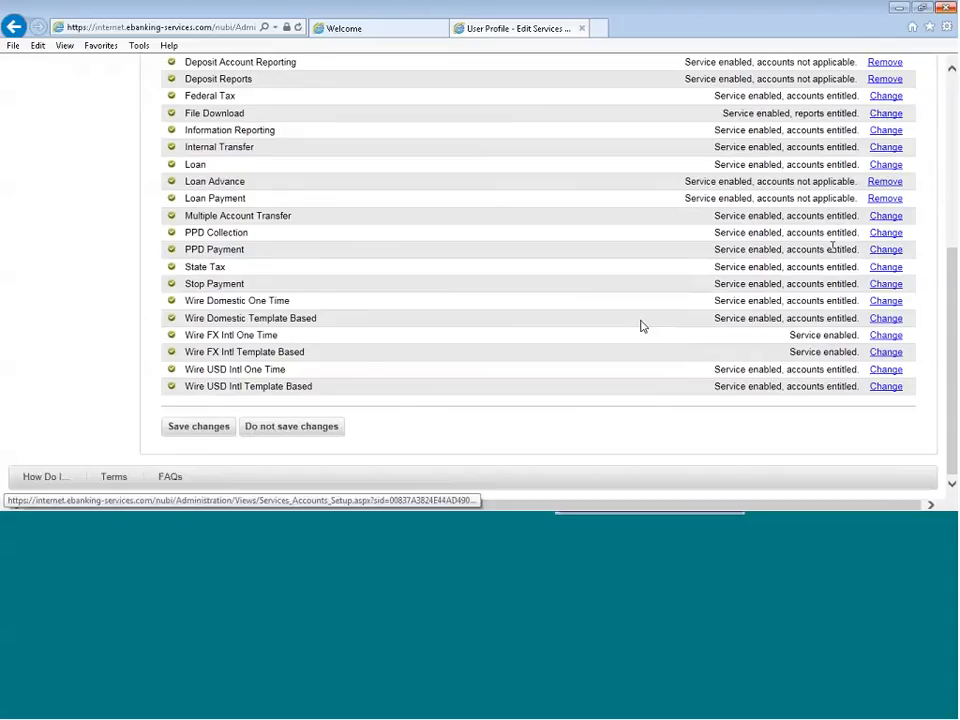
scroll(461, 426, "up", 3)
scroll(420, 408, "up", 2)
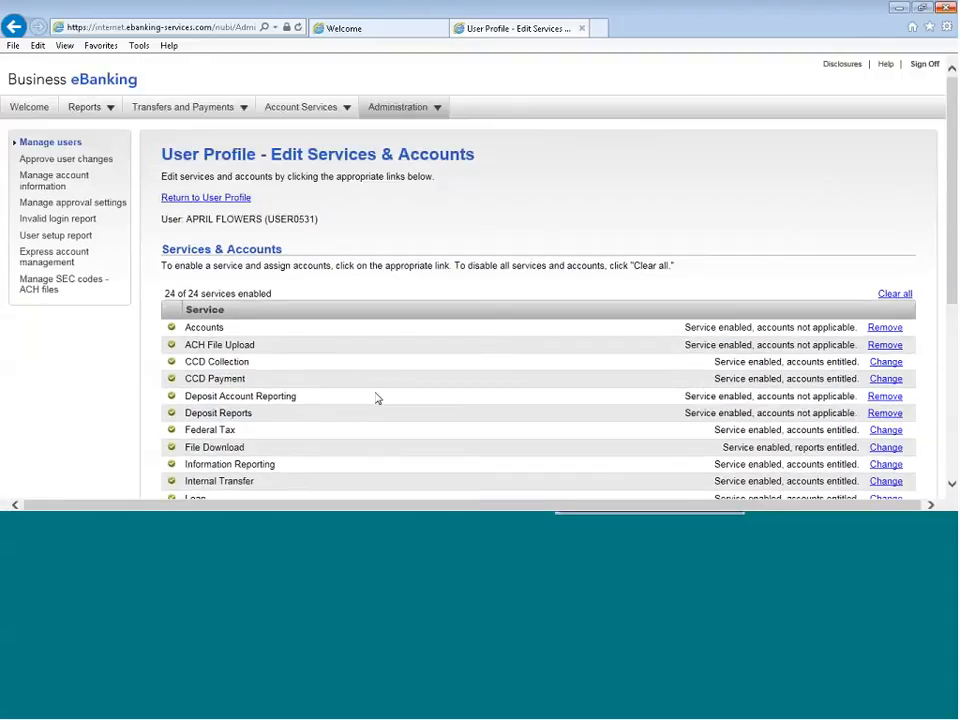
left_click(204, 198)
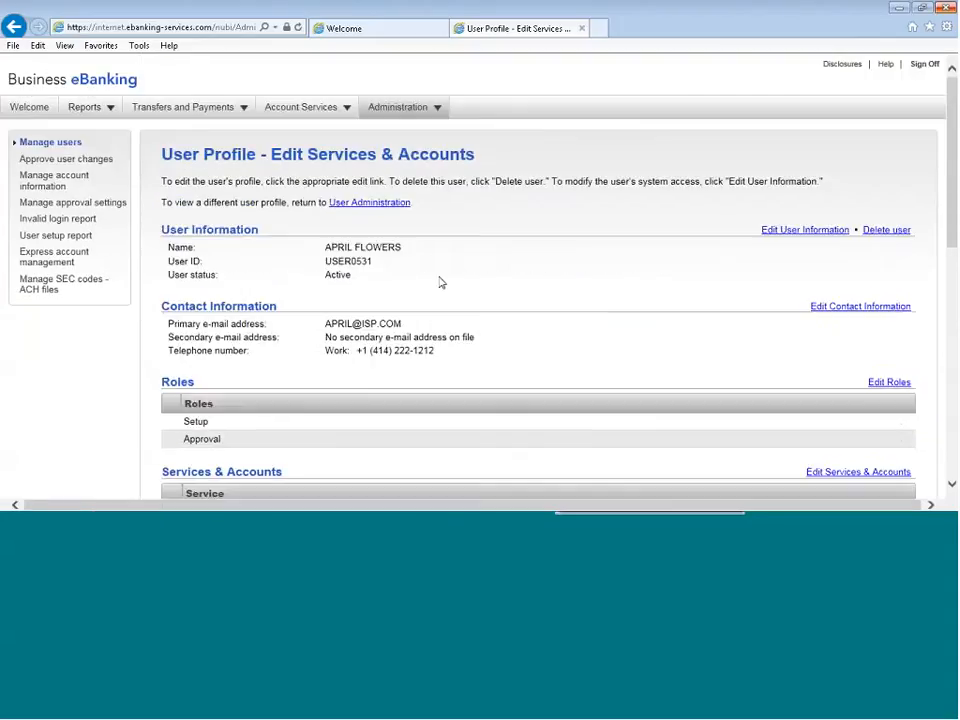
scroll(440, 283, "down", 8)
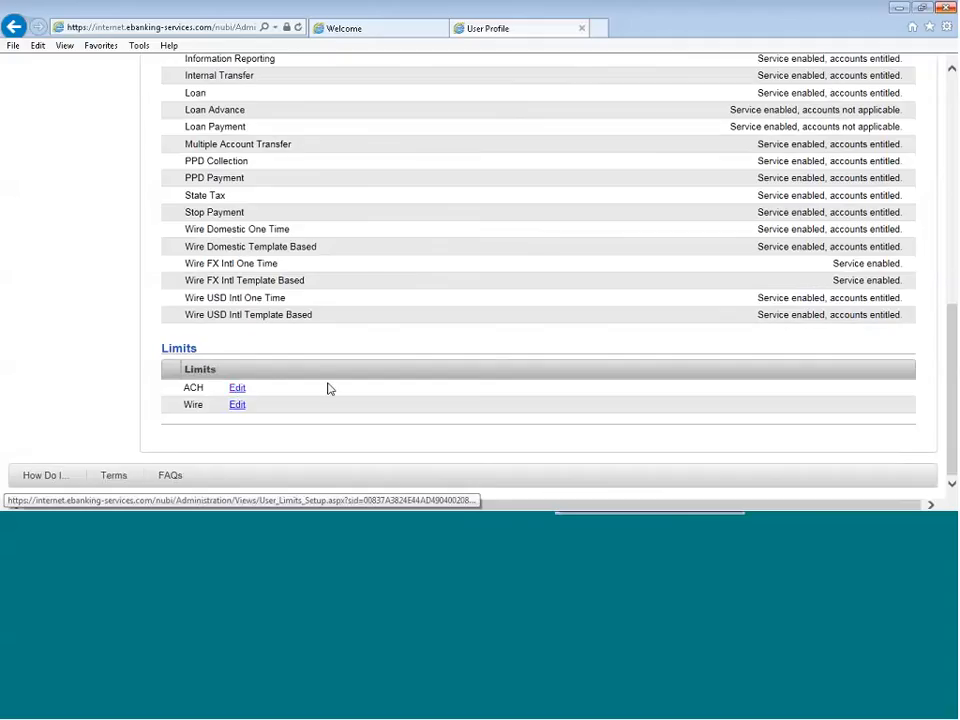
Open the user's ACH limits, review the daily, service and account limits without changing them, and return to the profile
scroll(327, 389, "down", 1)
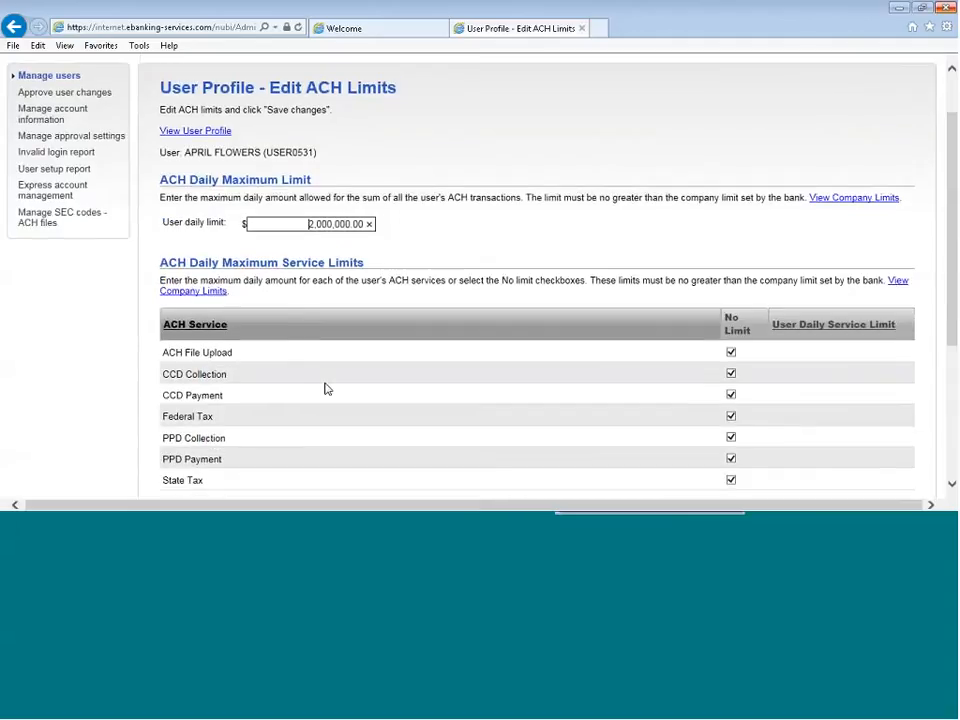
scroll(325, 389, "down", 2)
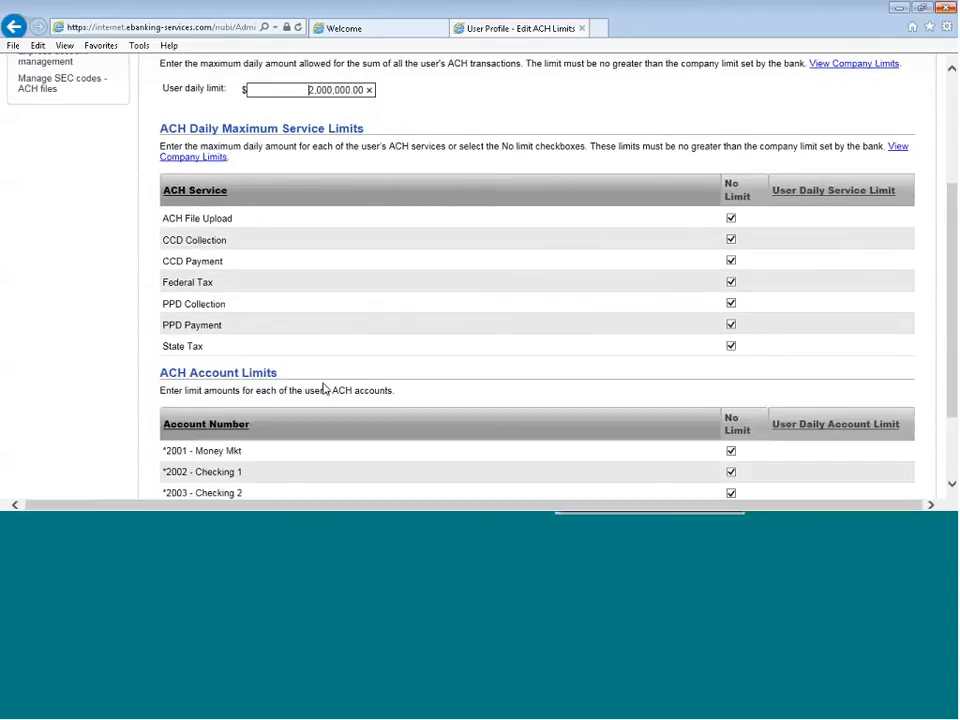
scroll(323, 389, "down", 1)
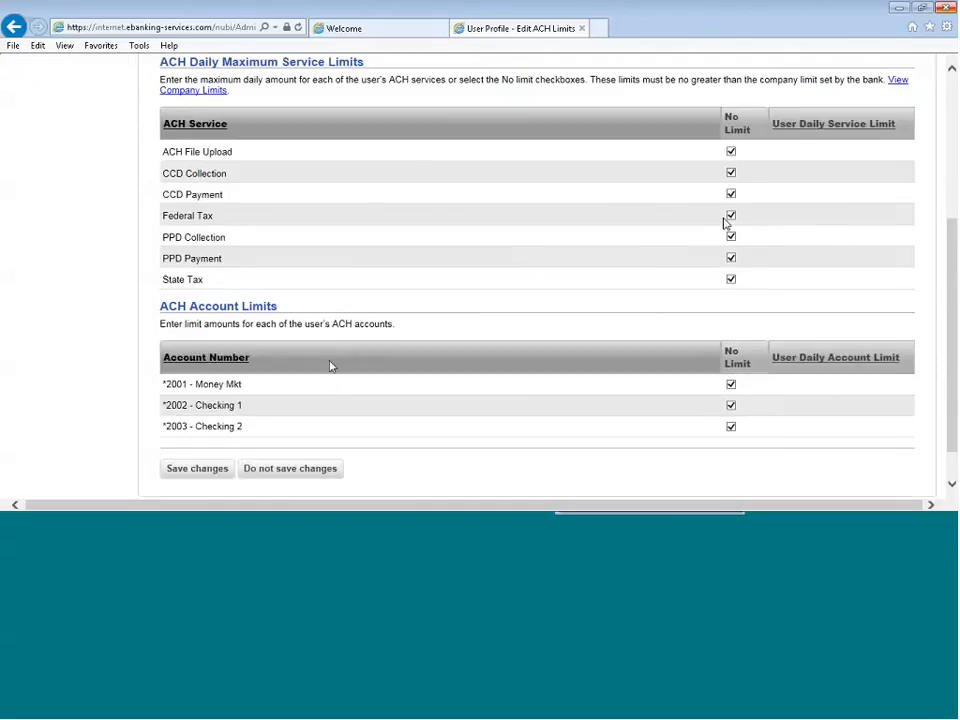
left_click(197, 468)
scroll(387, 397, "up", 1)
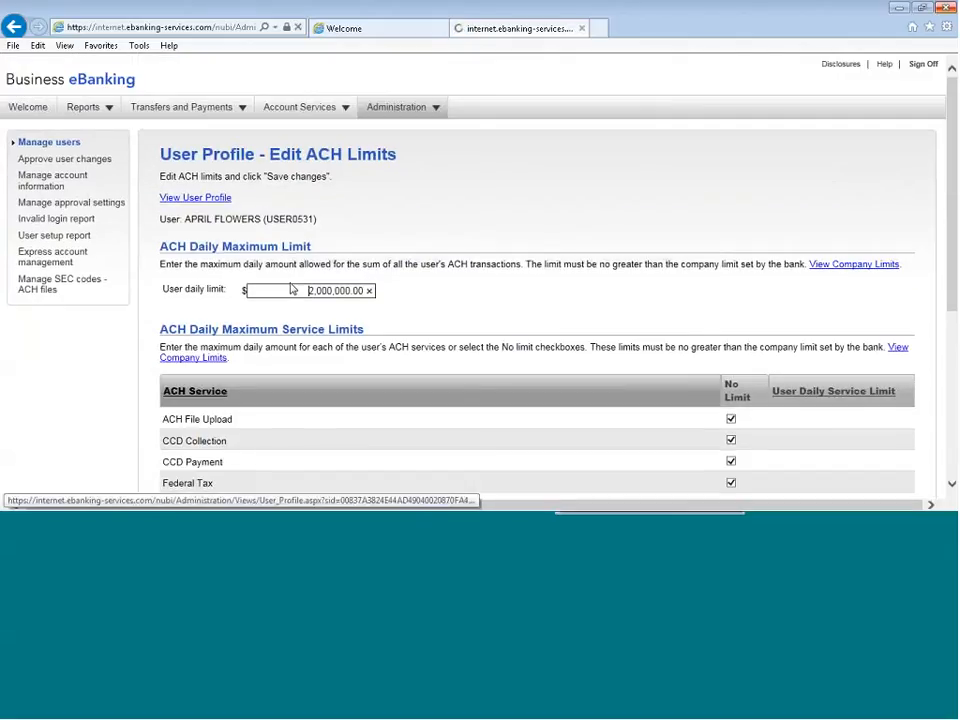
Review the user's wire limits without changing them, and go back through the profile to user administration
scroll(354, 437, "down", 6)
scroll(354, 437, "down", 2)
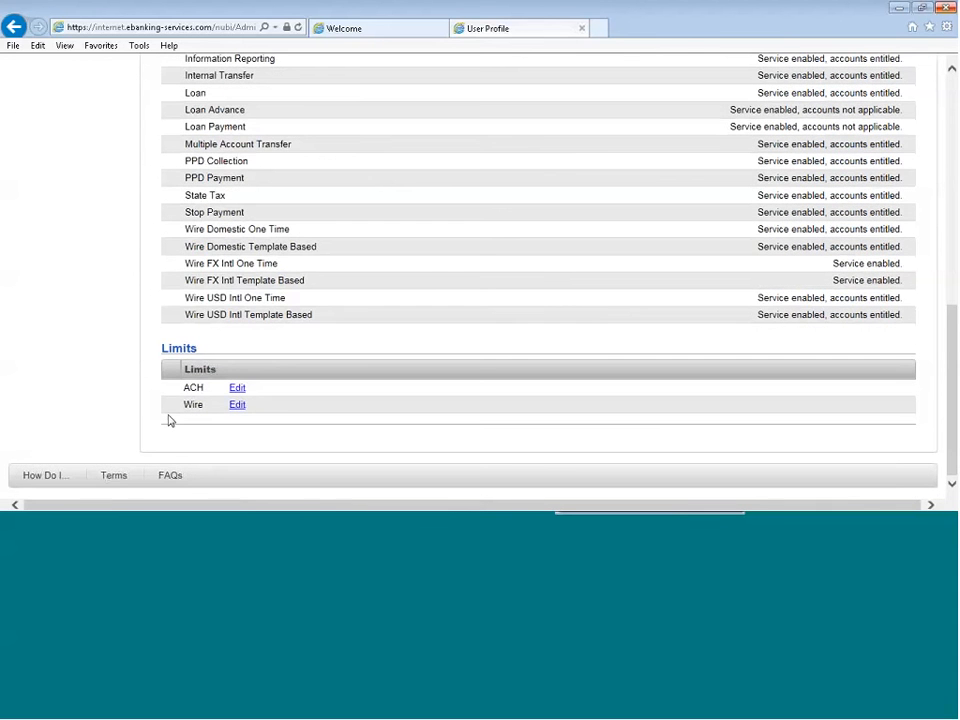
left_click(237, 405)
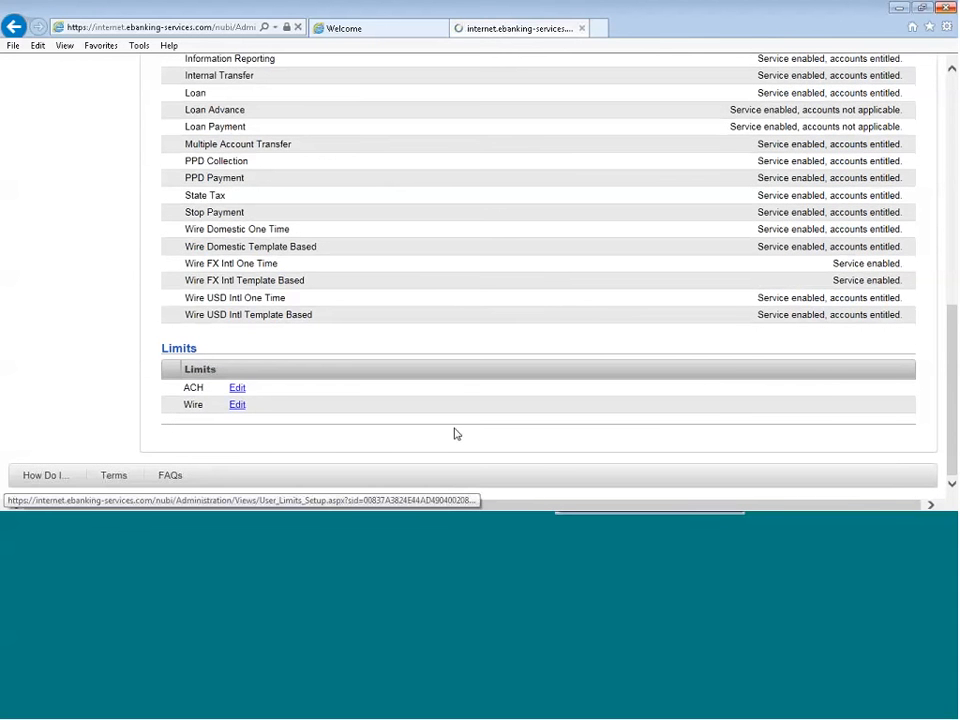
scroll(654, 326, "down", 4)
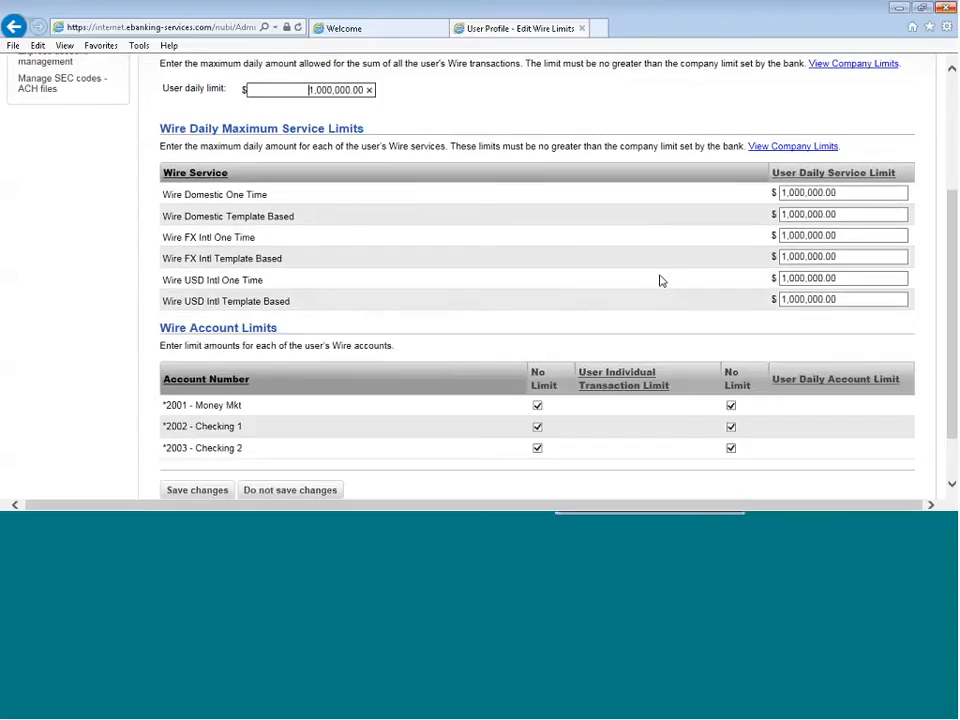
scroll(660, 285, "down", 2)
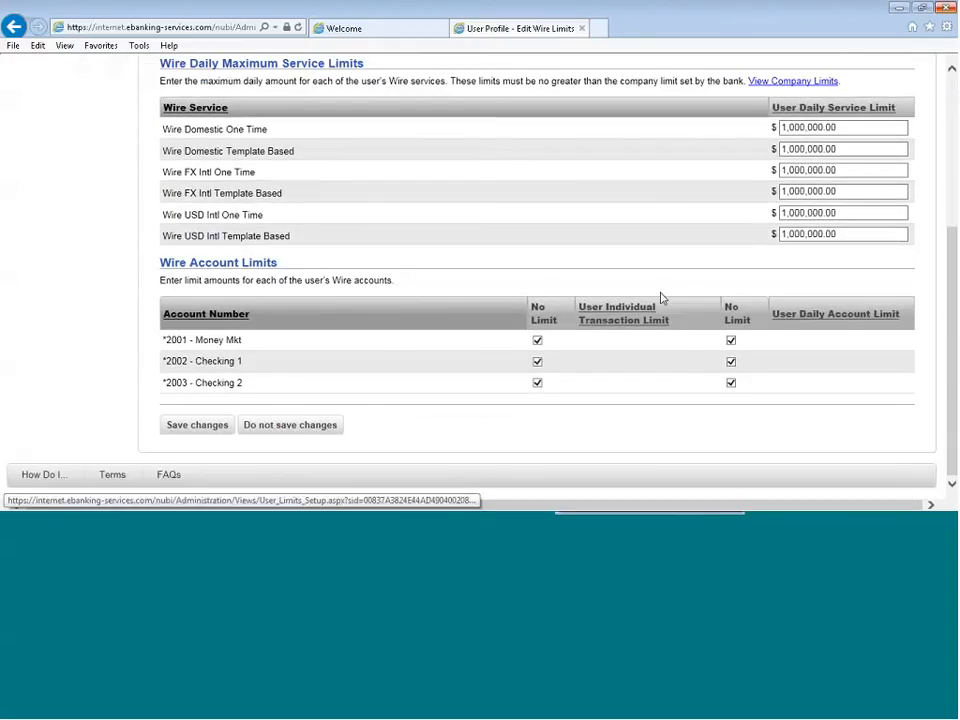
left_click(208, 424)
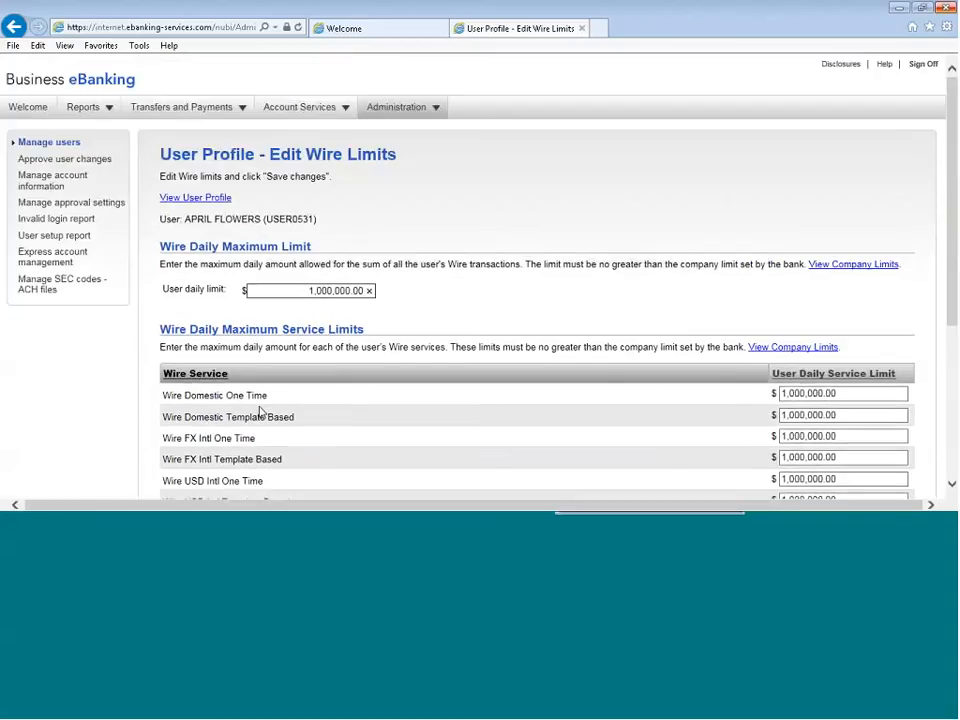
left_click(180, 198)
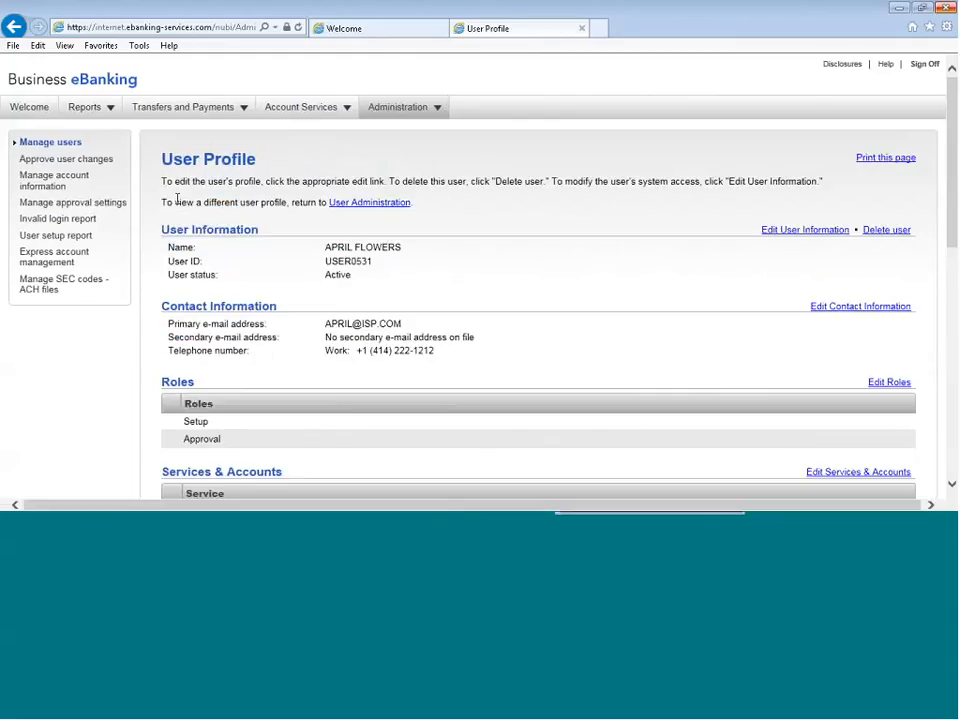
left_click(336, 204)
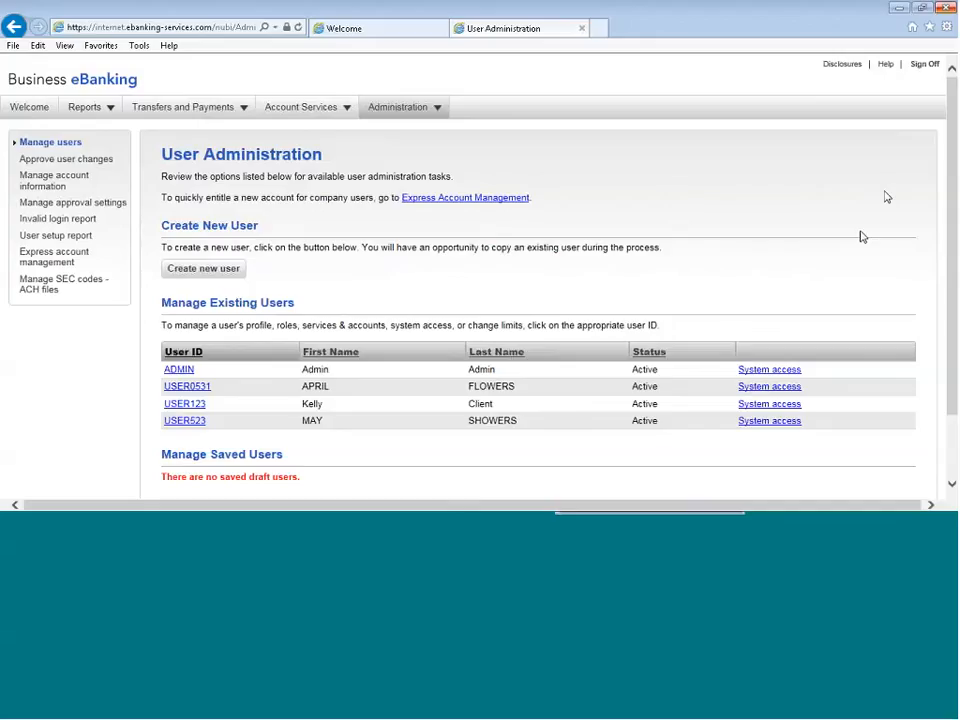
View the self-administration pages for changing the password and managing contact preferences
mouse_move(422, 106)
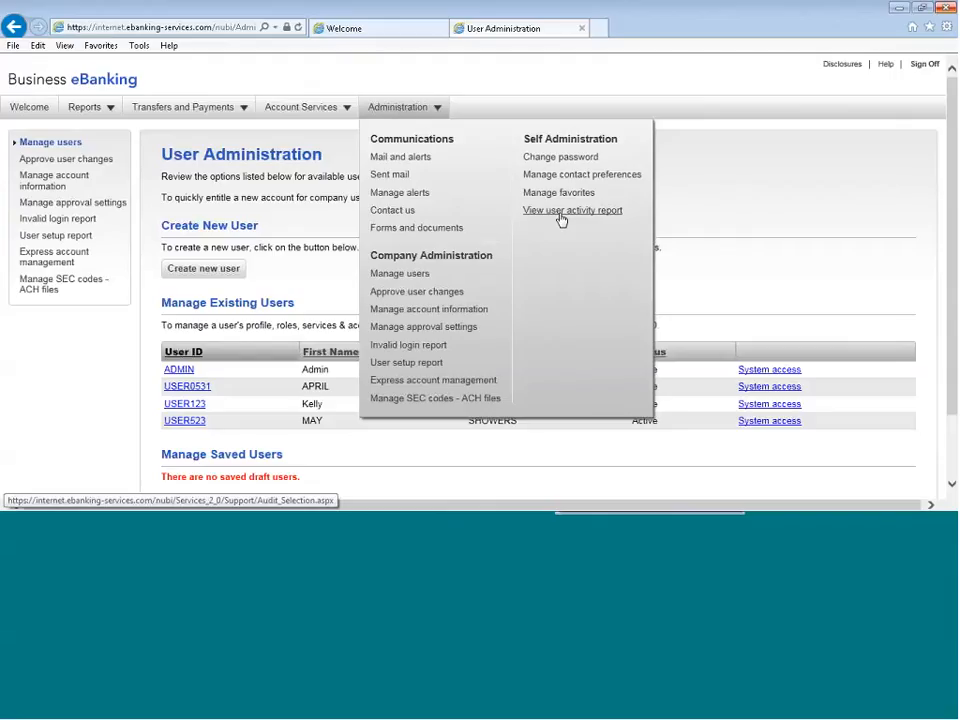
left_click(561, 159)
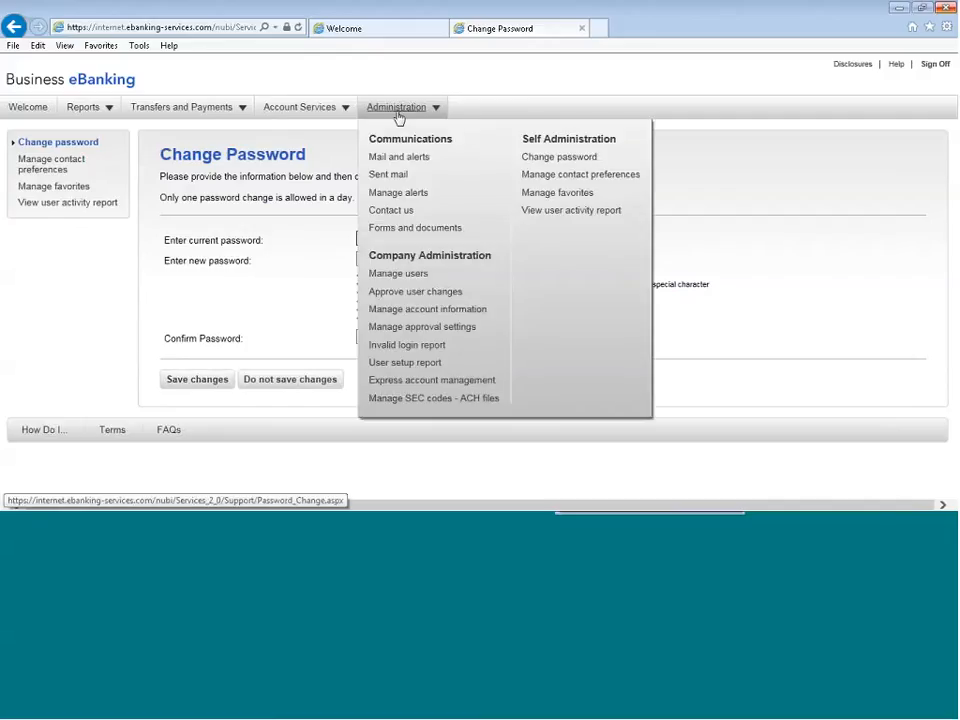
left_click(540, 180)
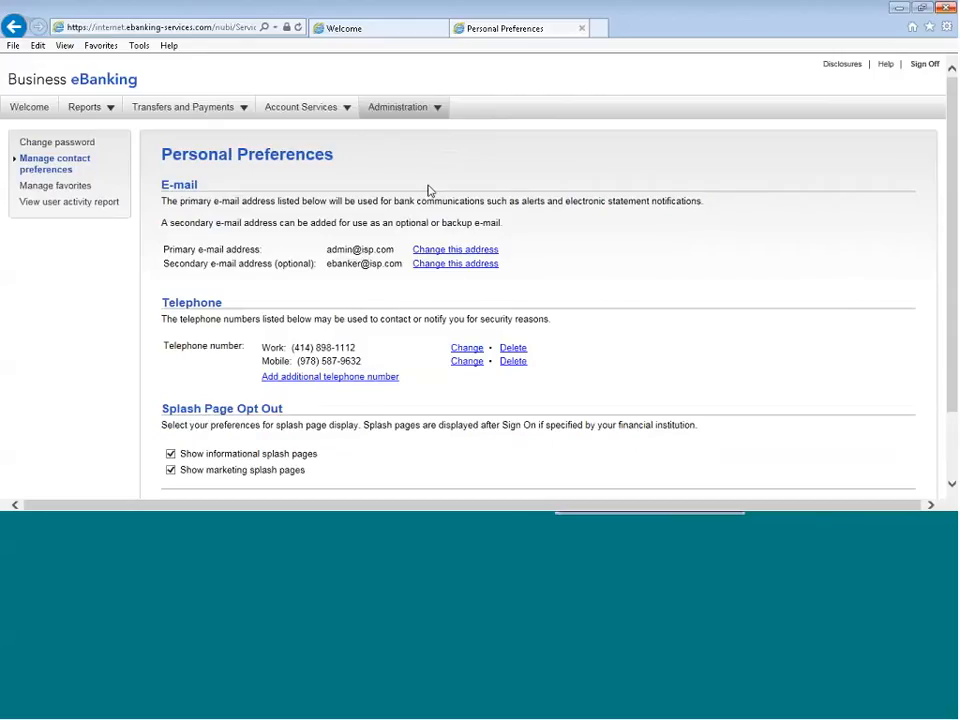
Add Balances - loan to the favorites in place of Balances - deposit accounts, and return to the Welcome page
left_click(400, 110)
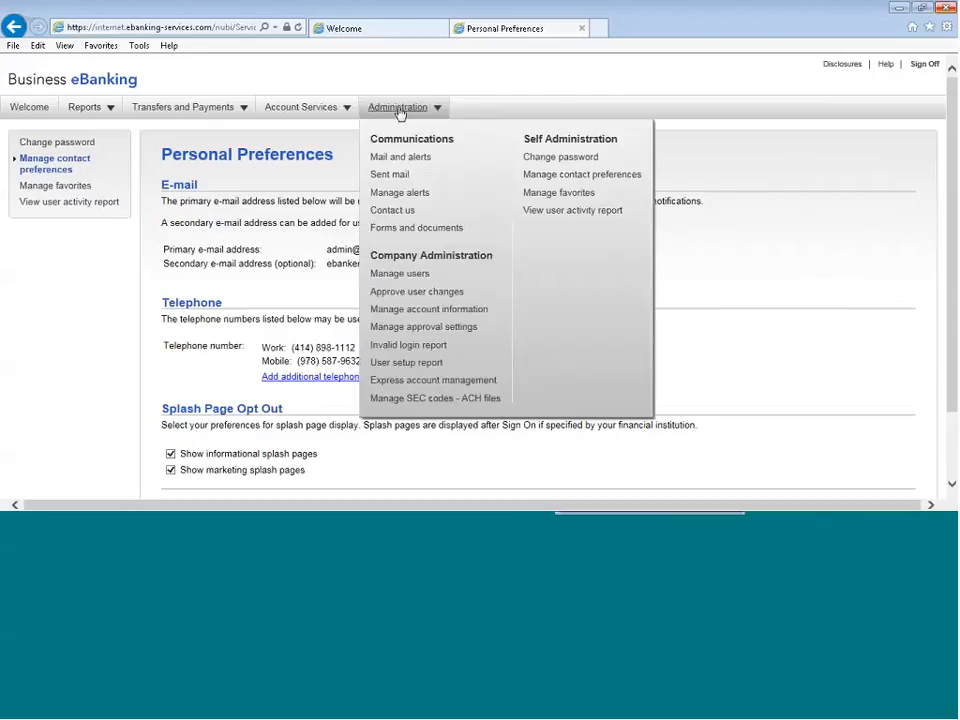
left_click(570, 198)
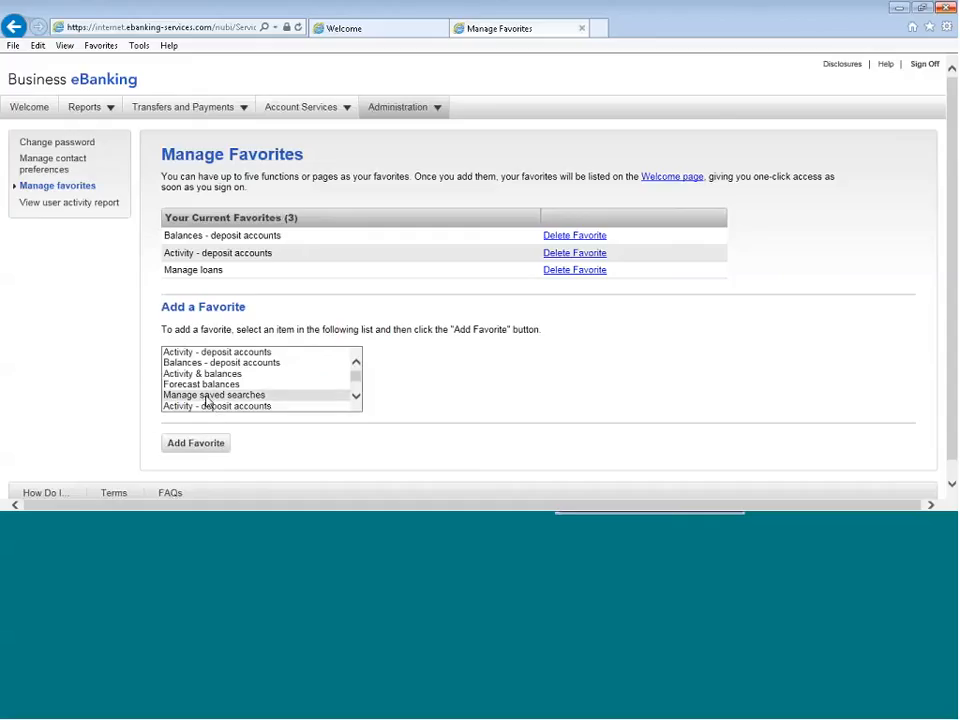
left_click(354, 396)
left_click(354, 396)
left_click(355, 398)
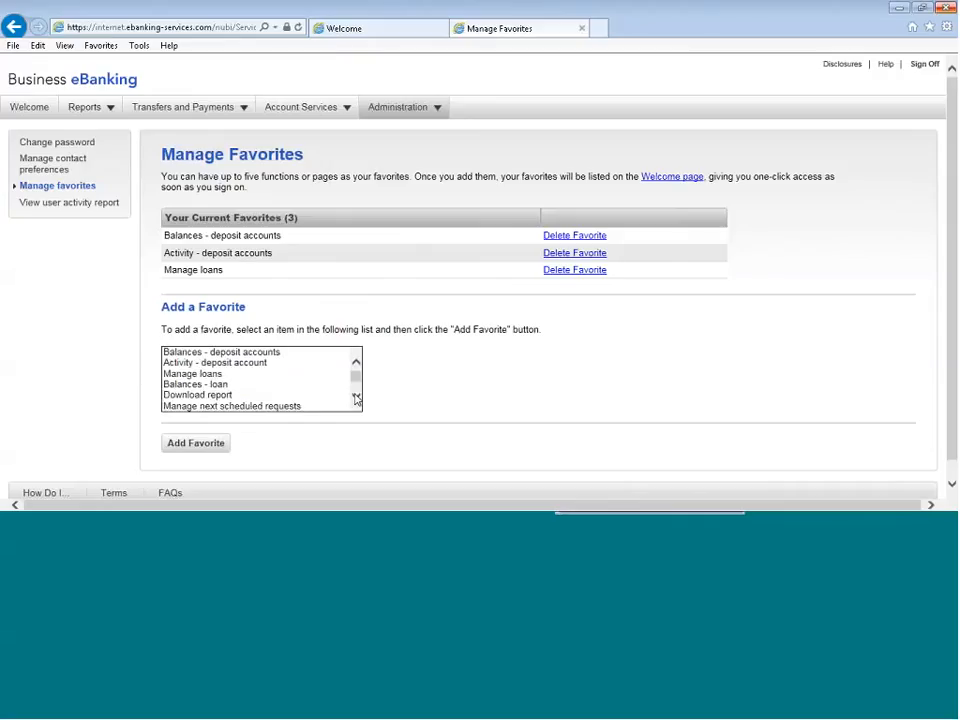
left_click(261, 389)
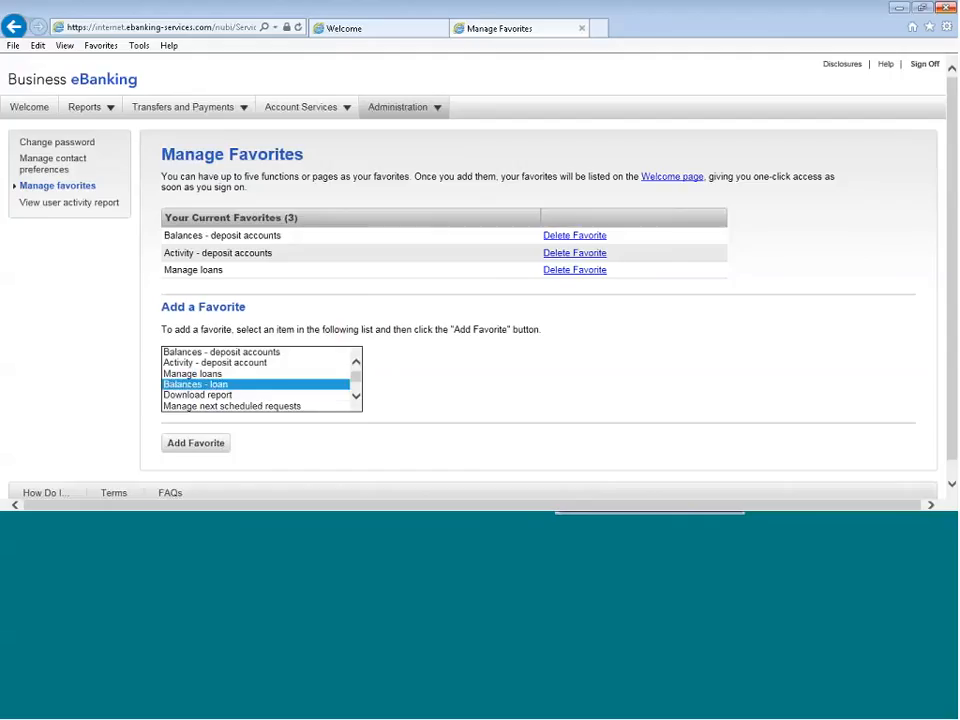
left_click(222, 445)
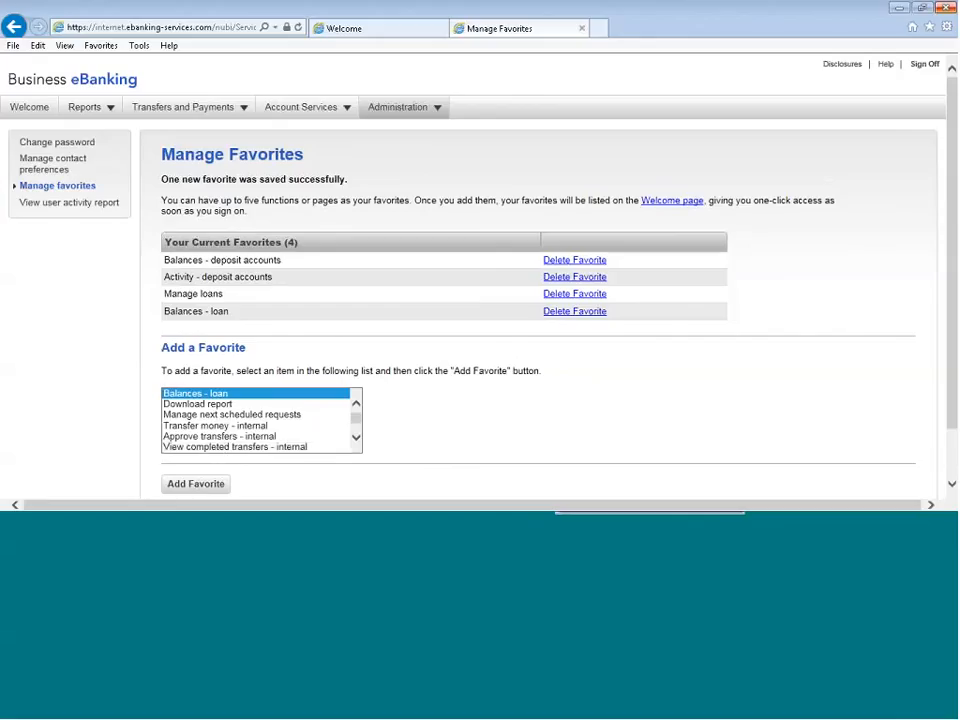
left_click(556, 258)
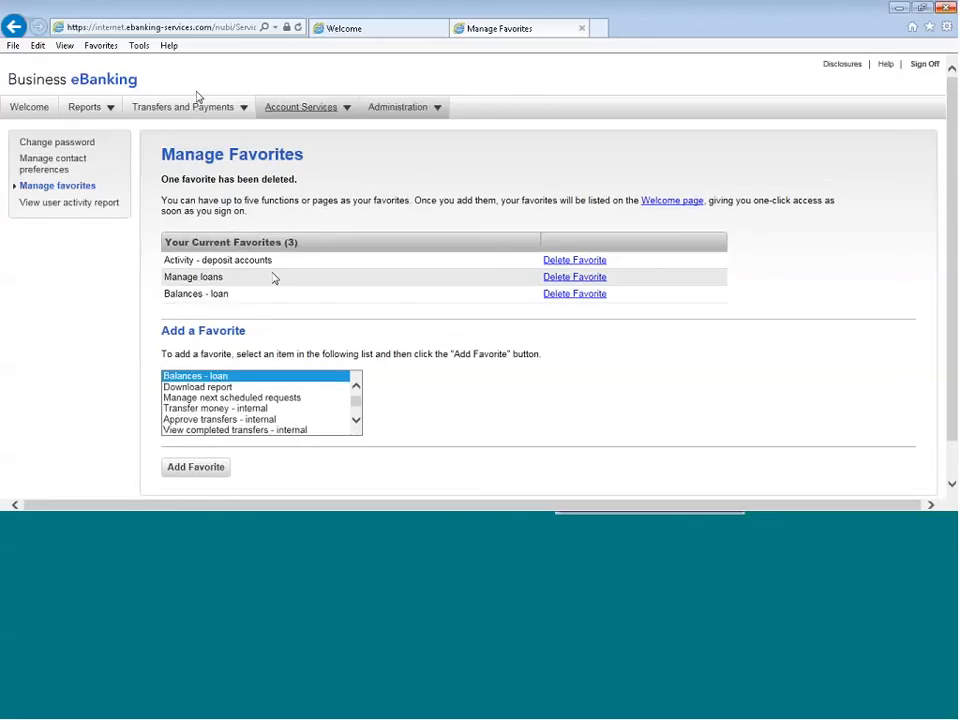
left_click(28, 107)
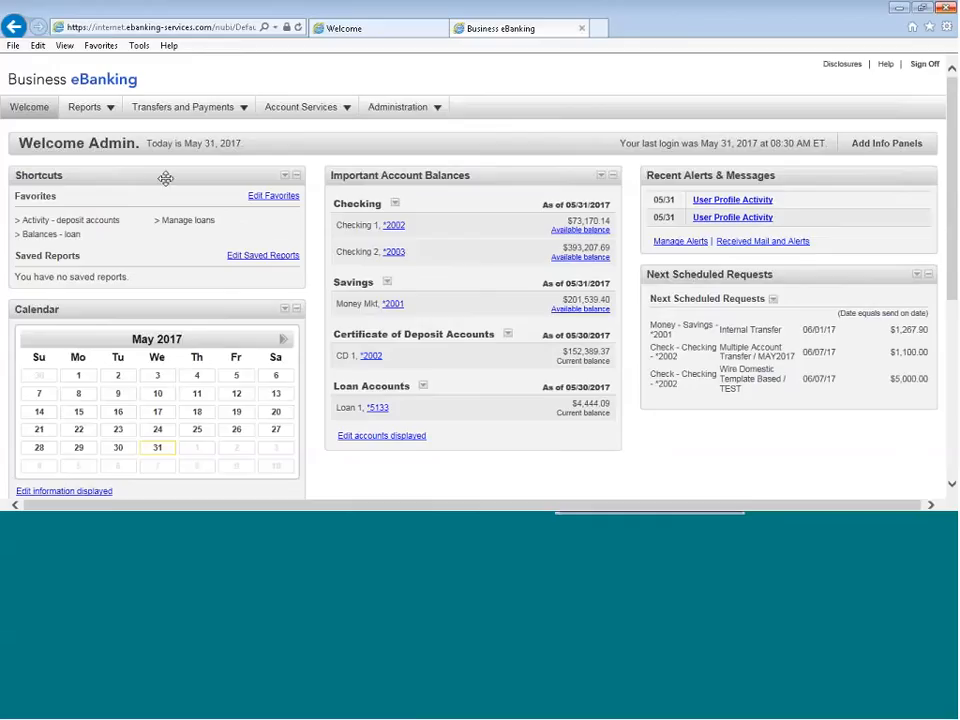
Open the deposit account activity search under Deposit Reports and expand its additional output options
mouse_move(88, 111)
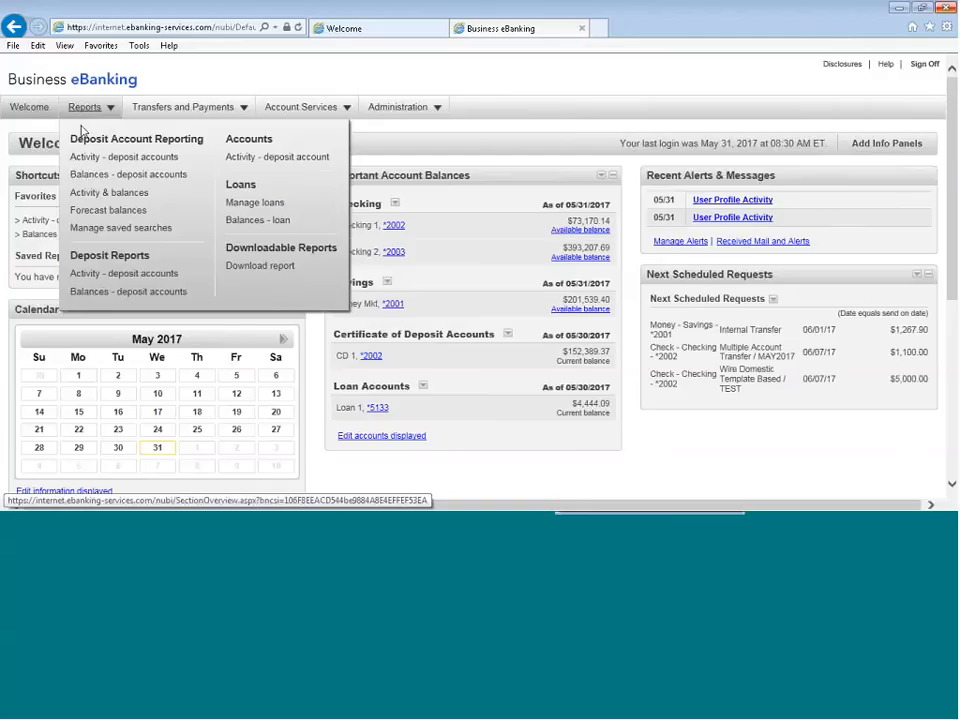
left_click(102, 282)
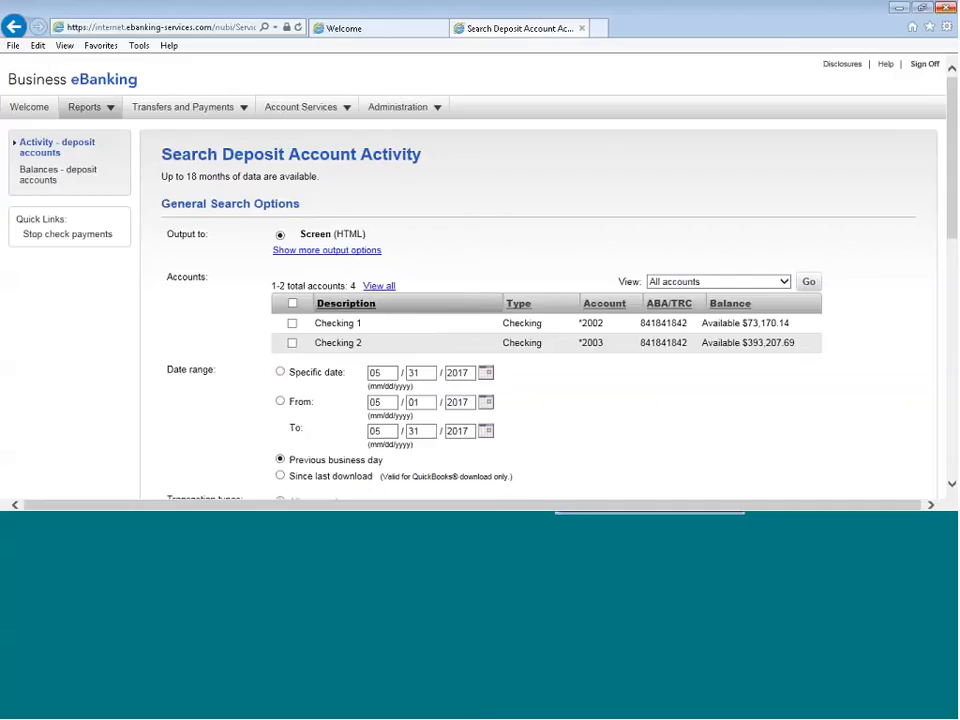
scroll(688, 402, "down", 2)
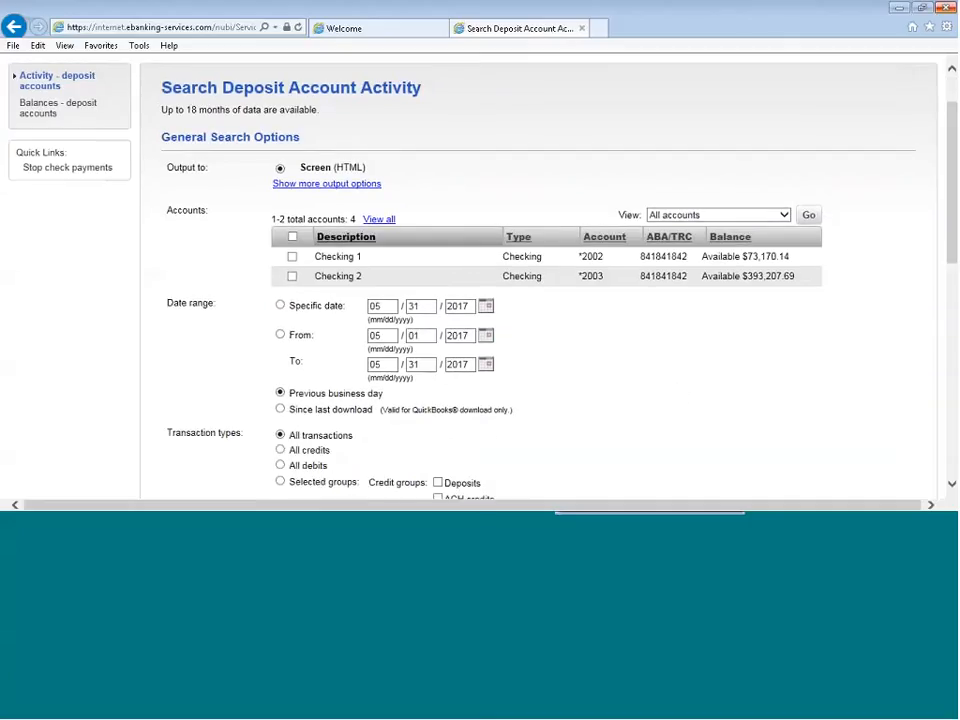
left_click(289, 186)
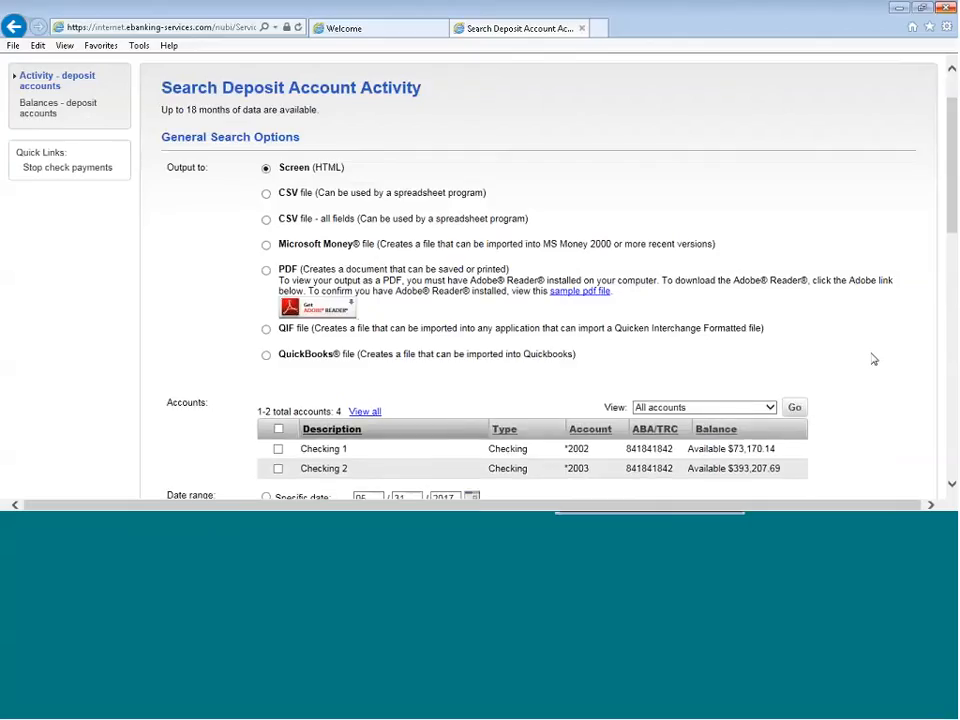
scroll(874, 358, "down", 2)
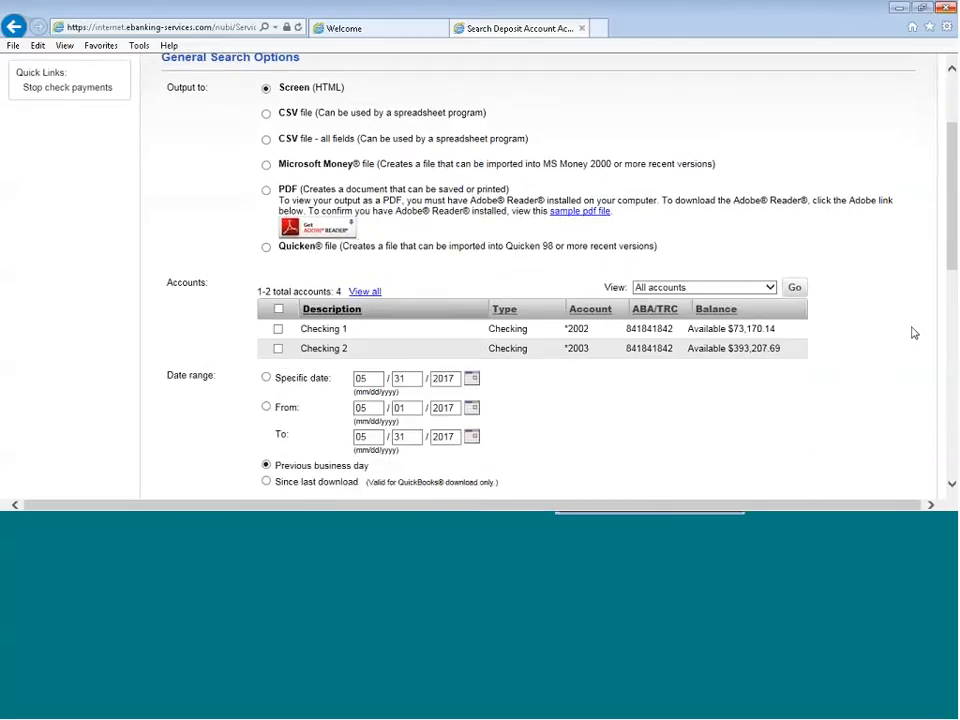
Display all accounts in the activity search and select every one of them for the report
scroll(911, 332, "down", 5)
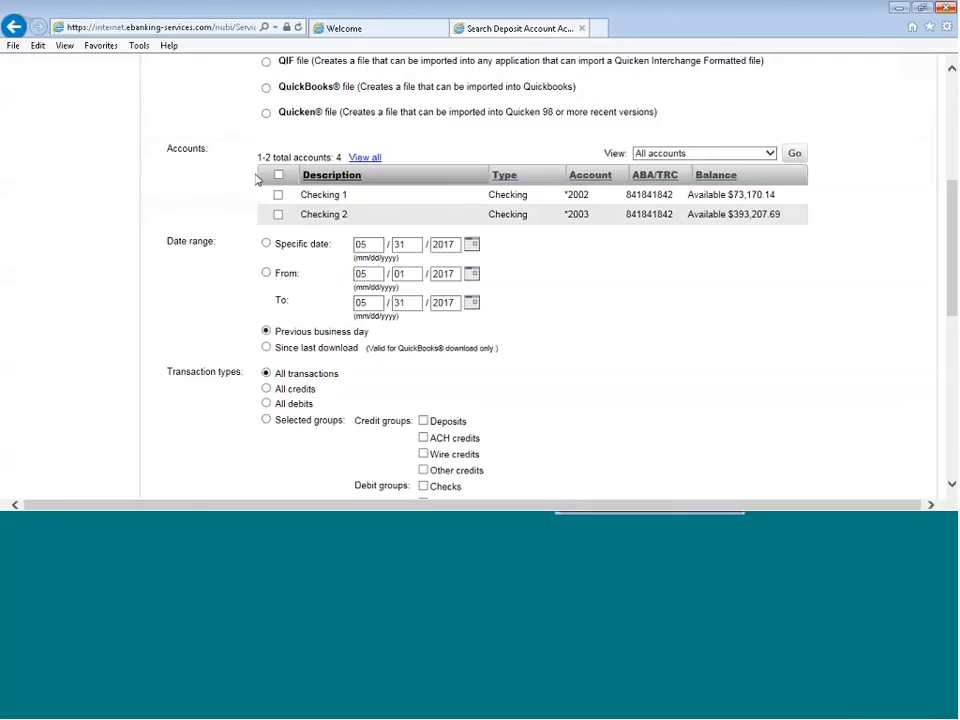
left_click(770, 155)
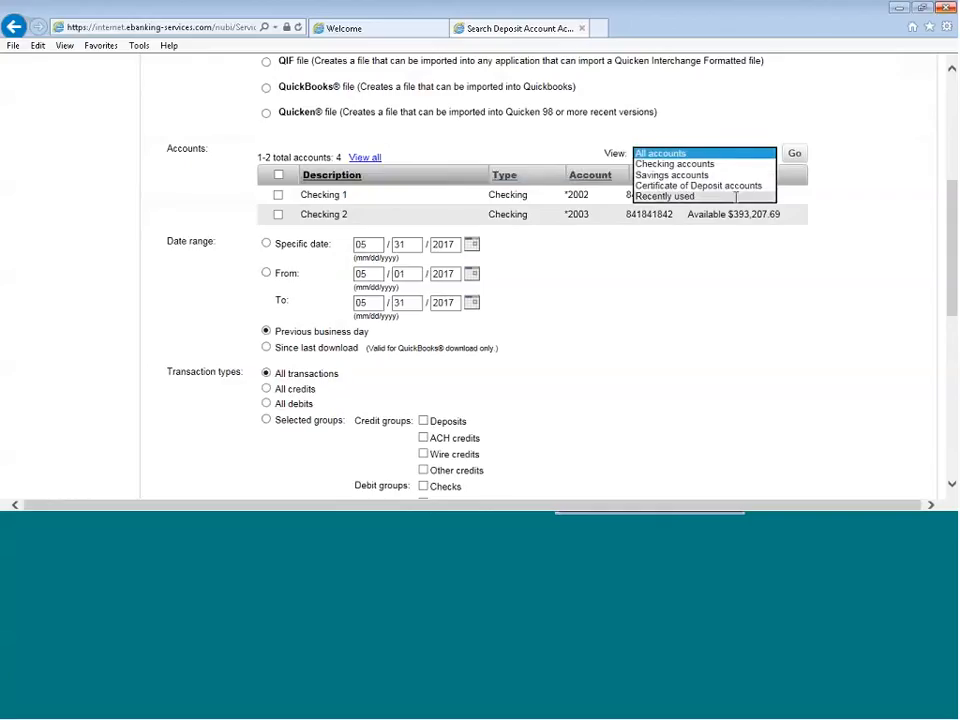
left_click(685, 154)
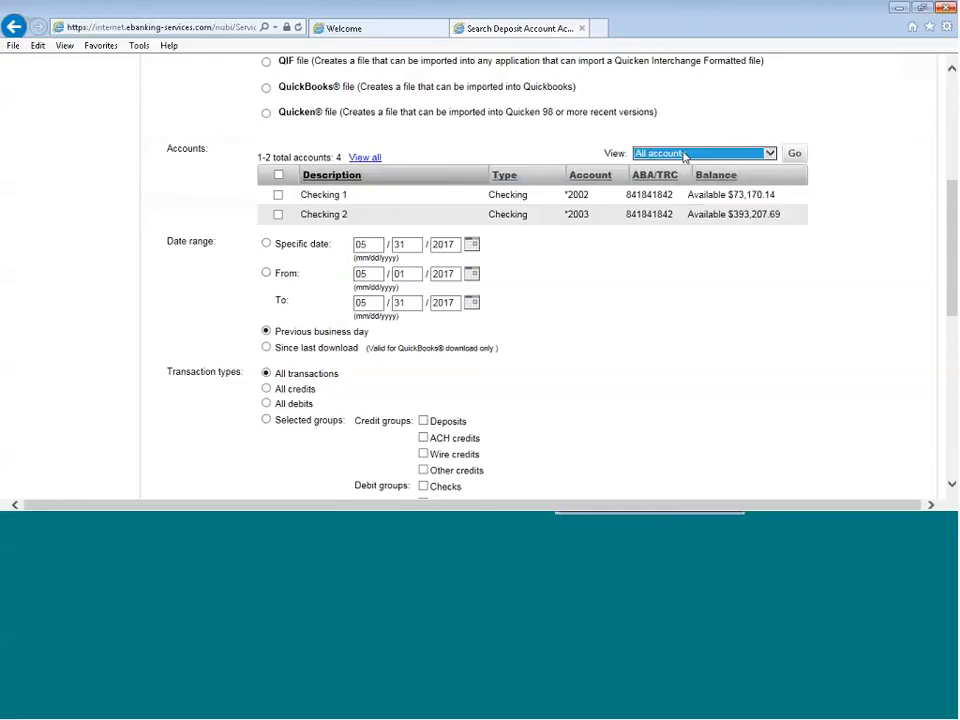
left_click(795, 154)
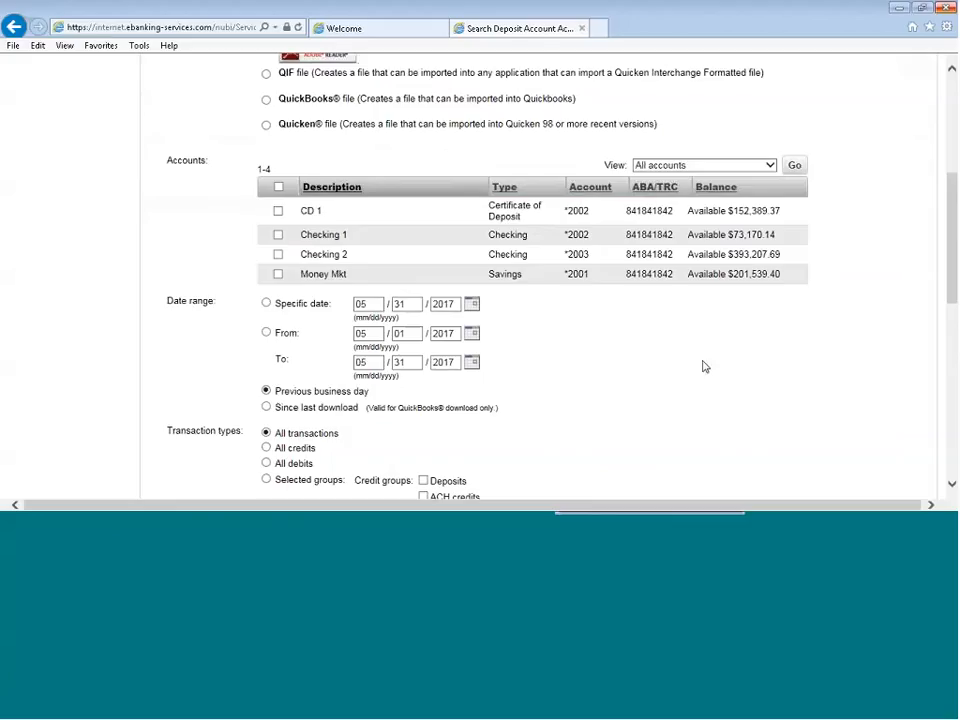
left_click(278, 187)
Use the date range from 05/01/2017 to 05/31/2017 for the activity search
scroll(704, 366, "down", 2)
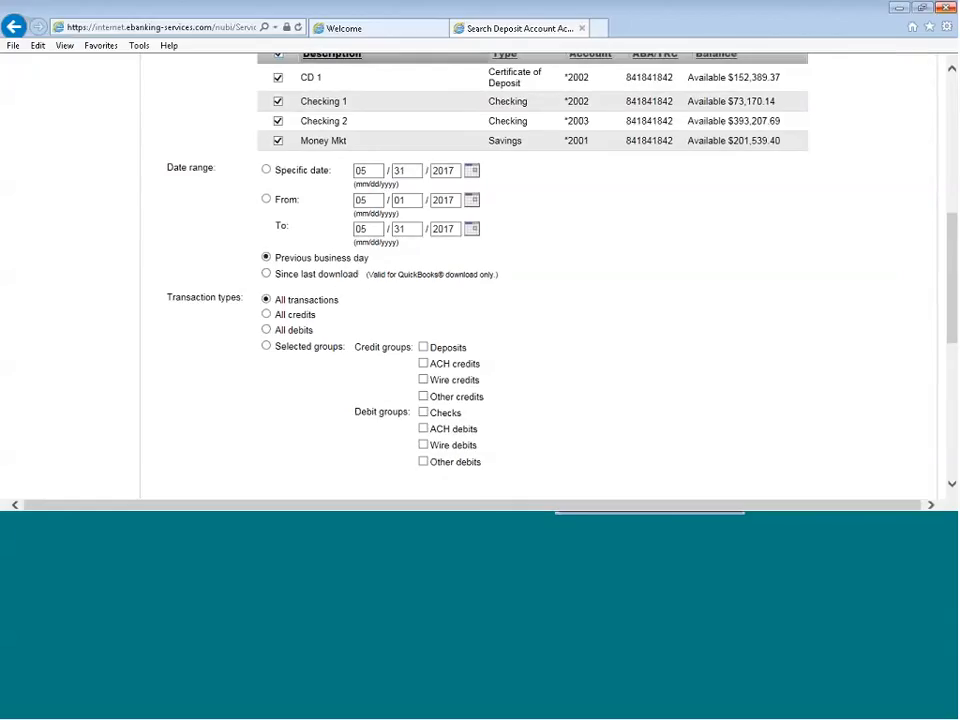
left_click(266, 199)
scroll(573, 265, "down", 1)
scroll(575, 267, "down", 1)
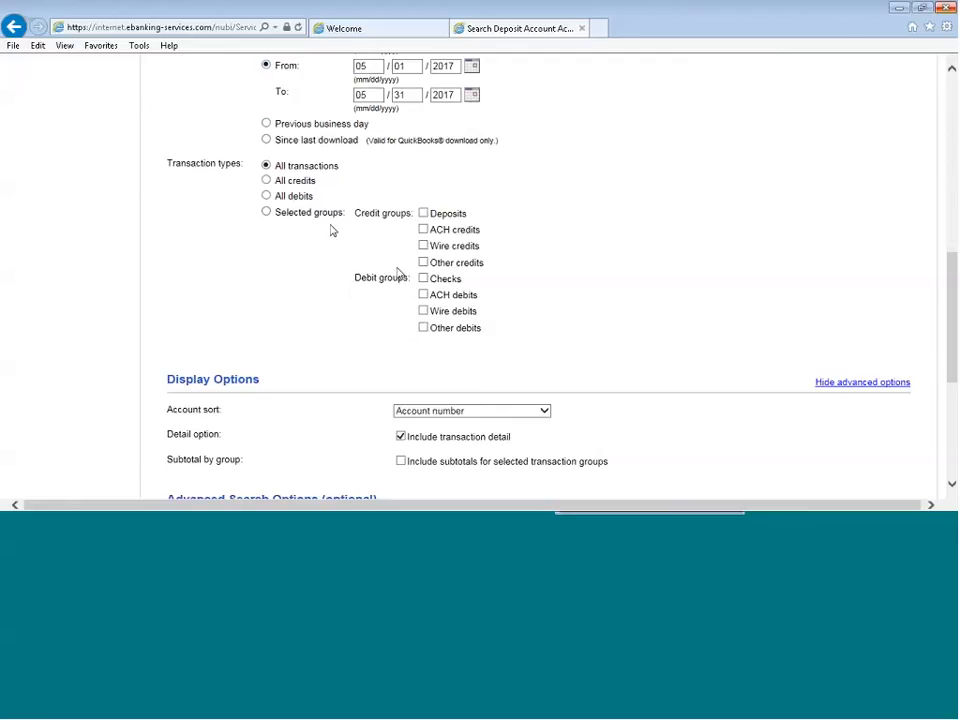
Review the account sort choices in the display options, keeping Account number
scroll(400, 274, "down", 1)
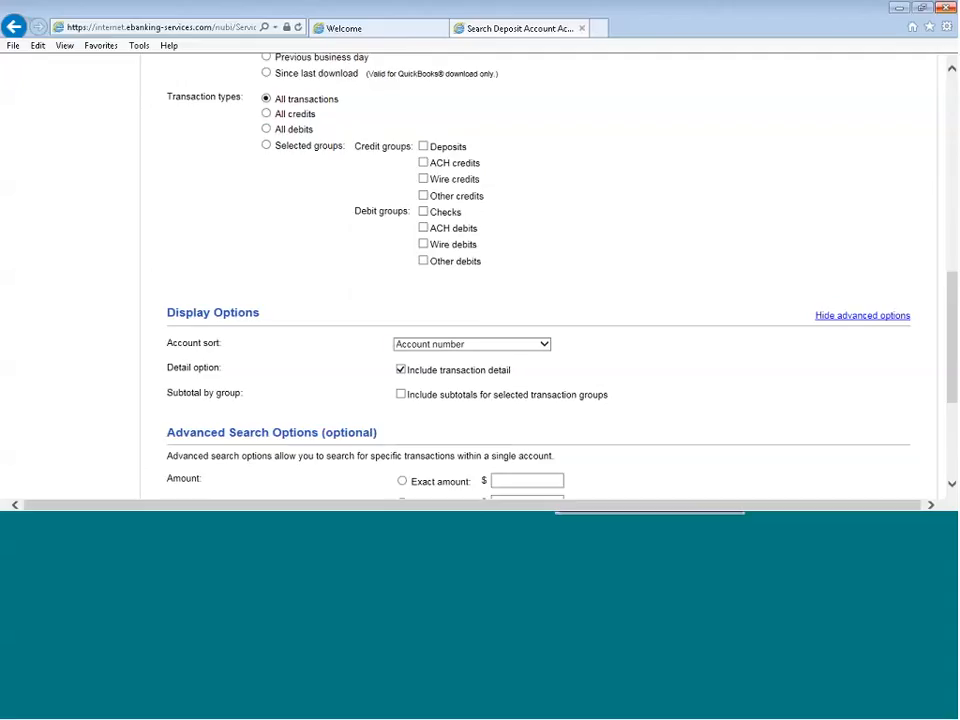
left_click(530, 344)
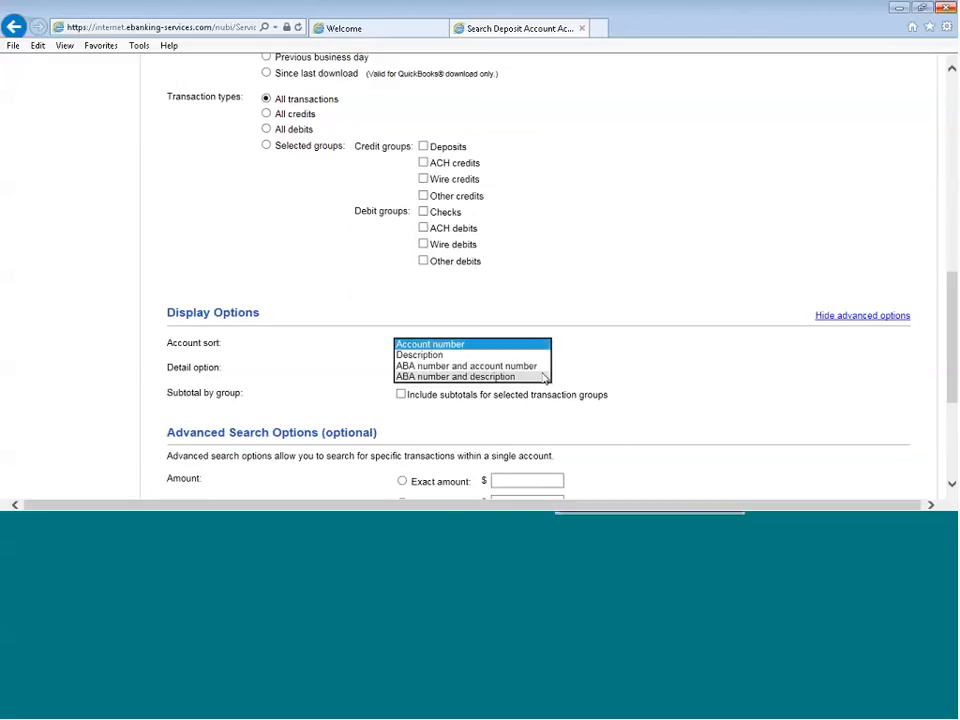
left_click(705, 324)
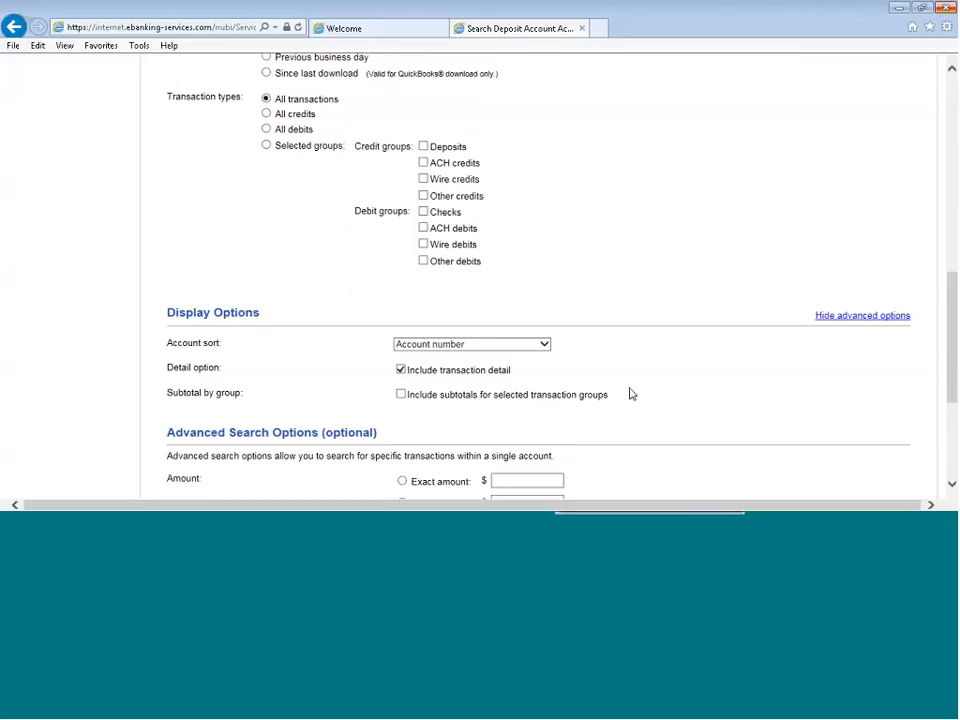
Generate the deposit account activity report and review the listed transactions of the Money Mkt and Checking 1 accounts
scroll(630, 393, "down", 3)
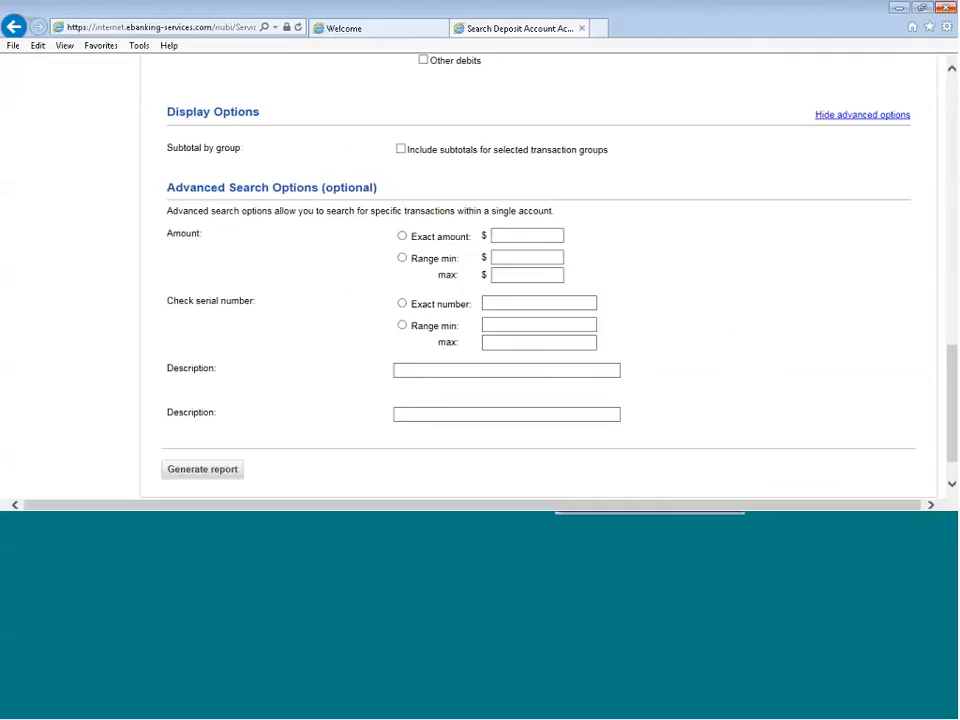
left_click(231, 430)
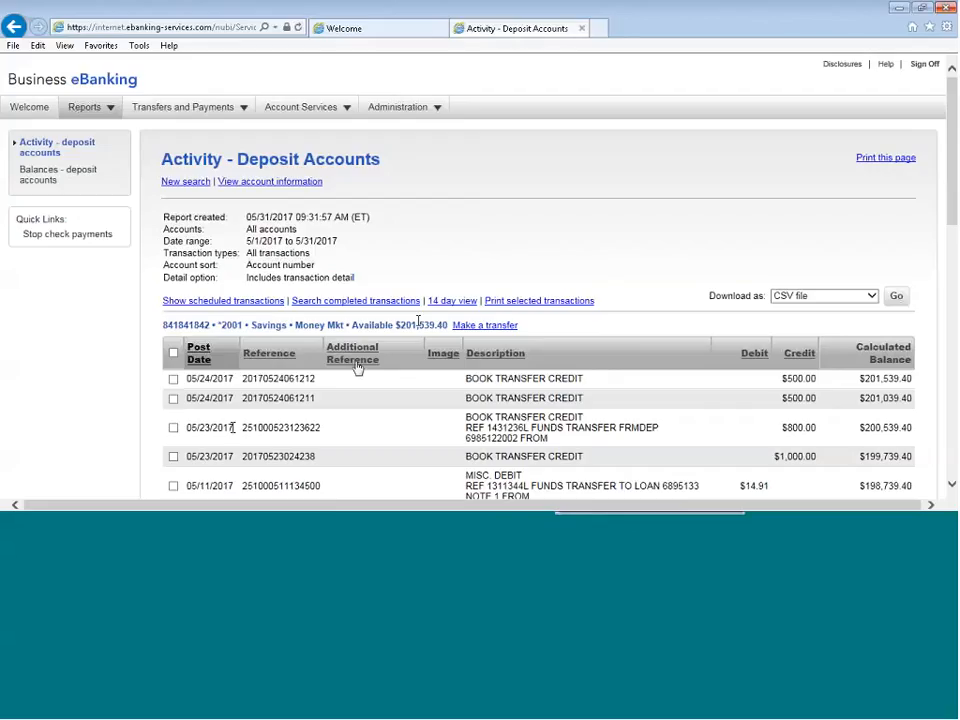
scroll(418, 326, "down", 3)
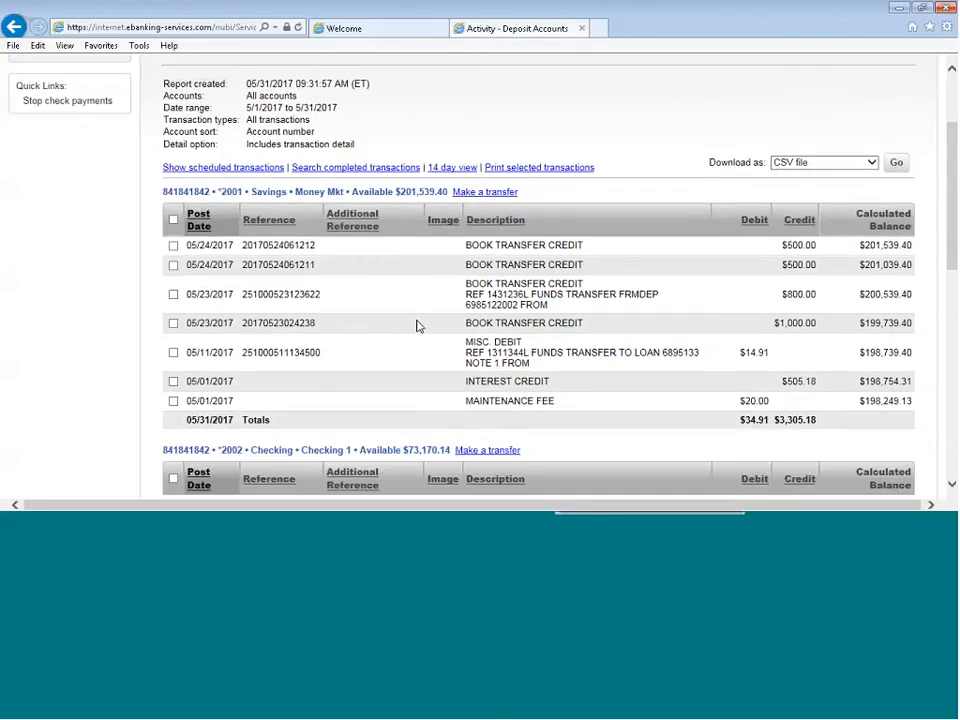
scroll(418, 326, "up", 2)
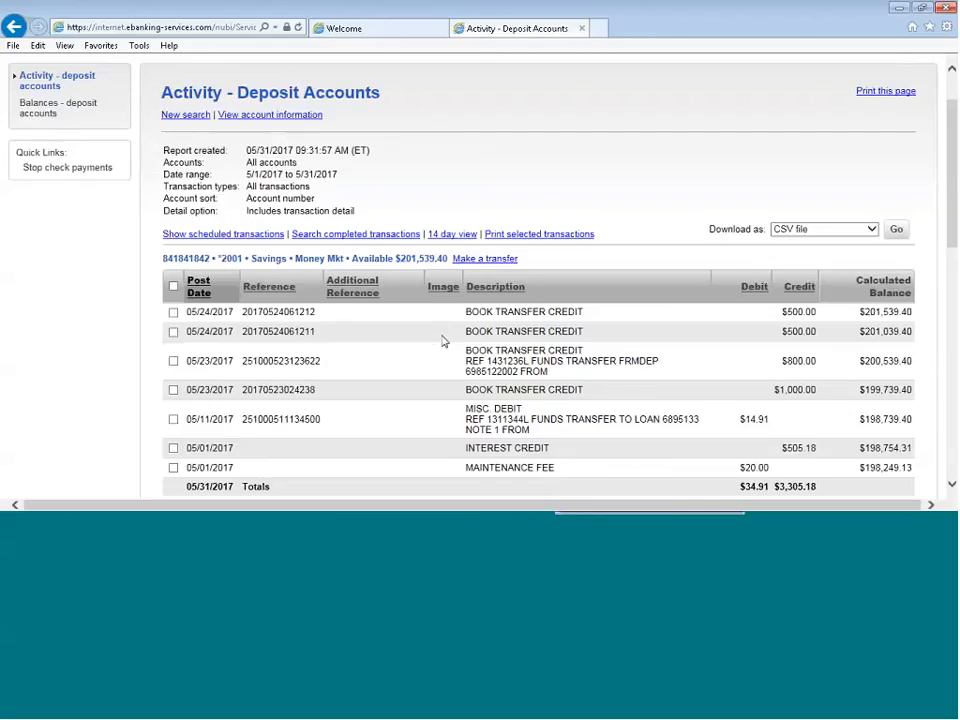
scroll(444, 342, "down", 4)
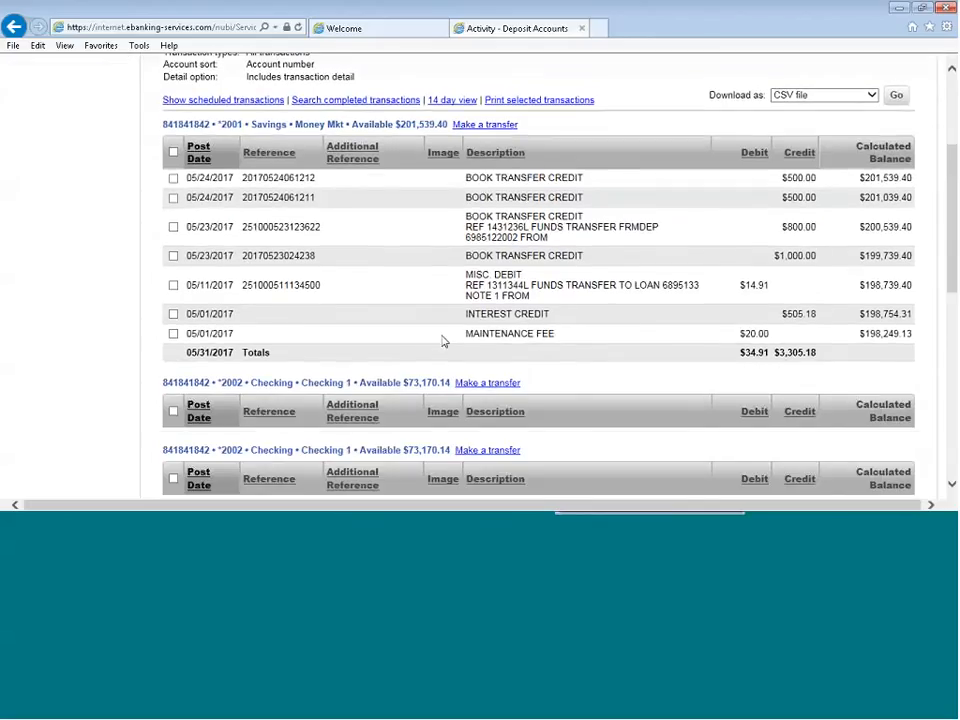
scroll(444, 342, "down", 1)
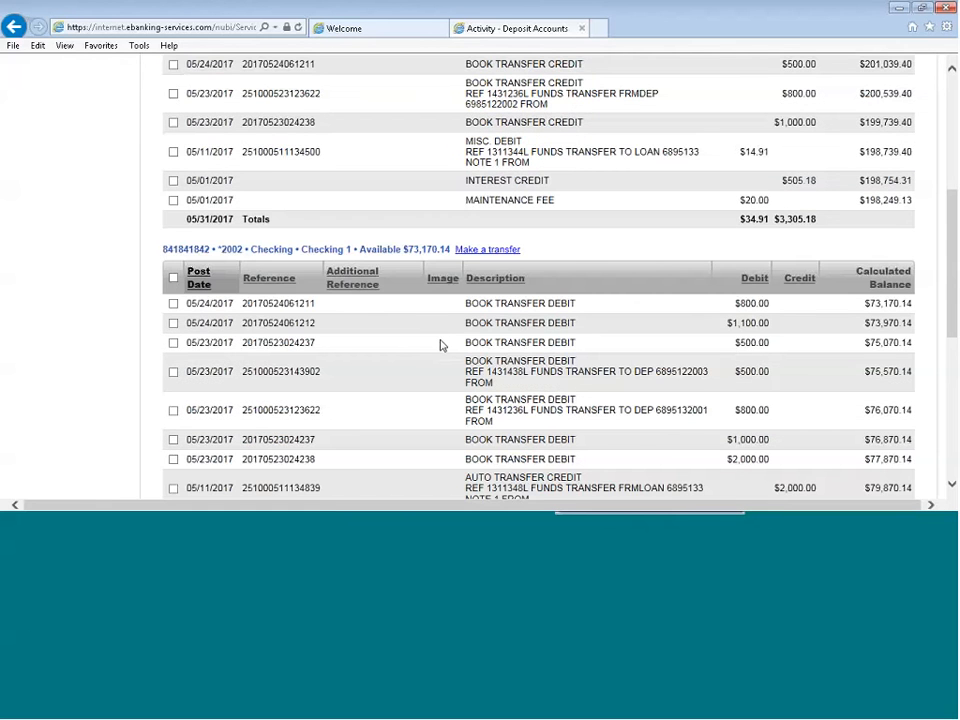
scroll(440, 345, "up", 4)
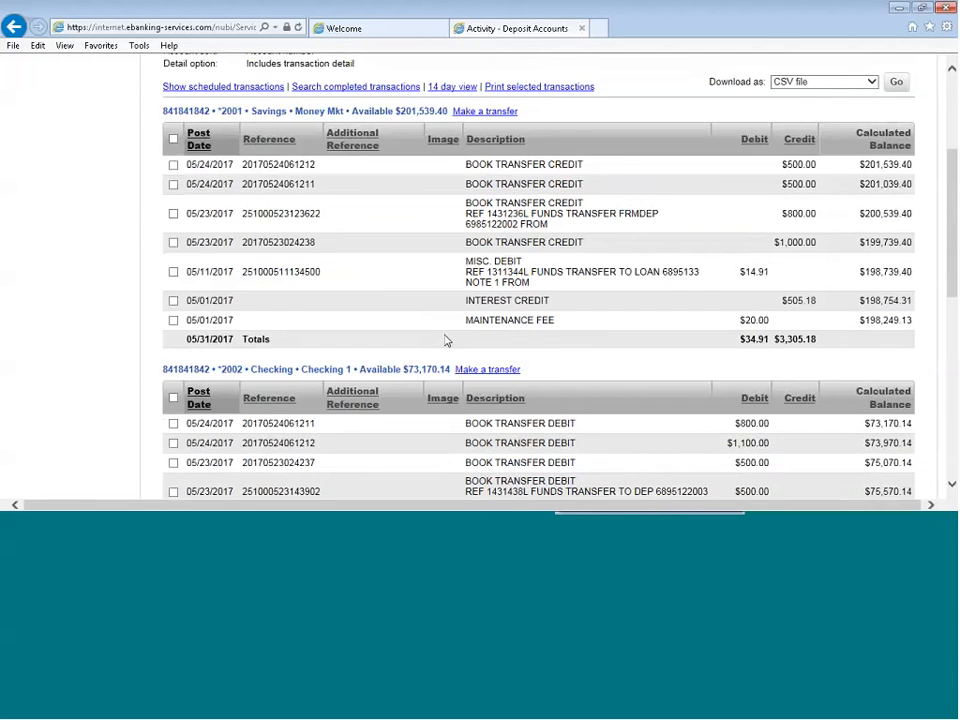
scroll(446, 341, "up", 1)
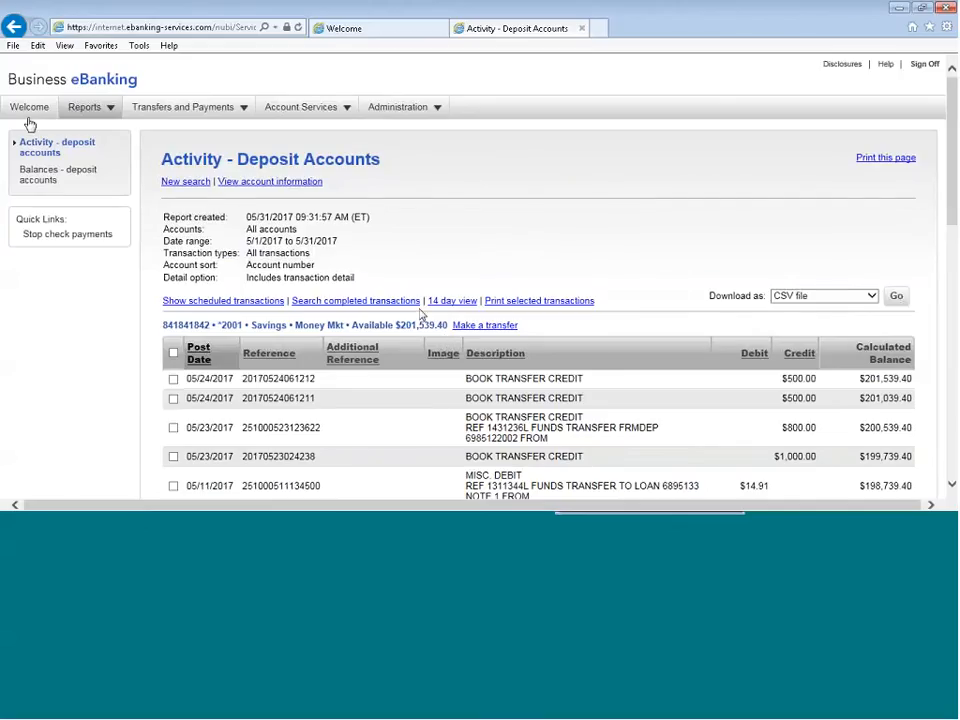
Generate the Deposit Reports balances report for all accounts from 05/01/2017 to 05/31/2017, keeping the sort by Account number
left_click(76, 110)
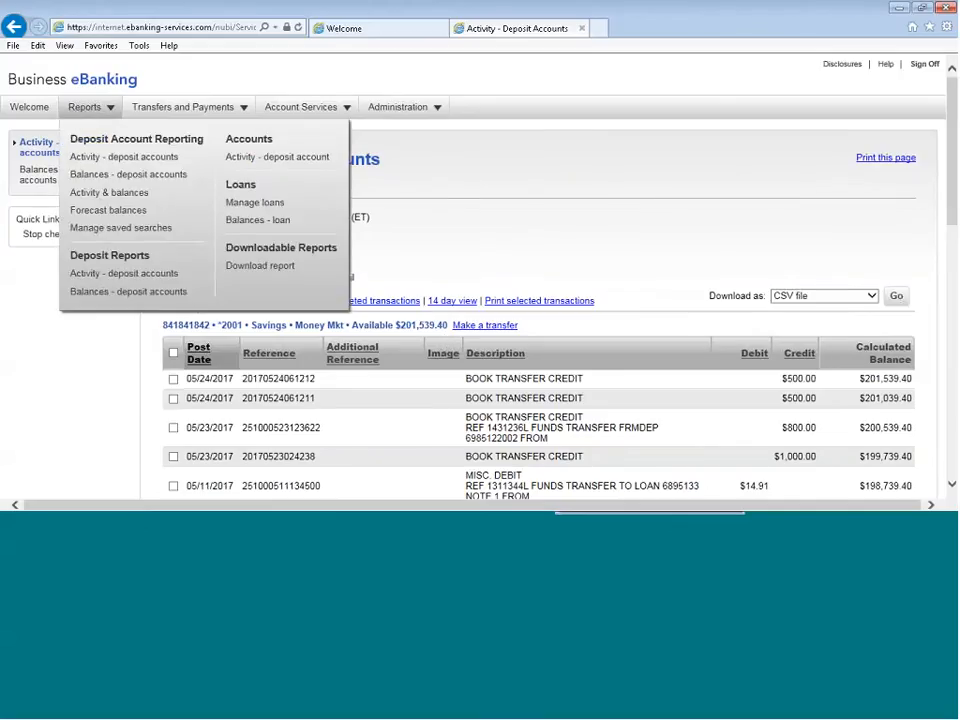
left_click(118, 292)
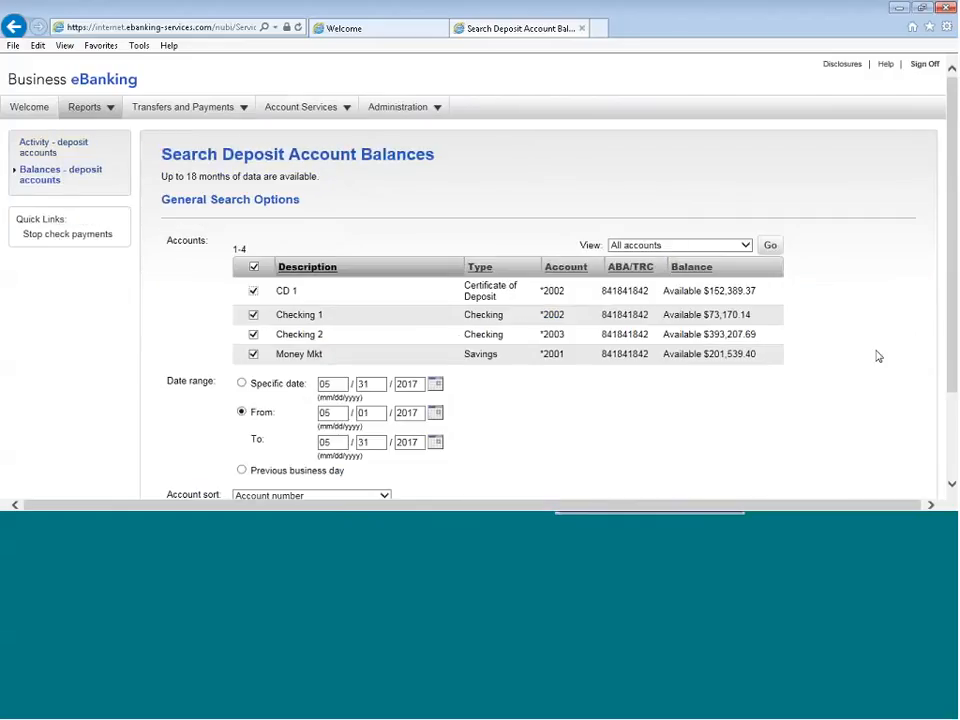
scroll(878, 356, "down", 2)
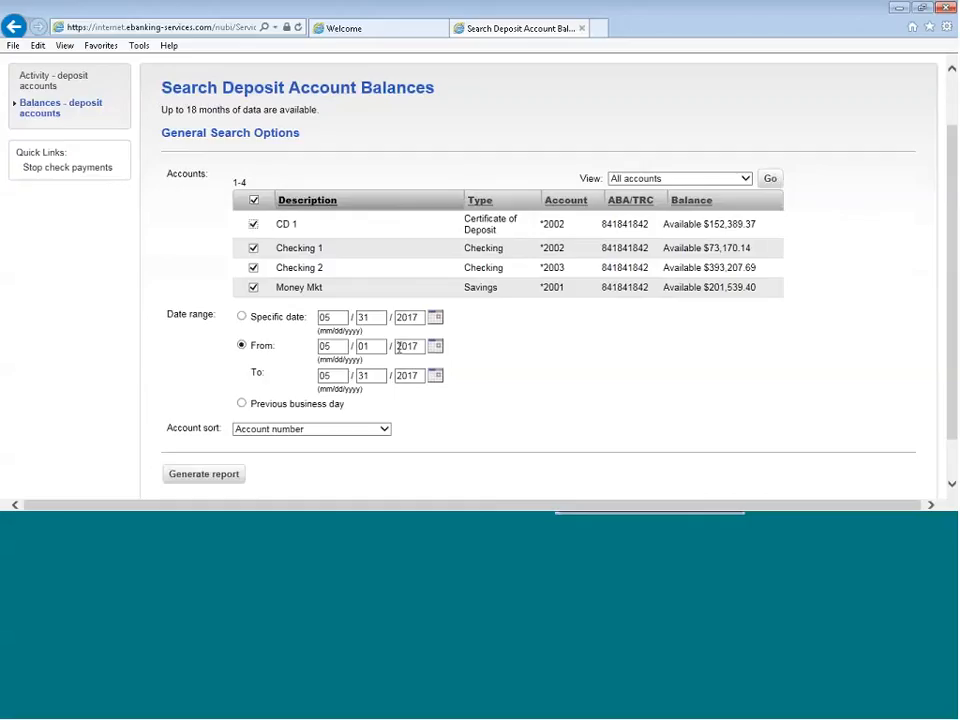
scroll(536, 374, "down", 1)
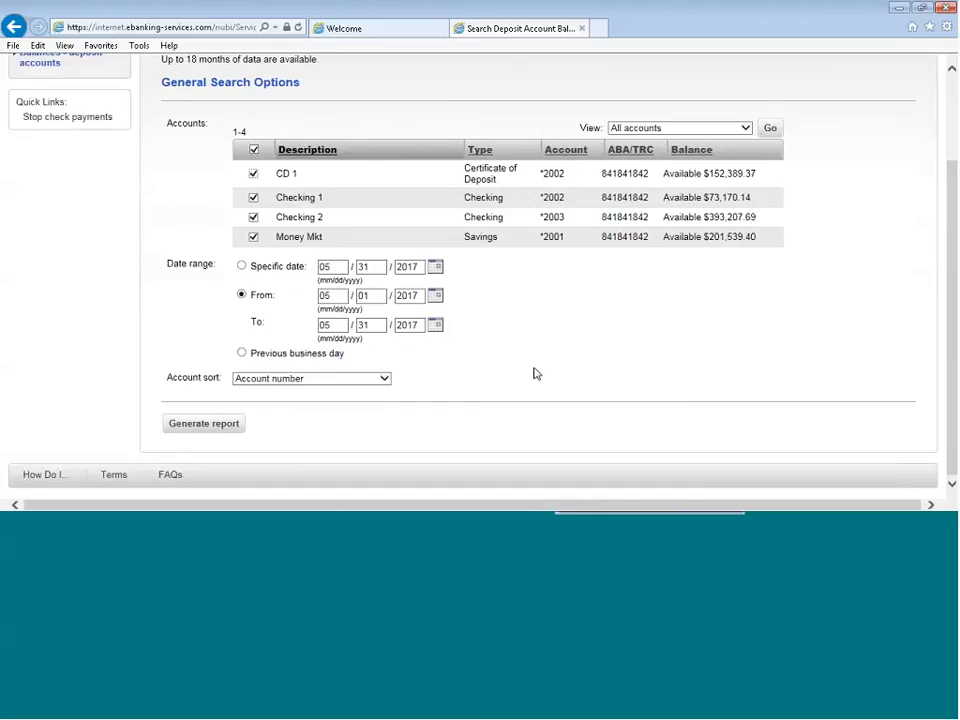
left_click(385, 379)
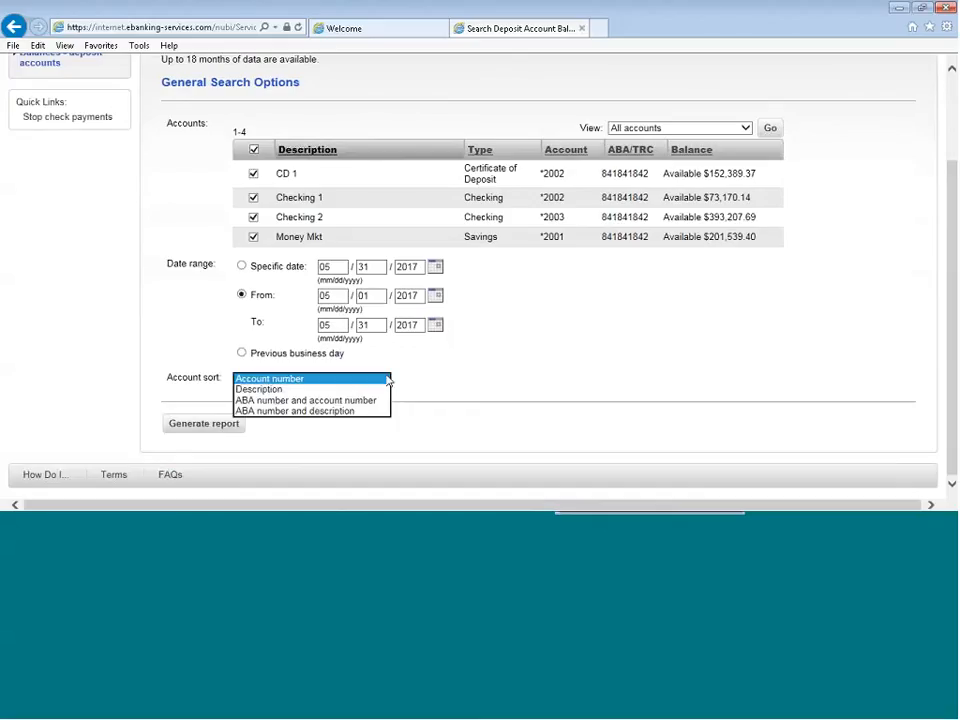
left_click(388, 380)
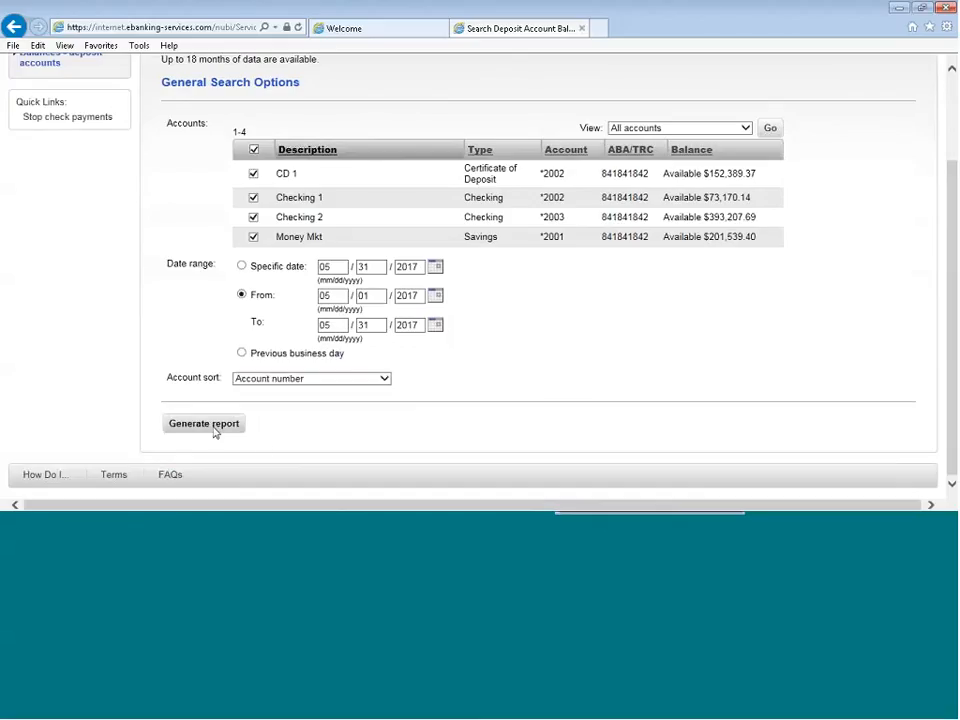
left_click(213, 428)
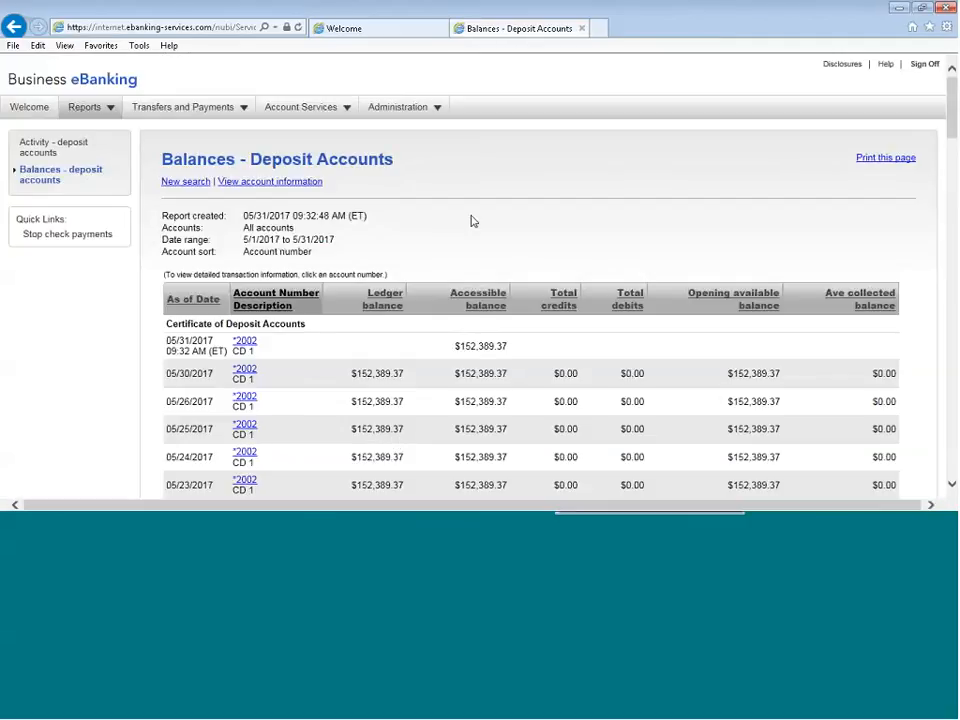
View the 05/31/2017 transaction detail of the CD 1 account from the balances report and return to the Welcome page
scroll(474, 221, "down", 2)
scroll(474, 221, "down", 2)
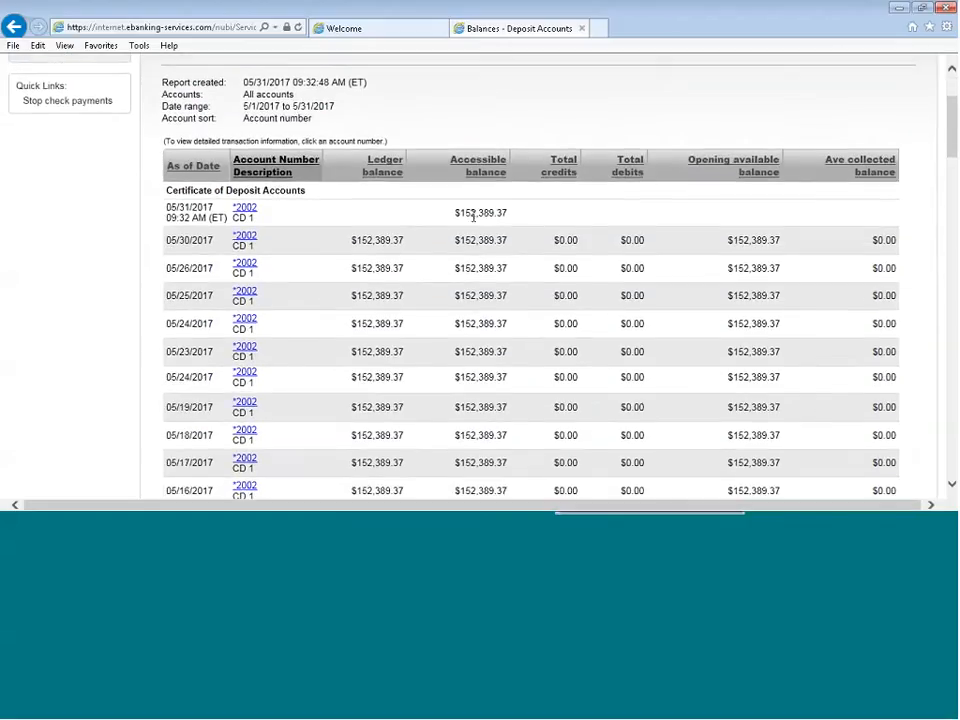
scroll(480, 226, "down", 2)
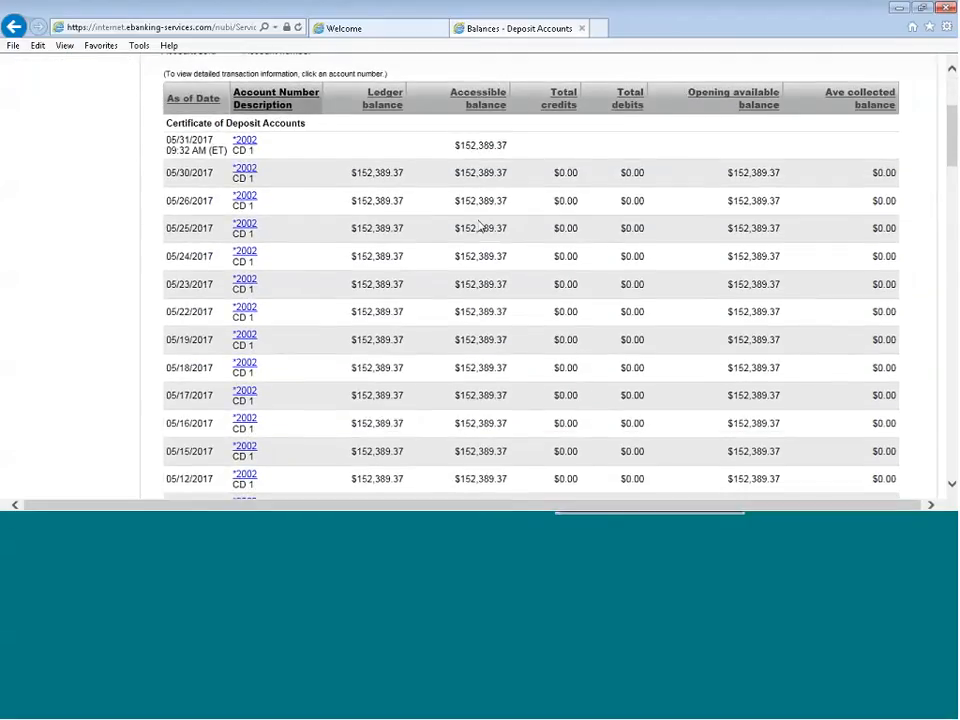
left_click(246, 145)
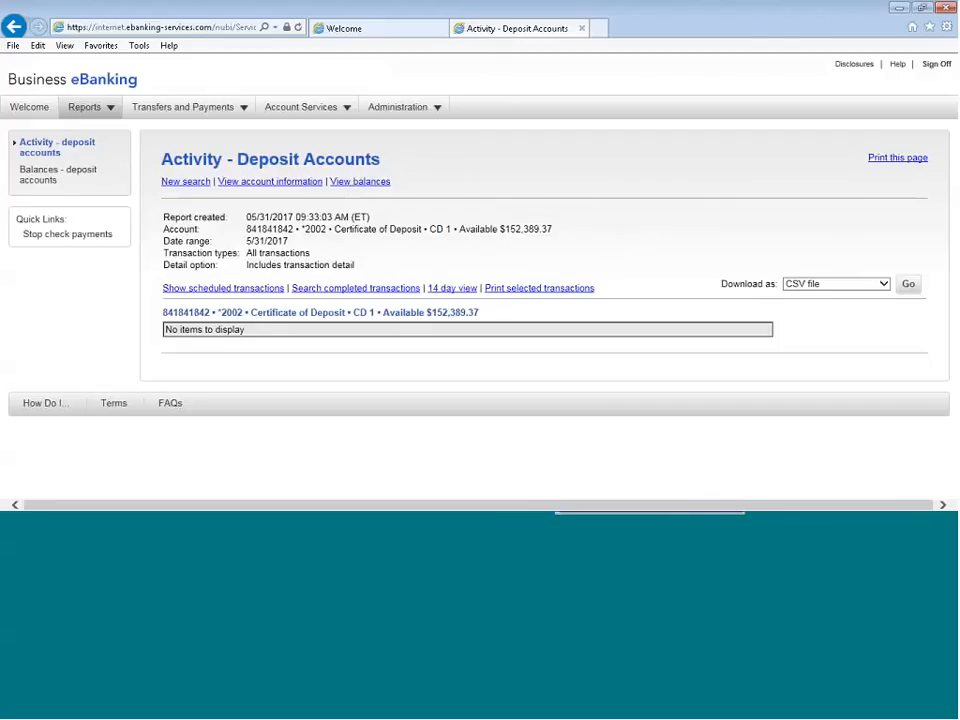
left_click(30, 111)
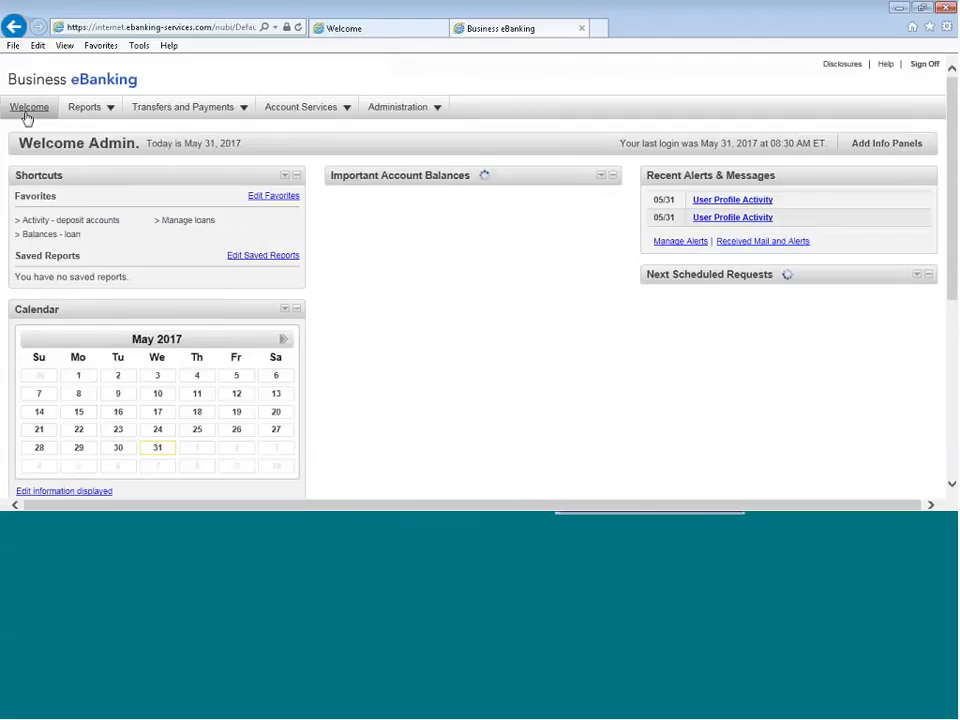
Start an internal money transfer of $531.17 from Checking 1 to Checking 2
mouse_move(185, 115)
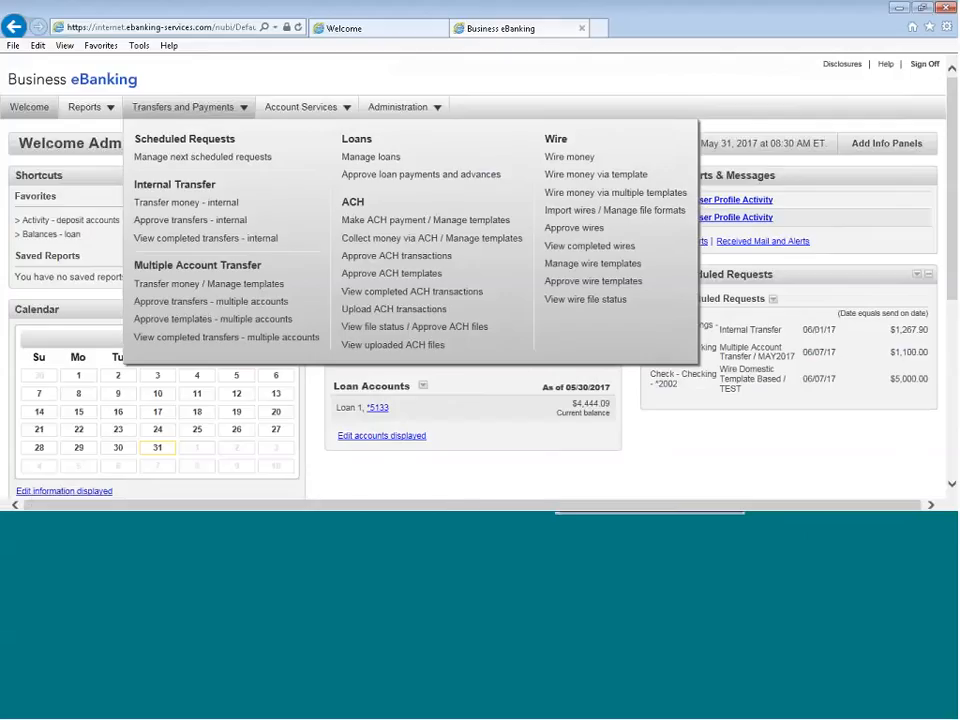
left_click(170, 210)
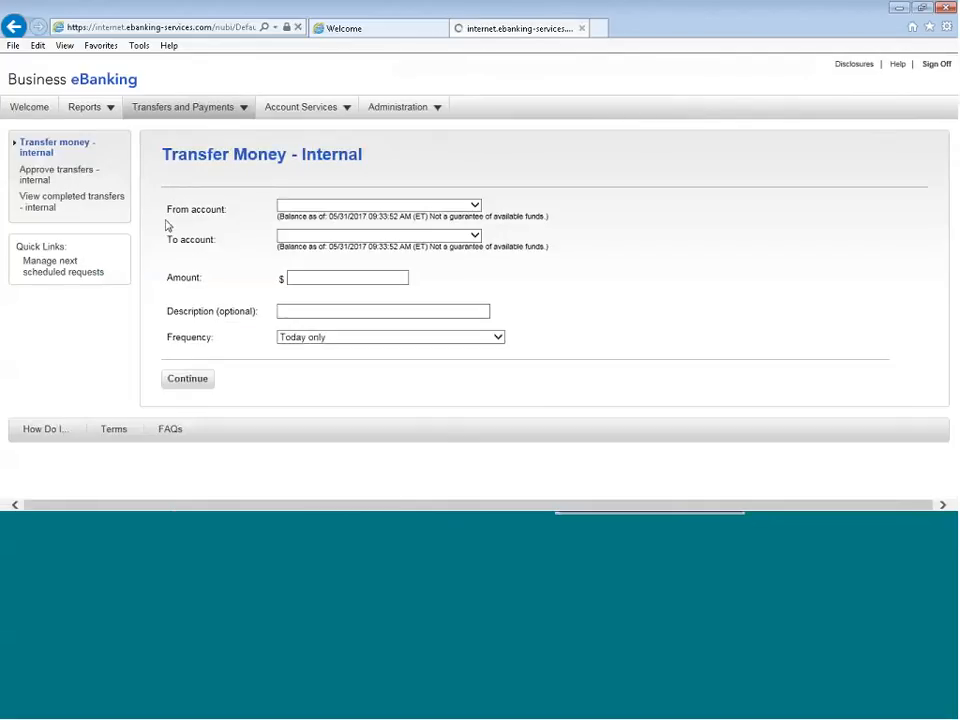
left_click(478, 207)
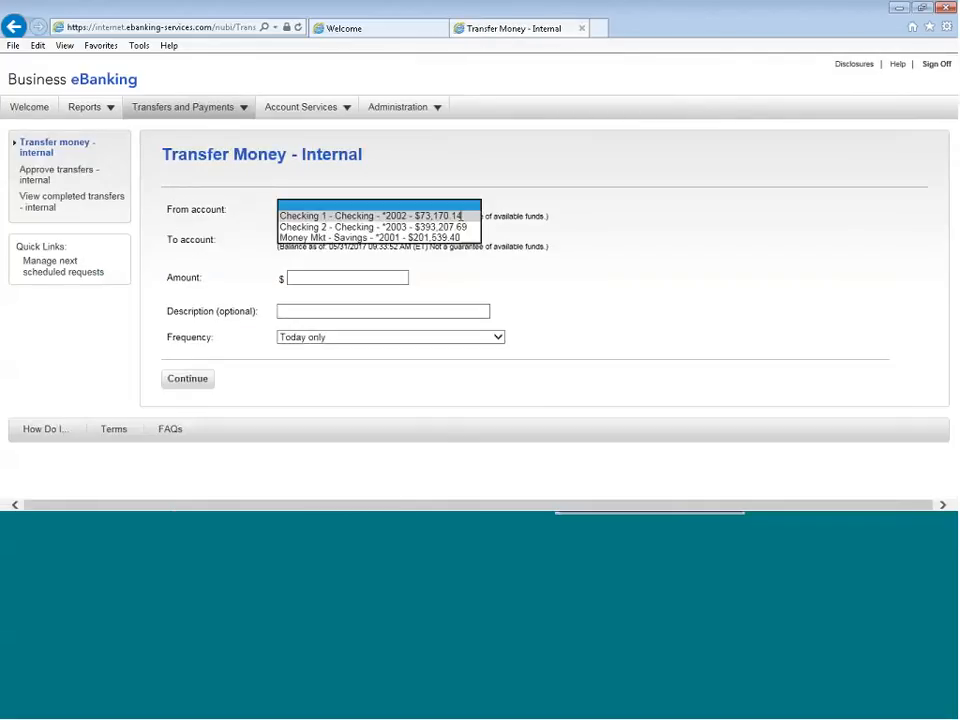
left_click(470, 217)
left_click(477, 247)
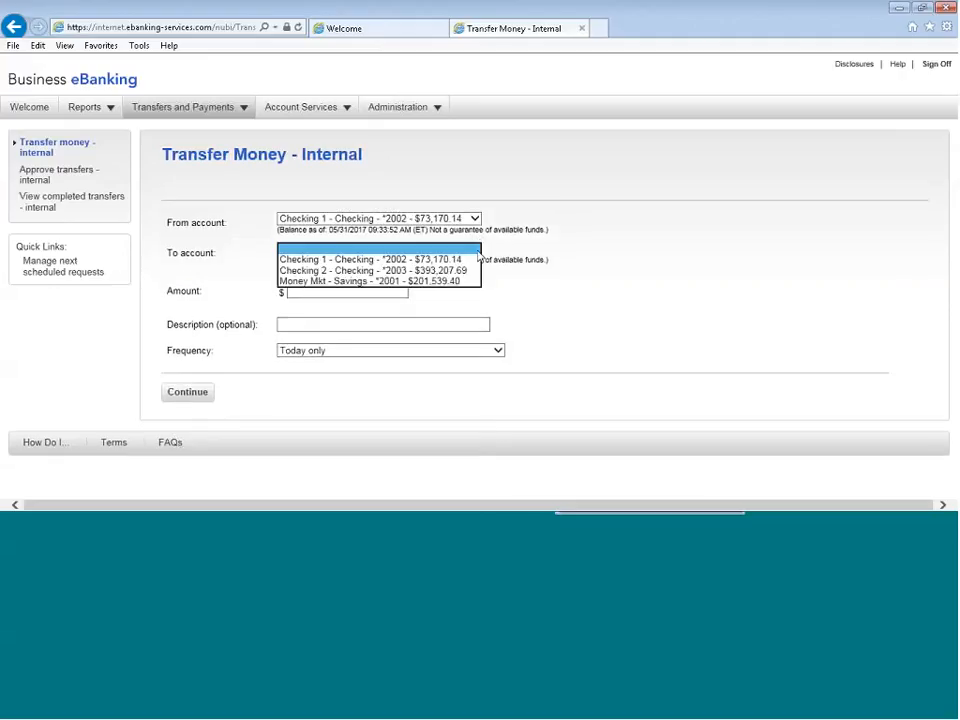
left_click(421, 271)
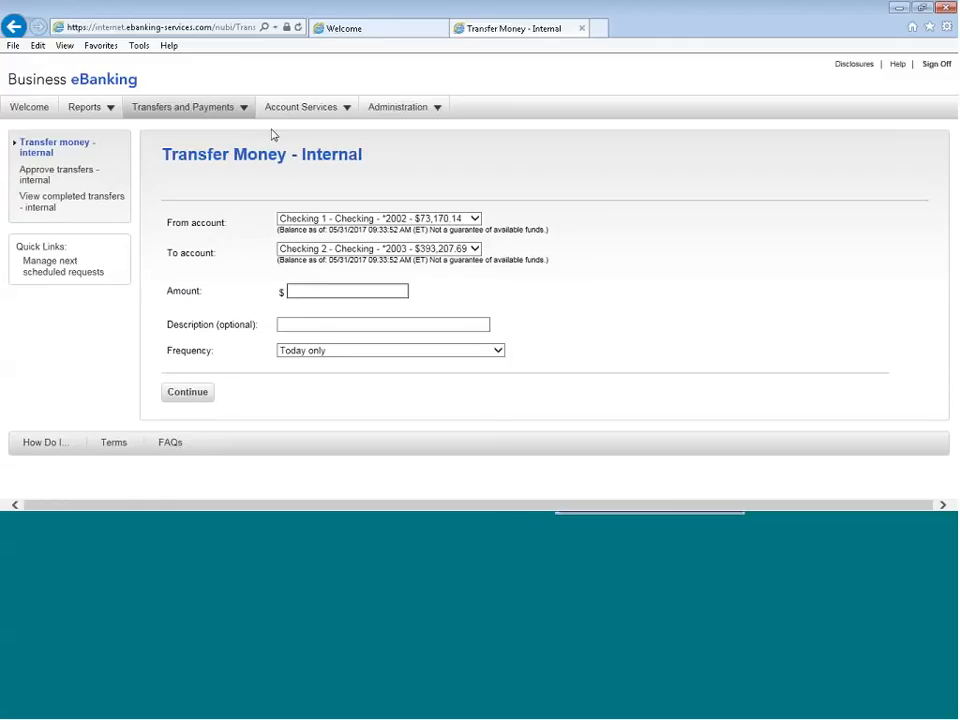
type("531.17")
key("Tab")
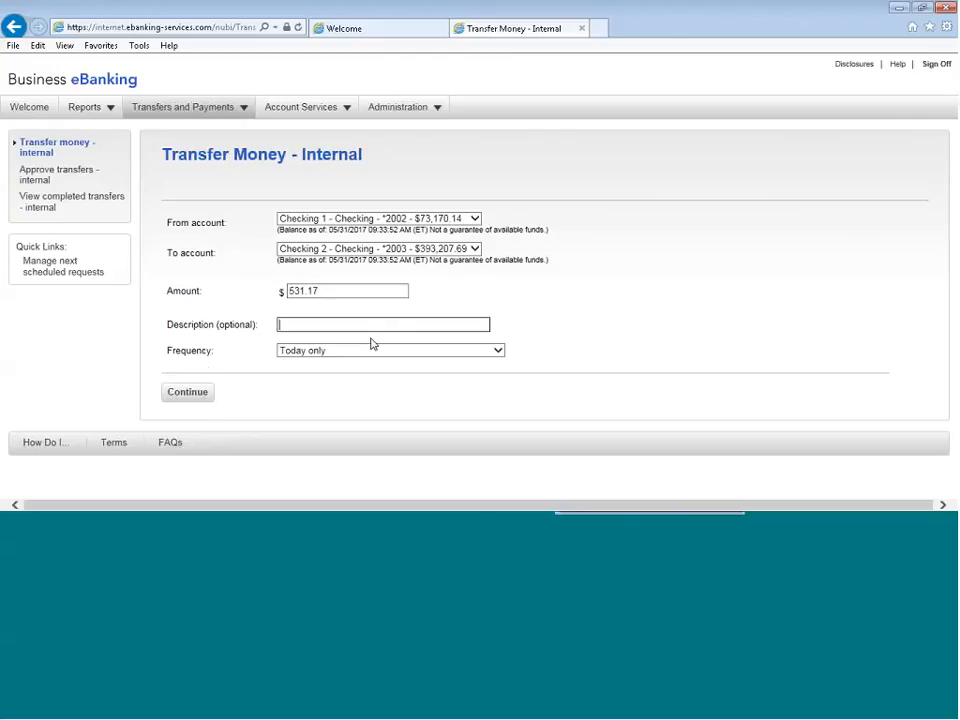
Set the transfer frequency to One time with a send date of 06/05/2017 and continue with the request
left_click(499, 351)
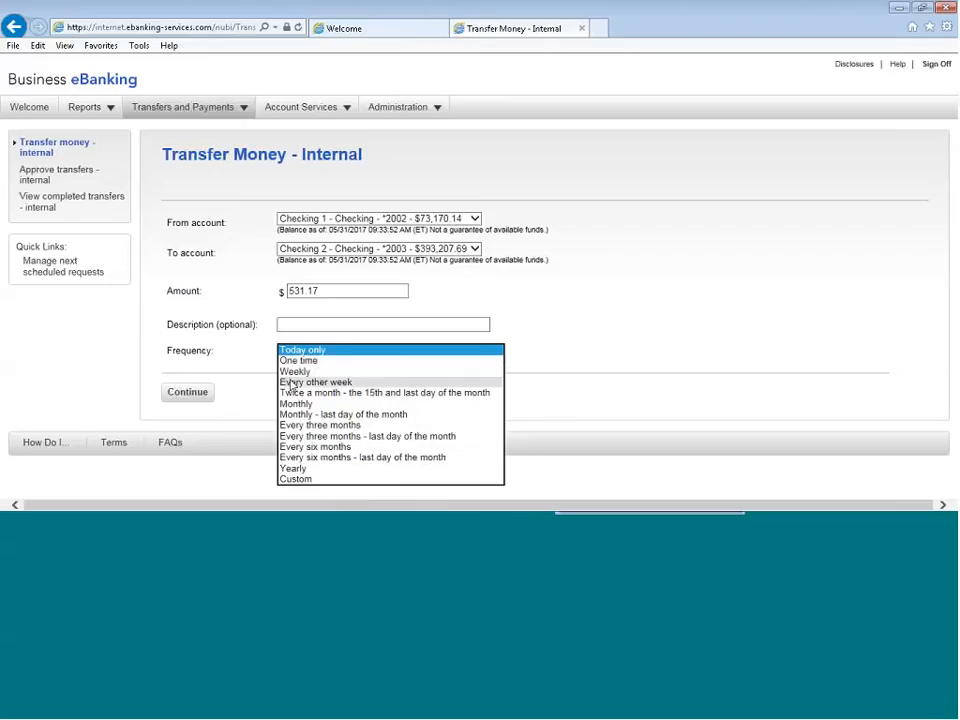
left_click(340, 361)
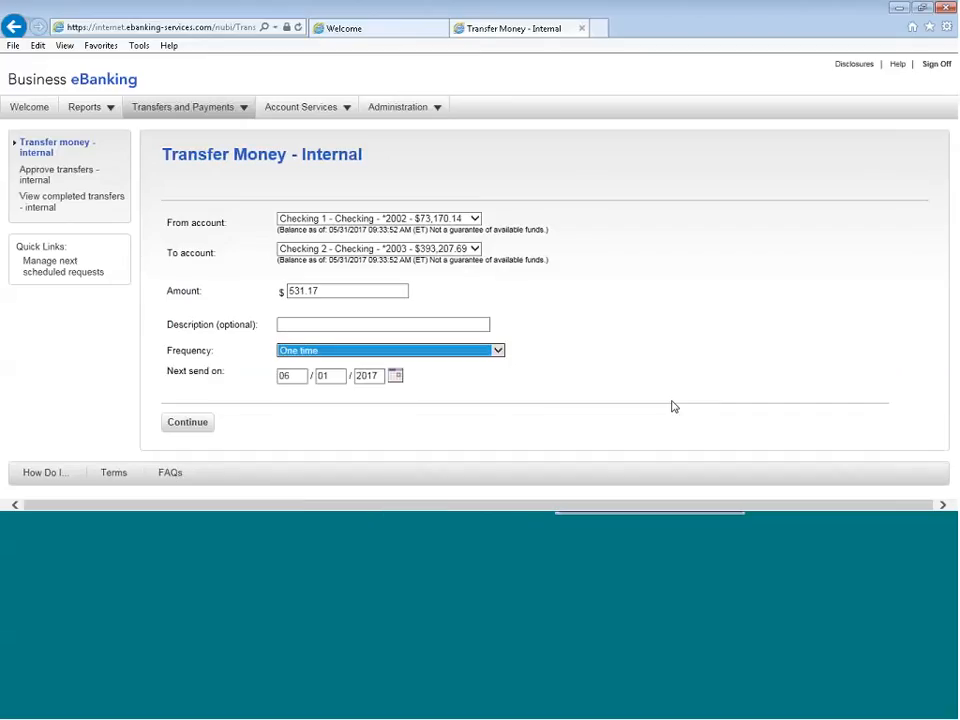
left_click(396, 376)
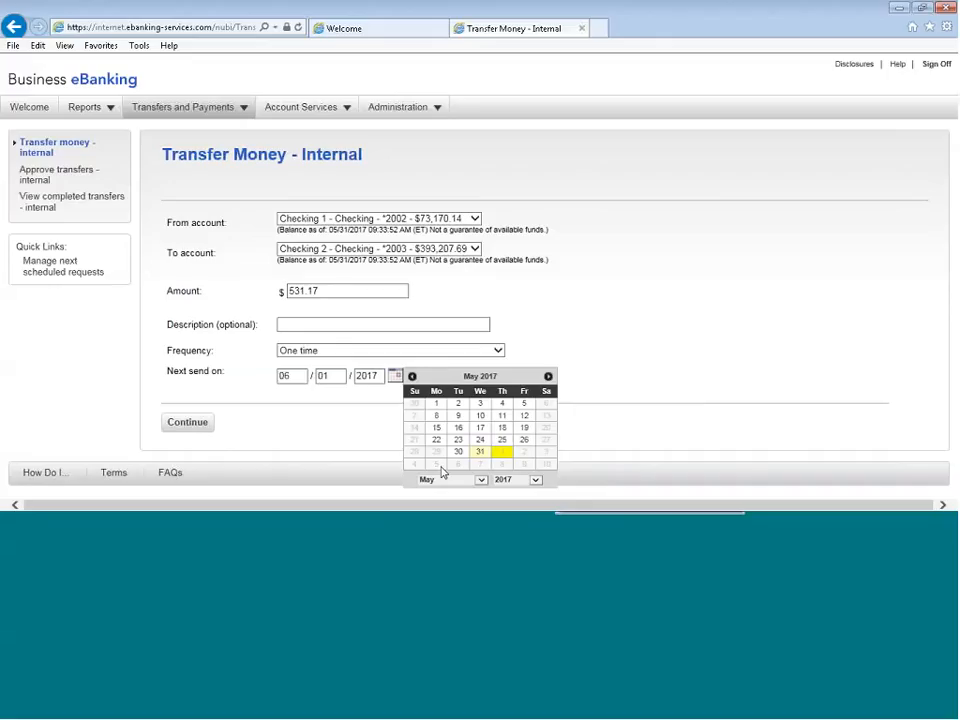
left_click(503, 451)
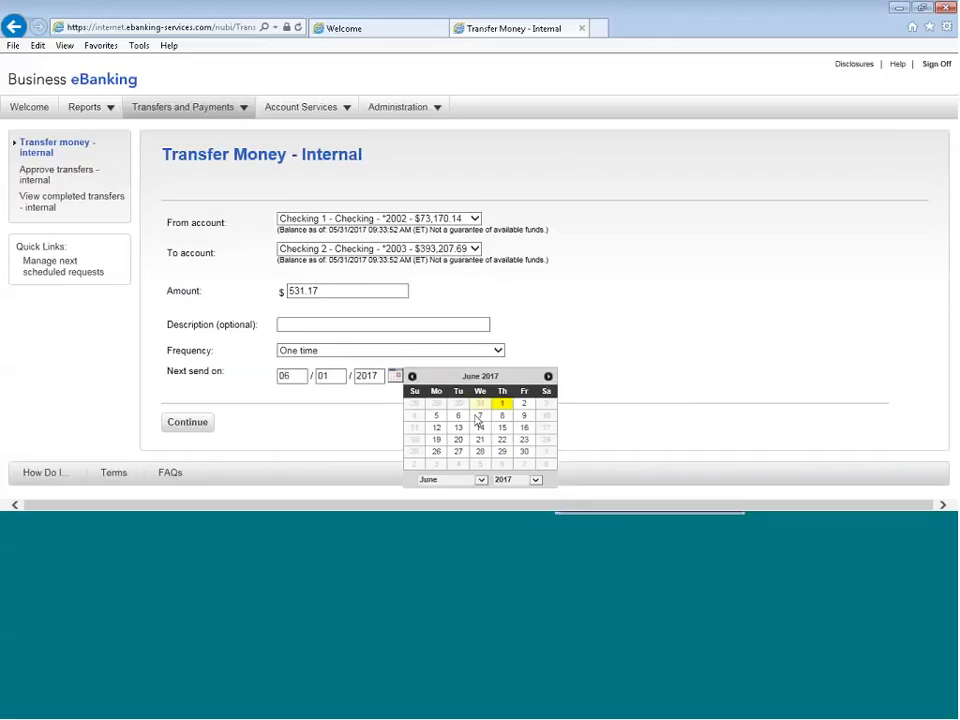
left_click(437, 414)
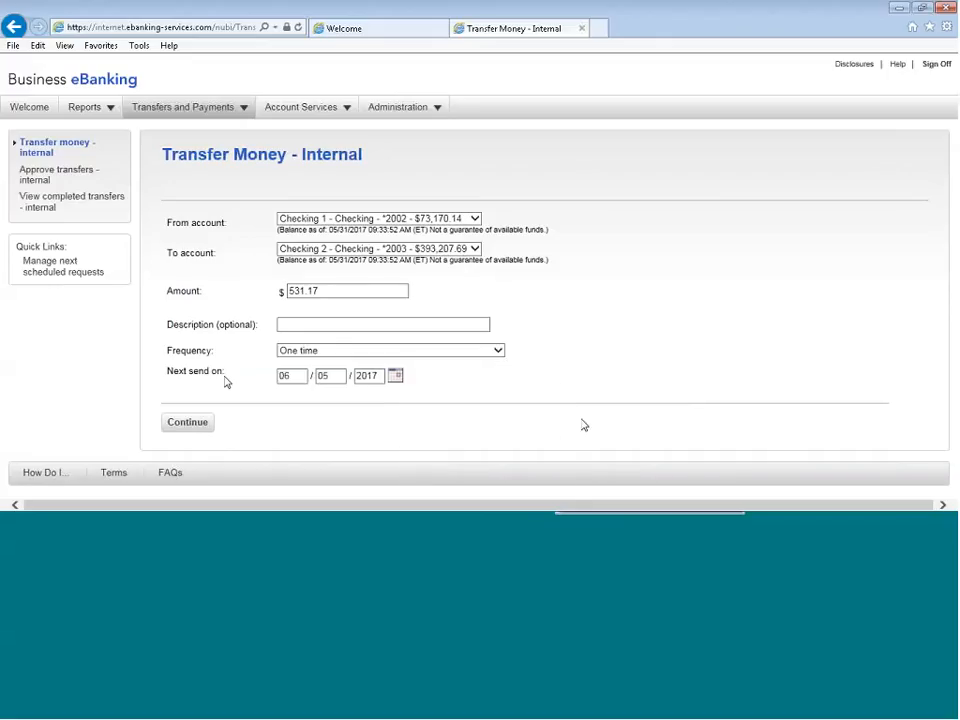
left_click(199, 426)
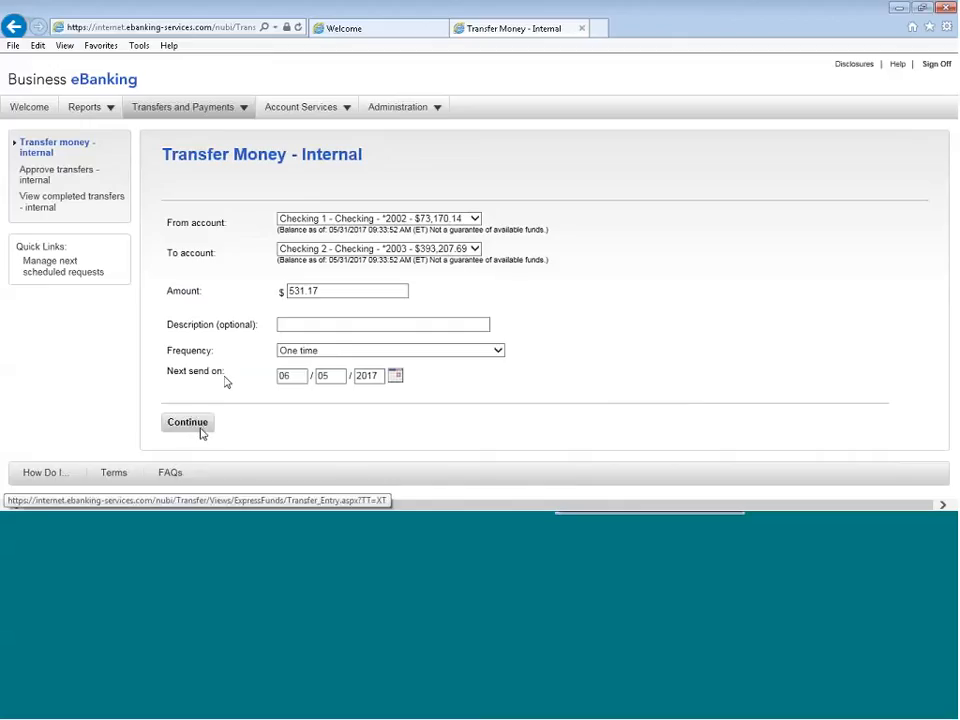
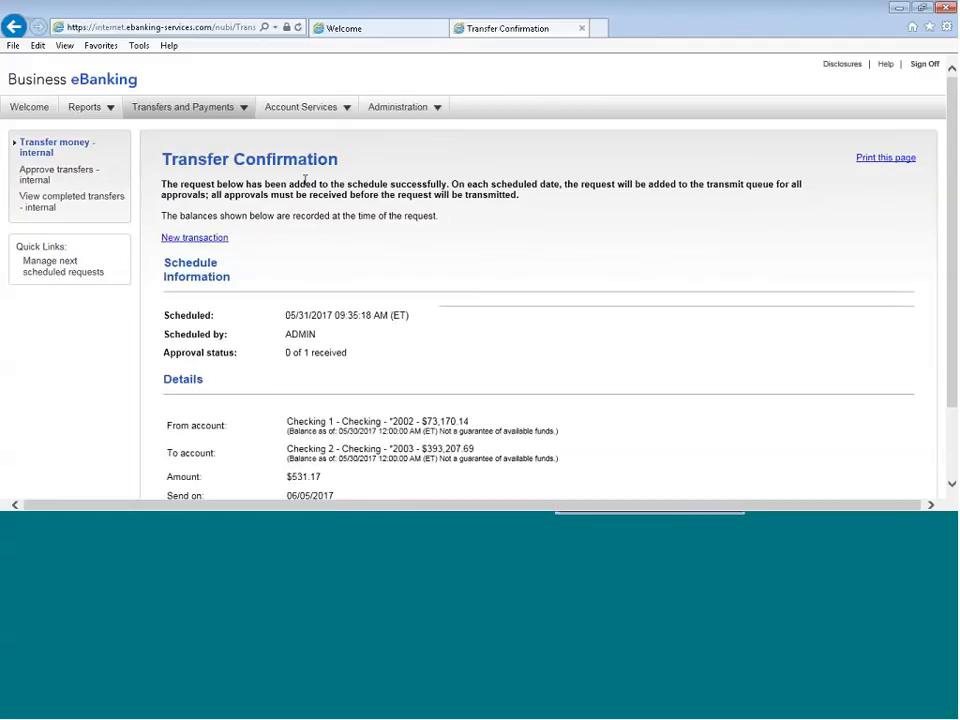
Approve and transmit the pending internal transfers of $1,267.90 entered 05/18/2017 and $500.00 entered 05/23/2017
scroll(338, 214, "down", 2)
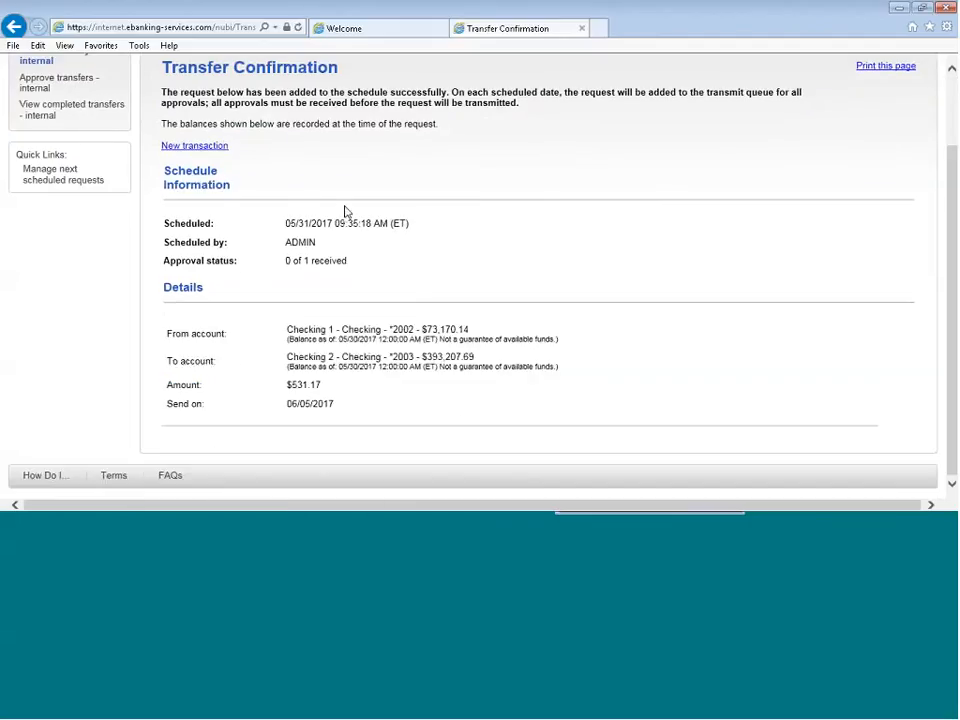
scroll(345, 212, "up", 2)
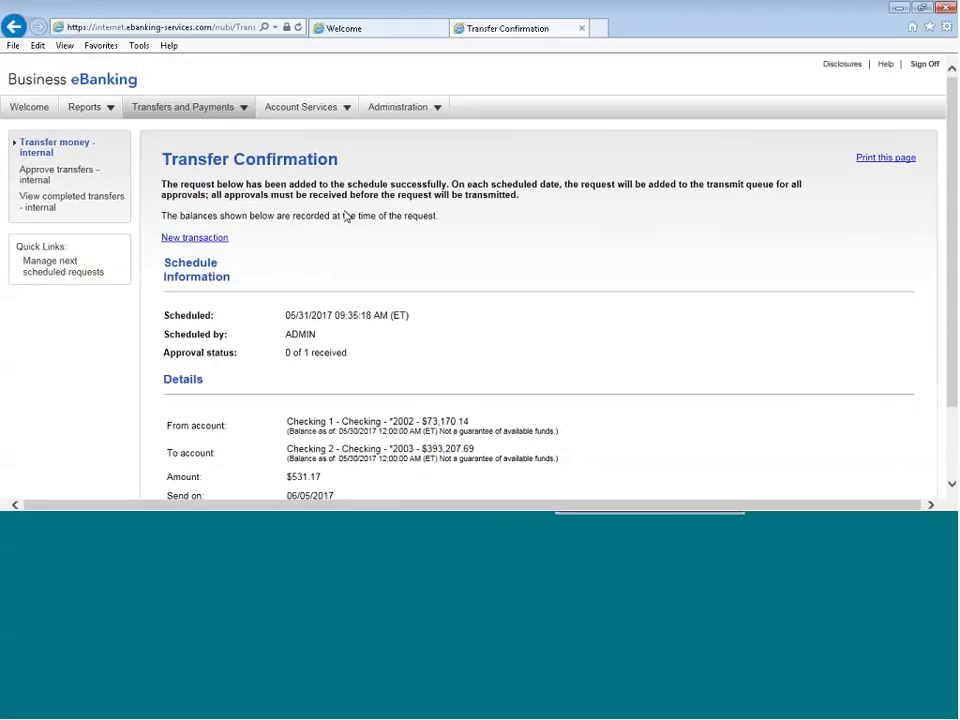
left_click(30, 186)
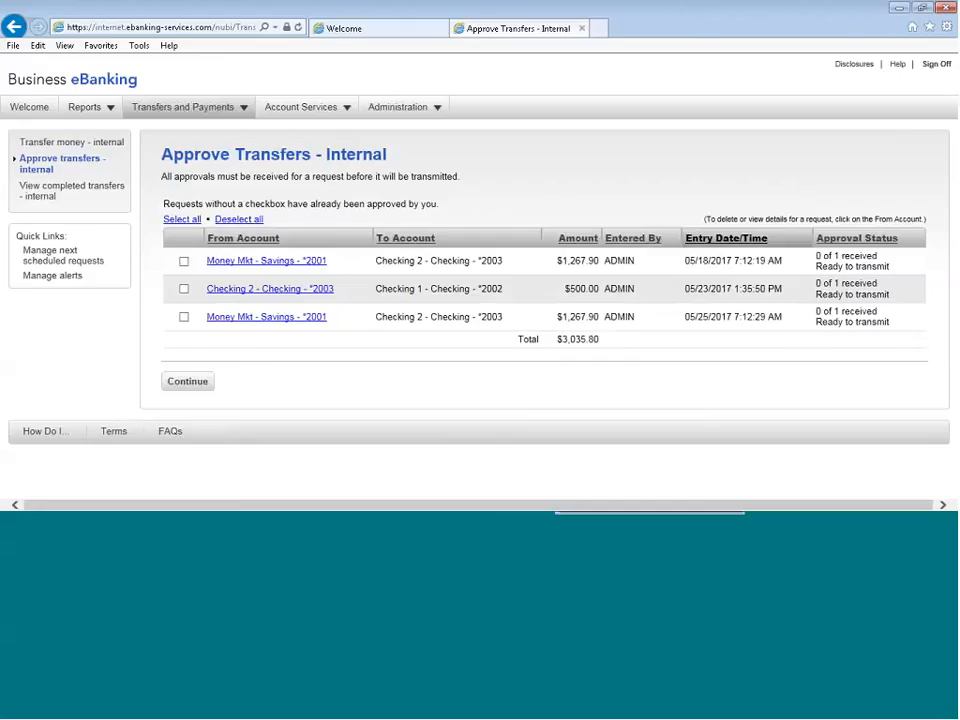
left_click(184, 288)
left_click(184, 261)
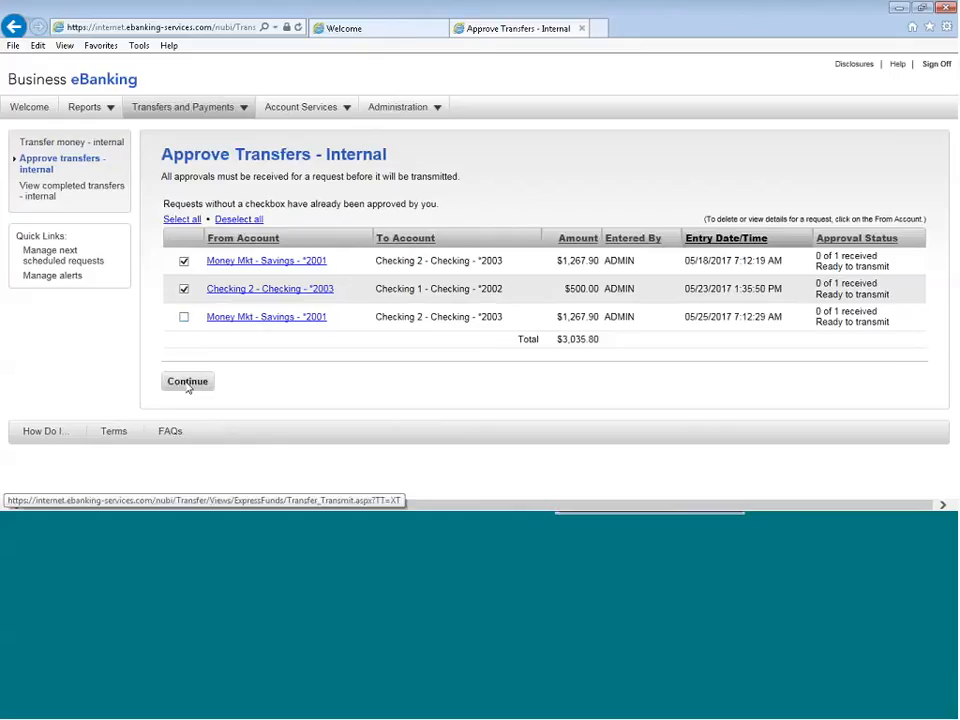
left_click(187, 381)
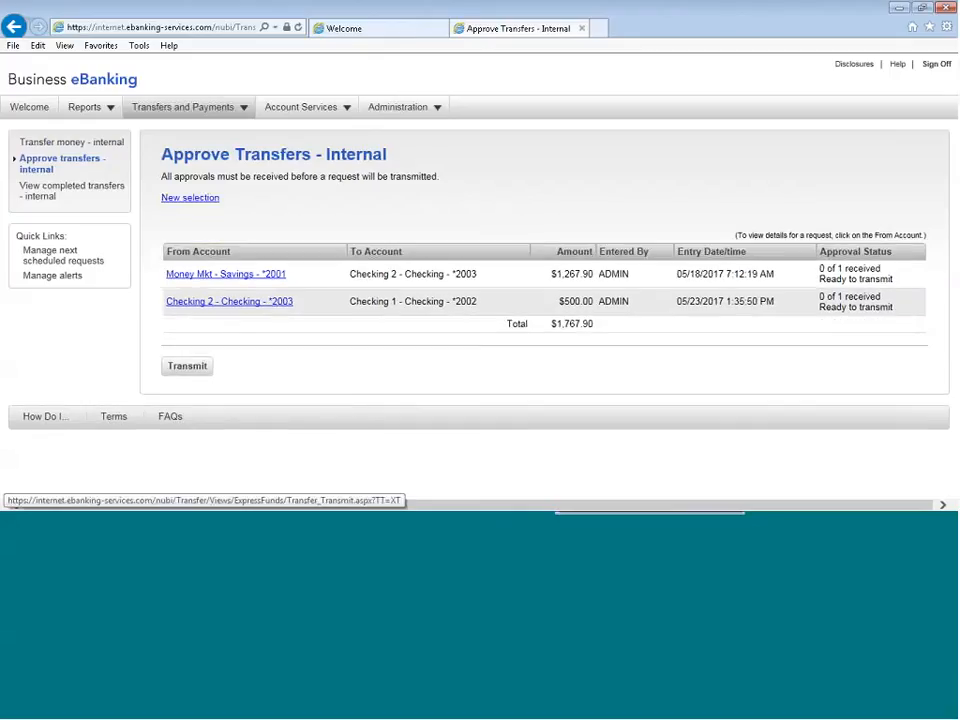
left_click(186, 368)
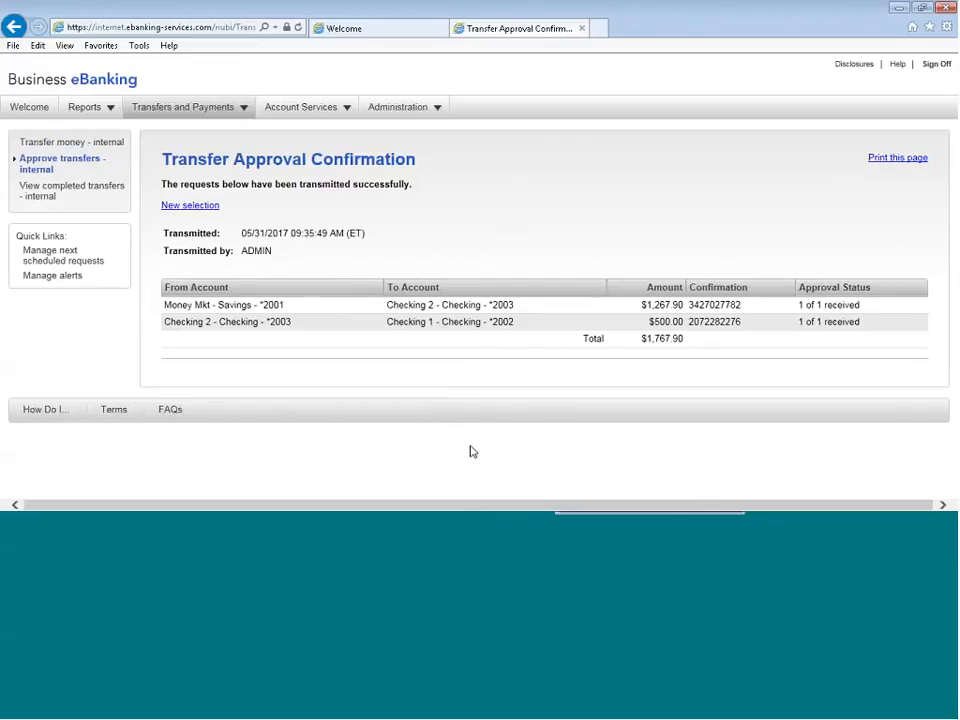
Start a new multiple-account transfer template named MAY3117 with the Debit action
mouse_move(178, 110)
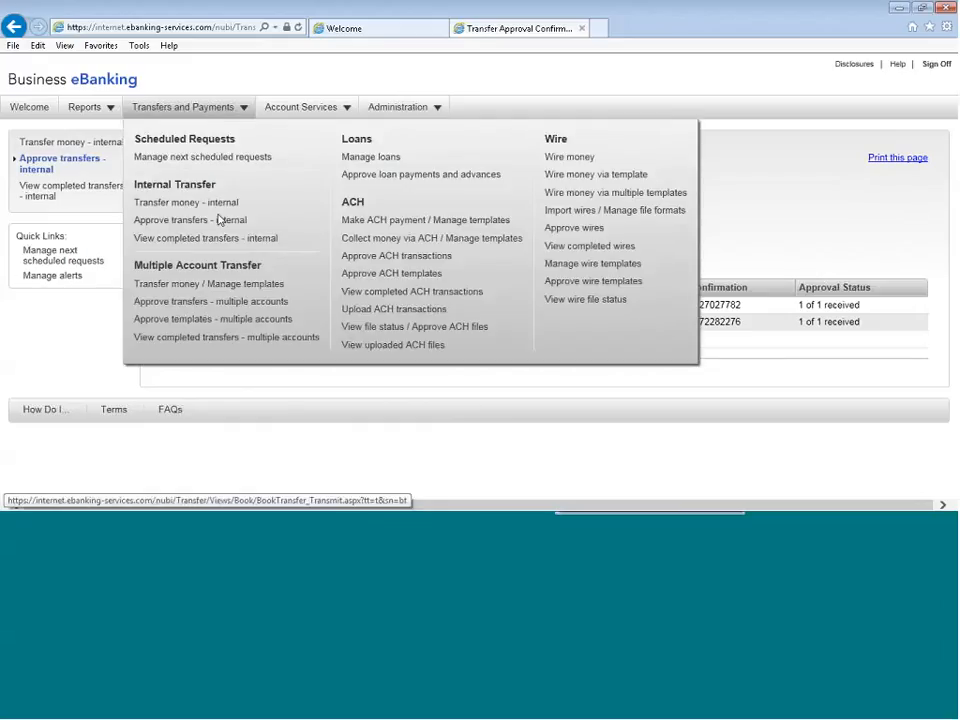
left_click(151, 293)
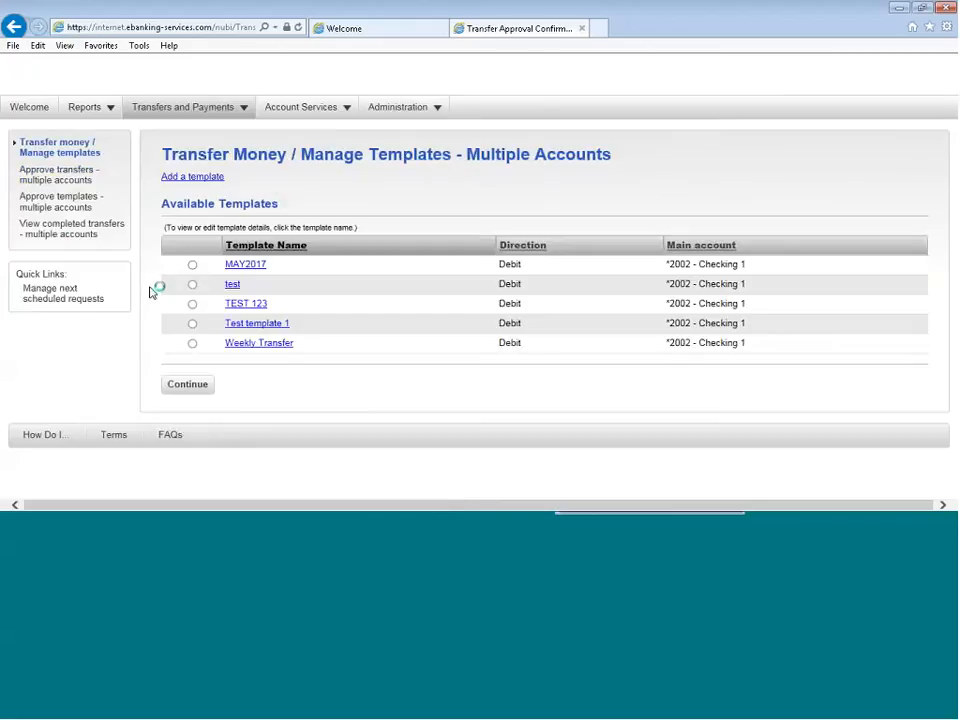
left_click(184, 187)
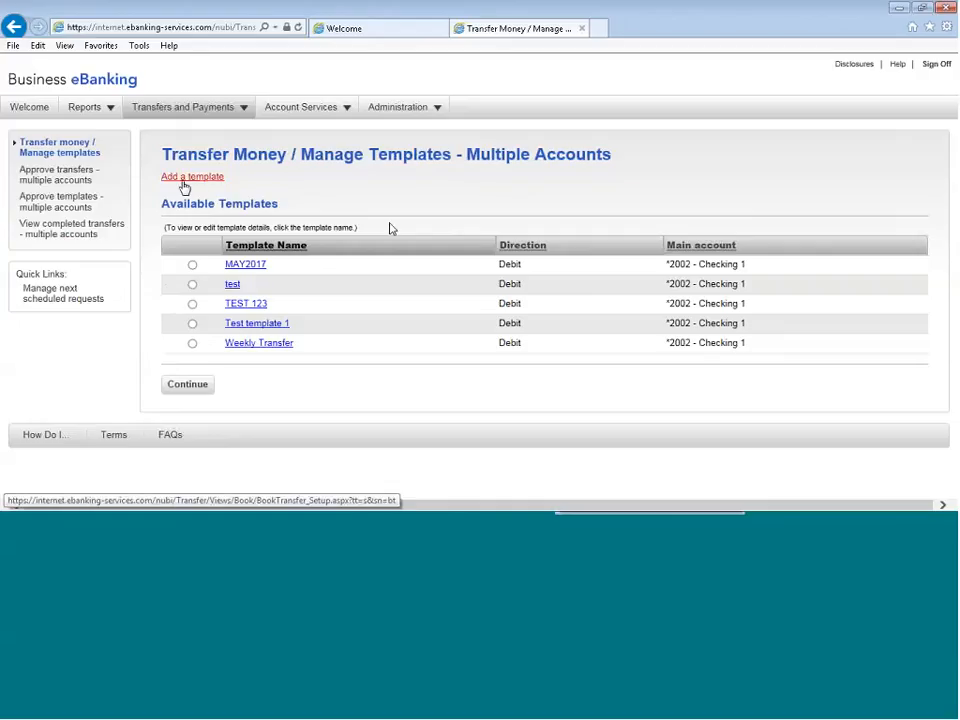
left_click(332, 215)
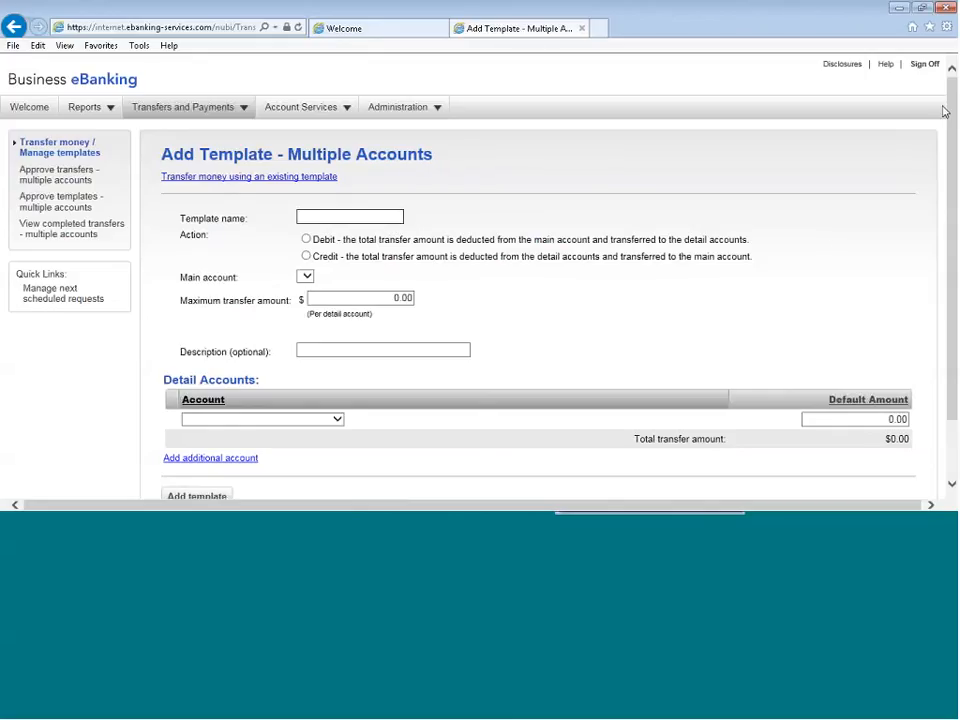
type("MAY3117")
left_click(306, 239)
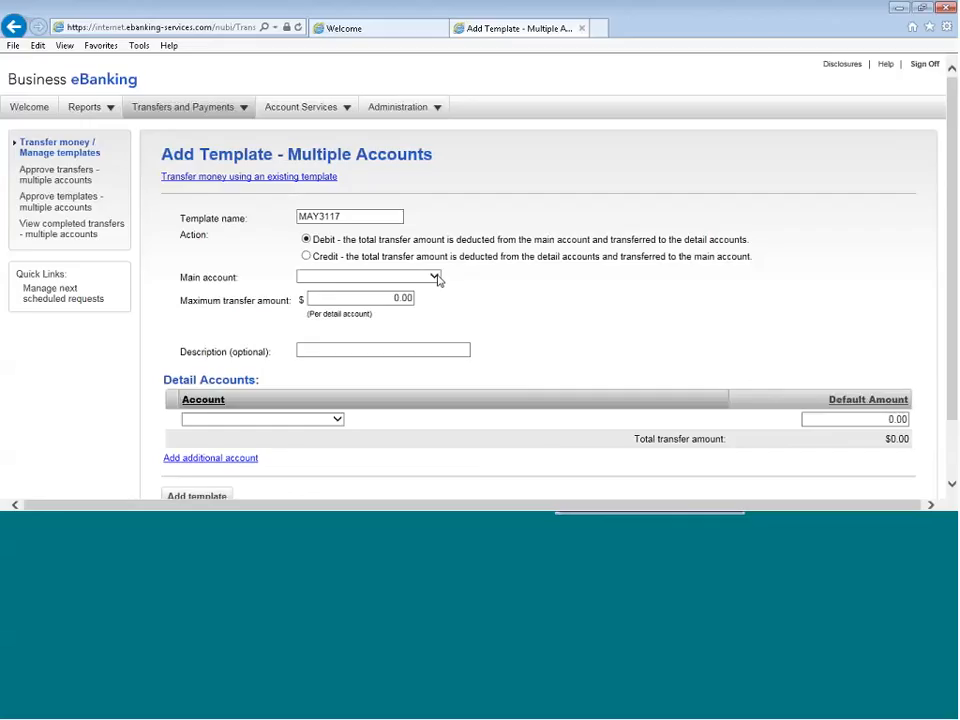
Set the template's main account to Checking 1 and its maximum transfer amount to $5,000.00 per detail account
left_click(435, 277)
left_click(423, 287)
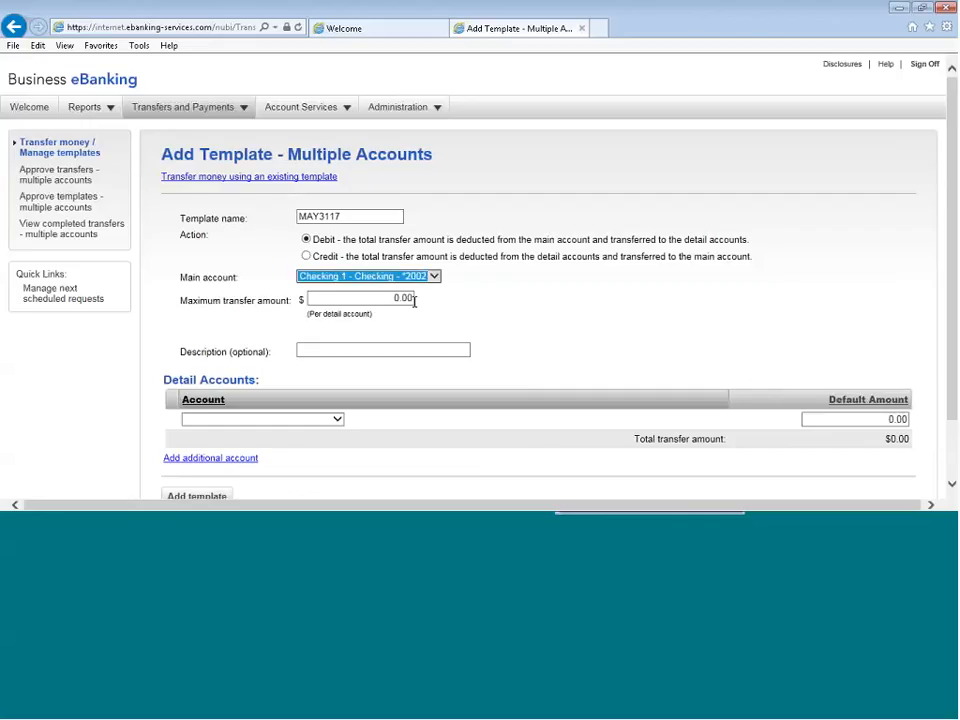
left_click(383, 298)
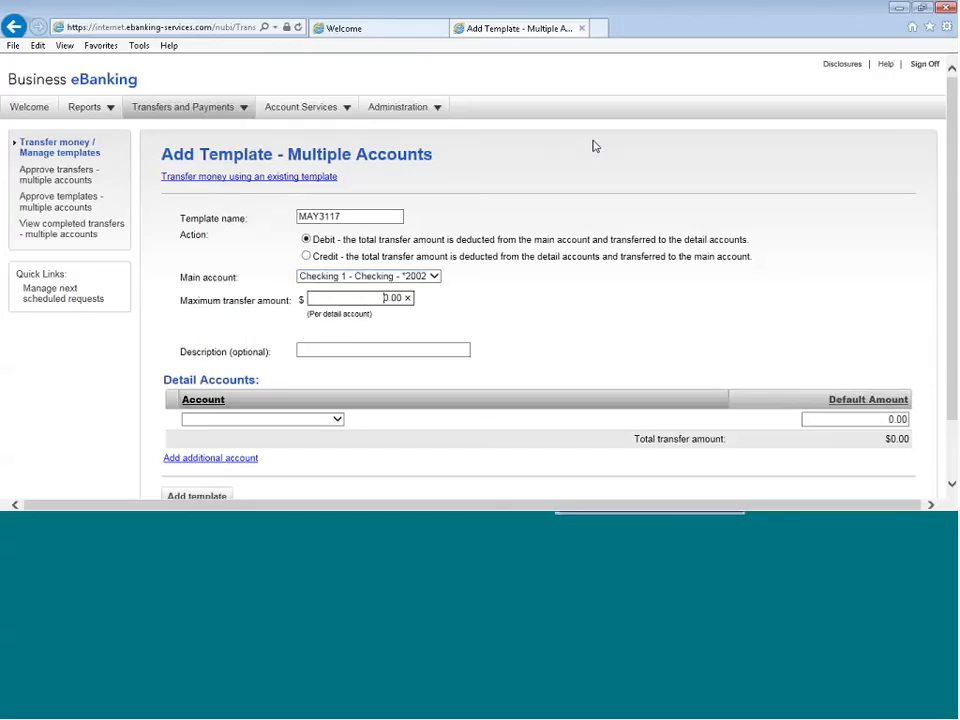
type("500")
key("Tab")
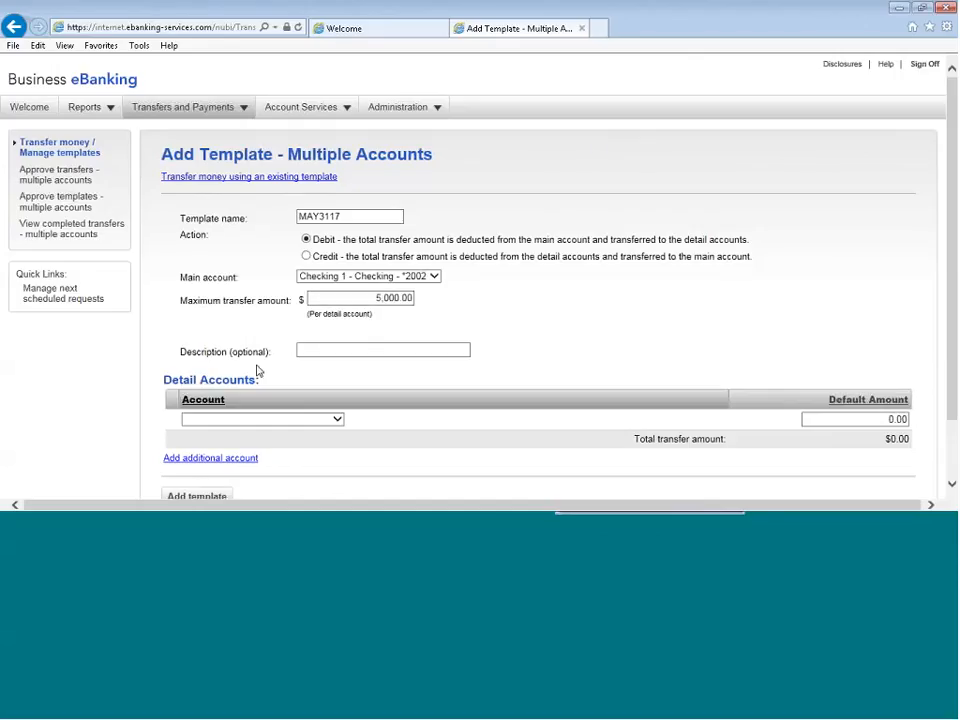
Add Checking 2 and Money Mkt as the template's detail accounts
scroll(655, 357, "down", 2)
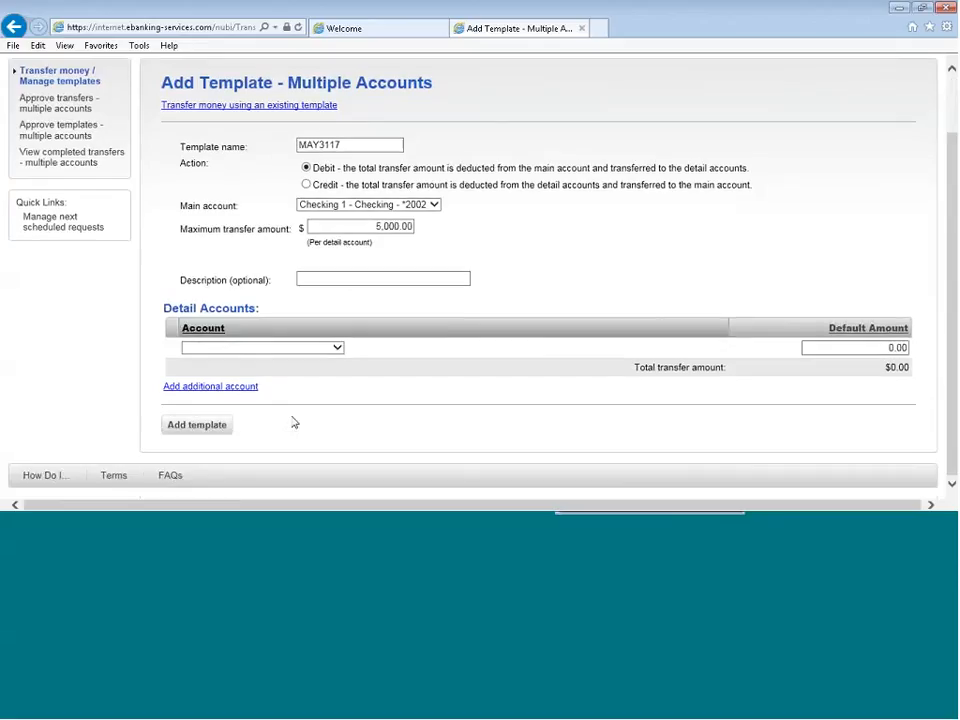
left_click(338, 348)
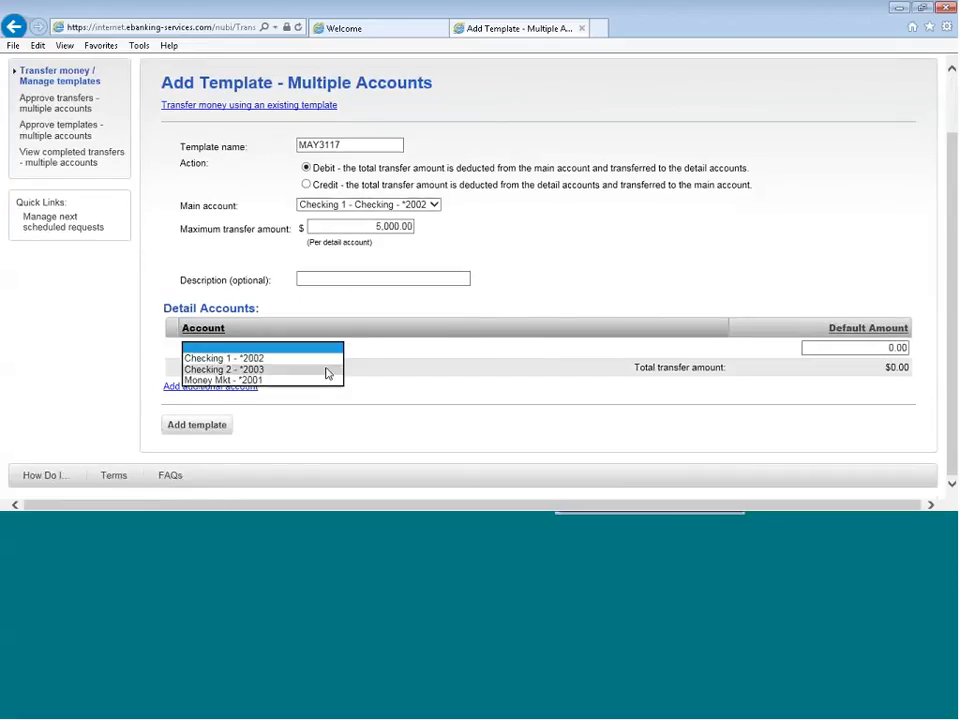
left_click(328, 369)
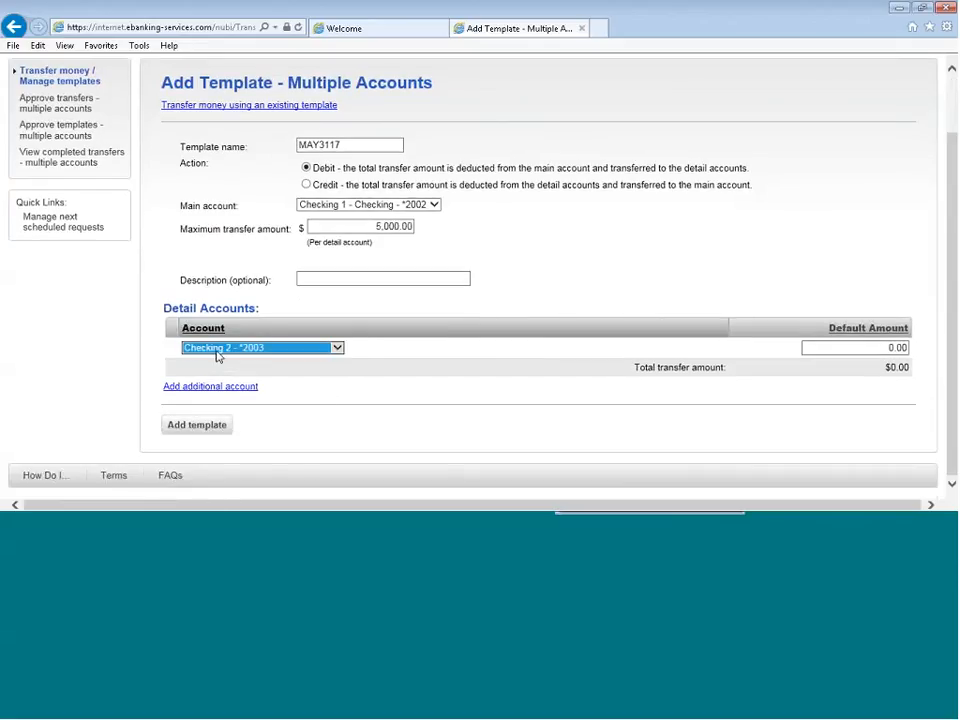
left_click(868, 348)
left_click(210, 386)
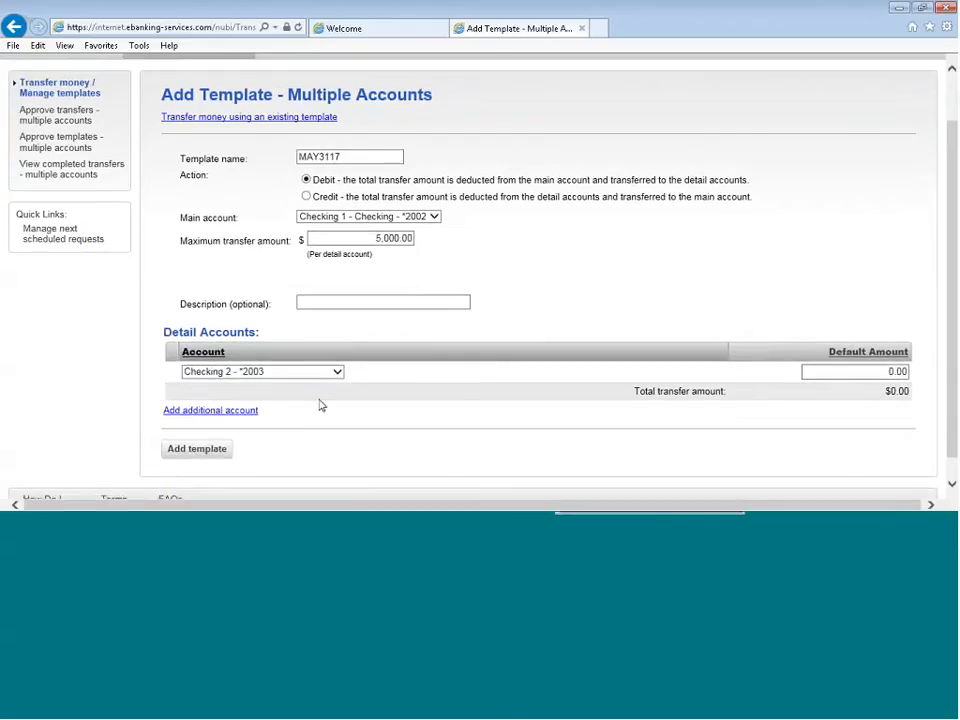
left_click(320, 387)
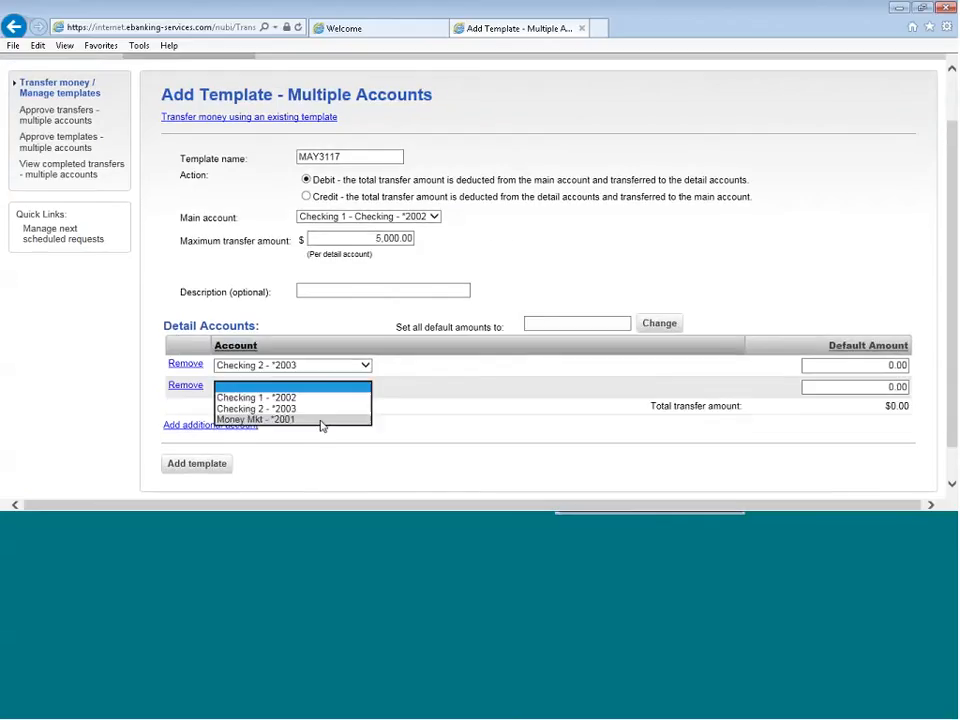
left_click(321, 419)
left_click(491, 425)
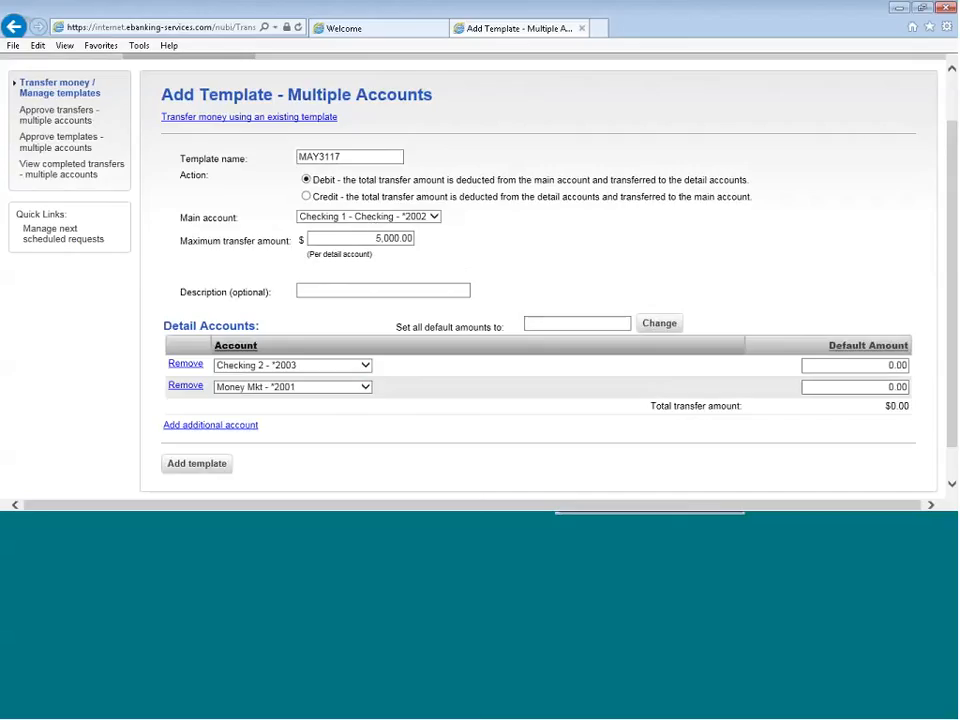
Set the default amounts to 4,000.00 for Checking 2 and 3,500.00 for Money Mkt
left_click(879, 368)
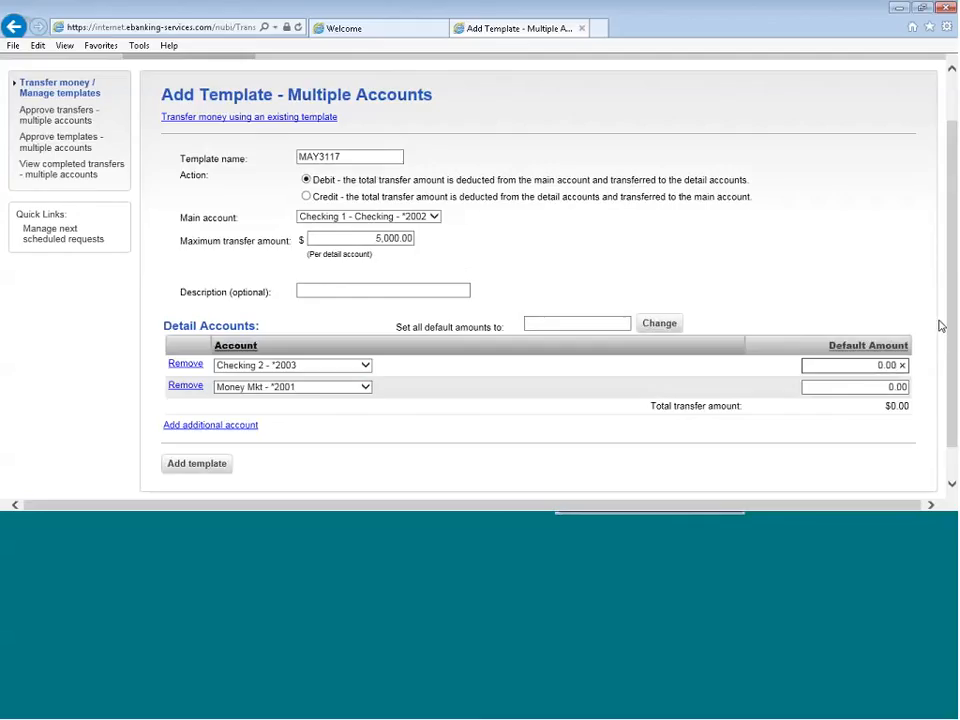
type("4000")
key("Tab")
type("350")
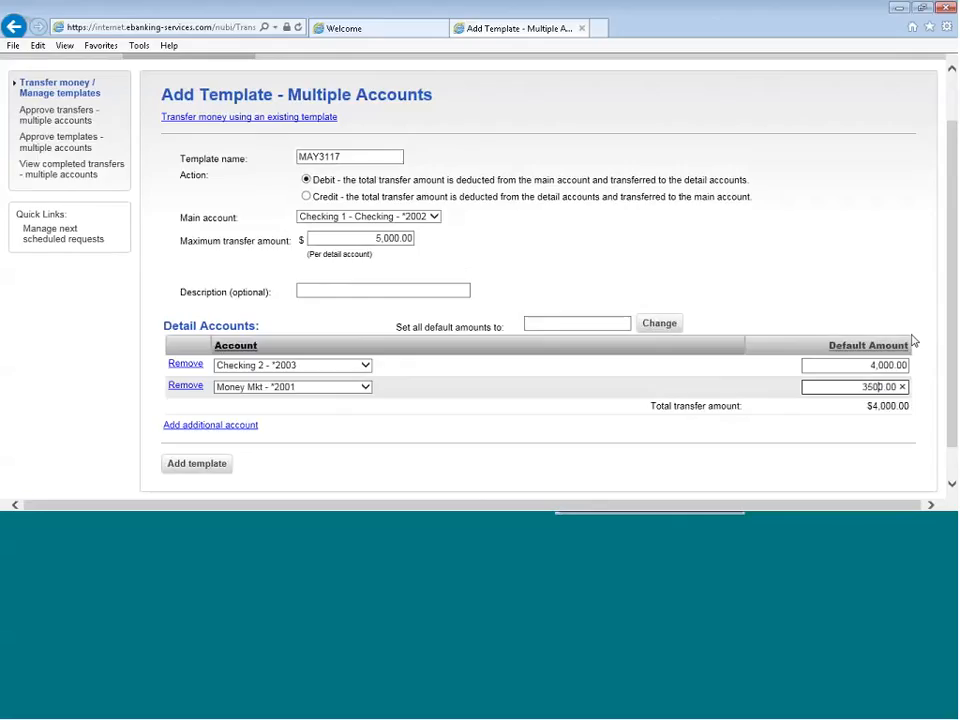
left_click(796, 275)
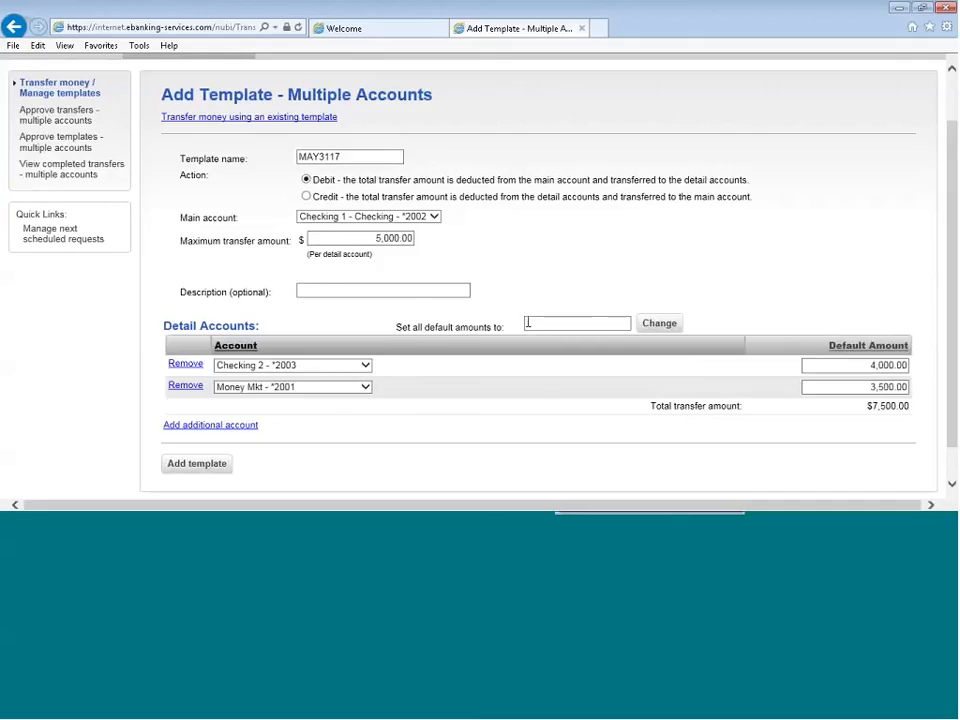
Set all detail accounts' default amounts to 5,000.00 at once and add the template
type("5,0")
type("00.00")
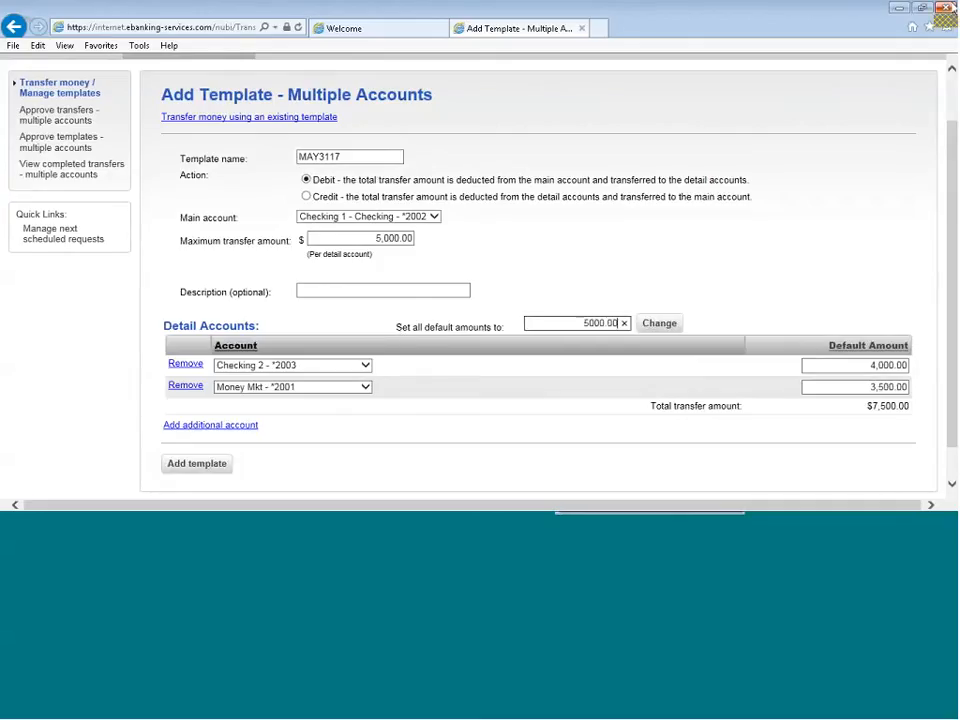
left_click(660, 323)
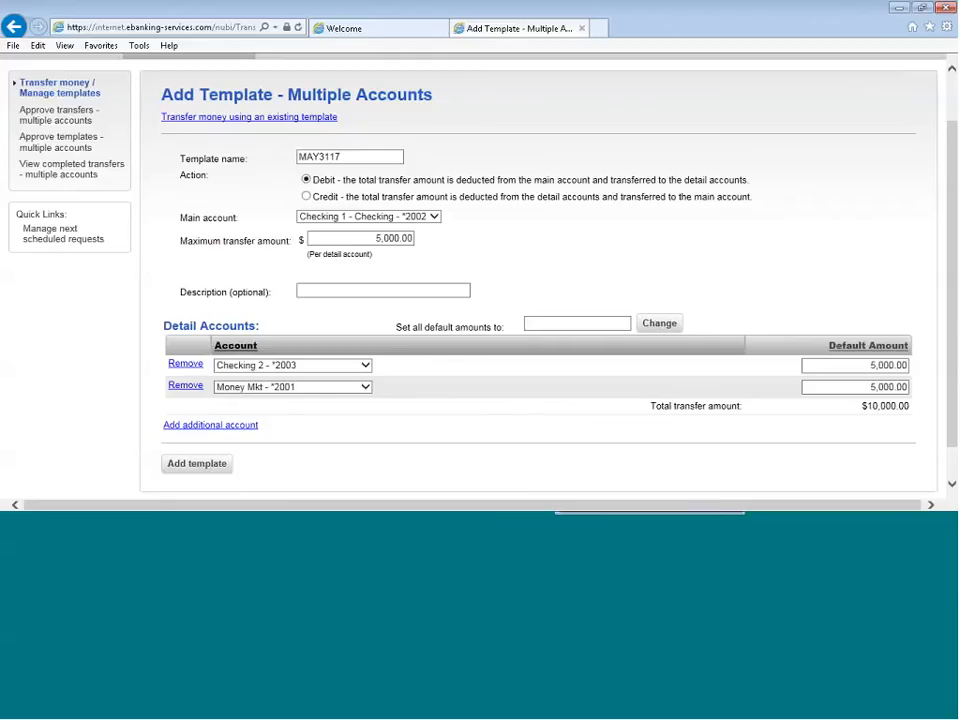
left_click(203, 465)
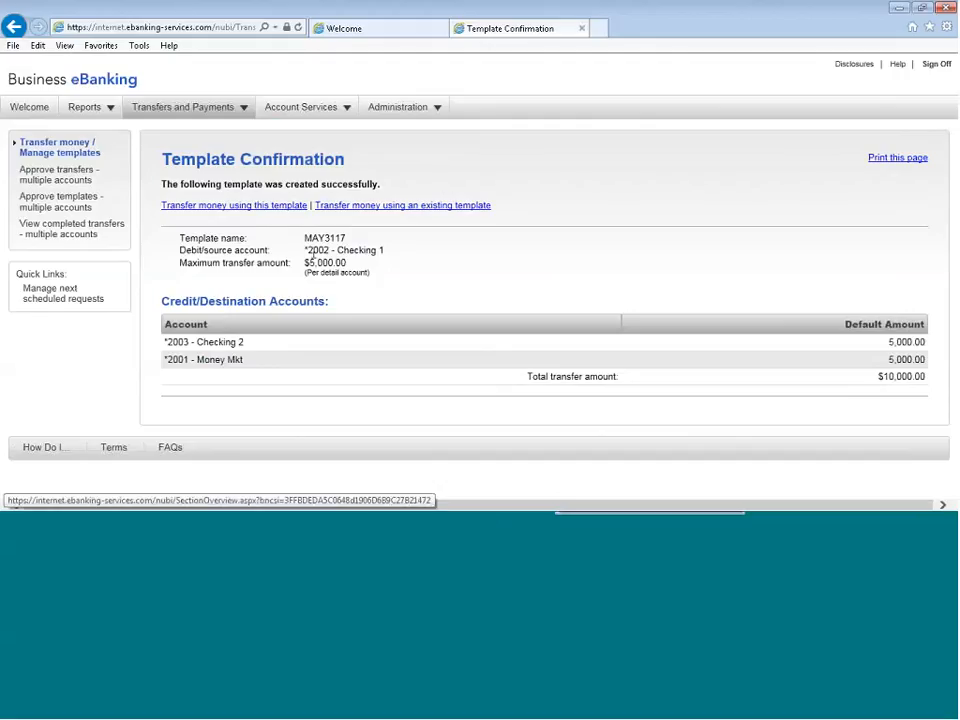
Start a multiple-account transfer from the MAY2017 template, keeping its preset amounts, and continue to verification
mouse_move(190, 107)
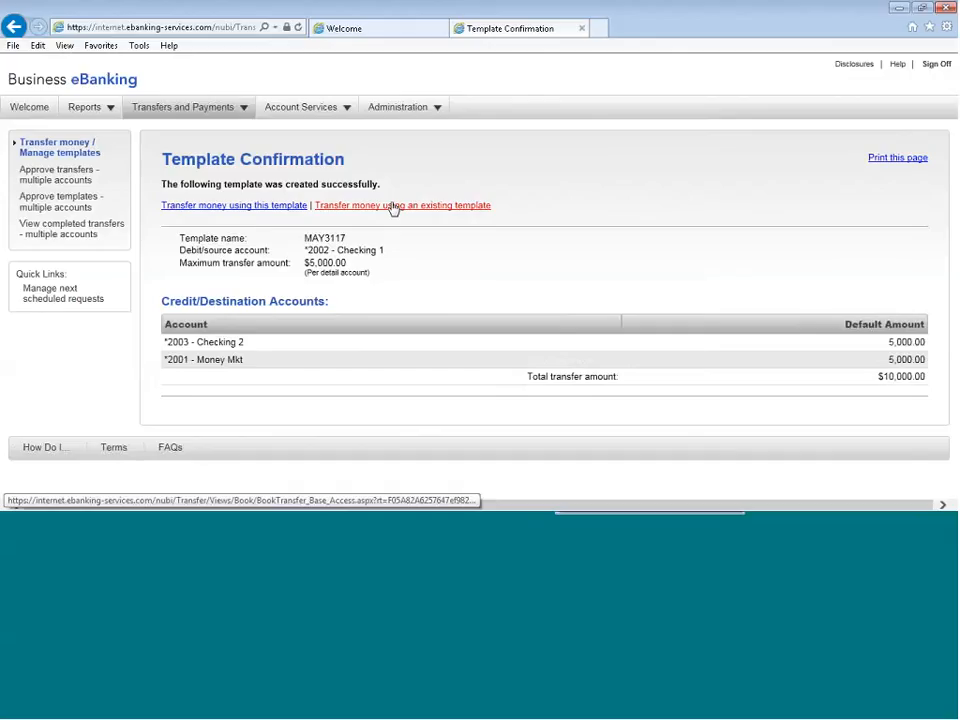
left_click(40, 150)
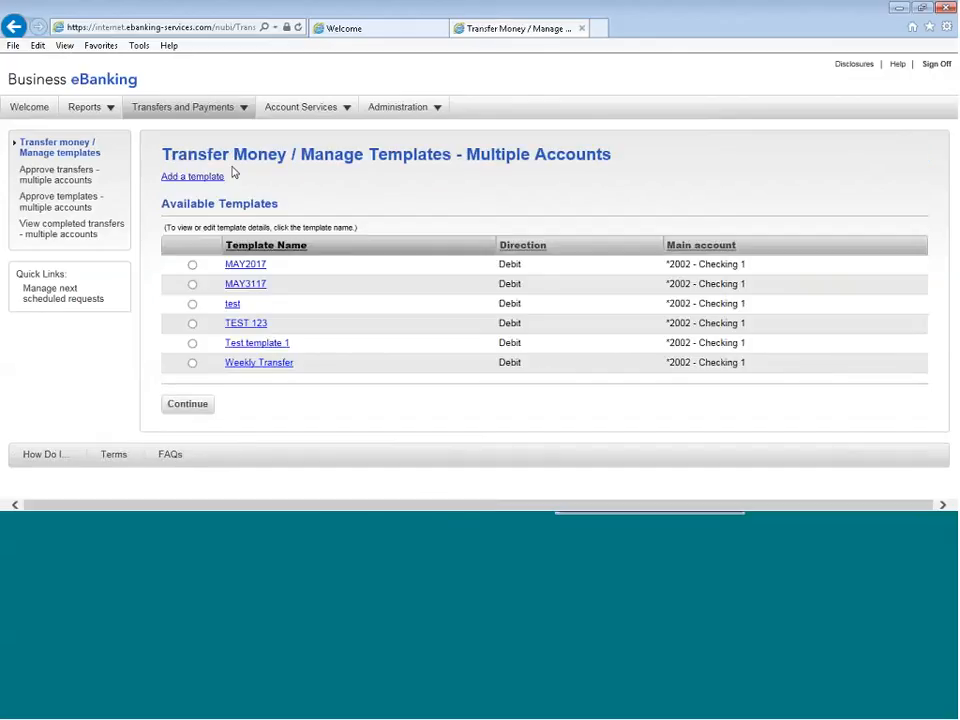
left_click(192, 264)
left_click(188, 410)
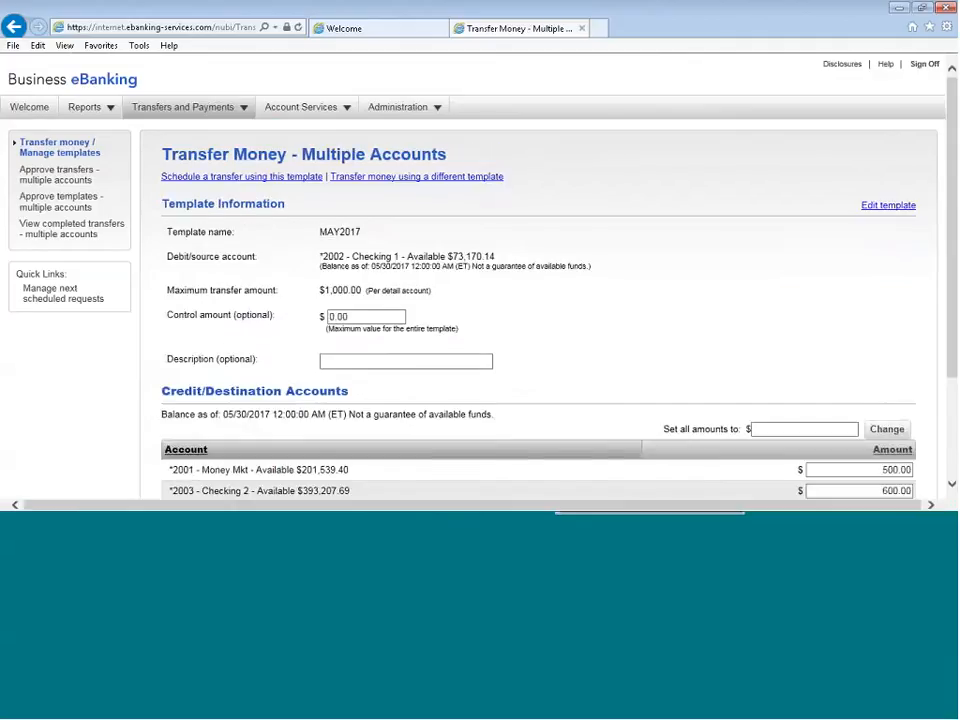
scroll(815, 270, "down", 1)
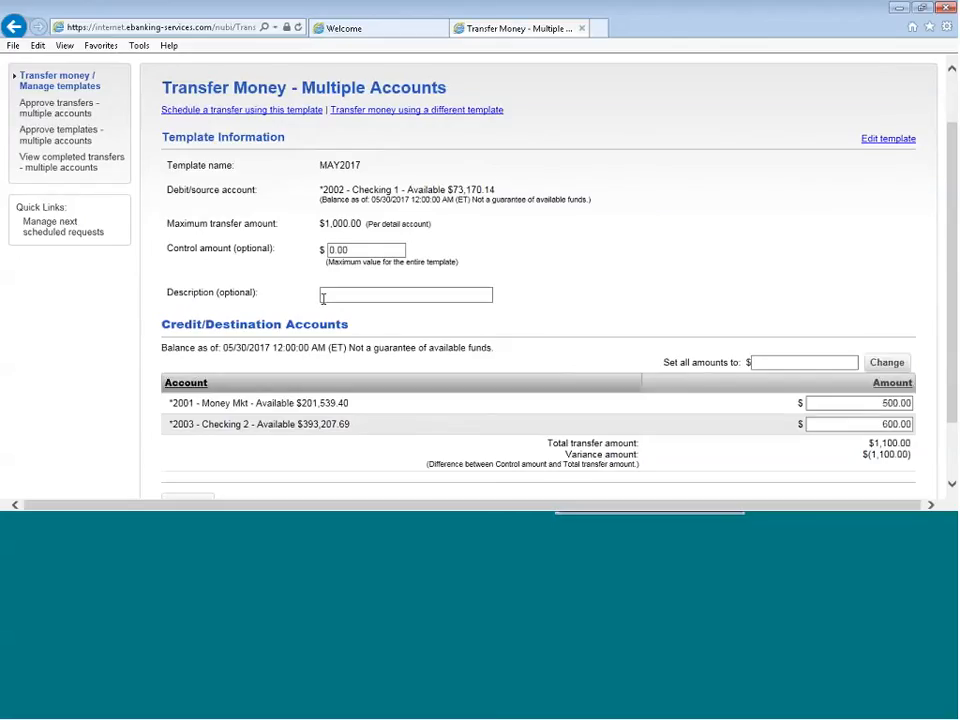
scroll(718, 272, "down", 2)
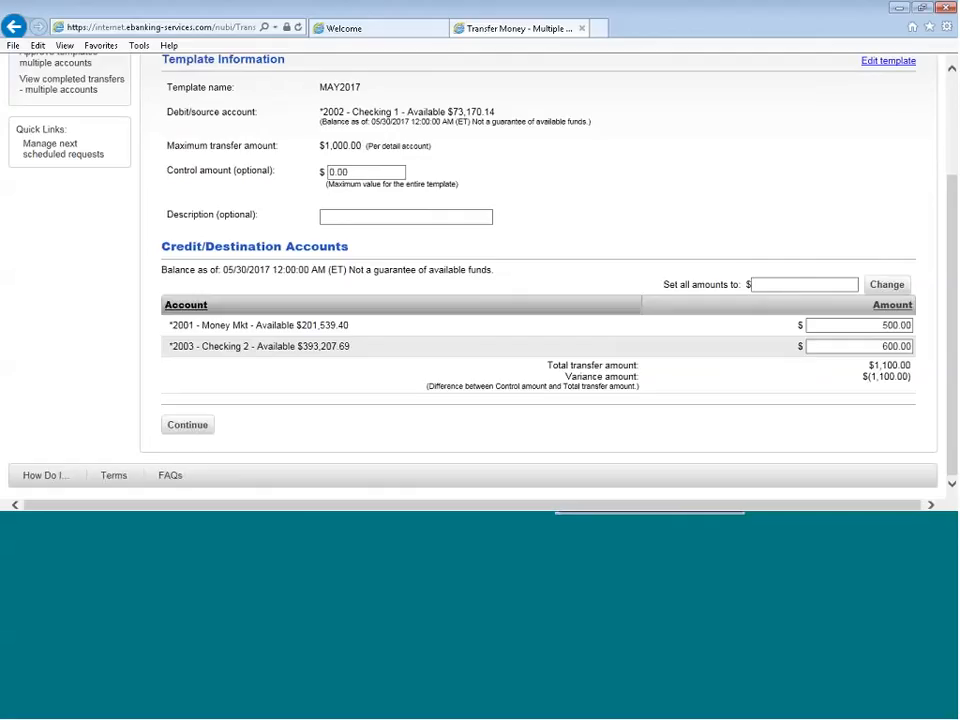
left_click(185, 426)
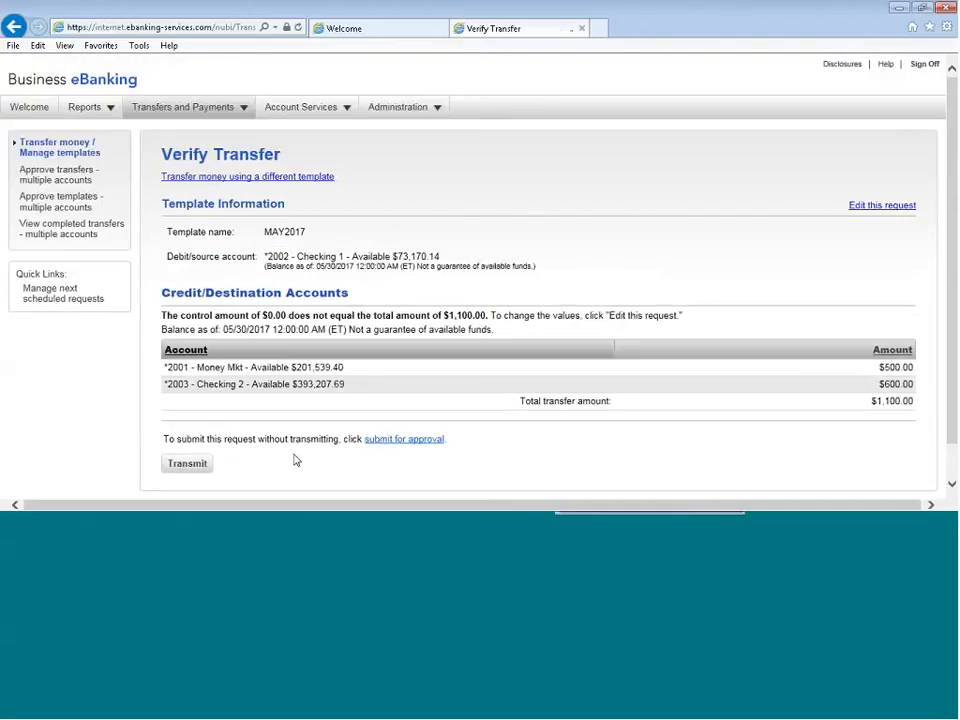
Transmit the MAY2017 transfer request and open the approvals page for multiple-account transfers
scroll(295, 460, "down", 1)
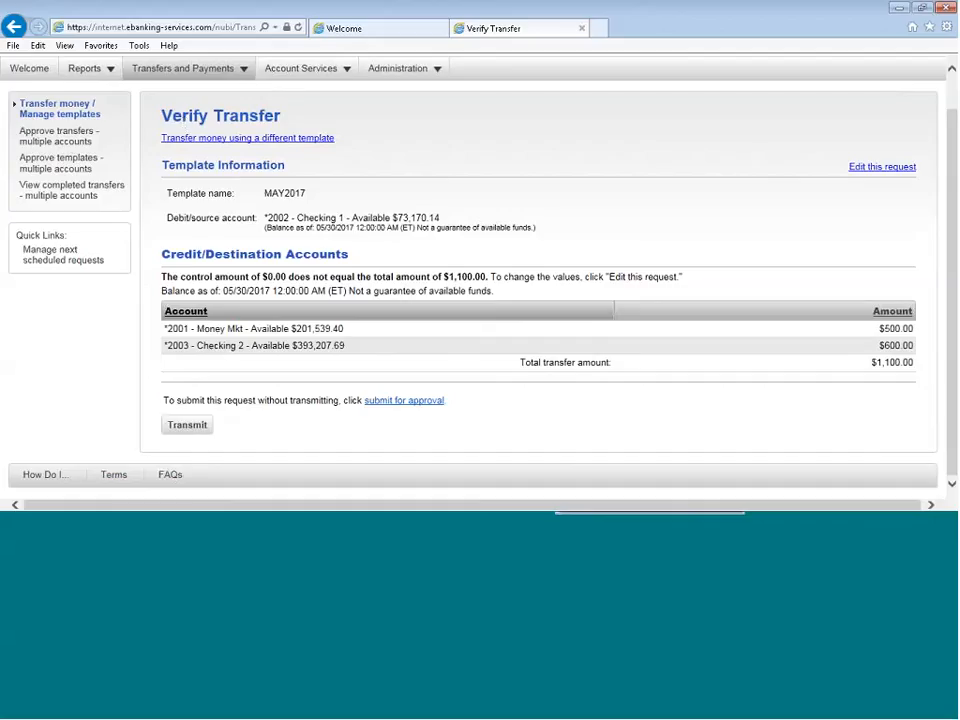
left_click(187, 425)
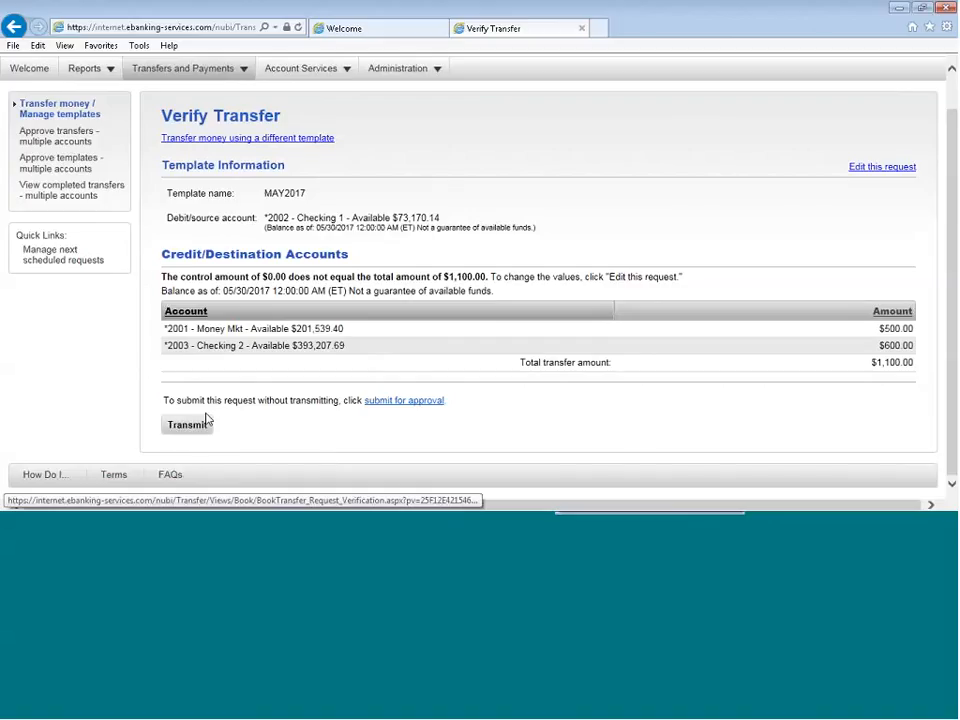
left_click(190, 425)
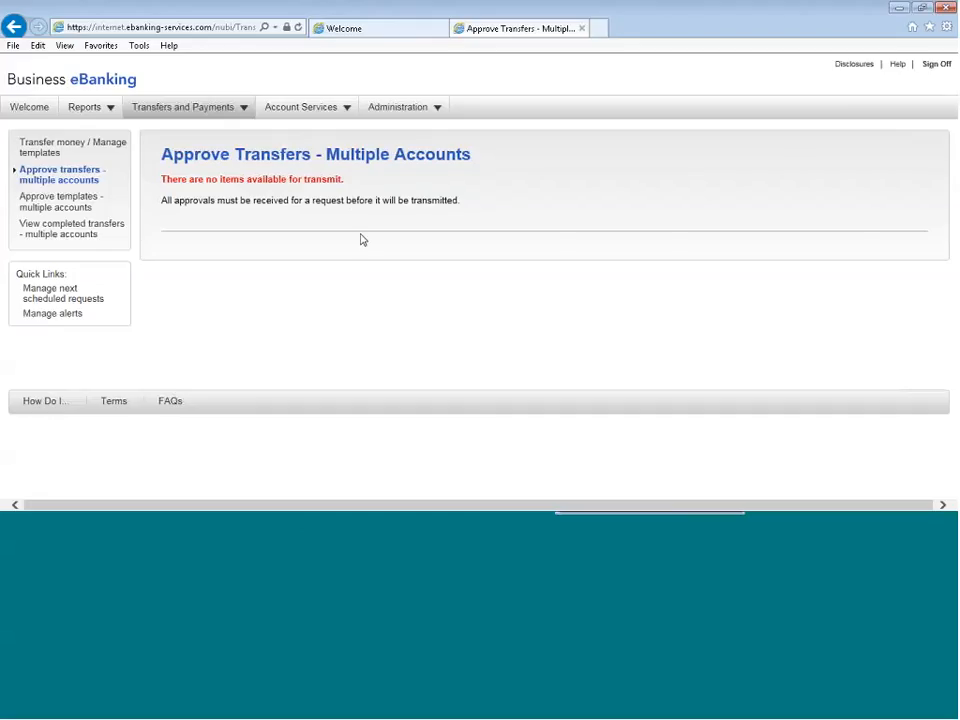
Start a stop check payment request for the Checking 1 account, leaving the expiration date and reason blank
mouse_move(309, 112)
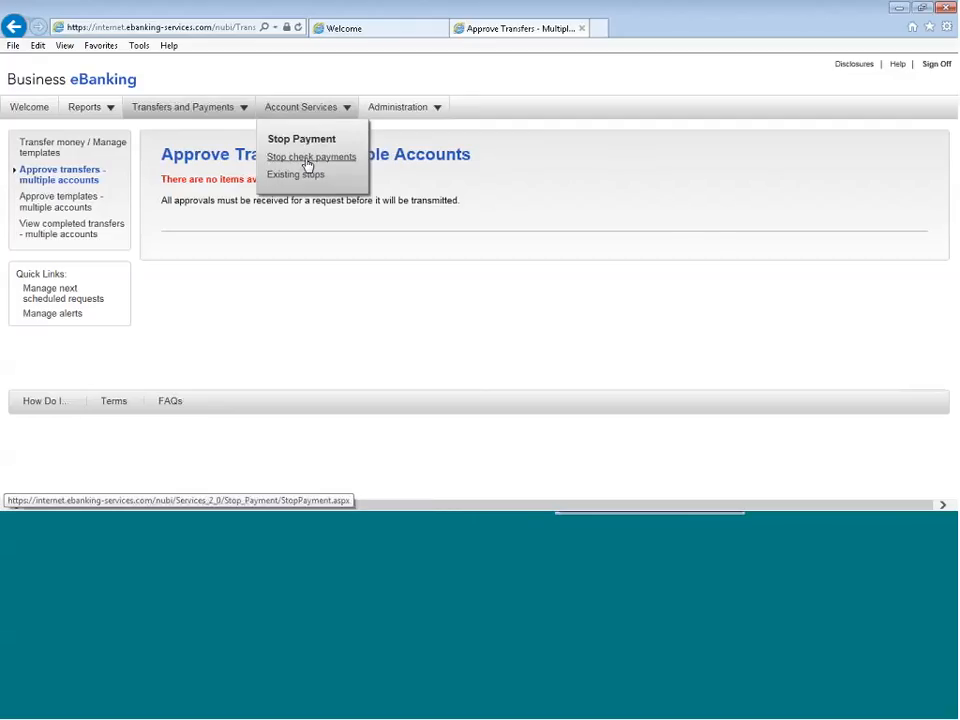
left_click(312, 160)
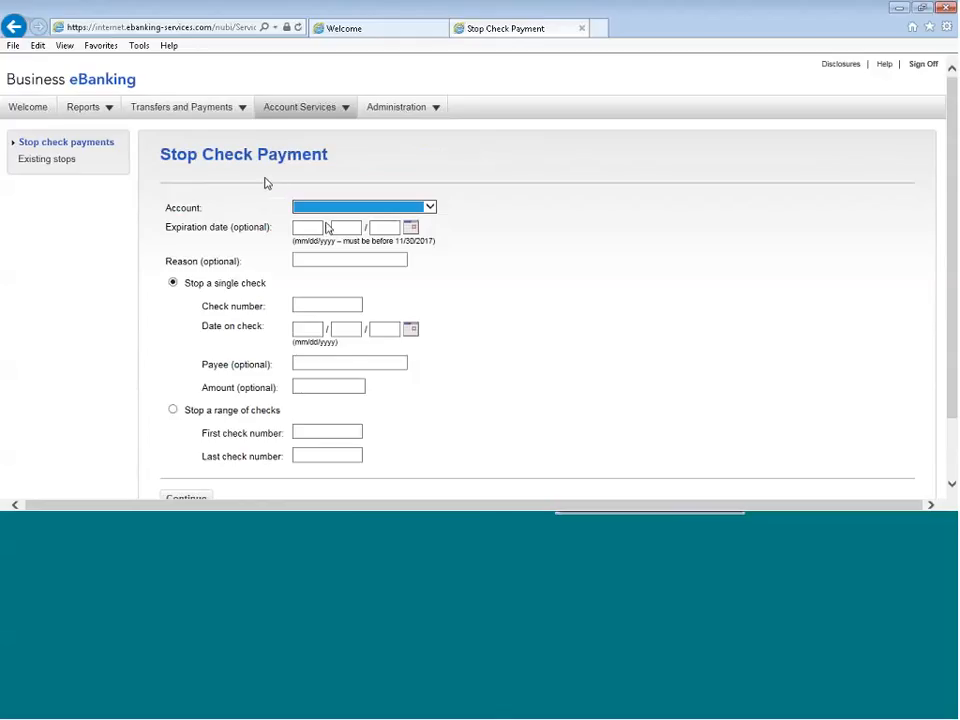
left_click(244, 167)
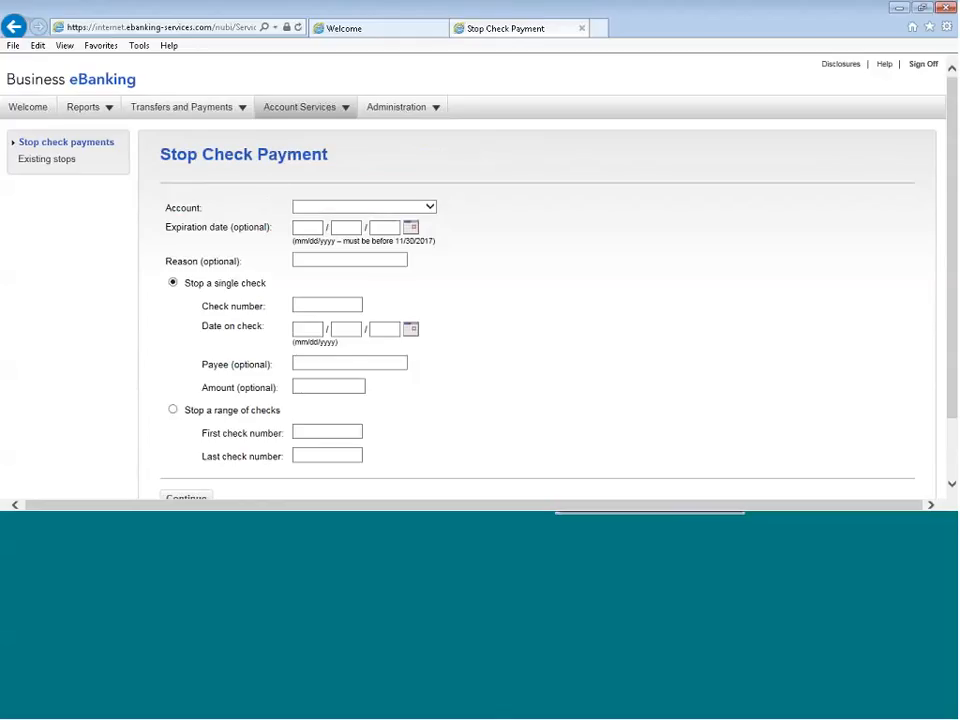
left_click(433, 207)
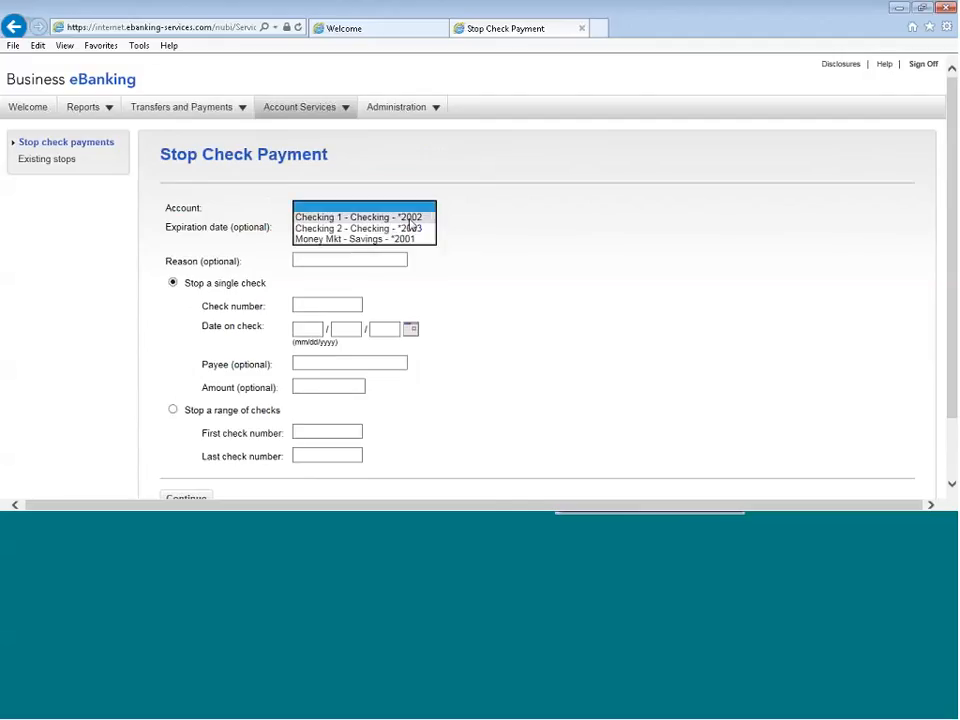
left_click(409, 219)
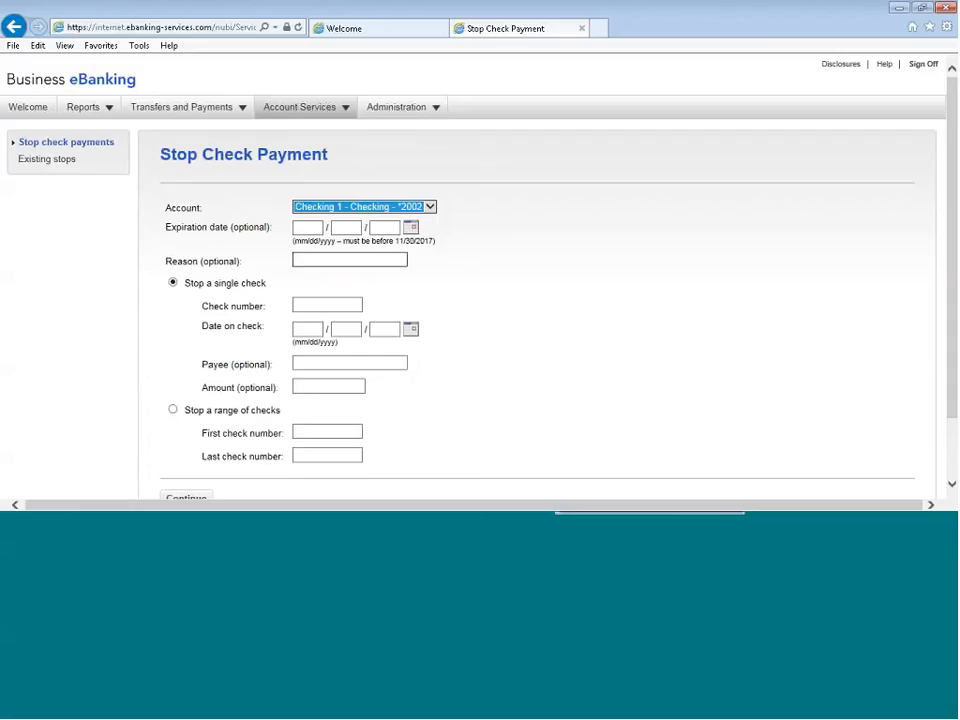
left_click(349, 260)
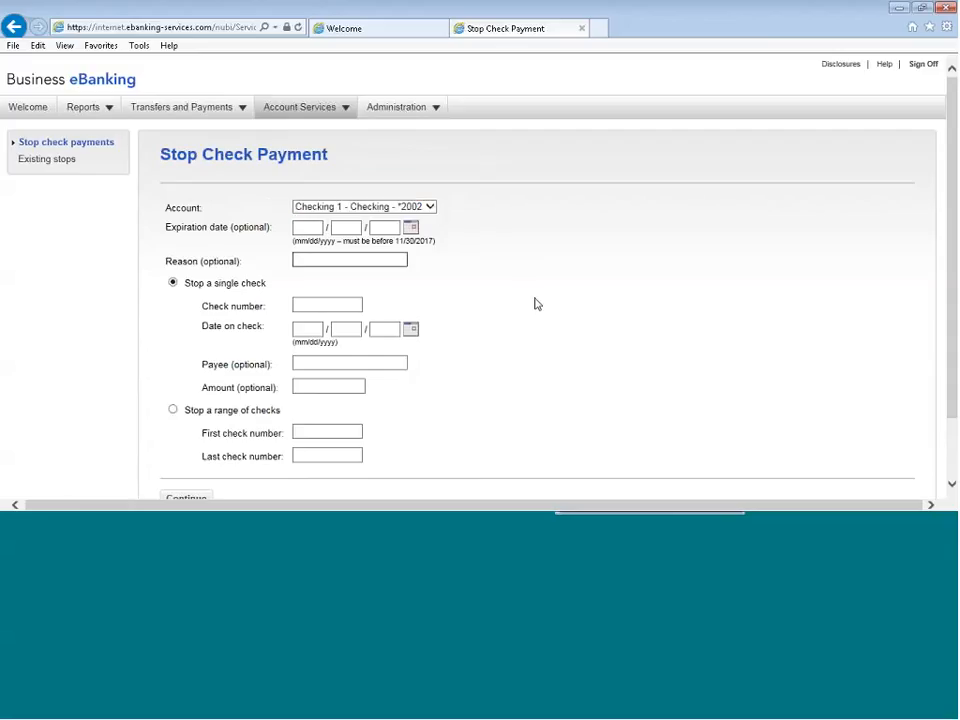
Enter check number 531 for the single-check stop and set the date on the check to 05/01/2017
scroll(536, 304, "down", 1)
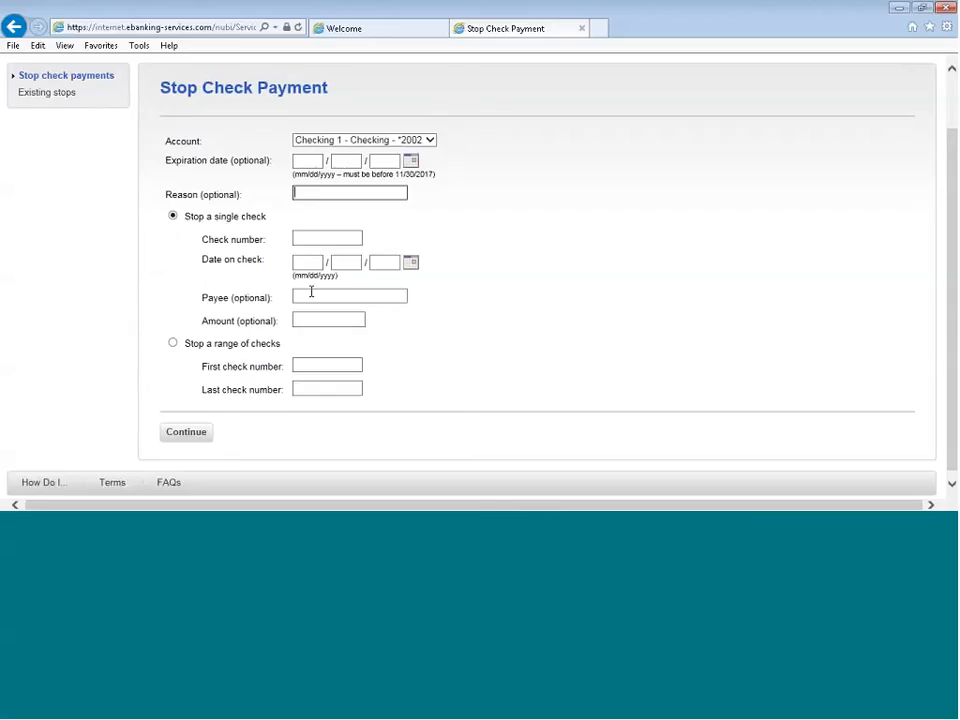
left_click(300, 240)
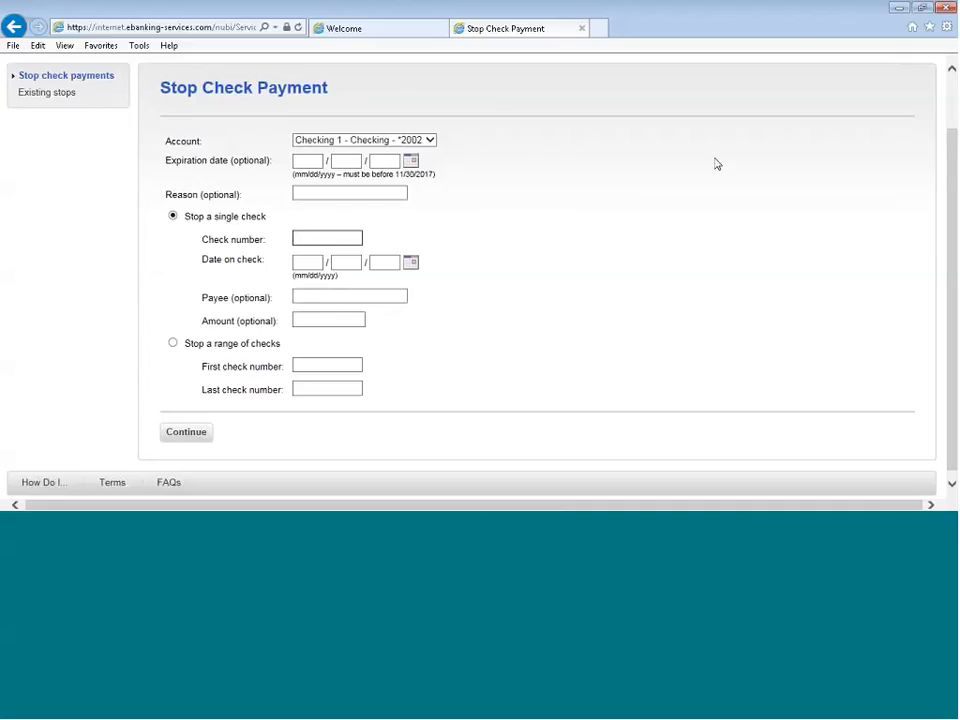
type("531")
left_click(411, 265)
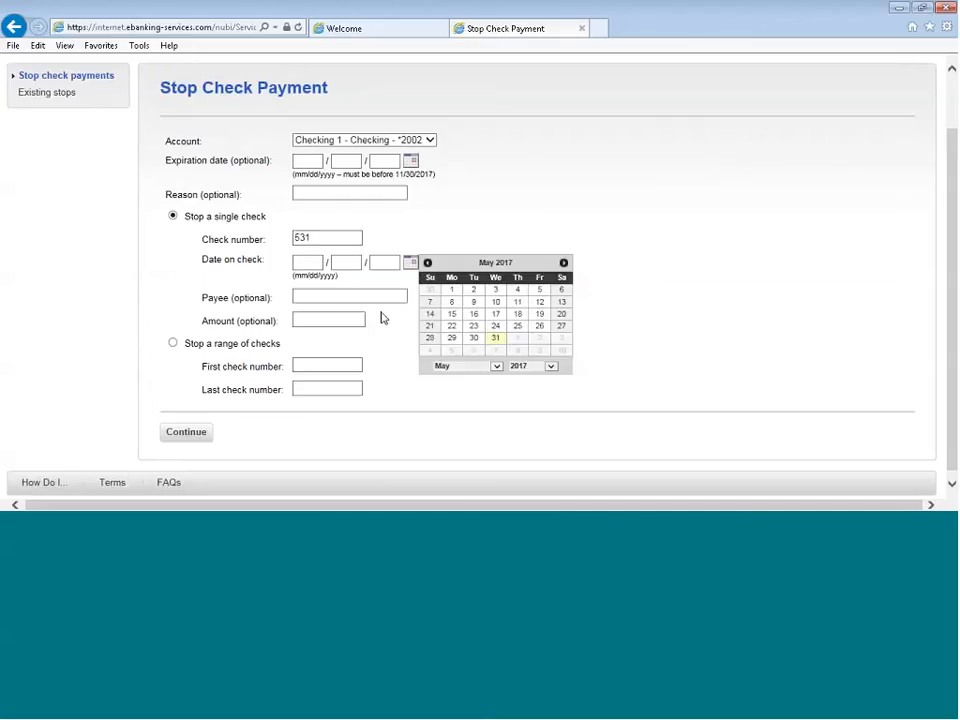
left_click(452, 292)
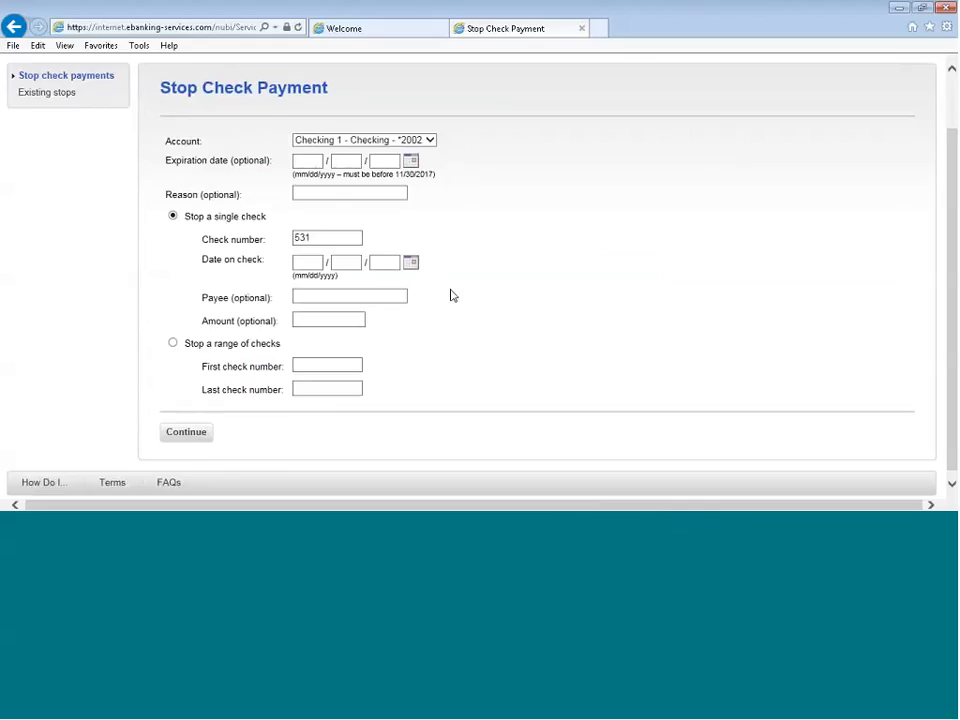
left_click(324, 298)
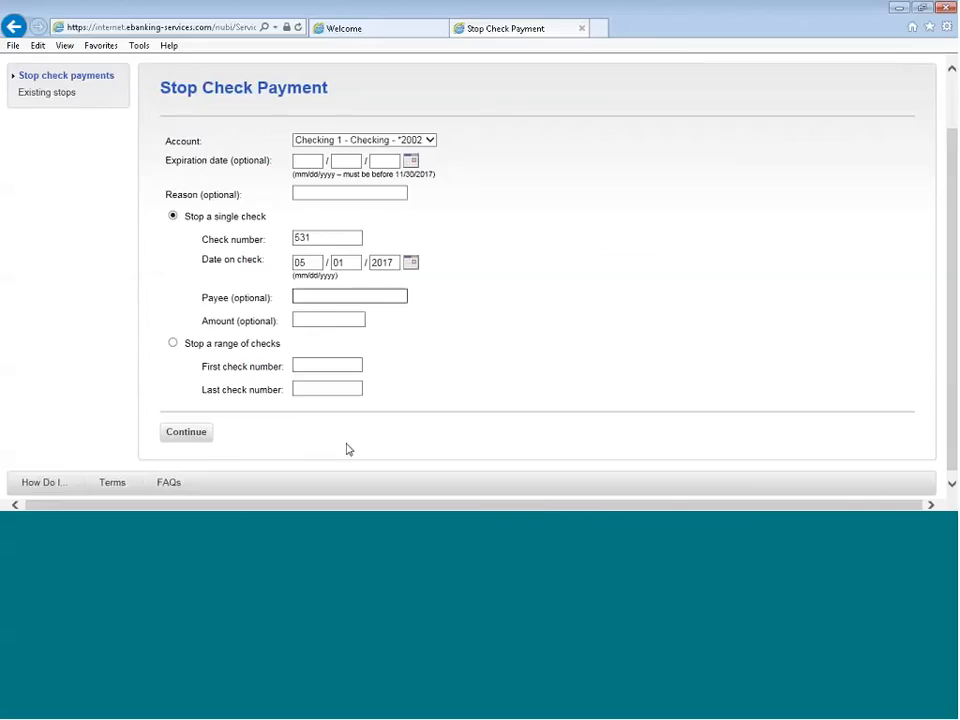
Leave the check range fields empty and continue the single-check stop request to verification
left_click(197, 438)
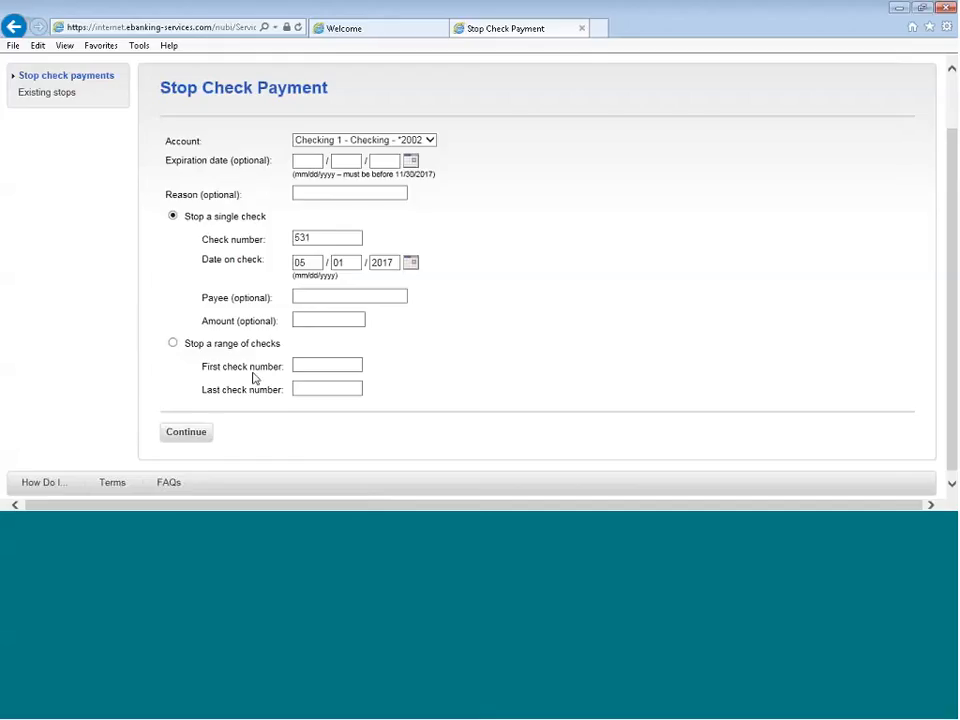
left_click(316, 366)
left_click(301, 390)
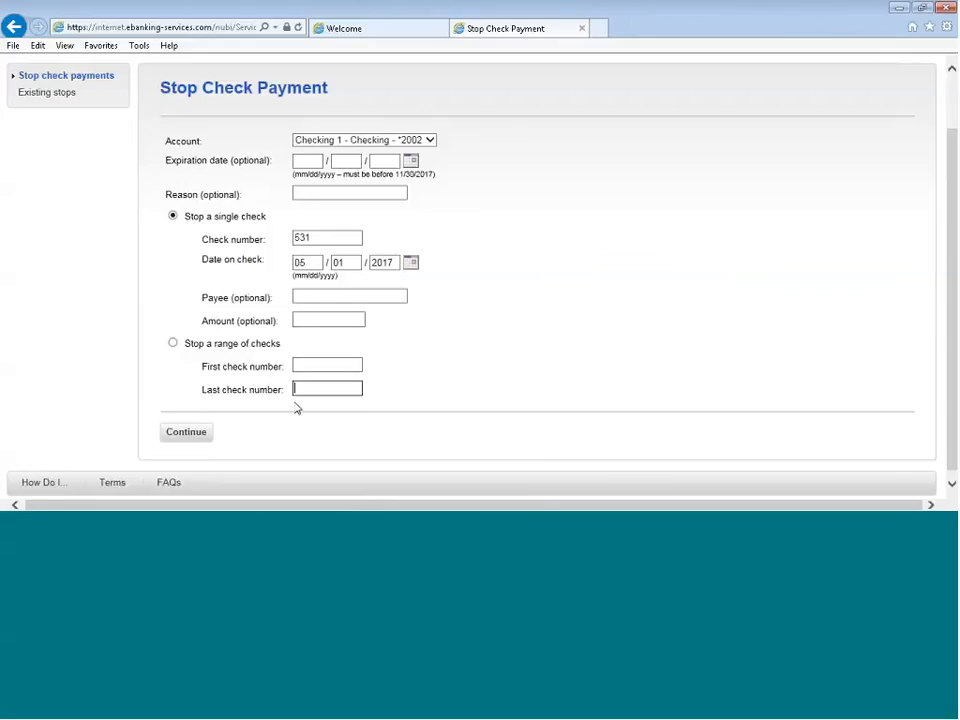
left_click(188, 440)
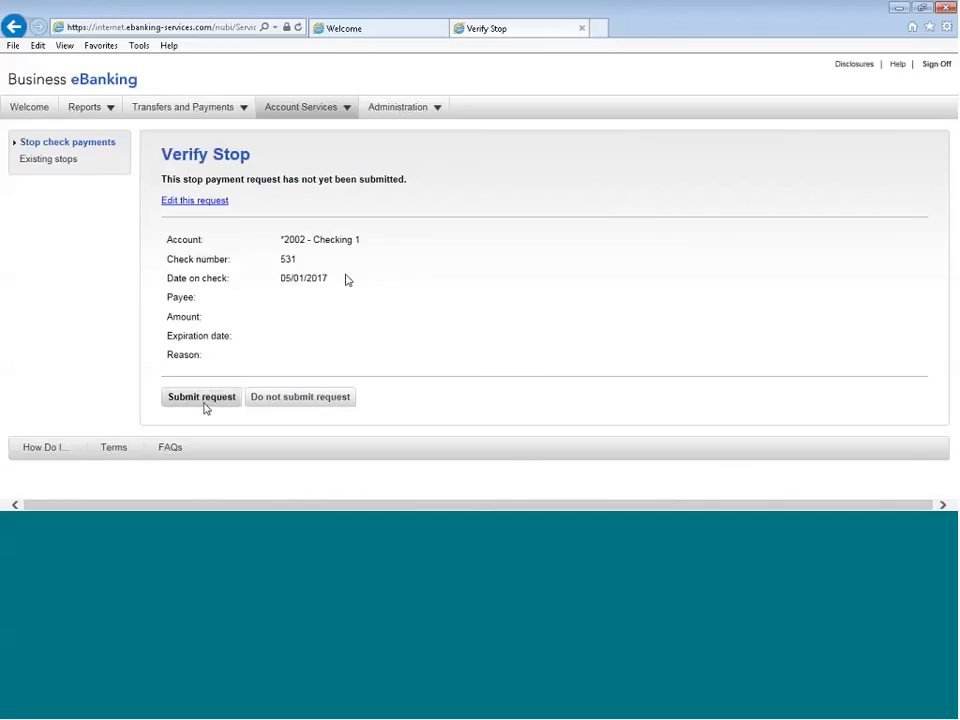
Reopen the stop request for editing, keep its details as entered, and submit the verified request
left_click(181, 203)
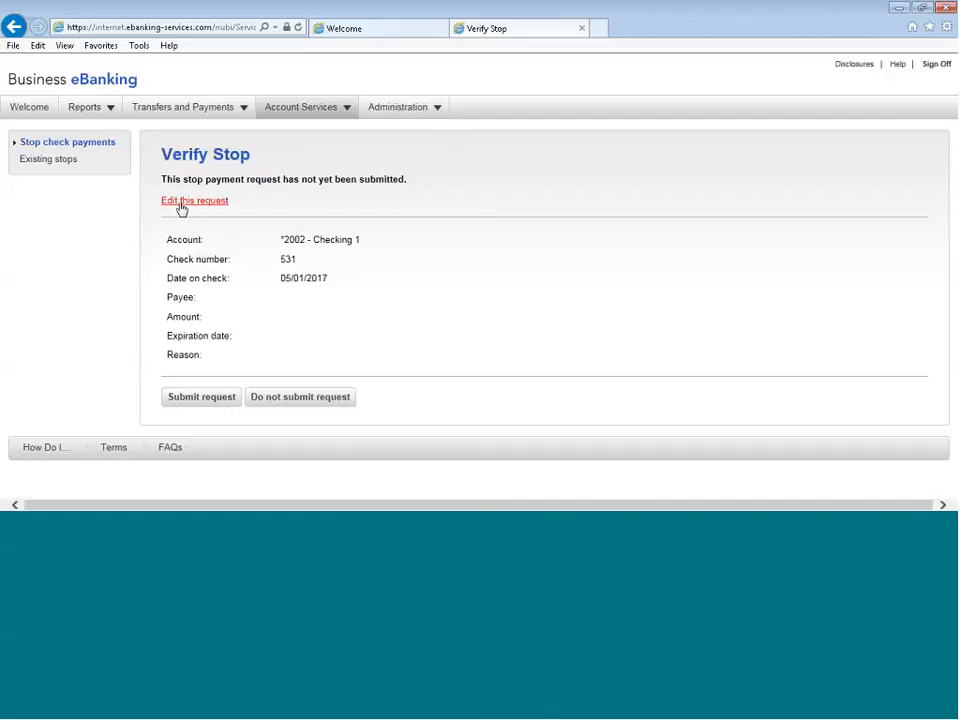
scroll(368, 289, "down", 1)
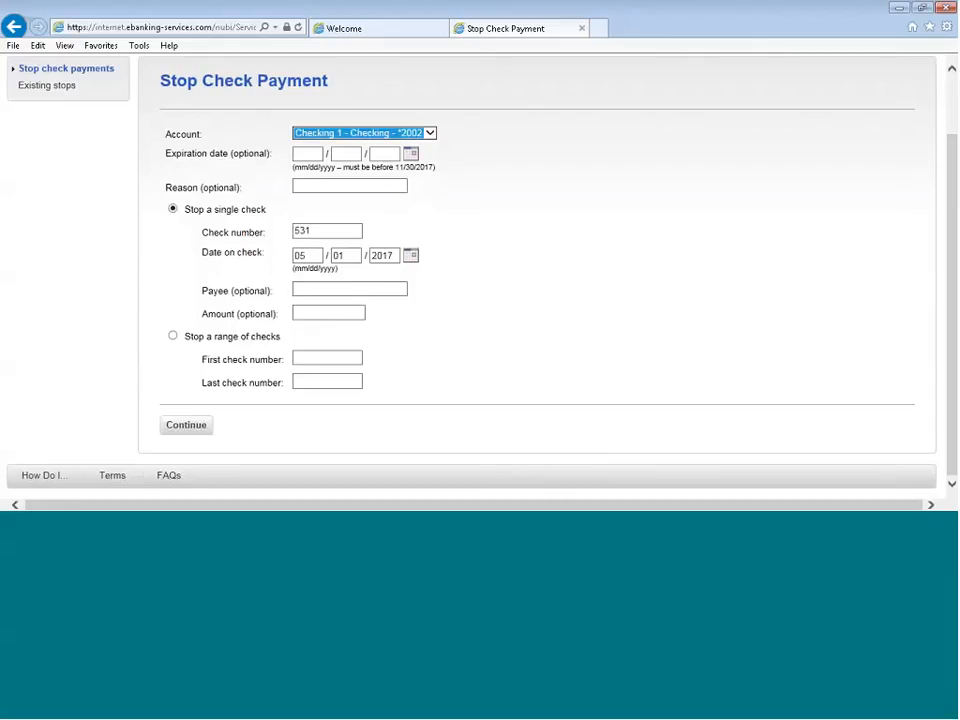
left_click(186, 425)
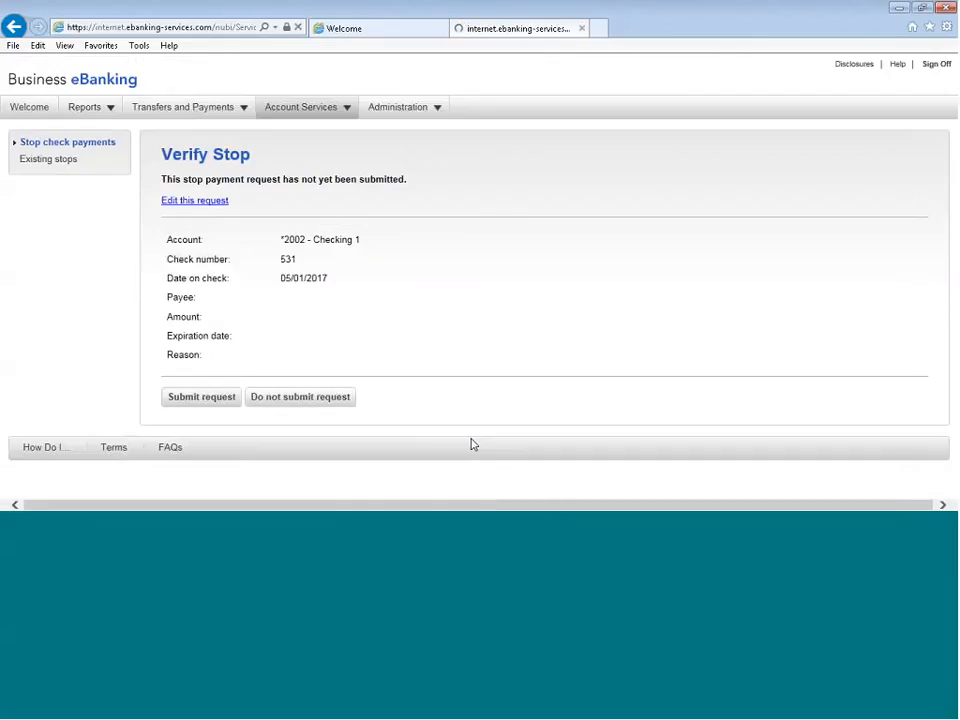
left_click(202, 400)
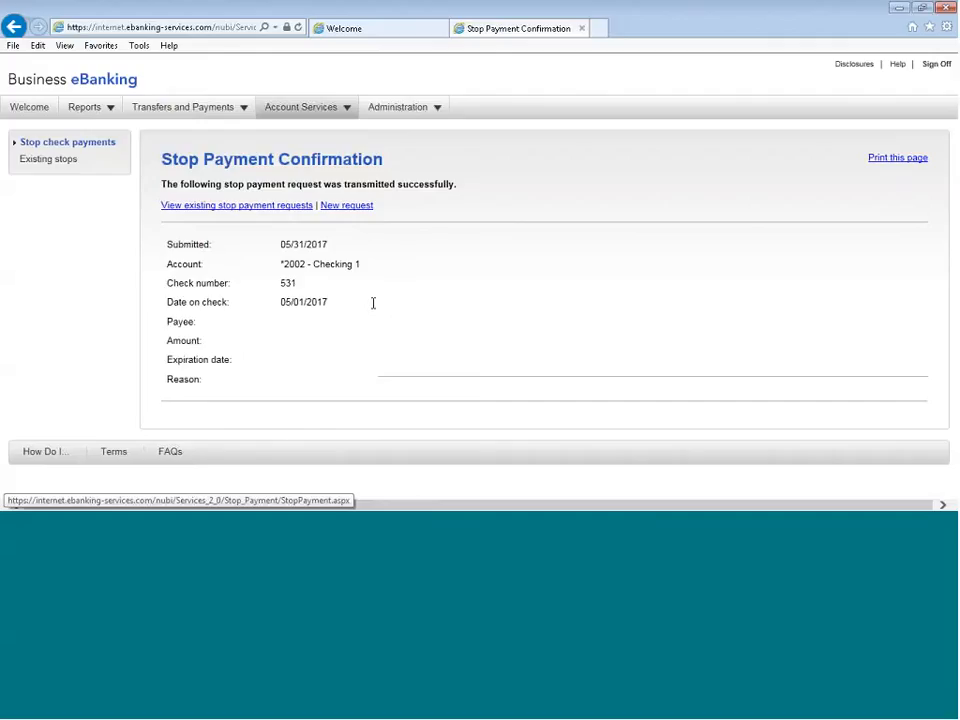
Generate a report of existing stop payments for all accounts, keeping the preset date range 05/01/2017 to 05/31/2017
left_click(181, 211)
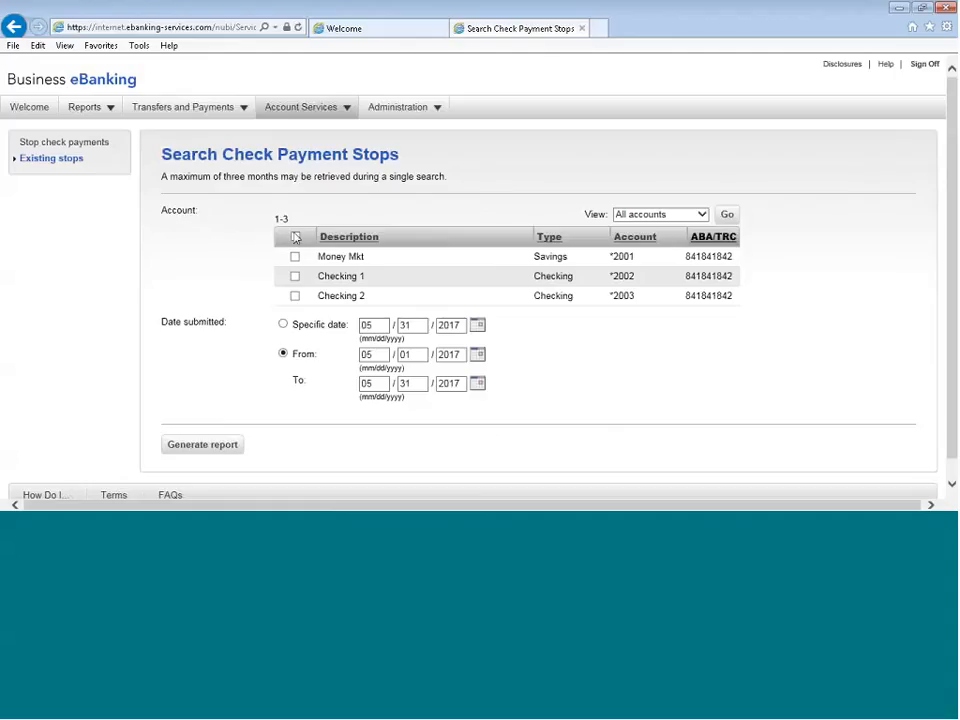
left_click(295, 237)
left_click(189, 455)
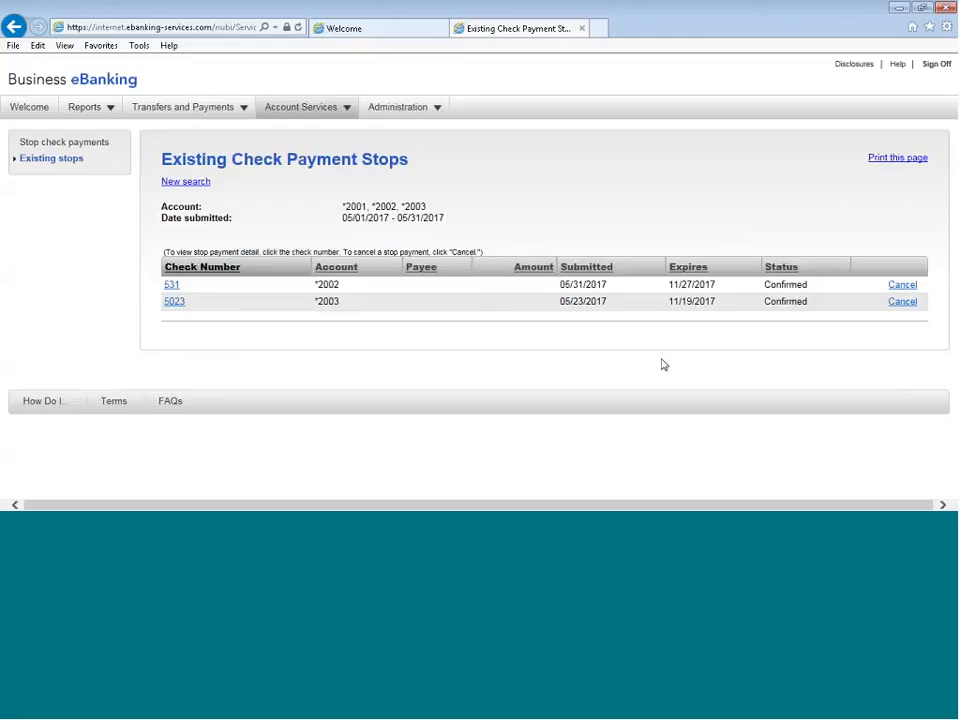
left_click(317, 6)
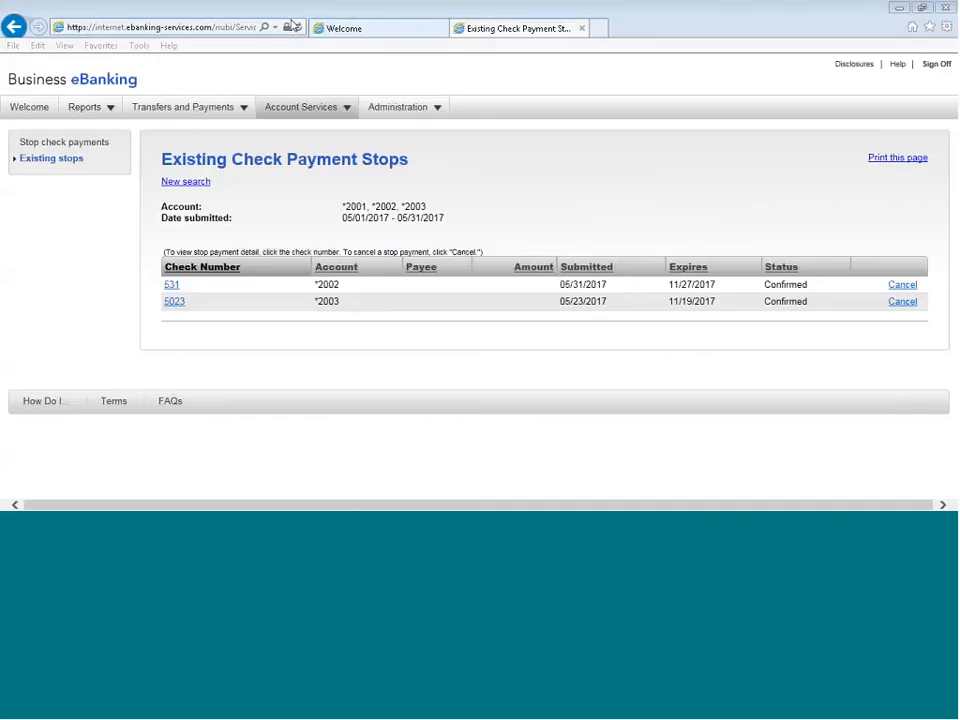
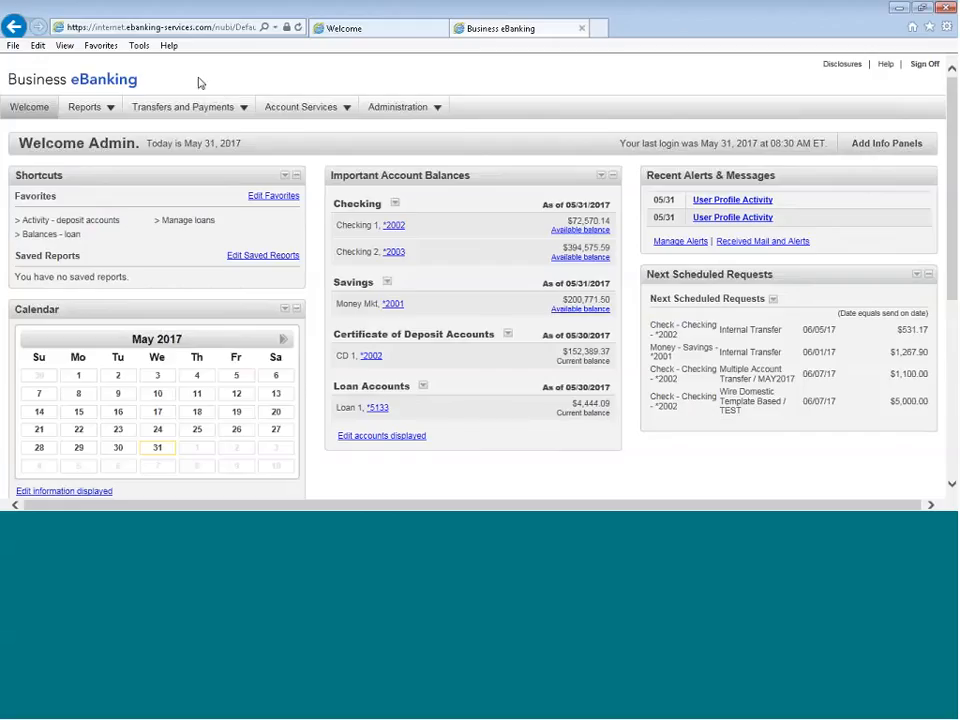
Start a new wire without a template and set its type to Domestic wire
mouse_move(176, 117)
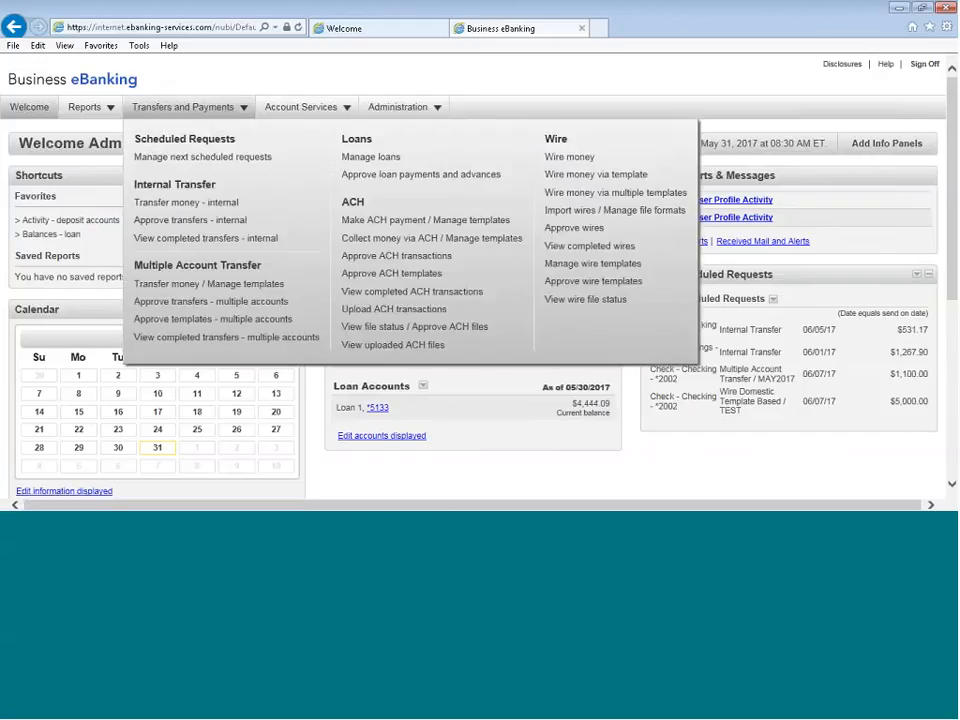
left_click(558, 302)
left_click(576, 159)
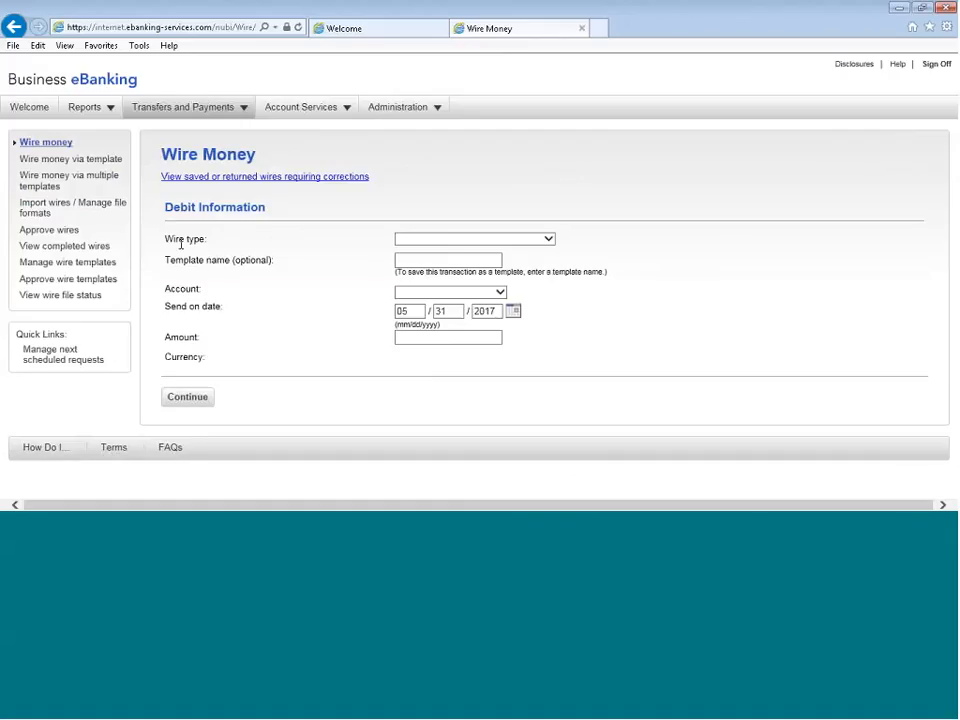
left_click(549, 240)
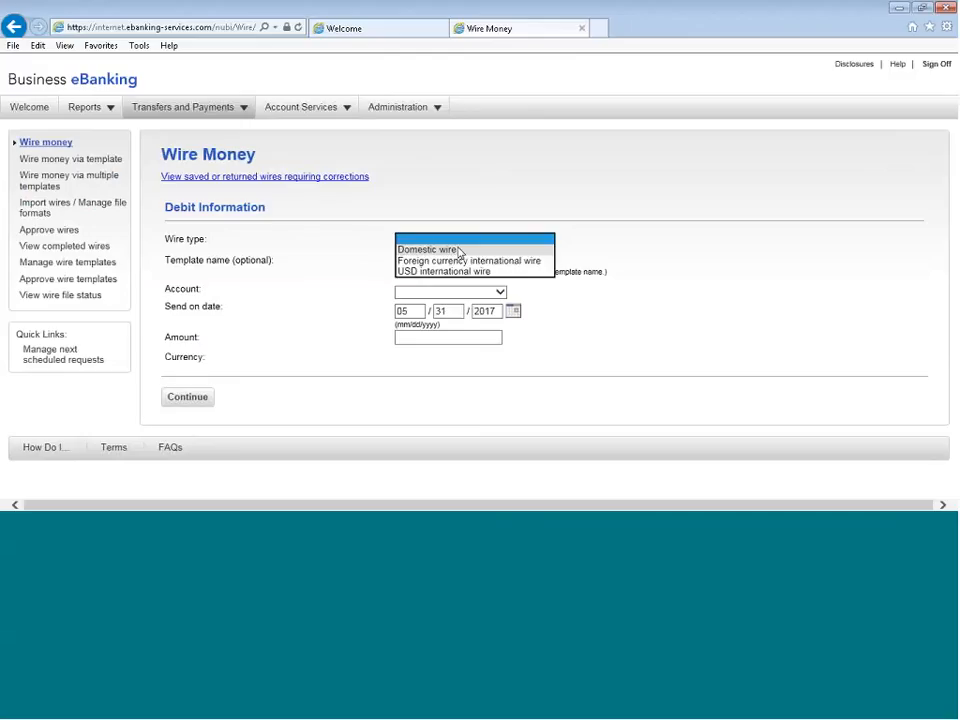
left_click(466, 250)
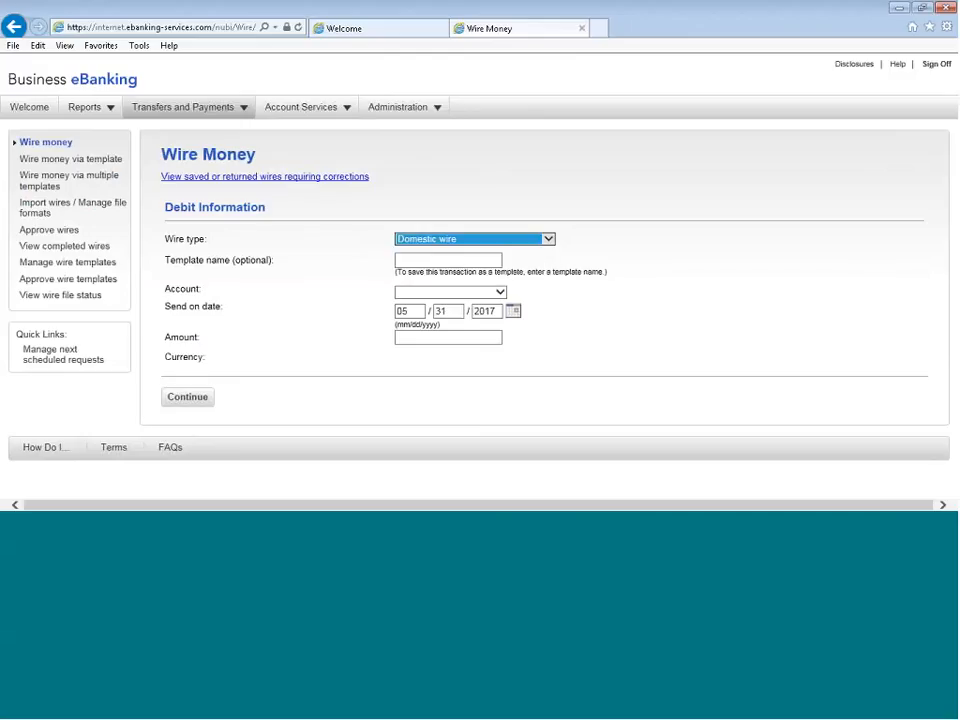
Leave the template name empty, debit the wire from Checking 1, and set the send-on date to 06/02/2017
left_click(397, 259)
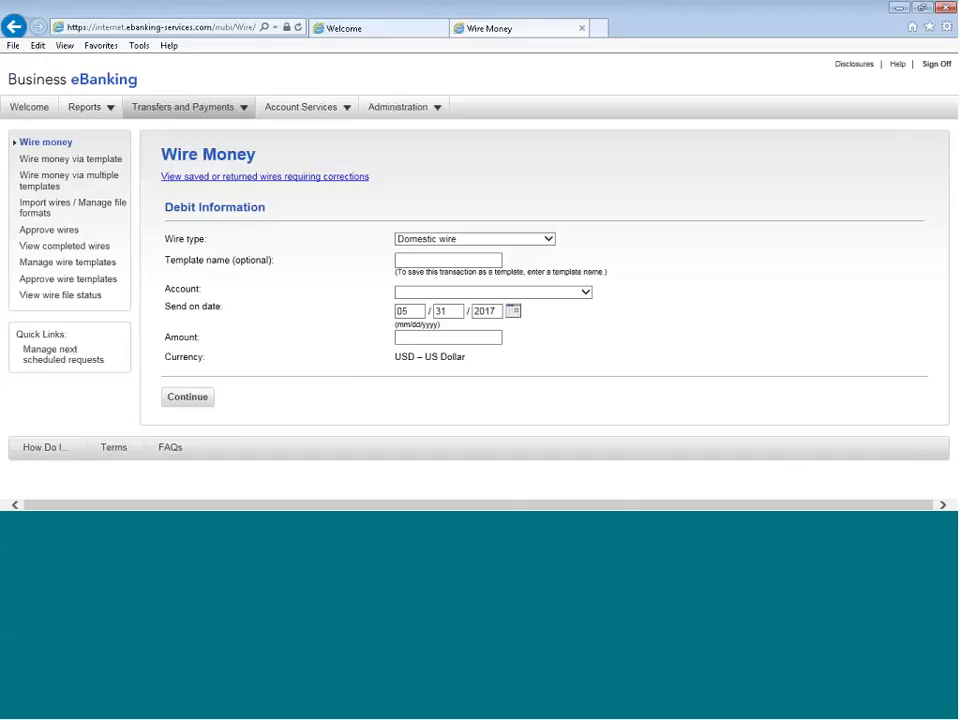
left_click(437, 294)
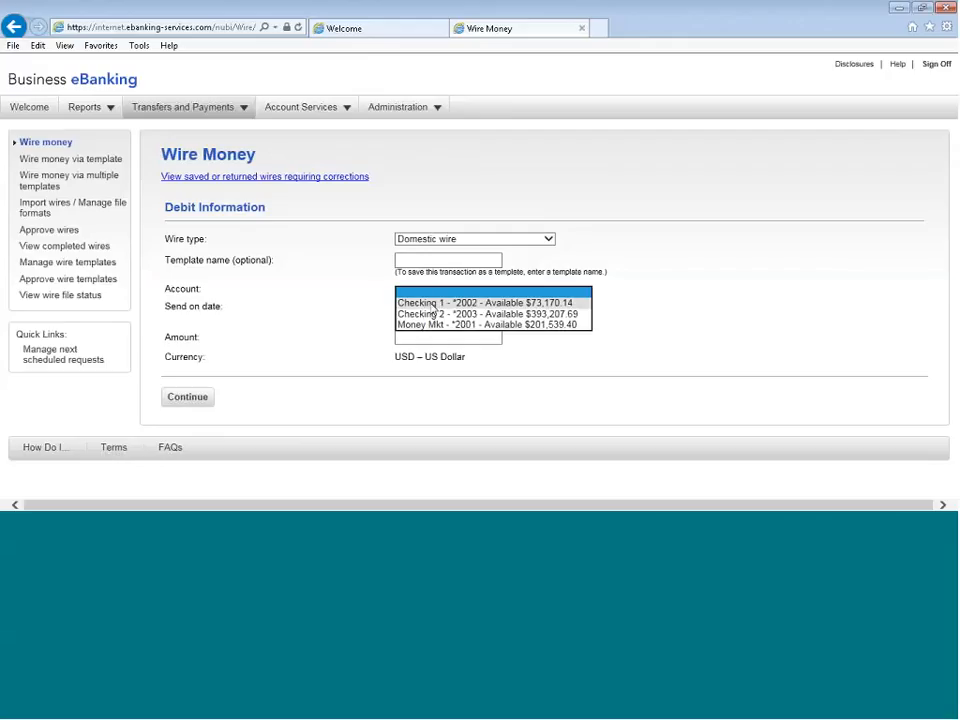
left_click(431, 304)
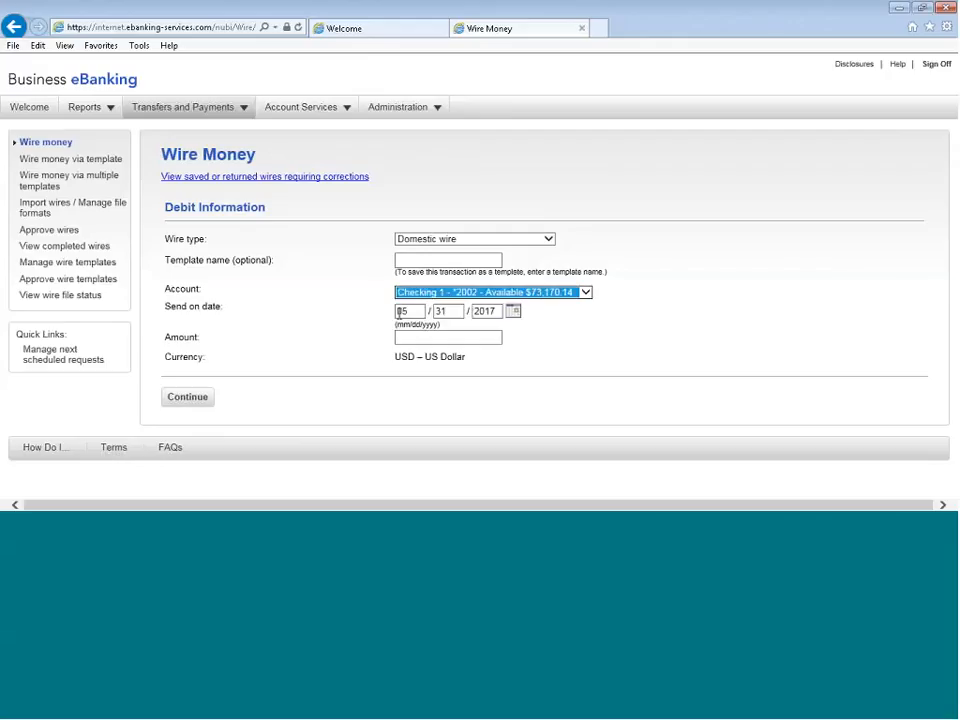
left_click(514, 316)
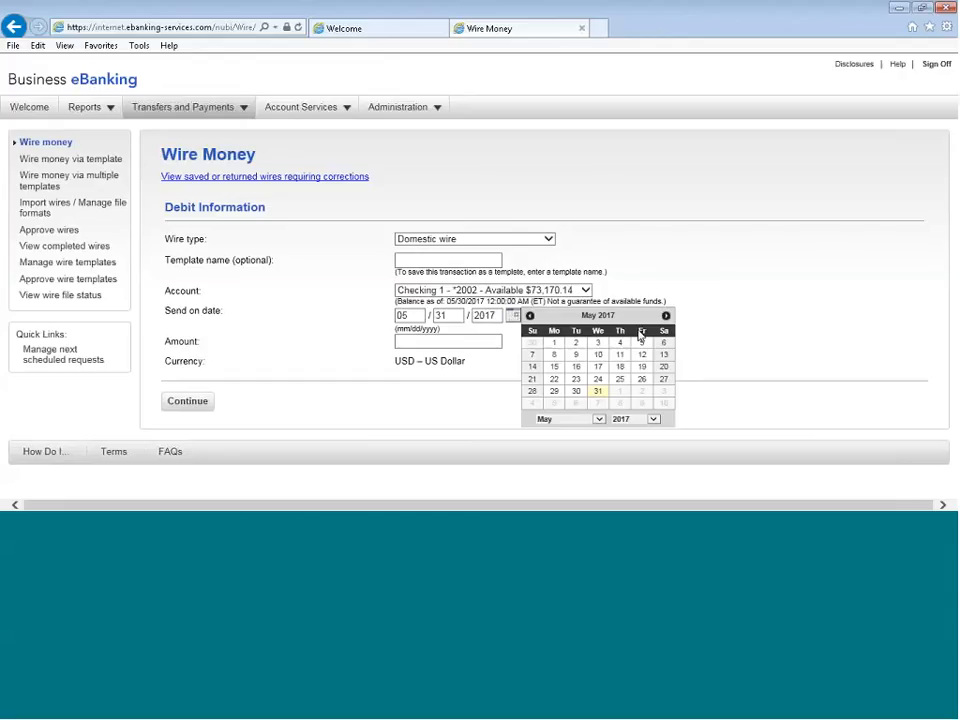
left_click(666, 315)
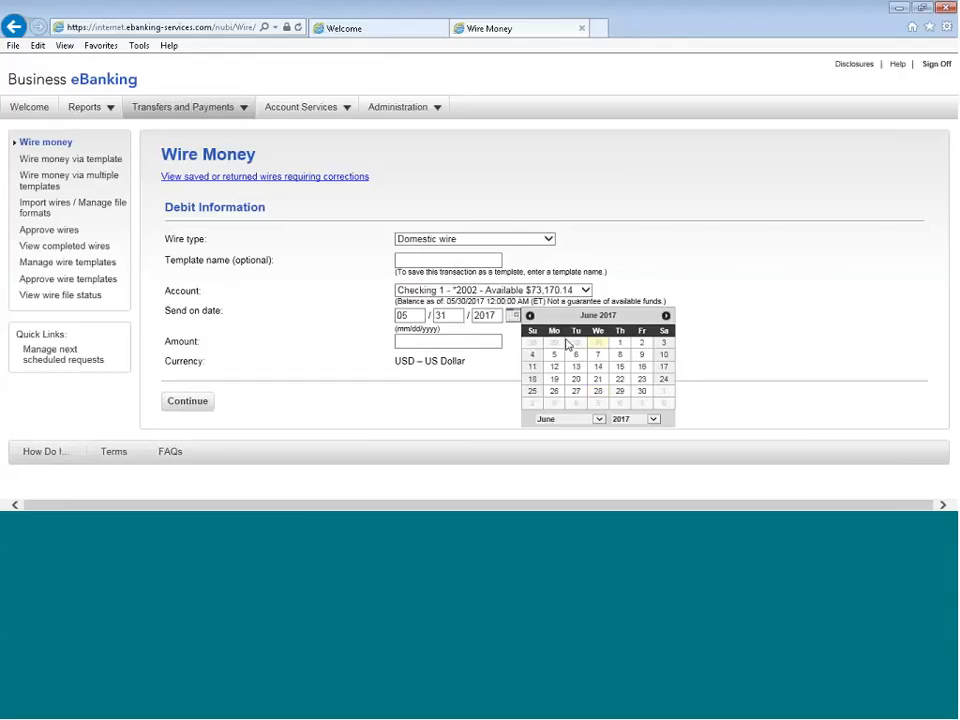
left_click(642, 343)
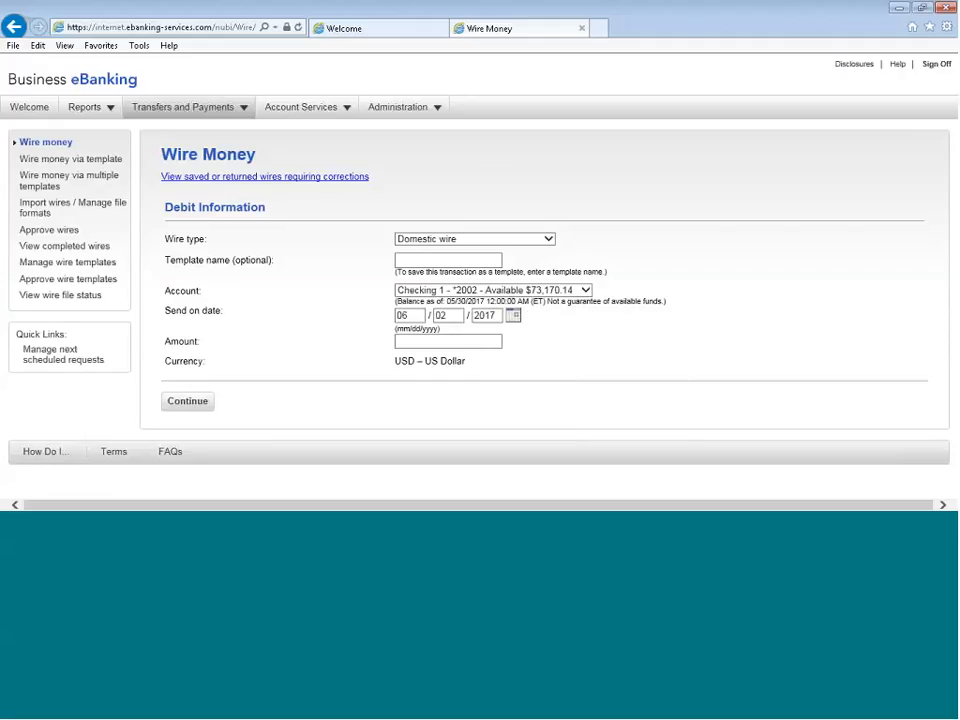
Set the wire amount to 5000.00 and continue to the recipient information
left_click(448, 341)
type("5000.00")
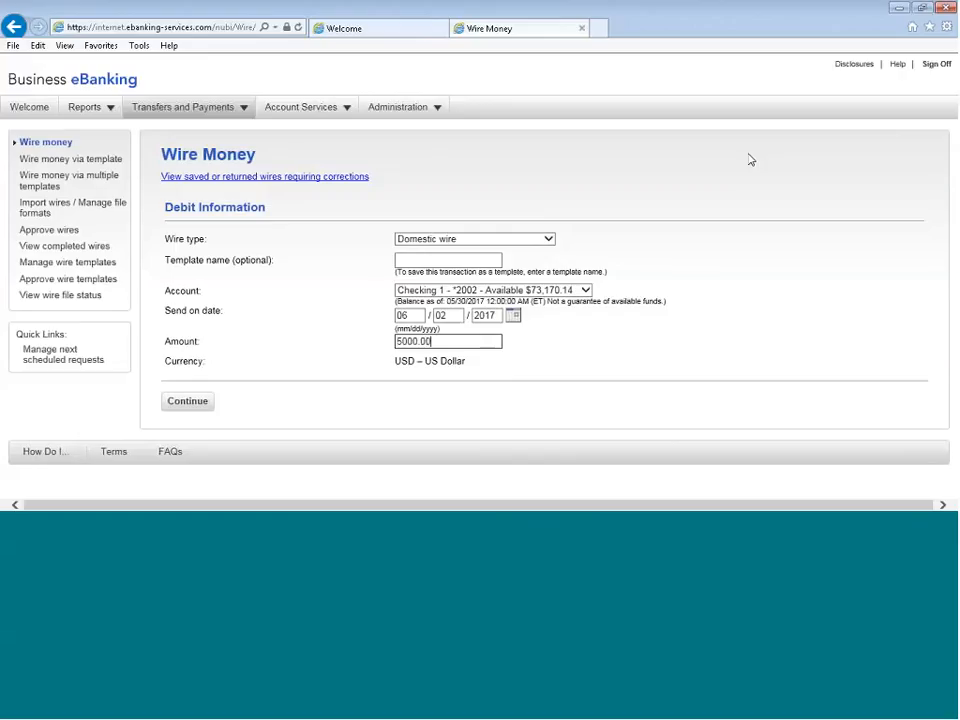
left_click(210, 402)
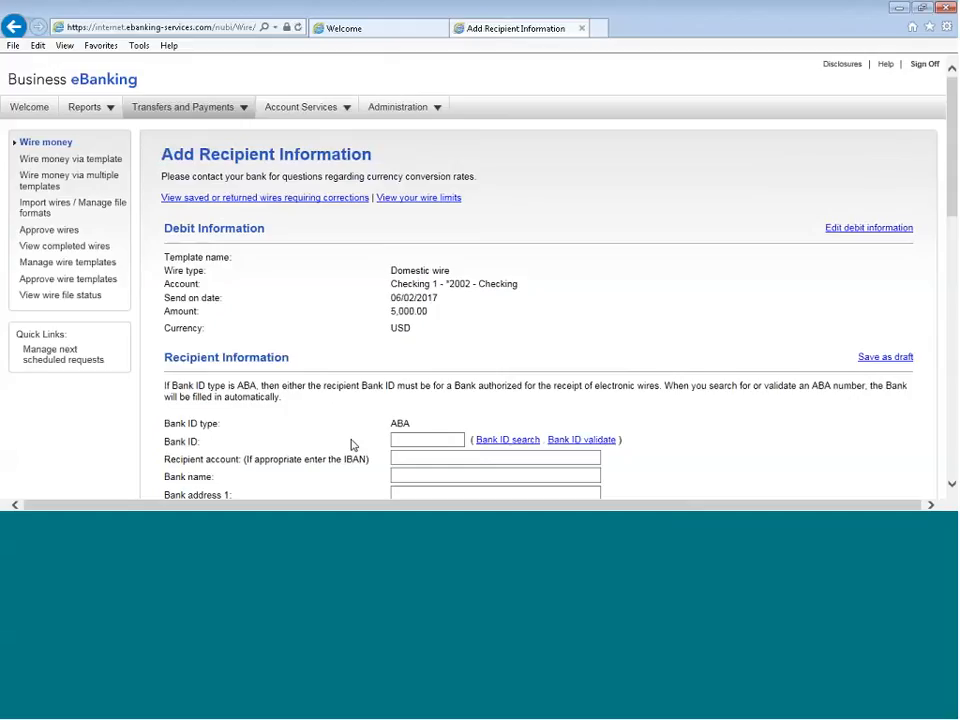
Search for the recipient bank's ABA number by the name FIRST COMM, with exact name matching turned off
scroll(716, 411, "down", 3)
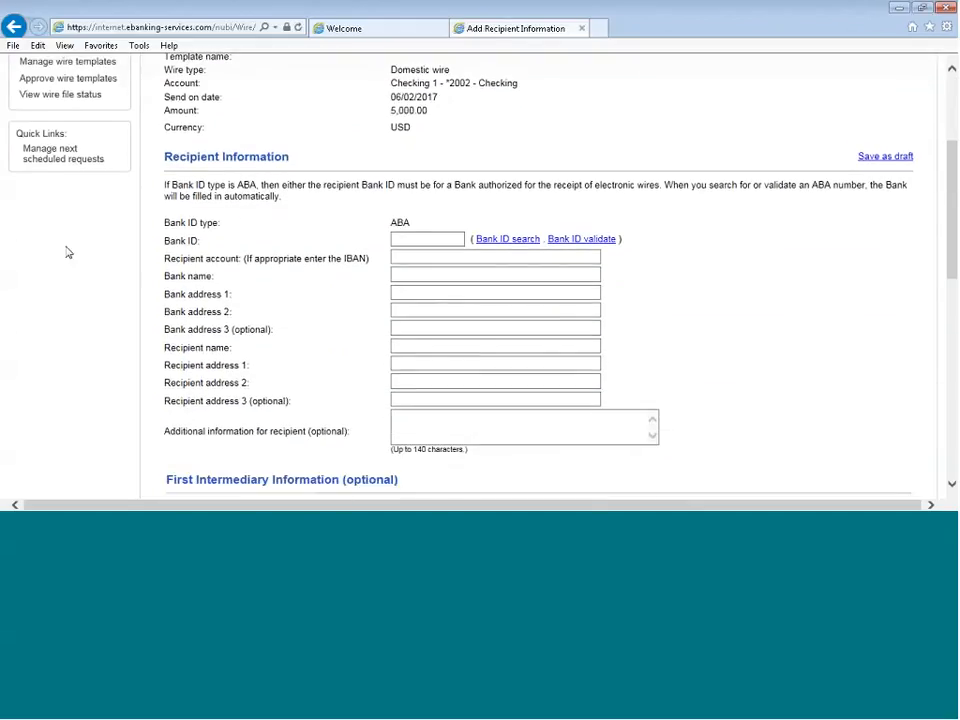
scroll(67, 253, "up", 2)
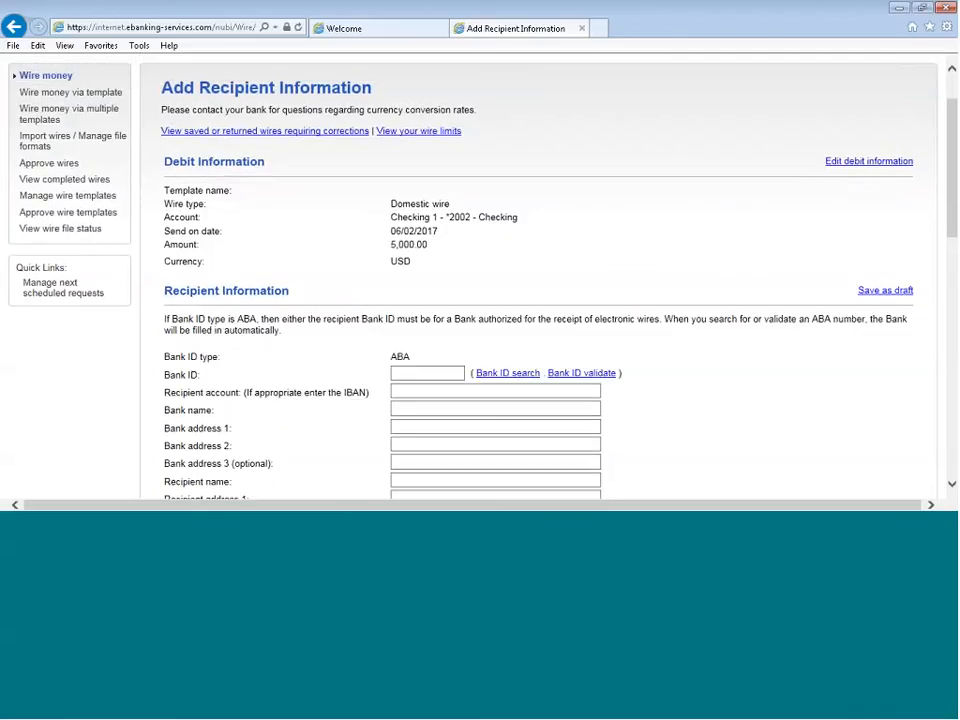
scroll(800, 443, "down", 1)
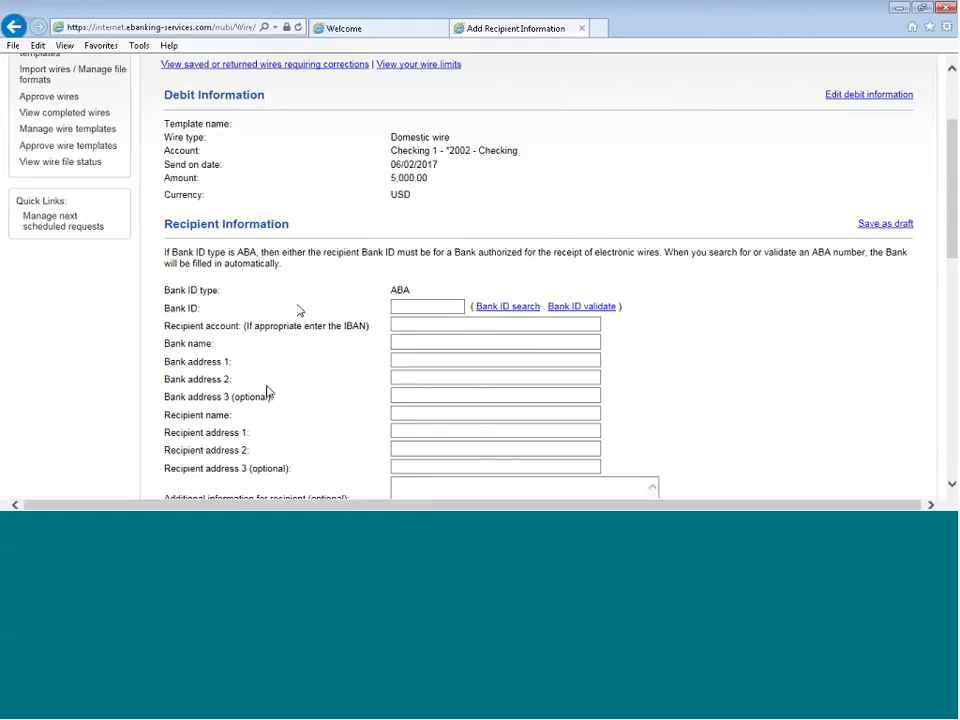
left_click(445, 309)
left_click(507, 306)
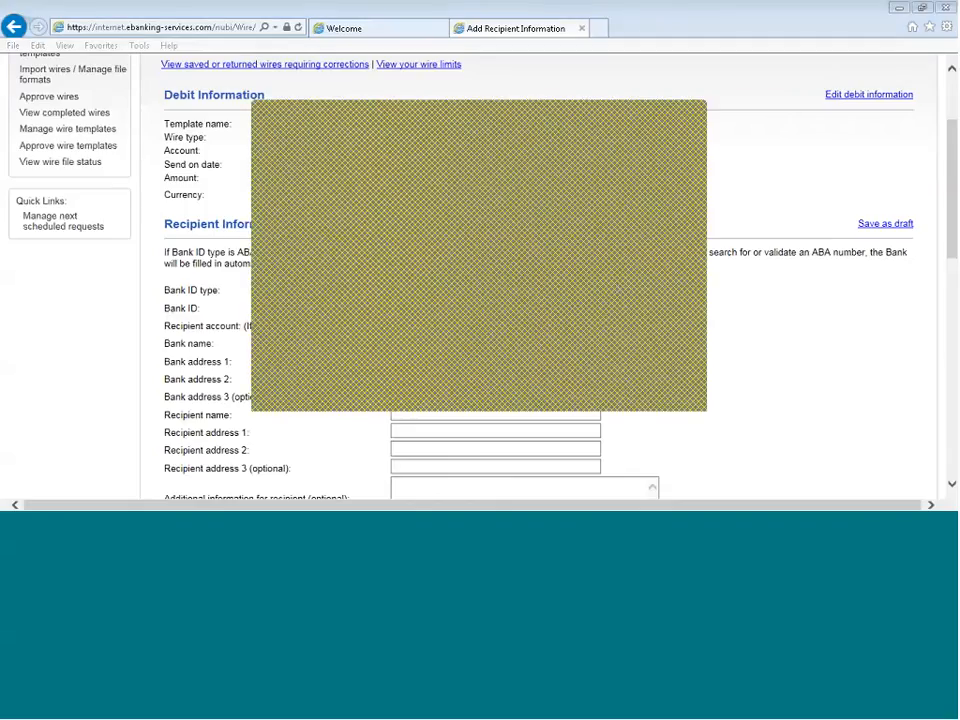
left_click(724, 370)
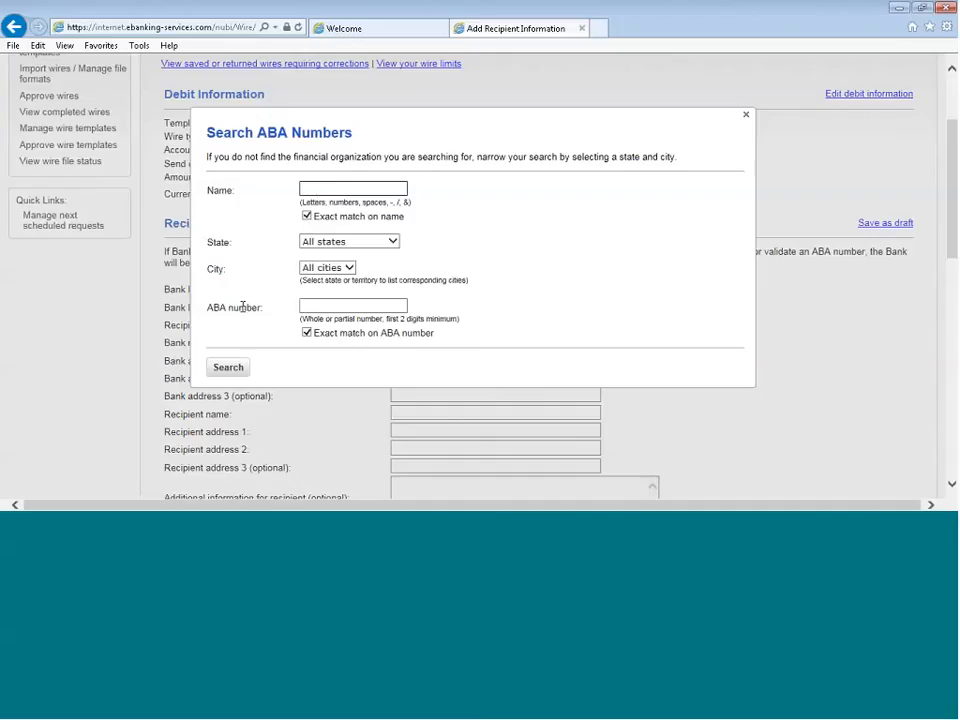
left_click(307, 217)
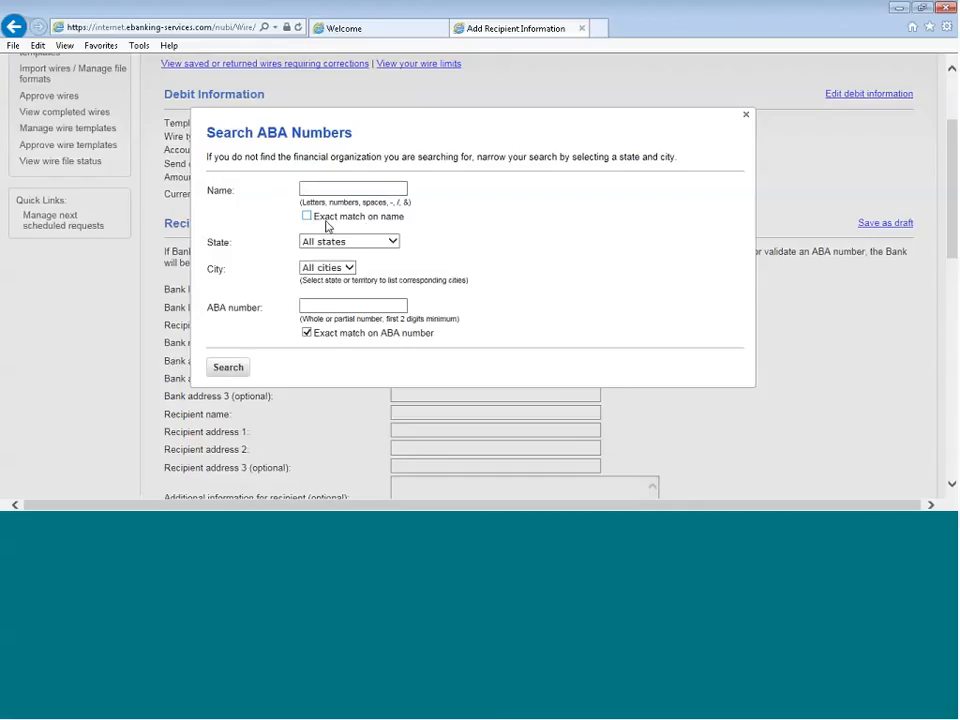
left_click(350, 188)
type("FIRS")
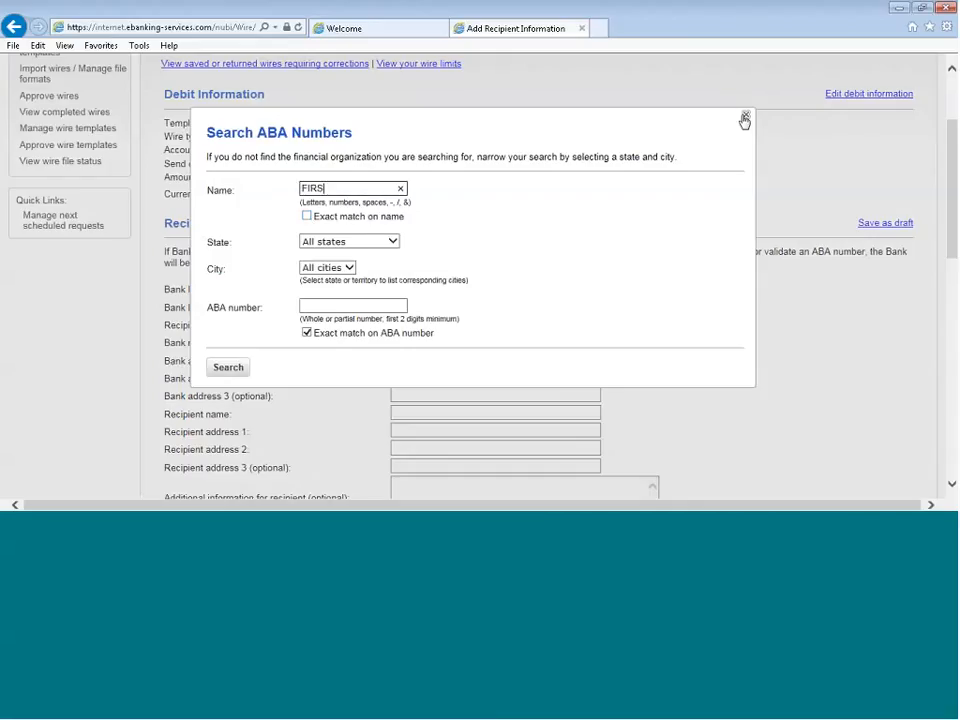
type("T COMM")
key("Return")
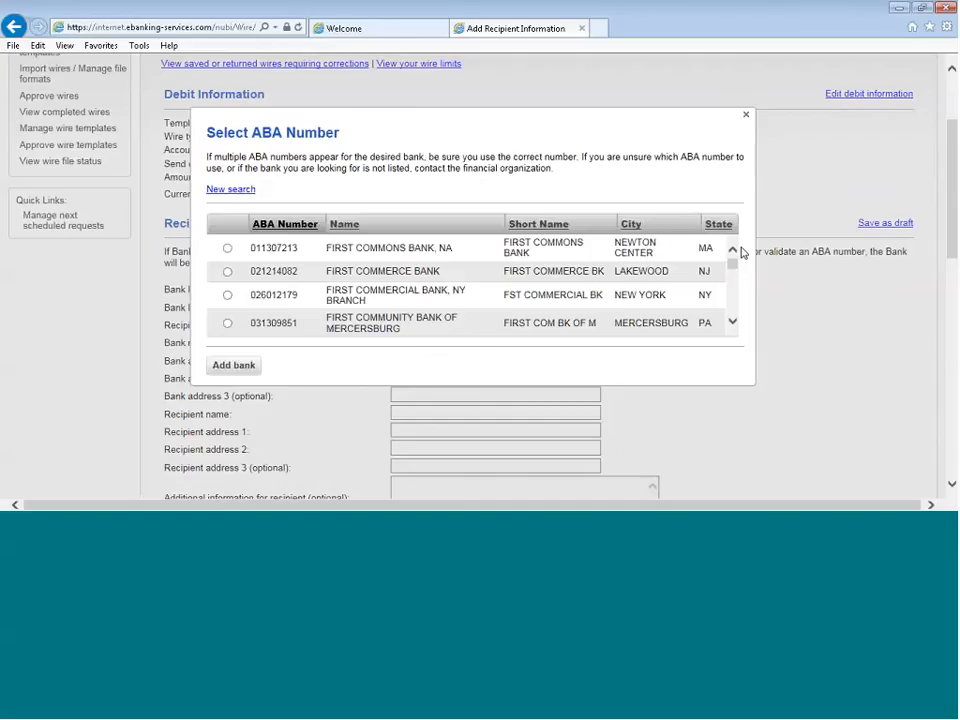
Select First Community Bank in Lexington, SC from the ABA search results and add it as the recipient bank
left_click(733, 321)
left_click(733, 321)
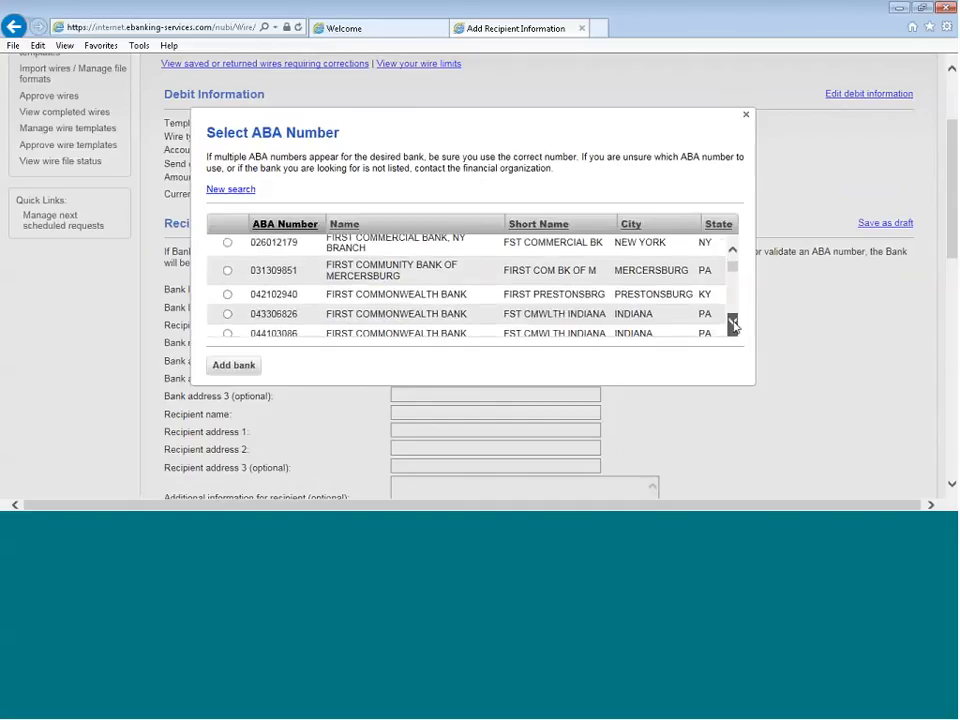
left_click(733, 321)
left_click(733, 321)
left_click(733, 321)
left_click(733, 321)
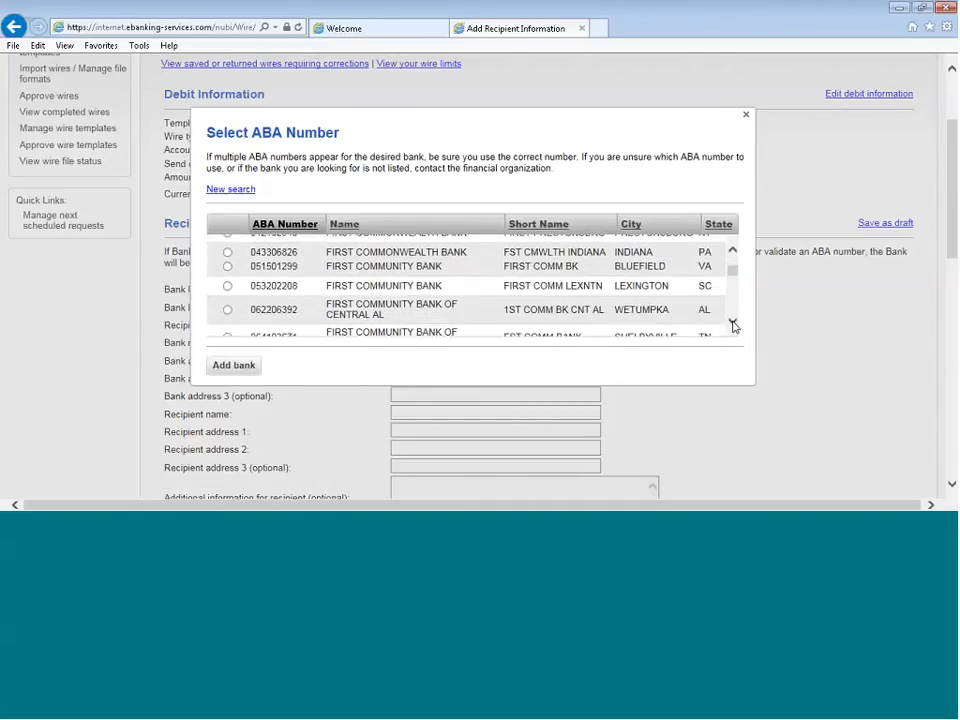
left_click(733, 322)
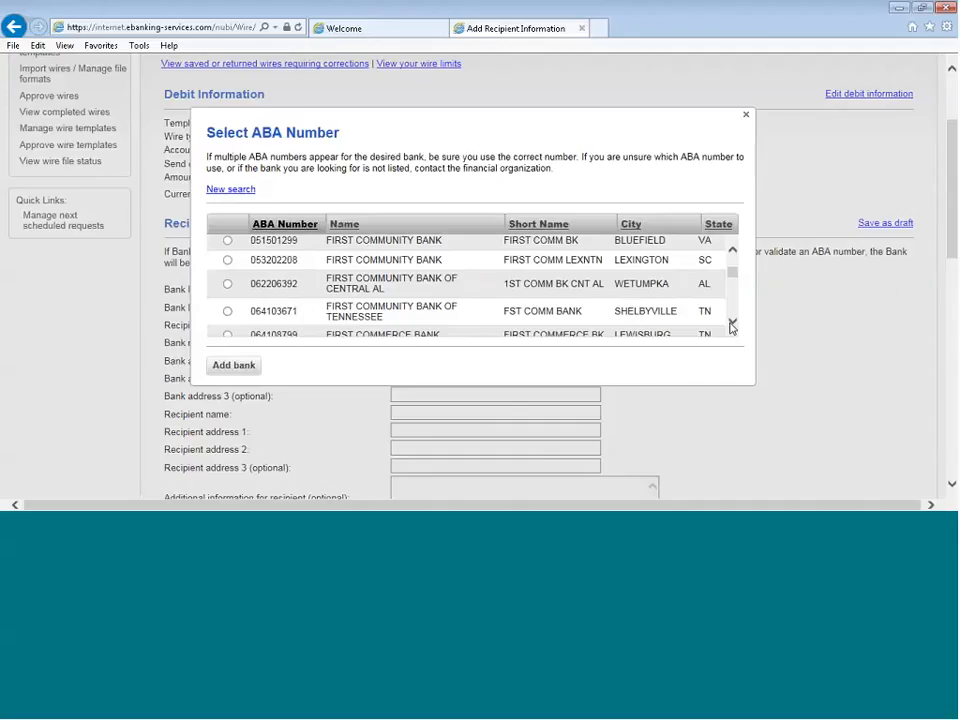
left_click(228, 260)
left_click(232, 366)
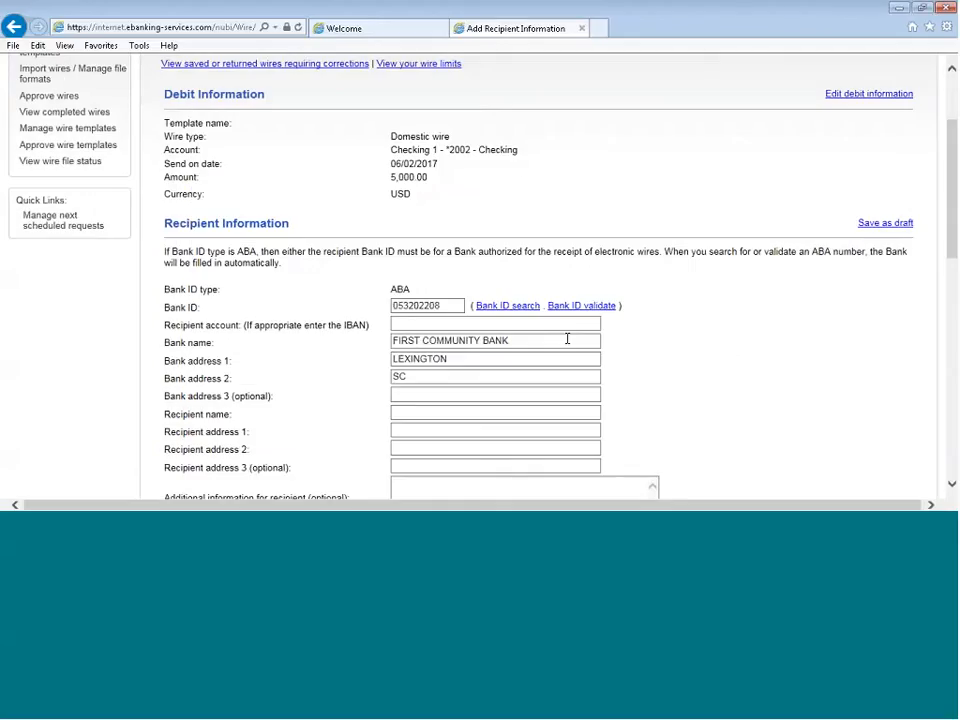
Copy the recipient bank's ABA number from the Bank ID field
scroll(600, 340, "down", 3)
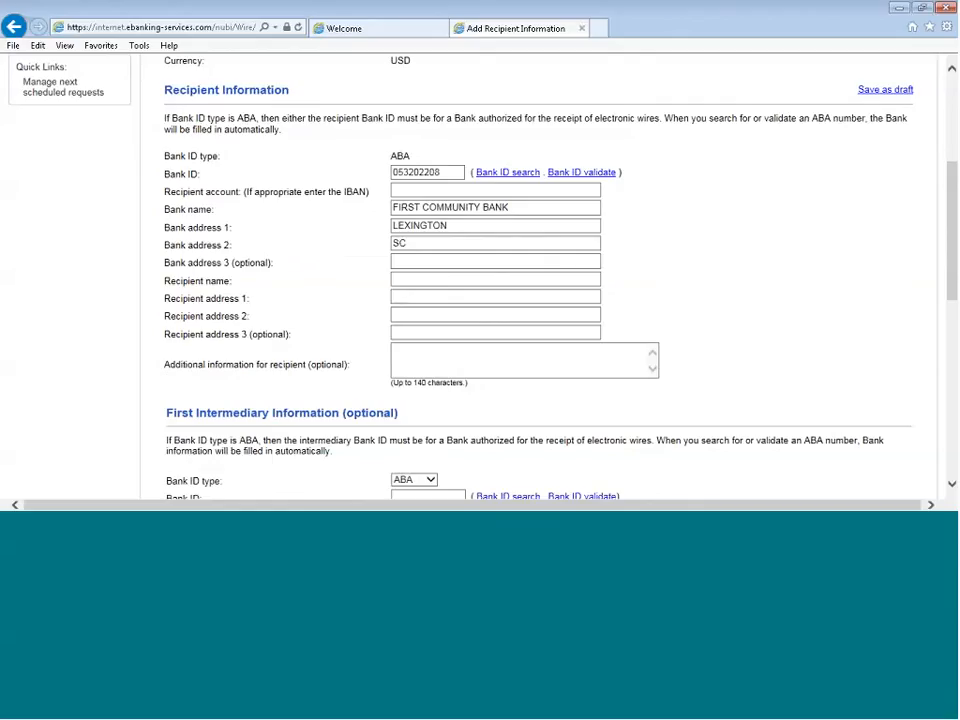
double_click(415, 172)
right_click(433, 174)
left_click(447, 221)
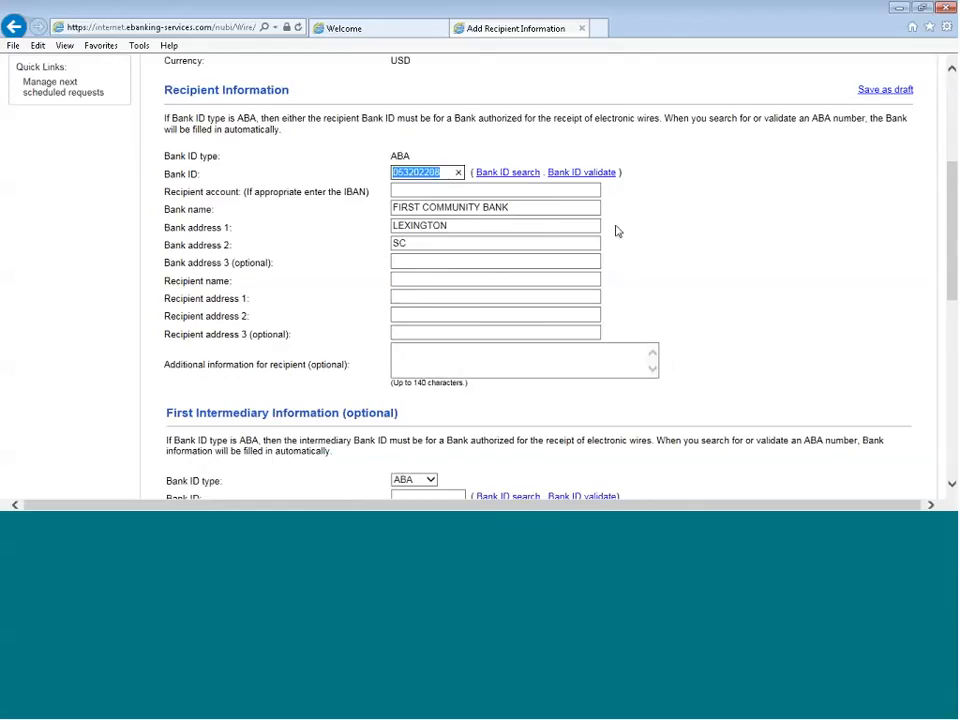
left_click(704, 247)
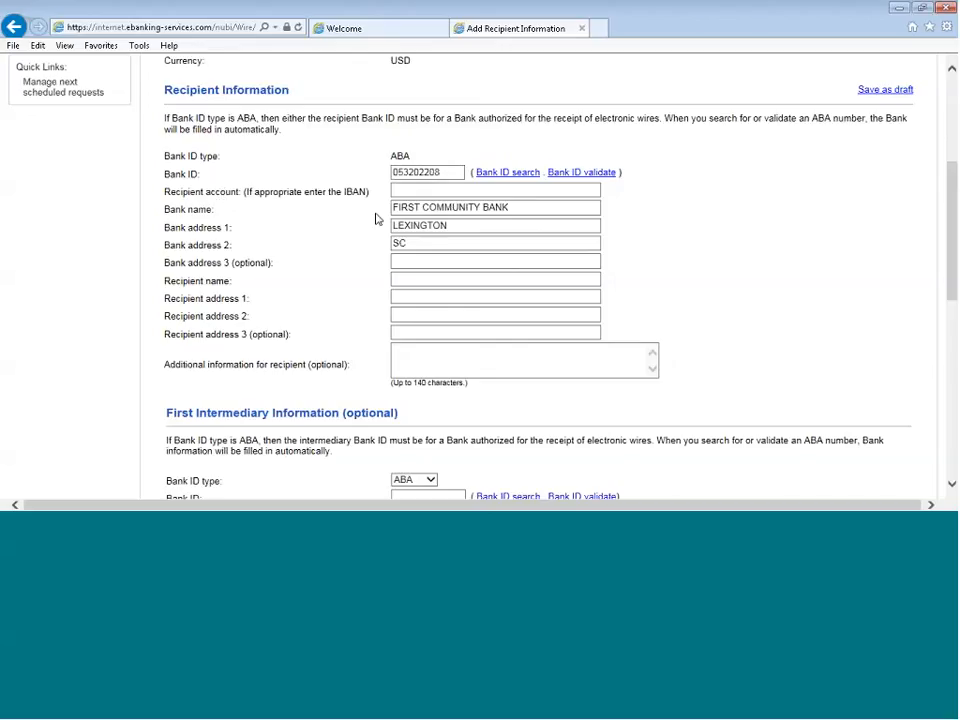
Enter the recipient's account number and full name for the domestic wire
left_click(494, 193)
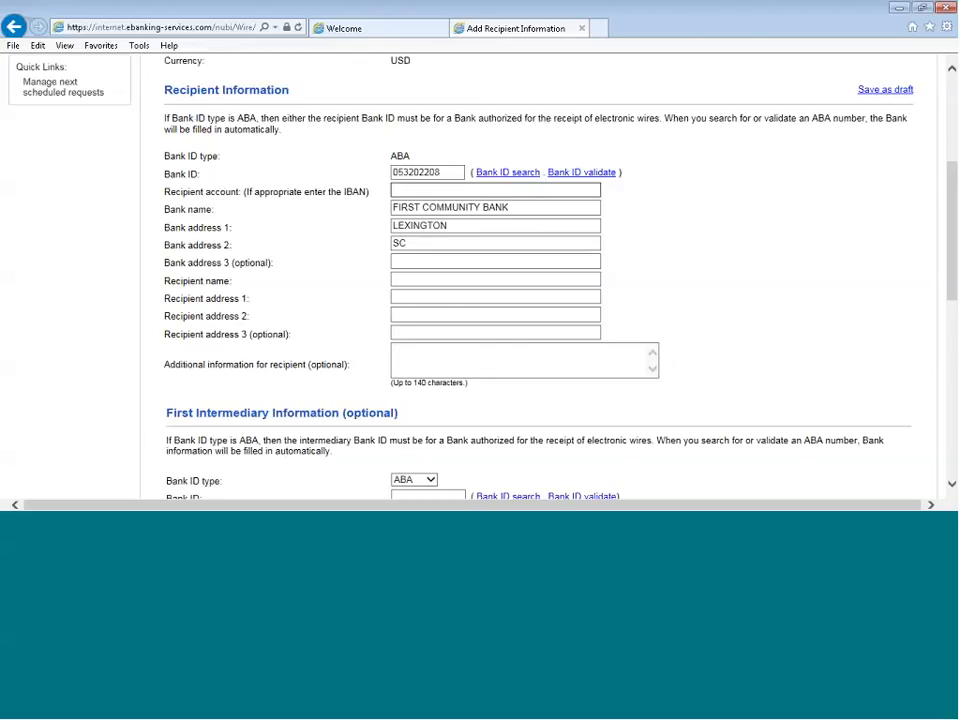
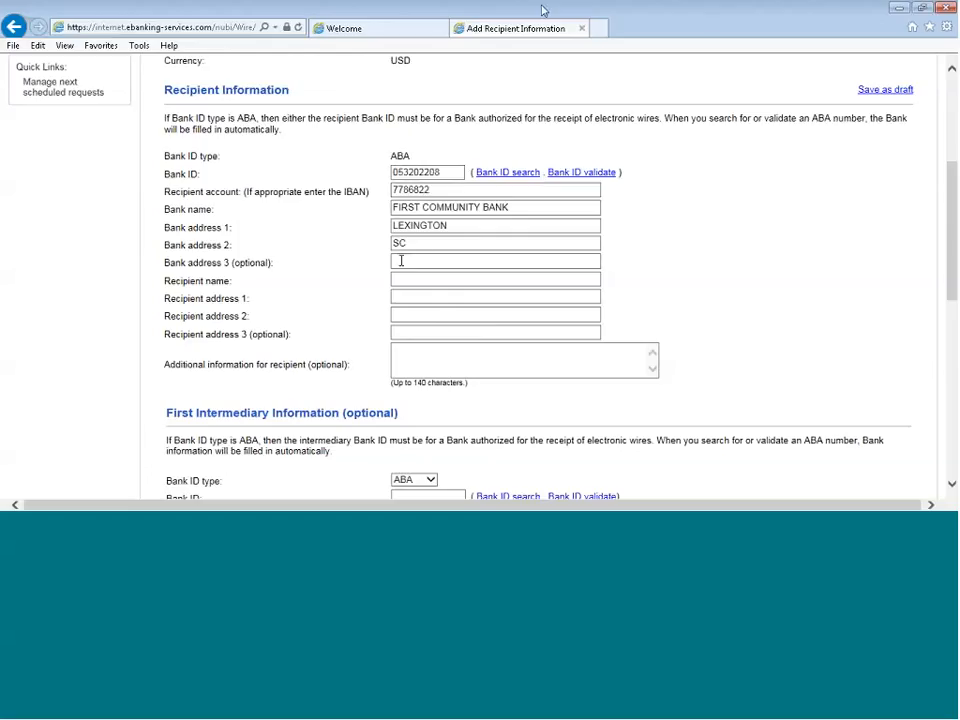
left_click(471, 284)
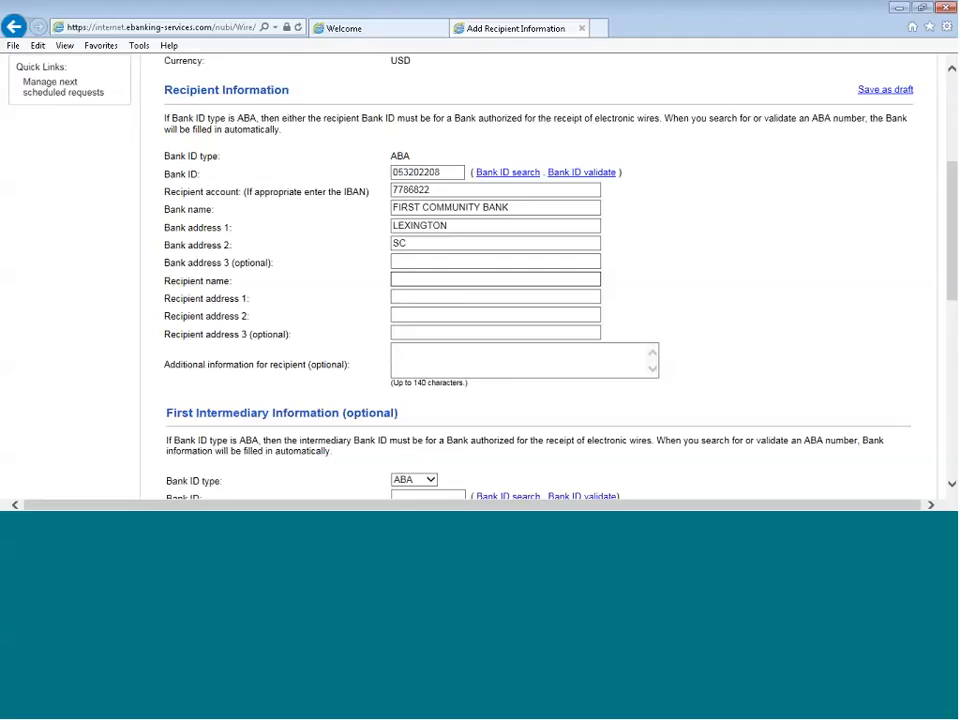
key("Tab")
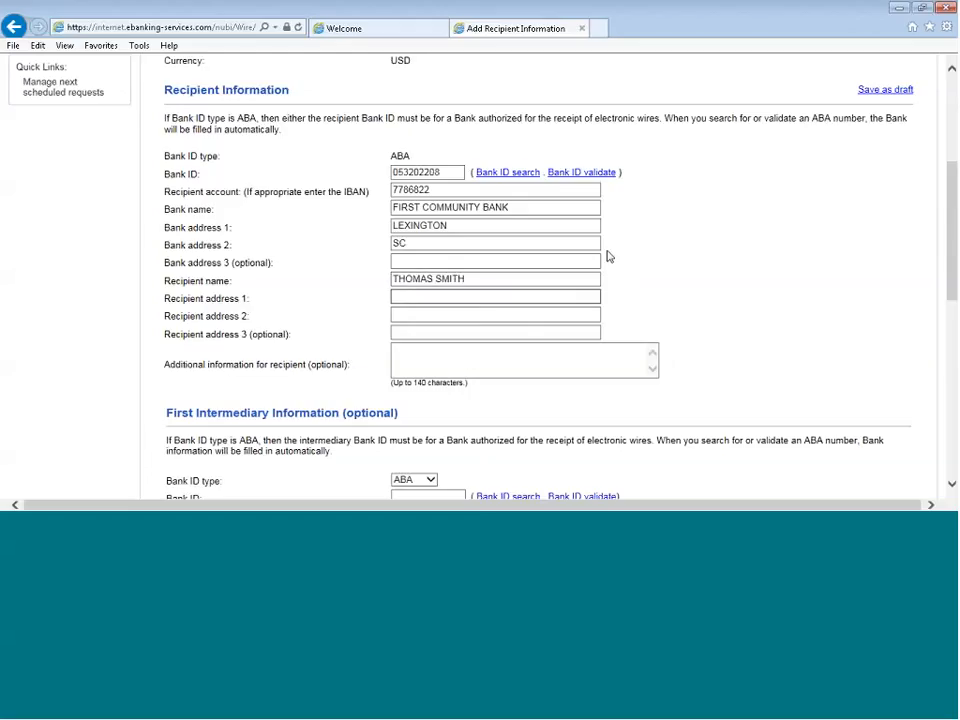
Fill in the recipient's street address in address 1 and the city, state and ZIP code in address 2
type("123 MAIN STREET")
key("Tab")
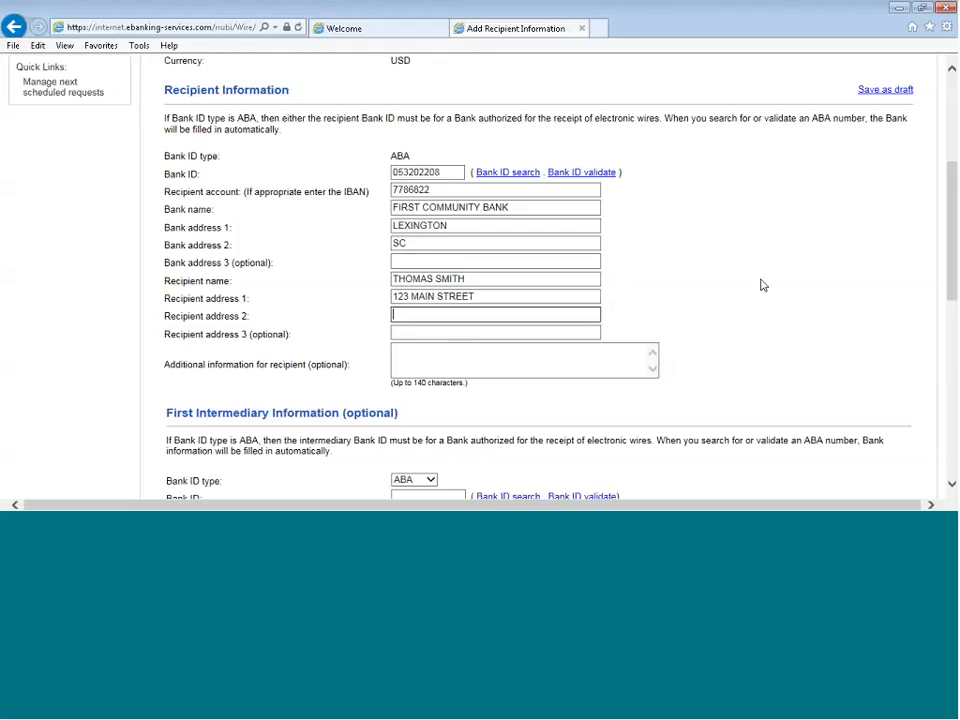
type("MILWAUKEE, WI 5")
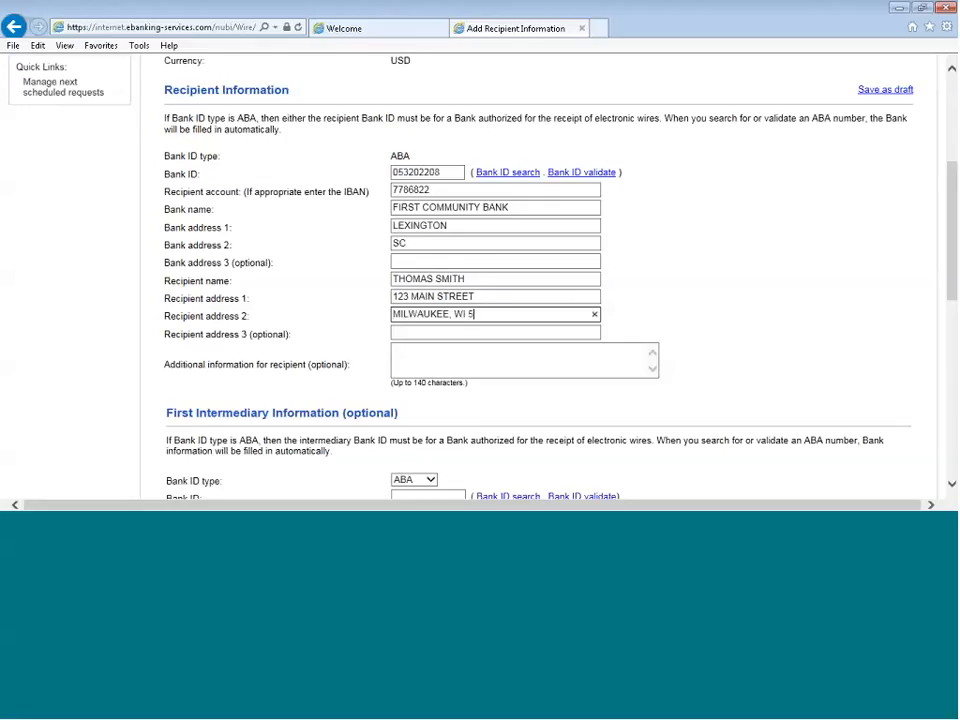
type("3445")
Leave the first and second intermediary information empty and continue the wire to verification
scroll(700, 388, "down", 2)
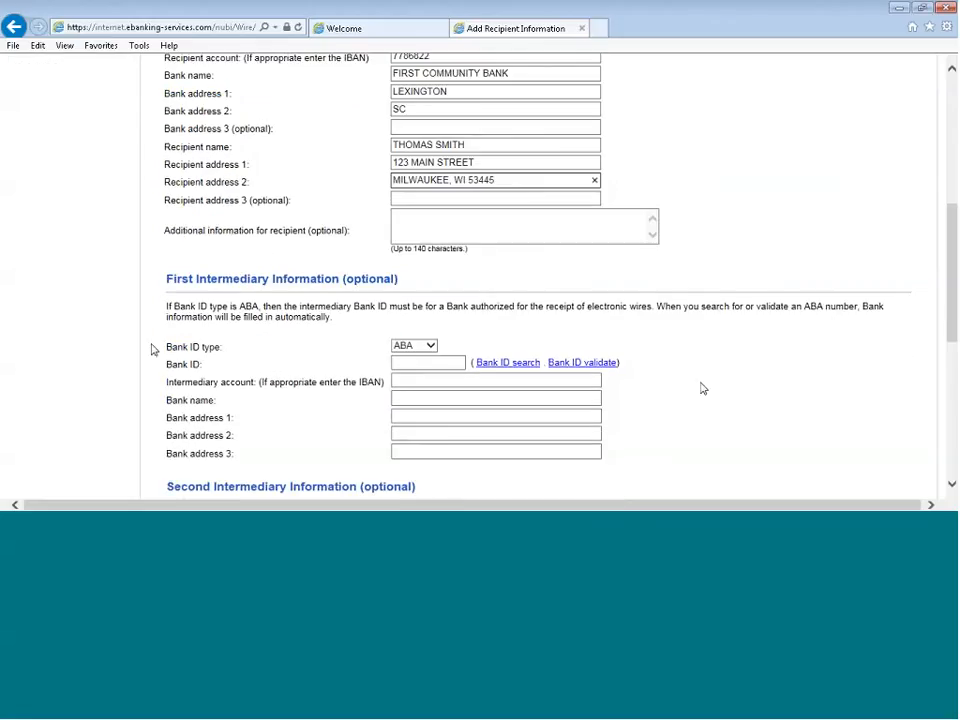
scroll(283, 368, "down", 3)
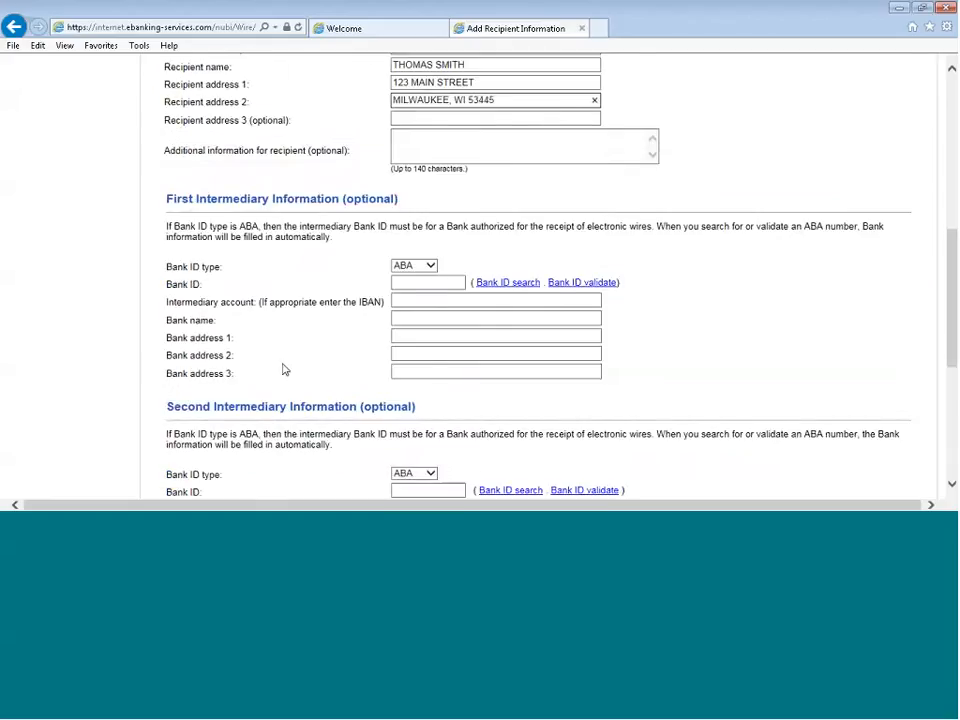
scroll(253, 349, "down", 3)
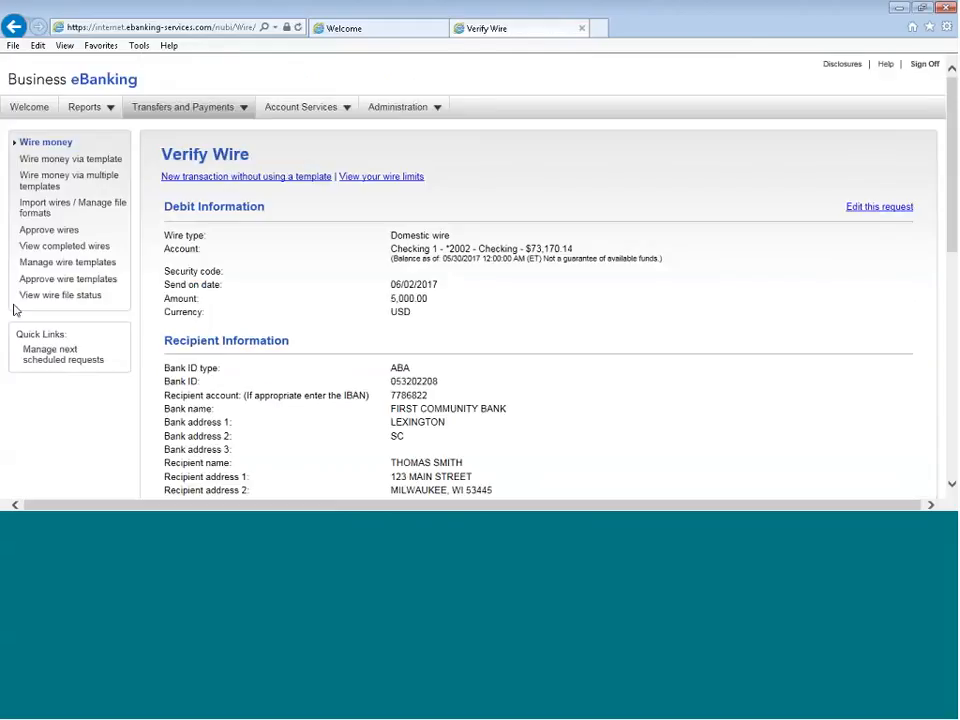
Review the domestic wire's details, approve it, and look through the wire confirmation
scroll(298, 330, "down", 5)
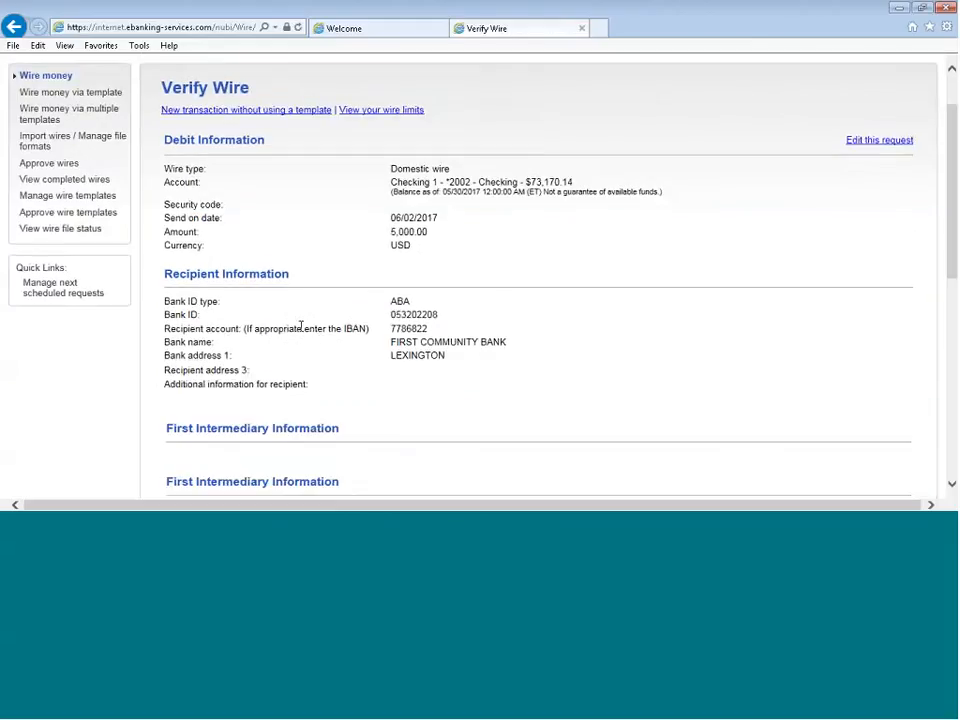
scroll(298, 332, "down", 5)
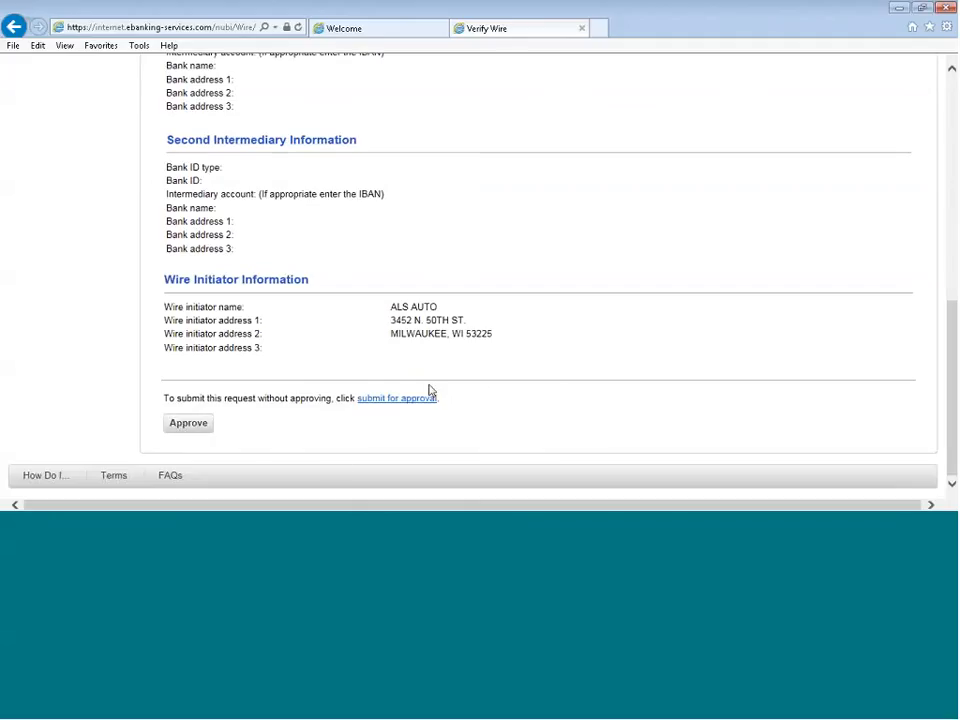
left_click(183, 426)
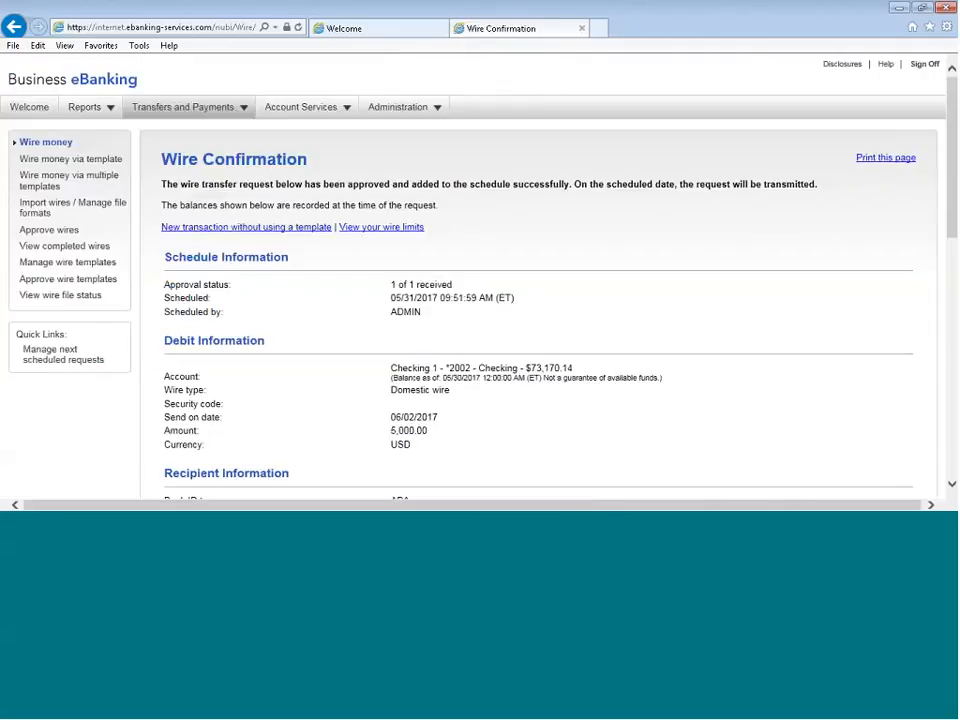
scroll(694, 452, "down", 5)
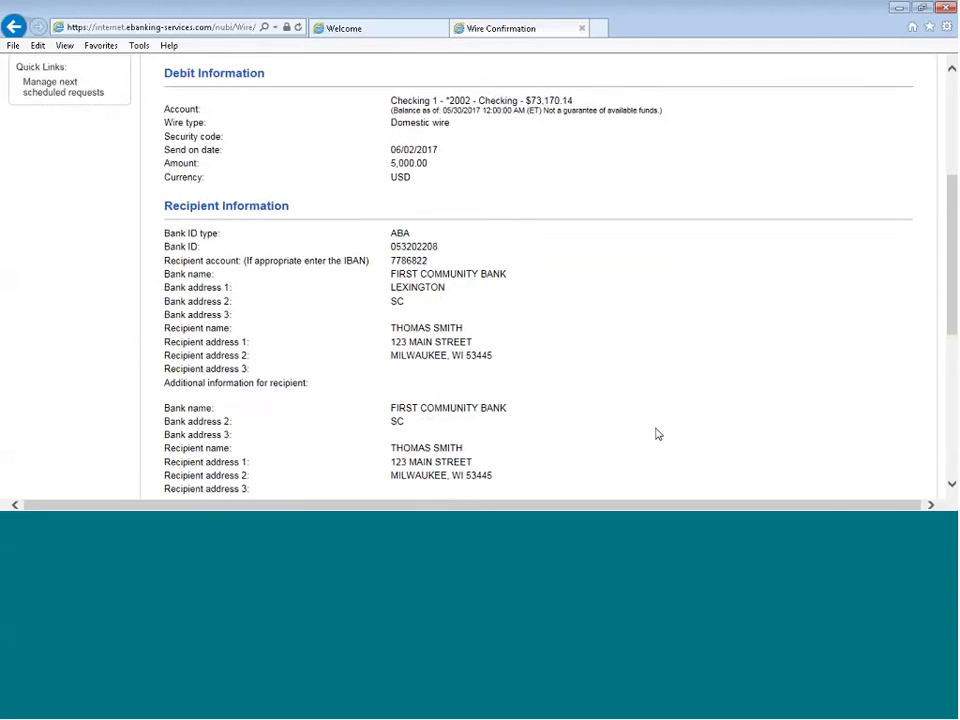
scroll(656, 433, "down", 2)
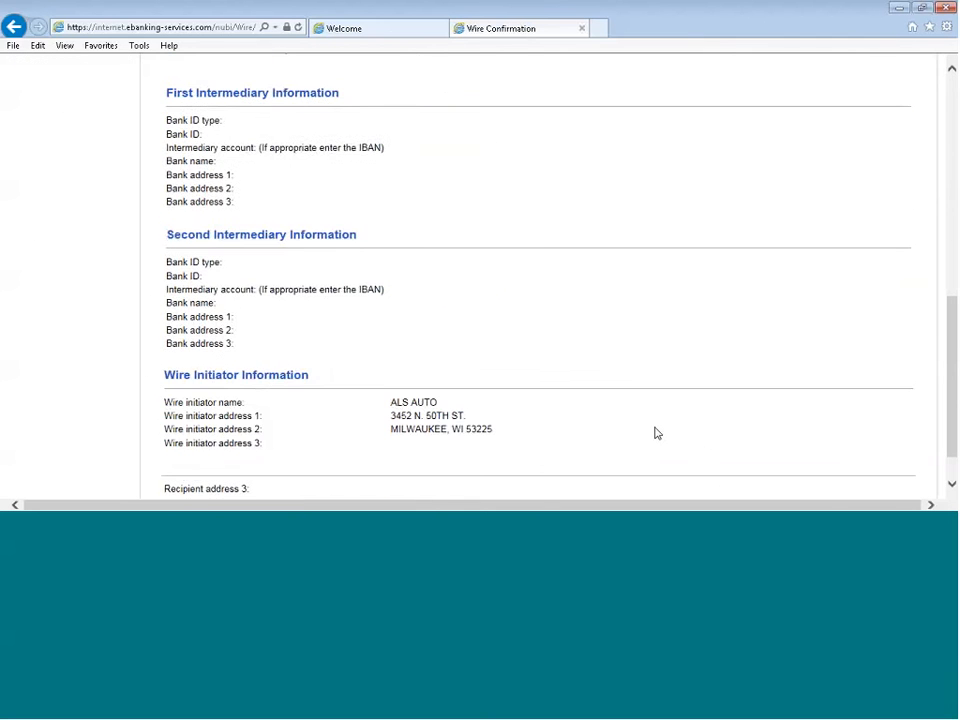
scroll(655, 432, "up", 5)
scroll(655, 432, "up", 5)
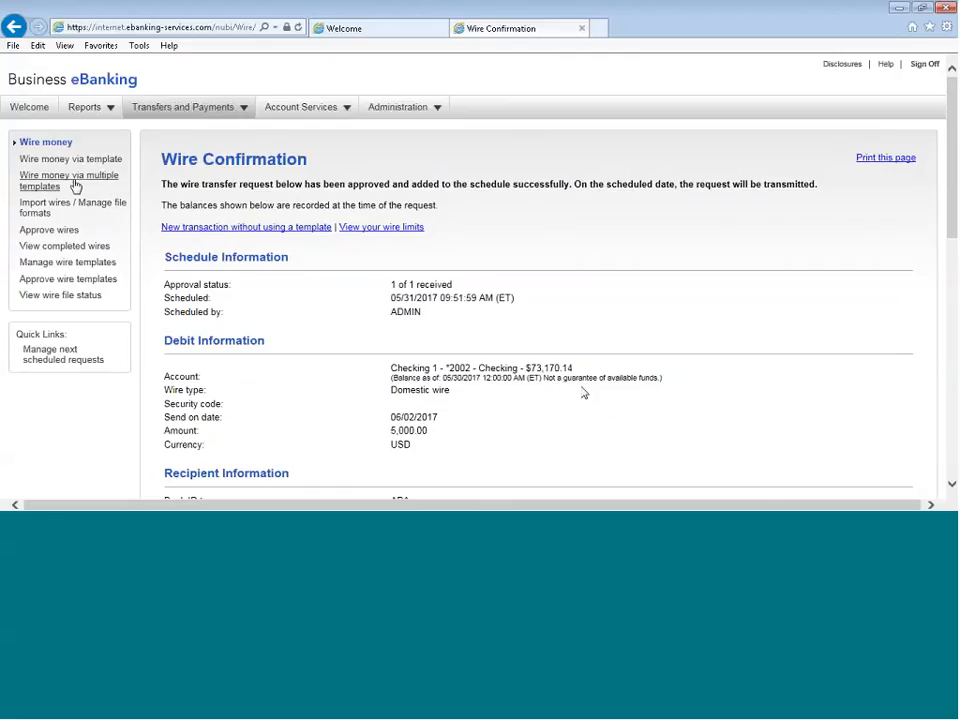
Try to approve and transmit the pending ACME SUPPLY wire with the effective date 05/24/2017
left_click(50, 231)
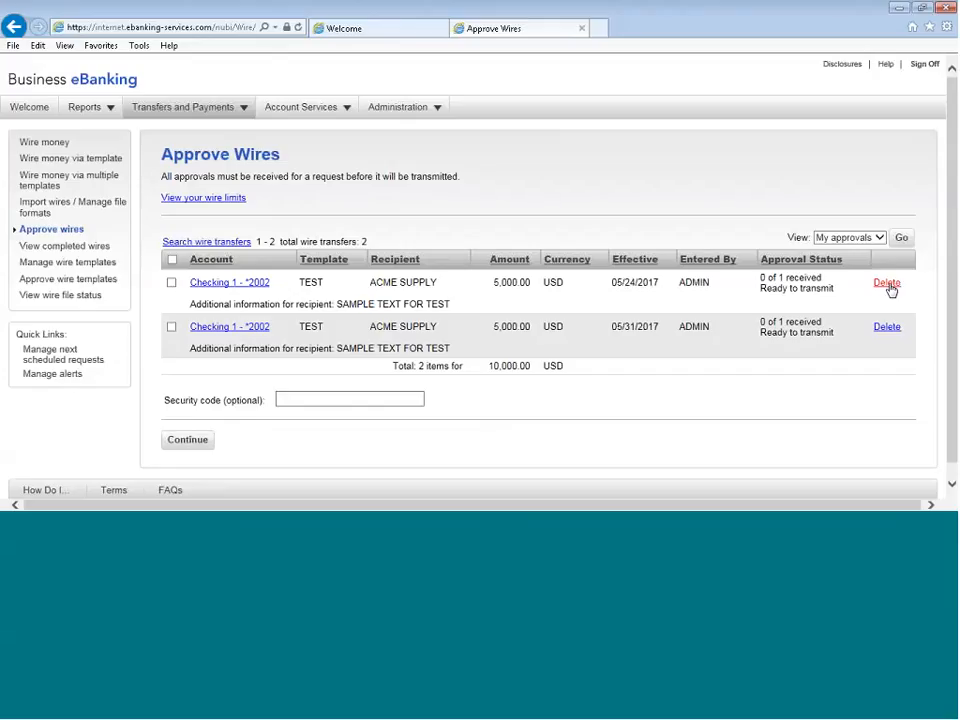
left_click(171, 284)
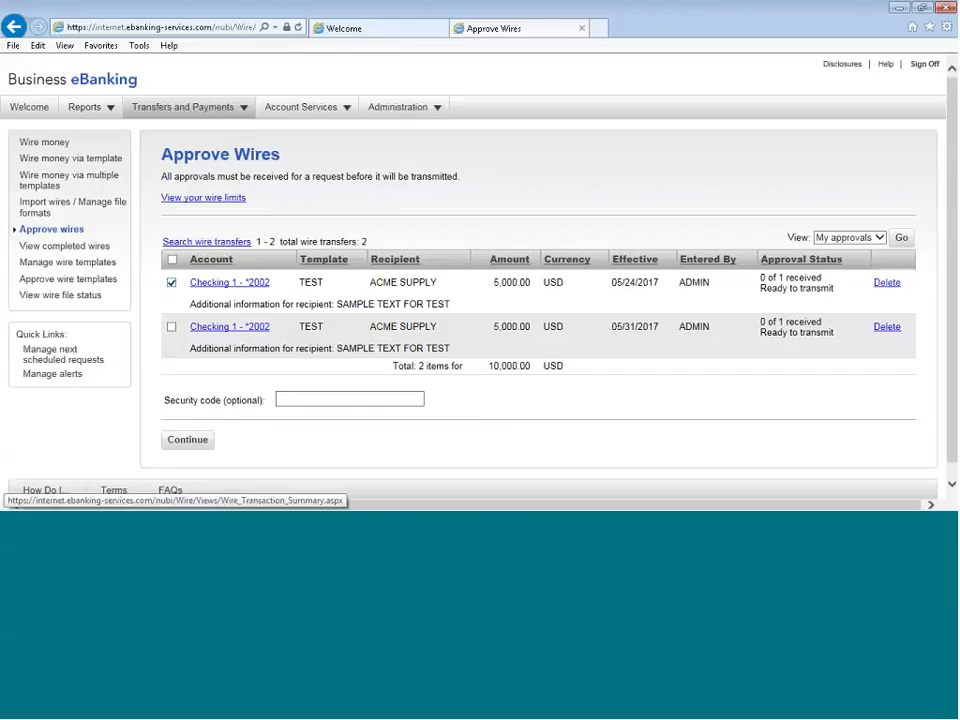
left_click(189, 441)
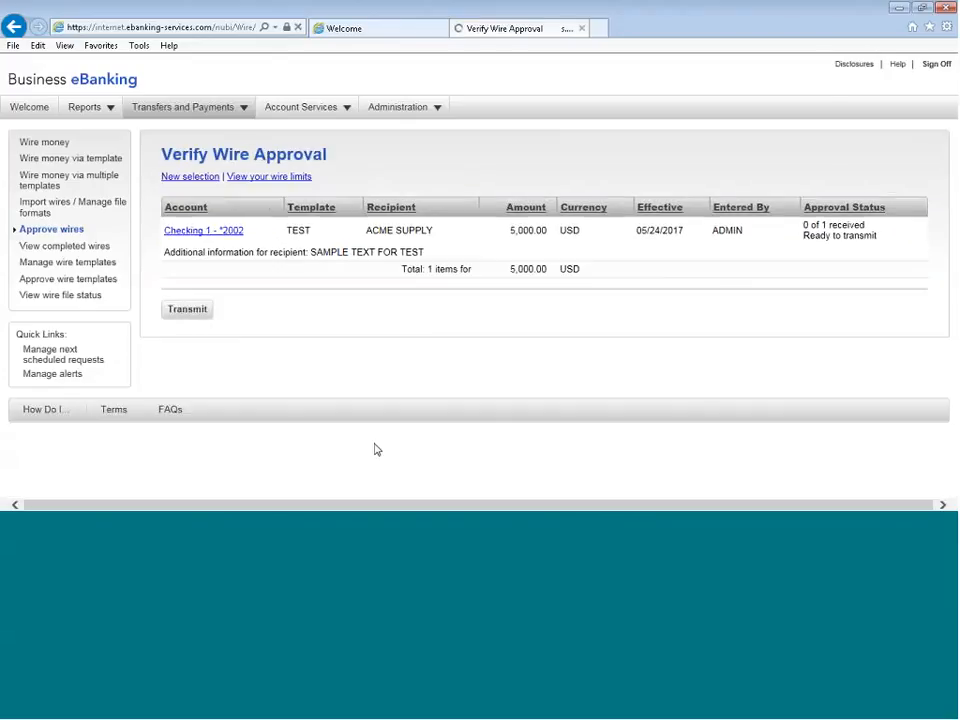
left_click(199, 312)
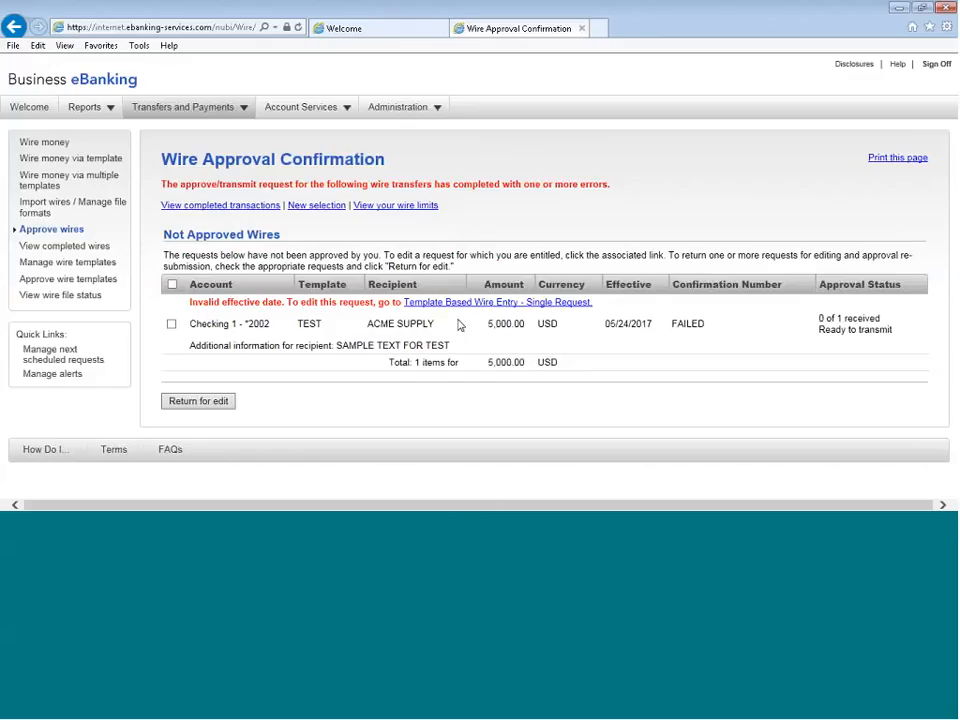
Start a template-based wire using the TEST template with an amount of 1000.00
left_click(72, 160)
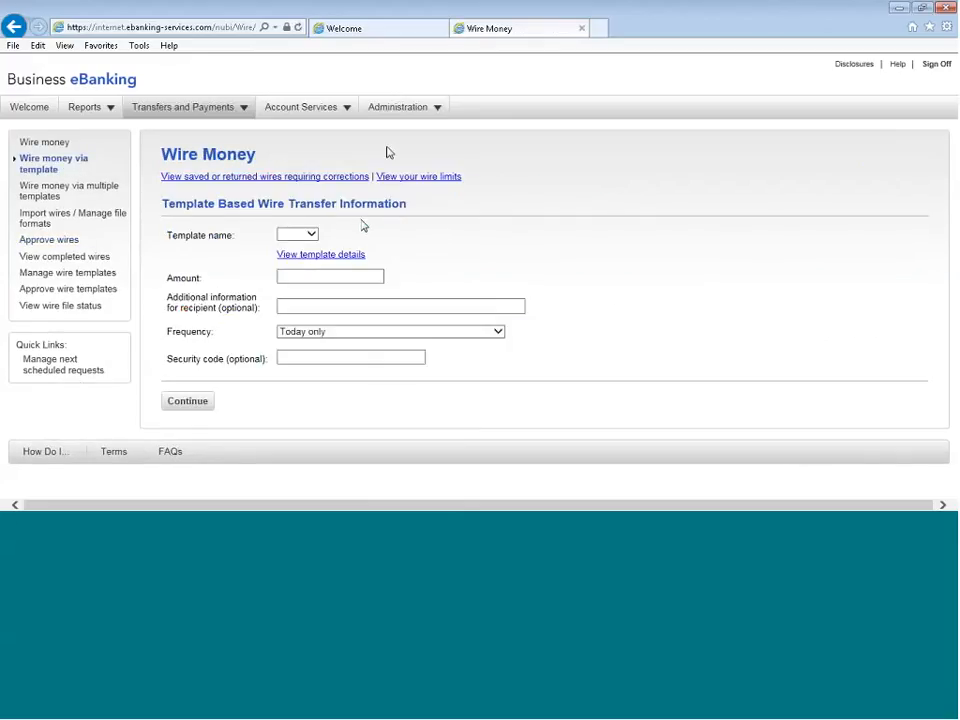
left_click(310, 236)
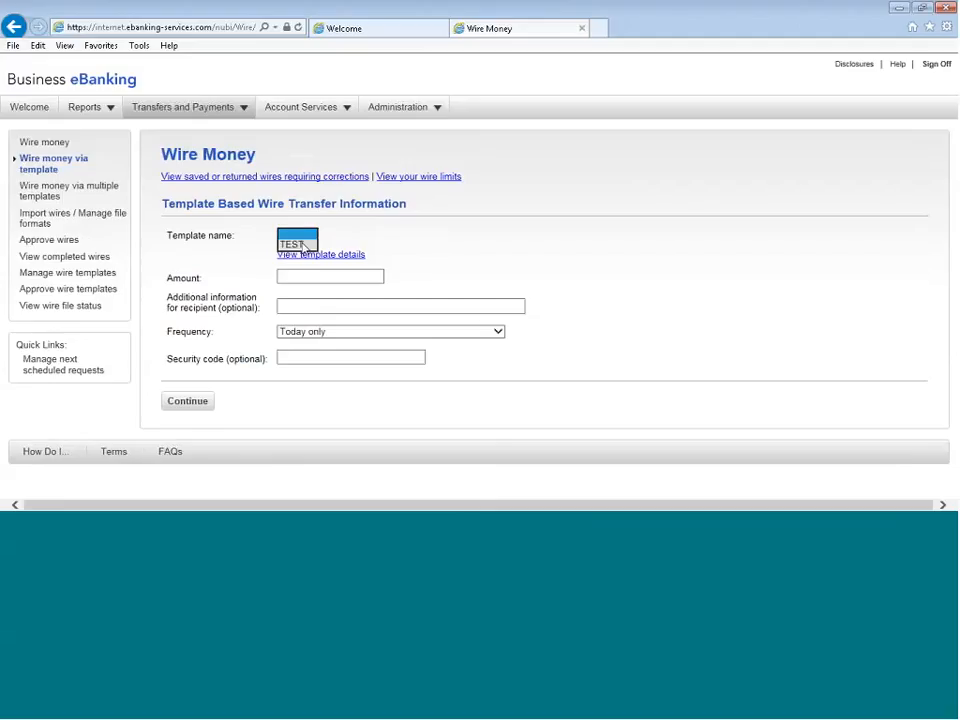
left_click(302, 246)
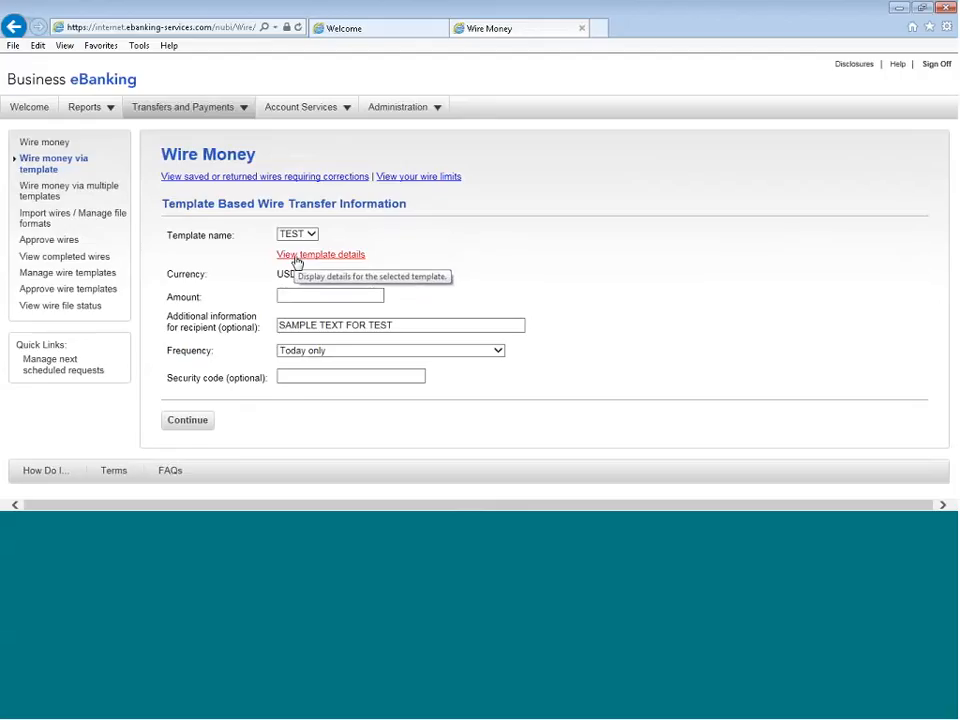
left_click(354, 293)
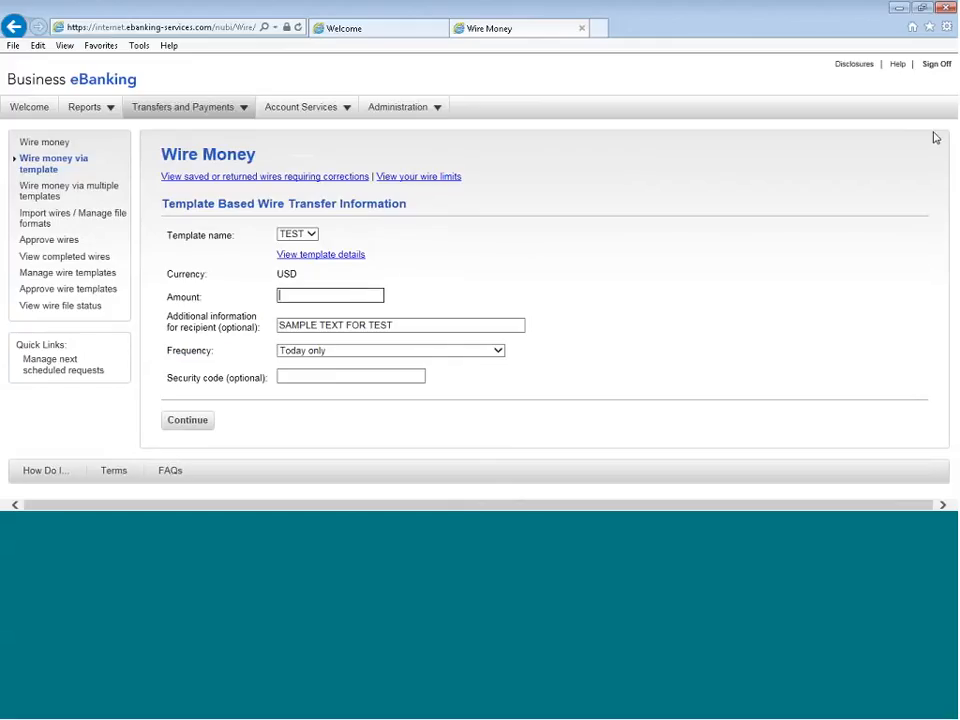
type("1000.00")
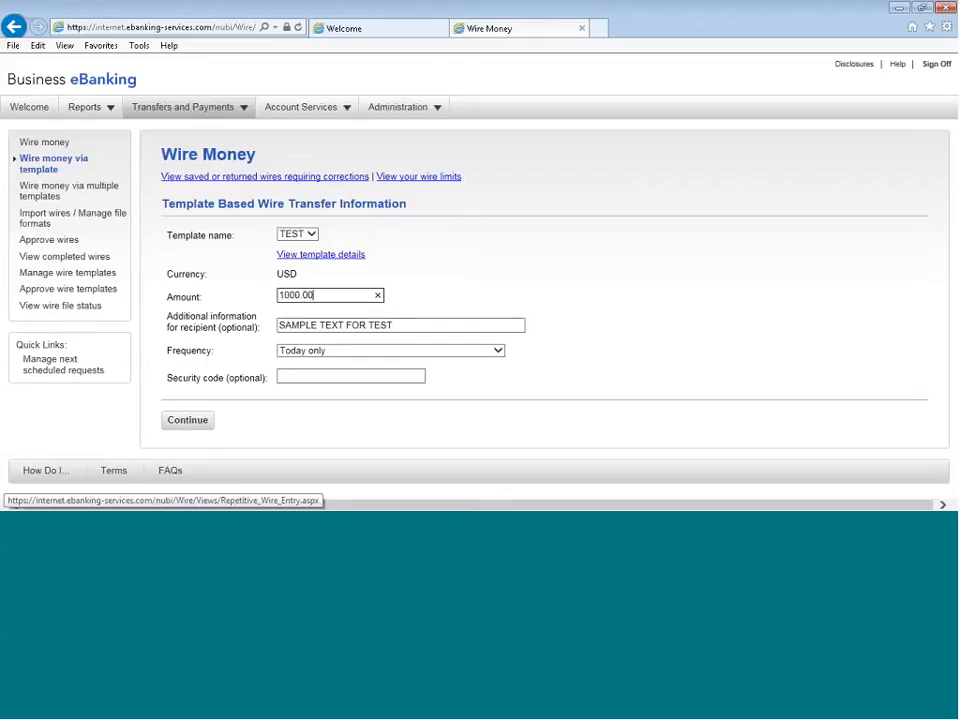
Set the template wire's frequency to Every other week and its next send date to 06/05/2017
left_click(497, 351)
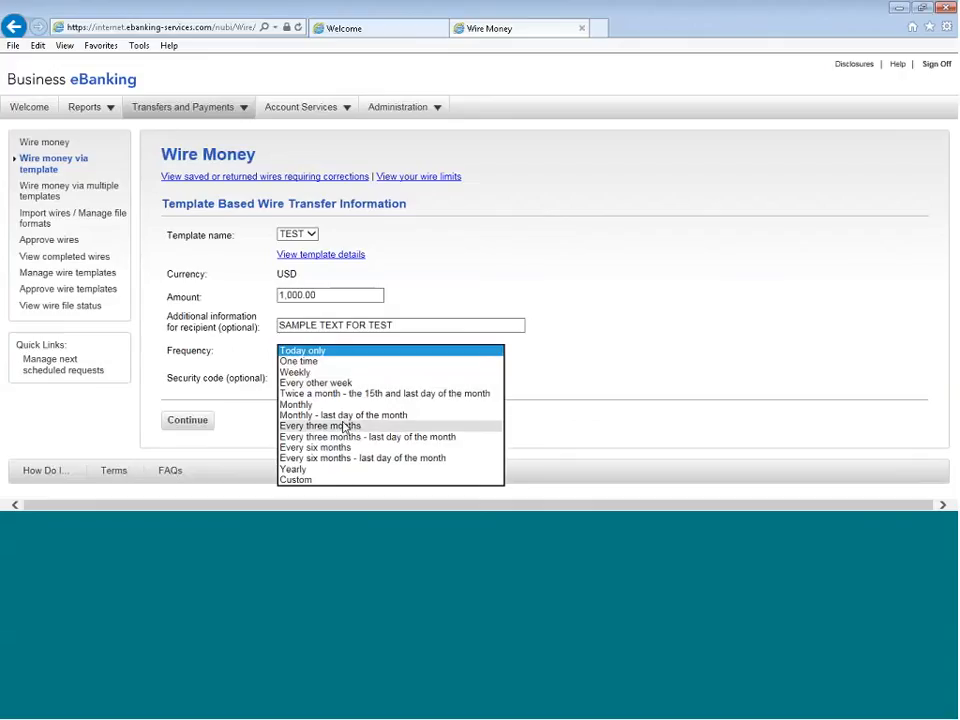
left_click(330, 384)
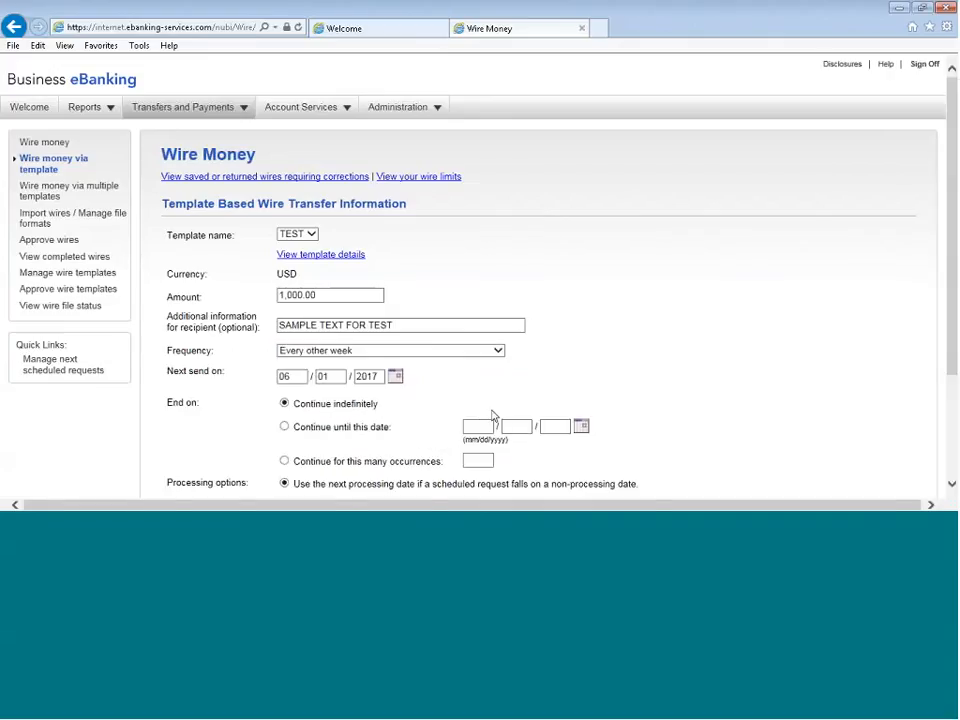
scroll(807, 243, "down", 3)
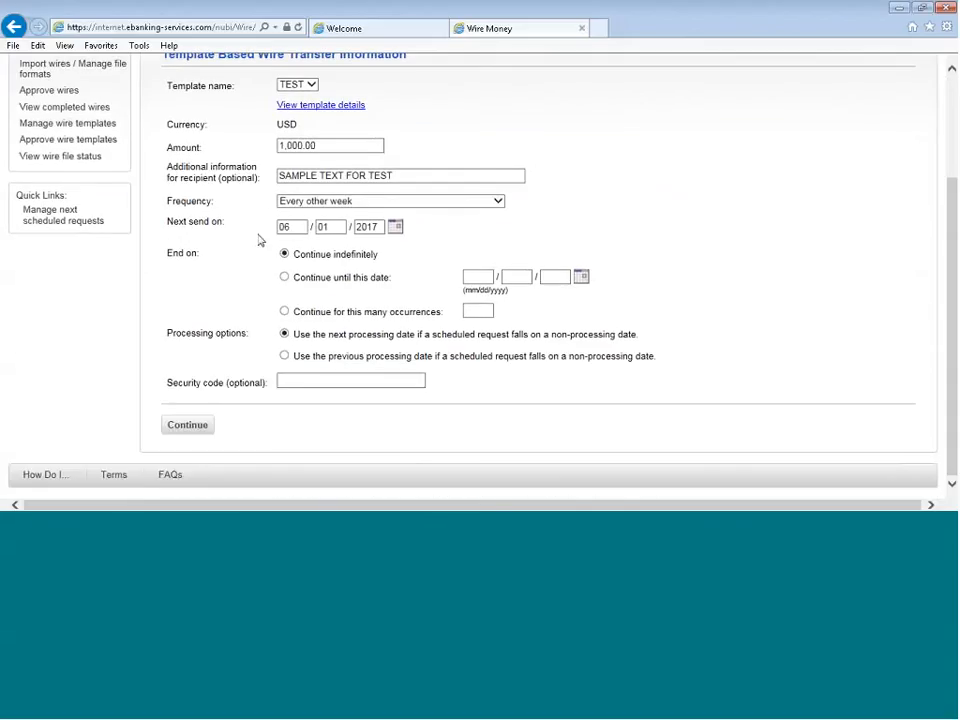
left_click(396, 228)
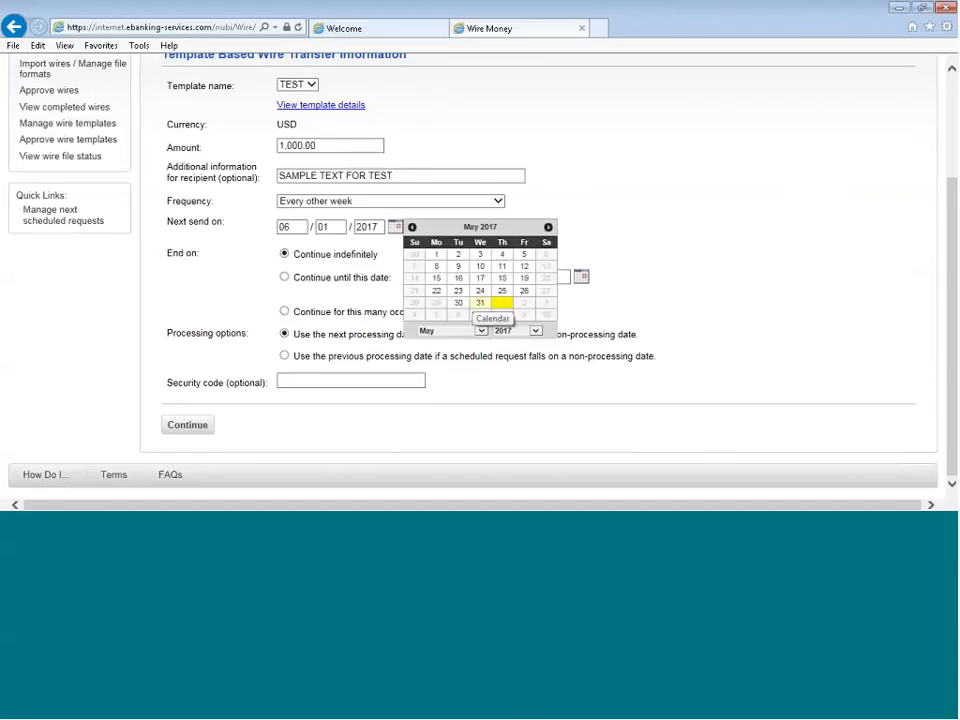
left_click(502, 302)
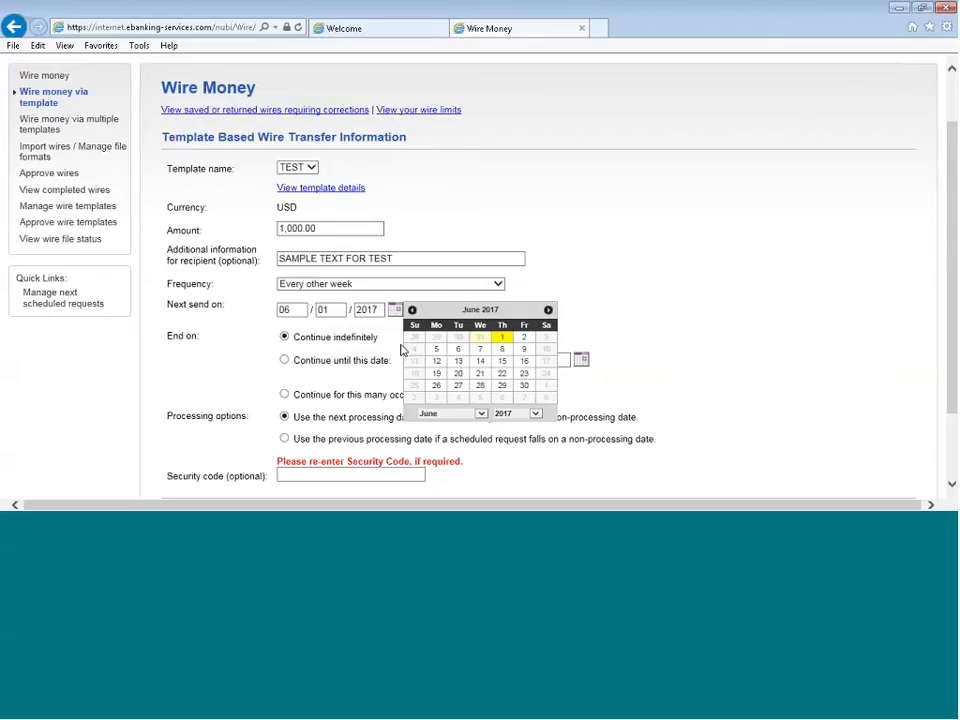
left_click(436, 349)
Limit the recurring template wire to 6 occurrences, approve it and review its confirmation
scroll(666, 311, "down", 2)
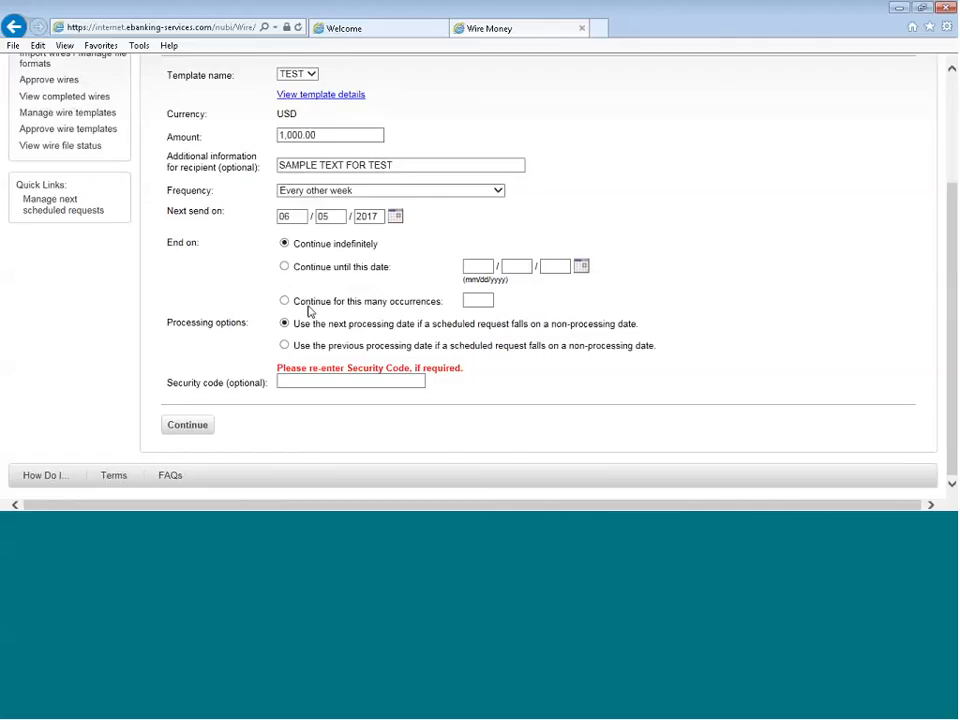
left_click(441, 305)
left_click(478, 300)
type("6")
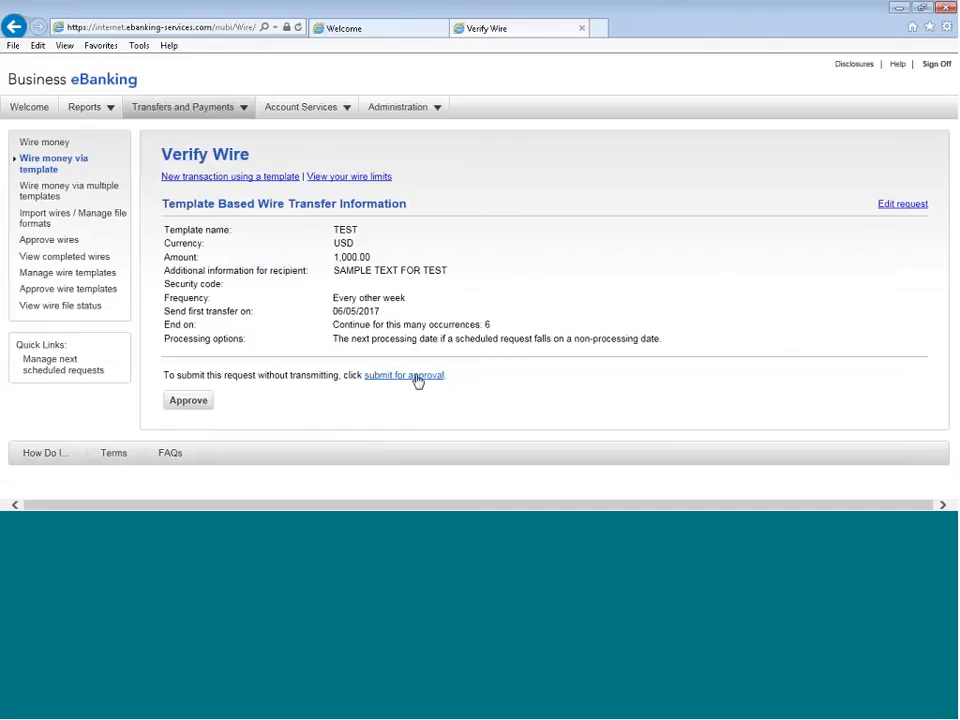
left_click(190, 401)
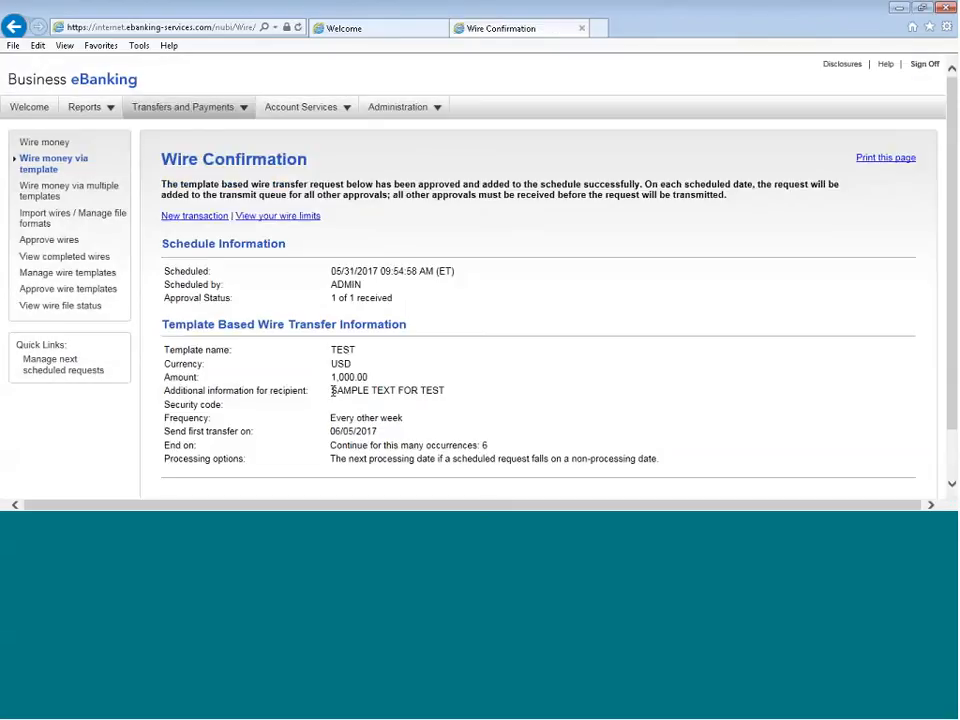
scroll(491, 435, "down", 1)
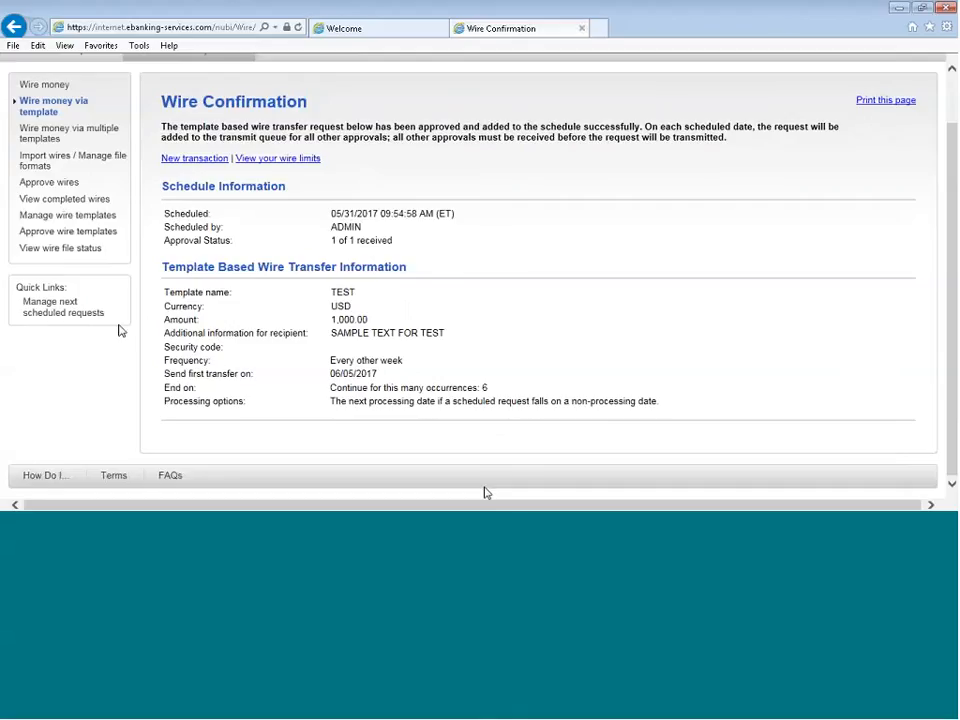
Start a wire via multiple templates and fill the first request with the TEST template and an amount of 500
left_click(31, 137)
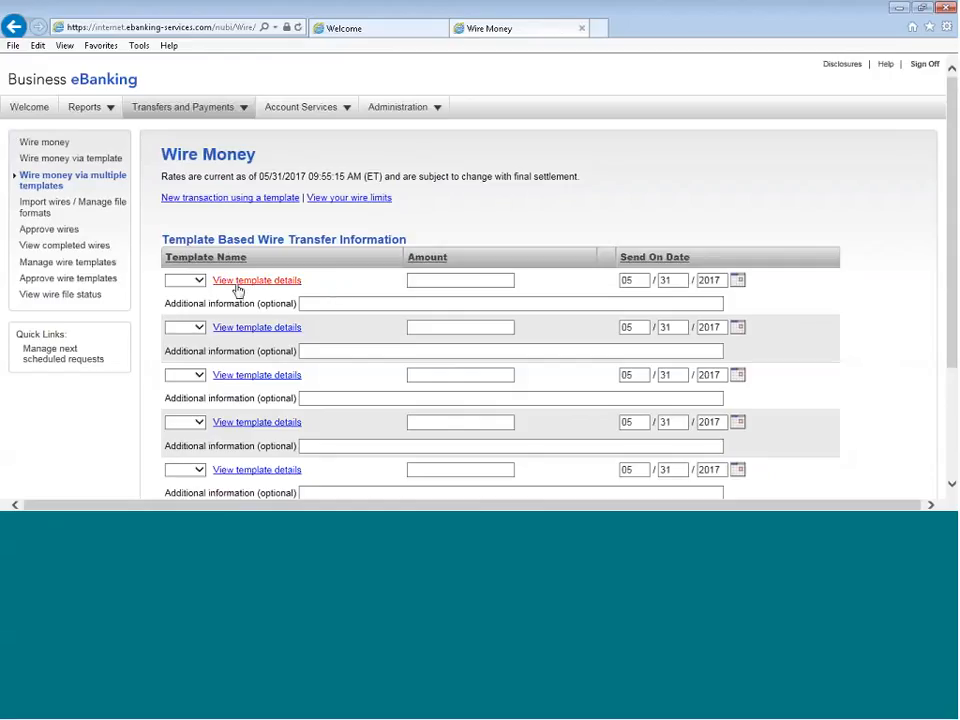
left_click(198, 280)
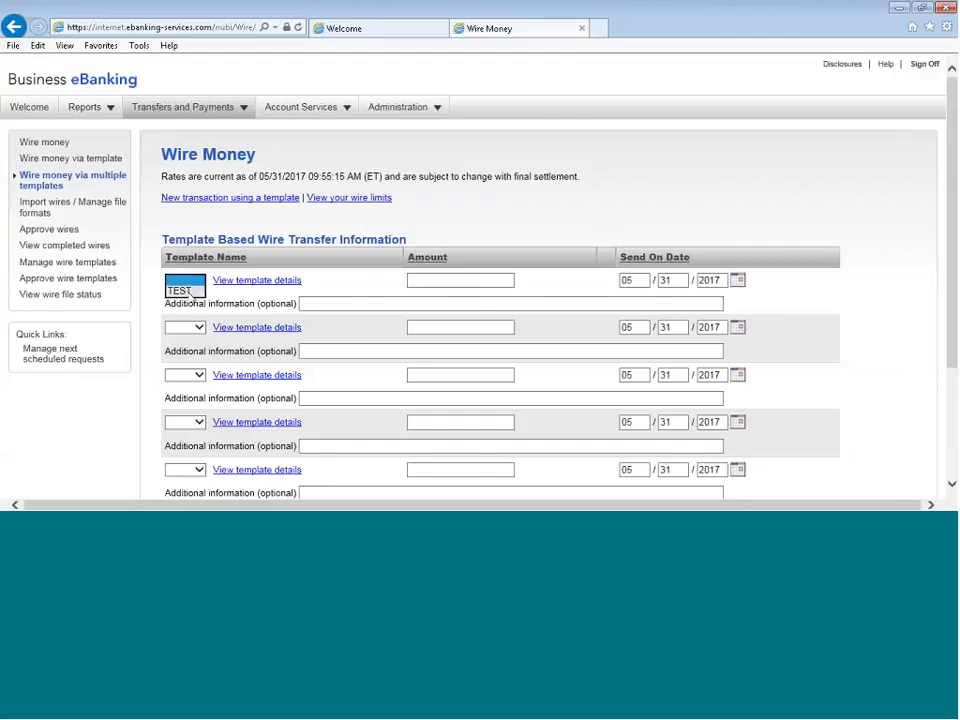
left_click(199, 291)
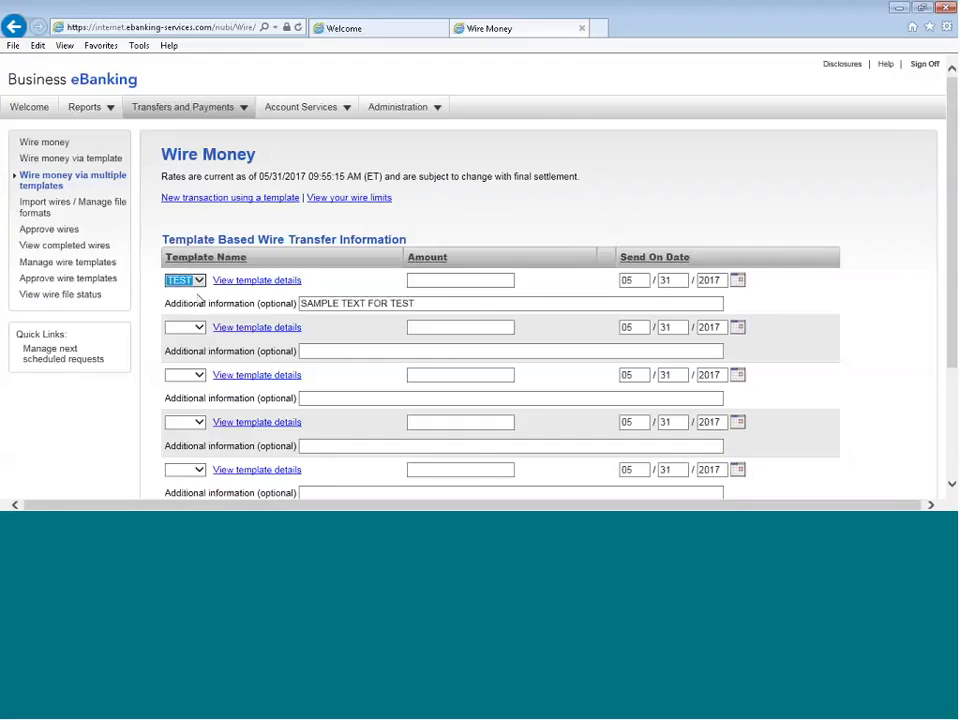
left_click(480, 283)
type("5")
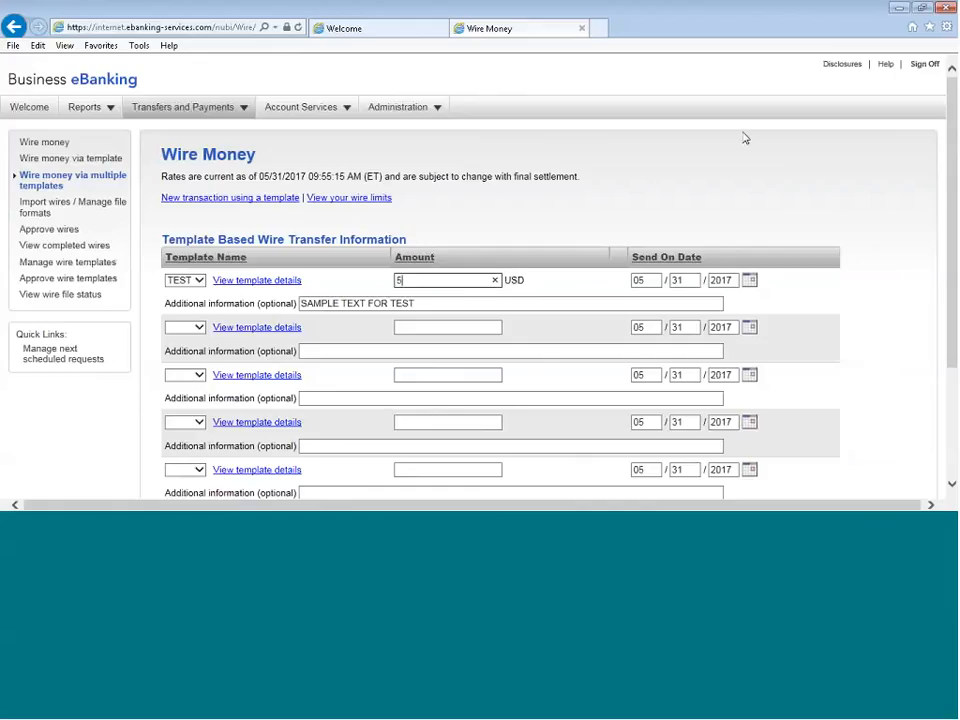
type("00")
Fill the second request with the TEST template, an amount of 1000 and the send-on date 06/05/2017
left_click(199, 328)
left_click(190, 330)
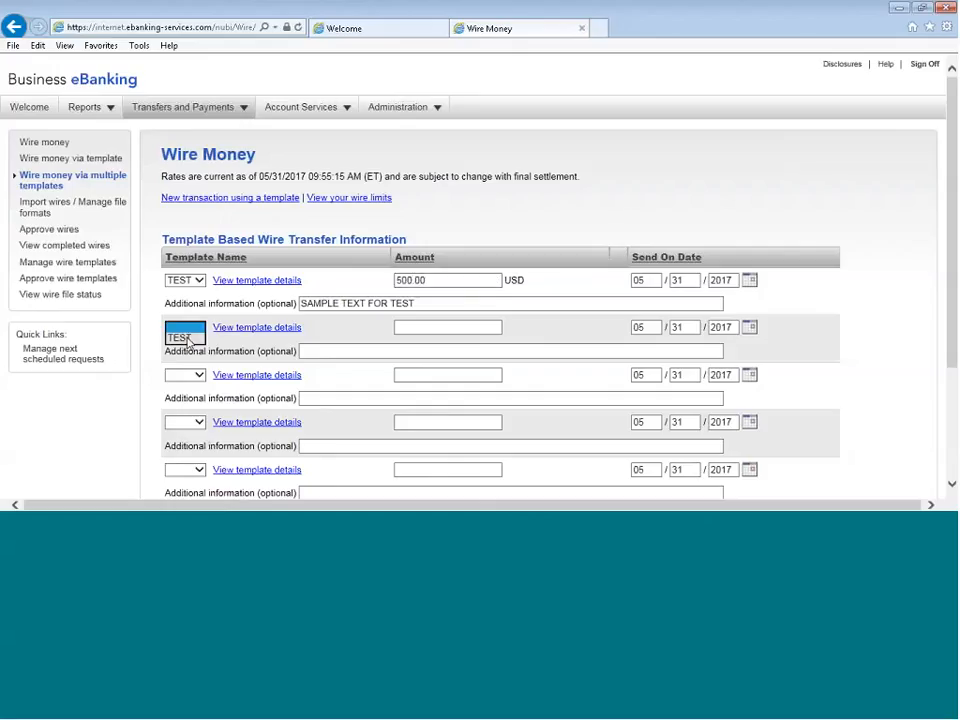
left_click(185, 338)
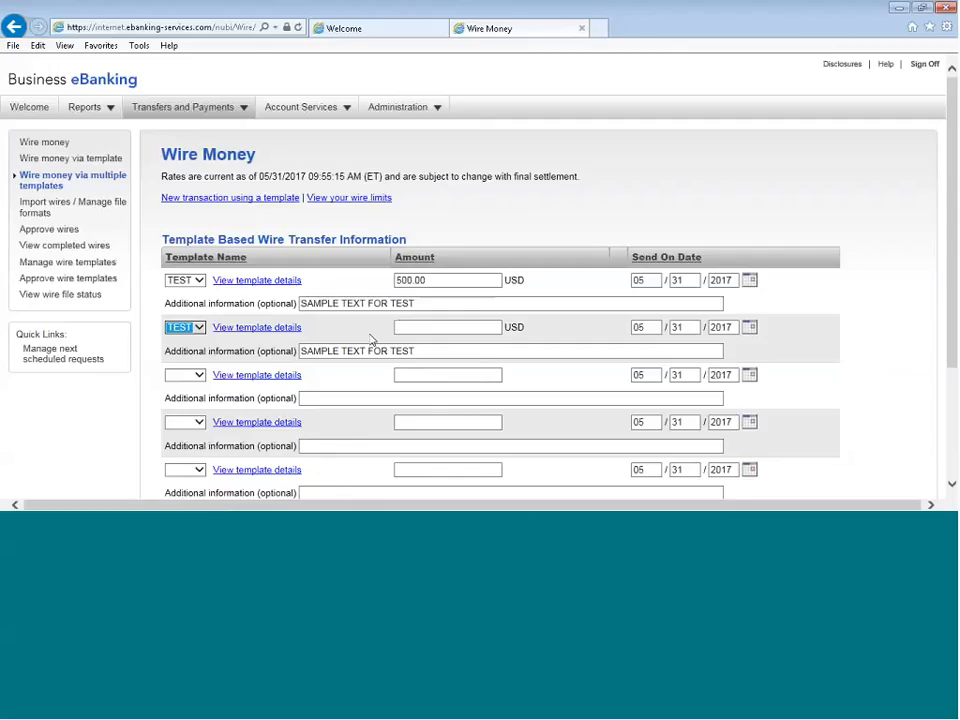
left_click(435, 328)
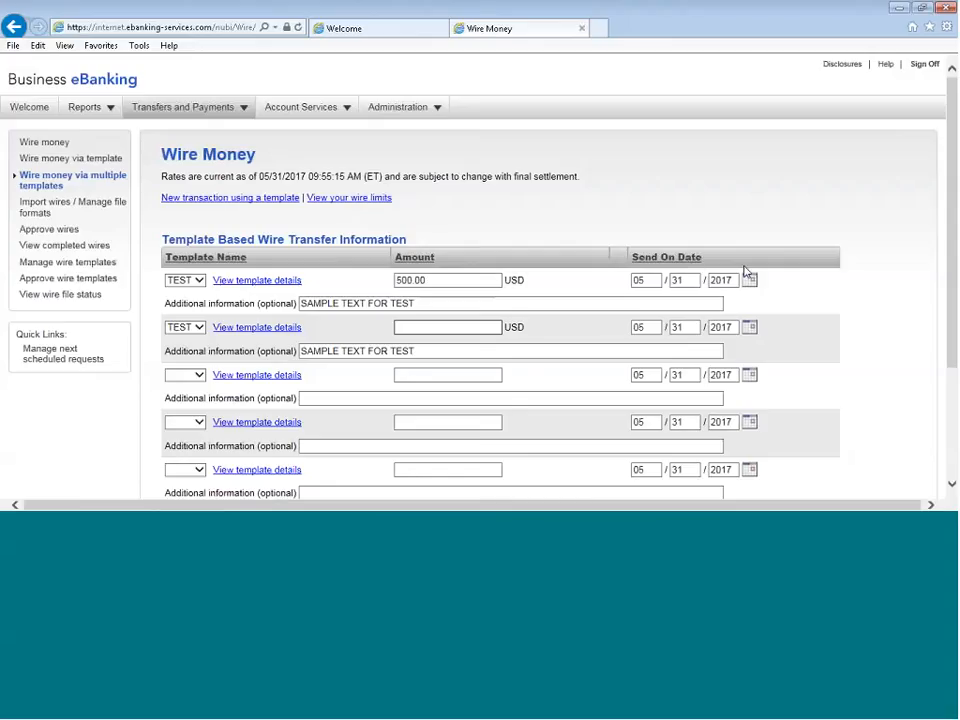
type("1000")
left_click(749, 327)
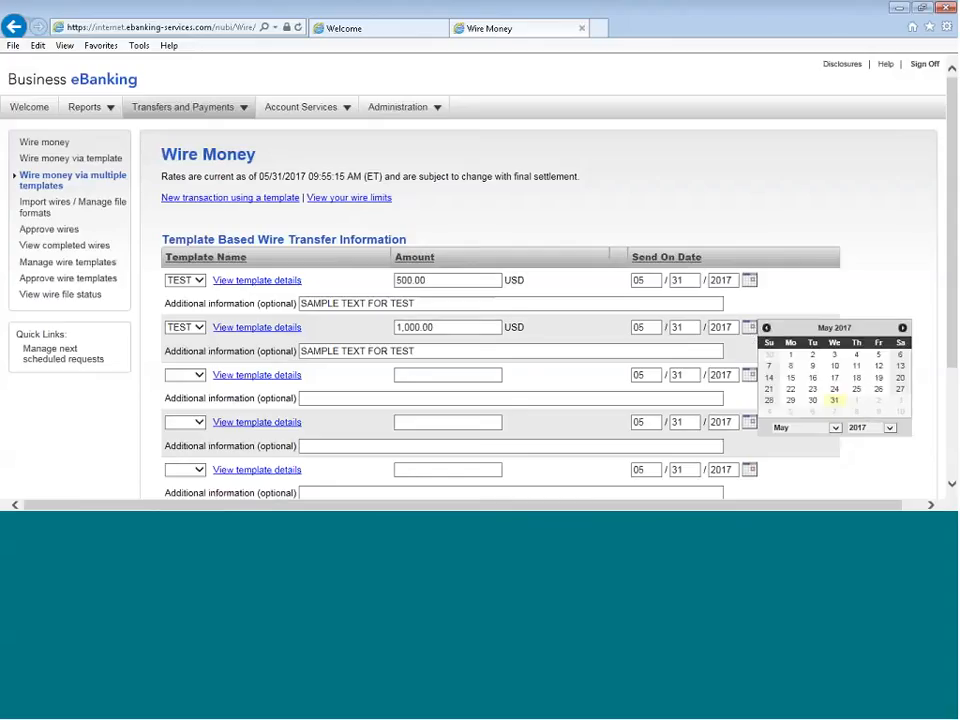
left_click(902, 328)
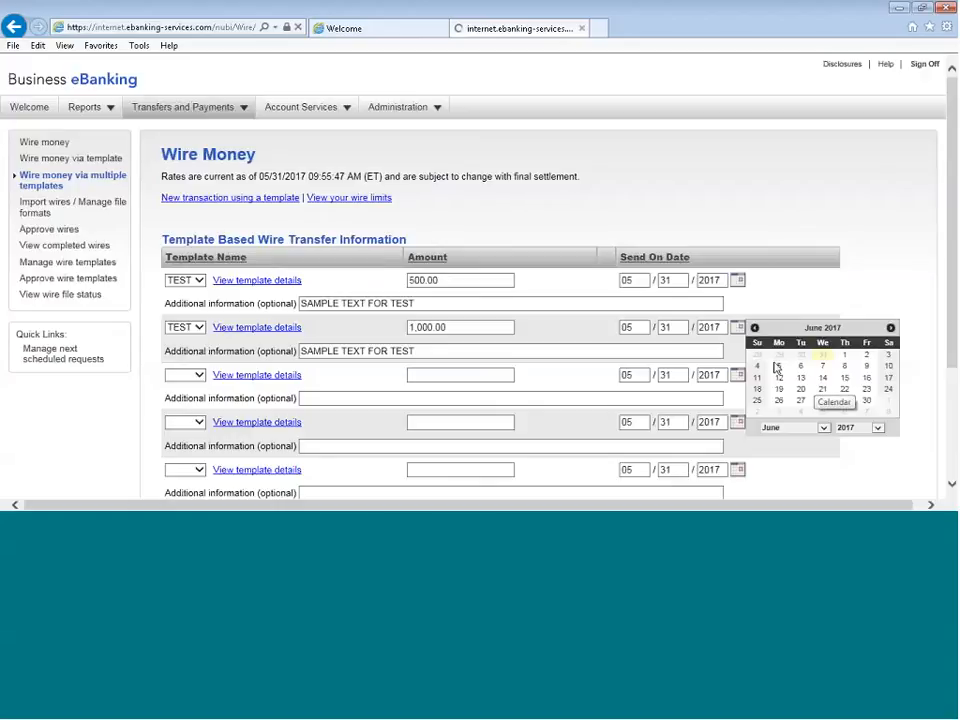
left_click(779, 365)
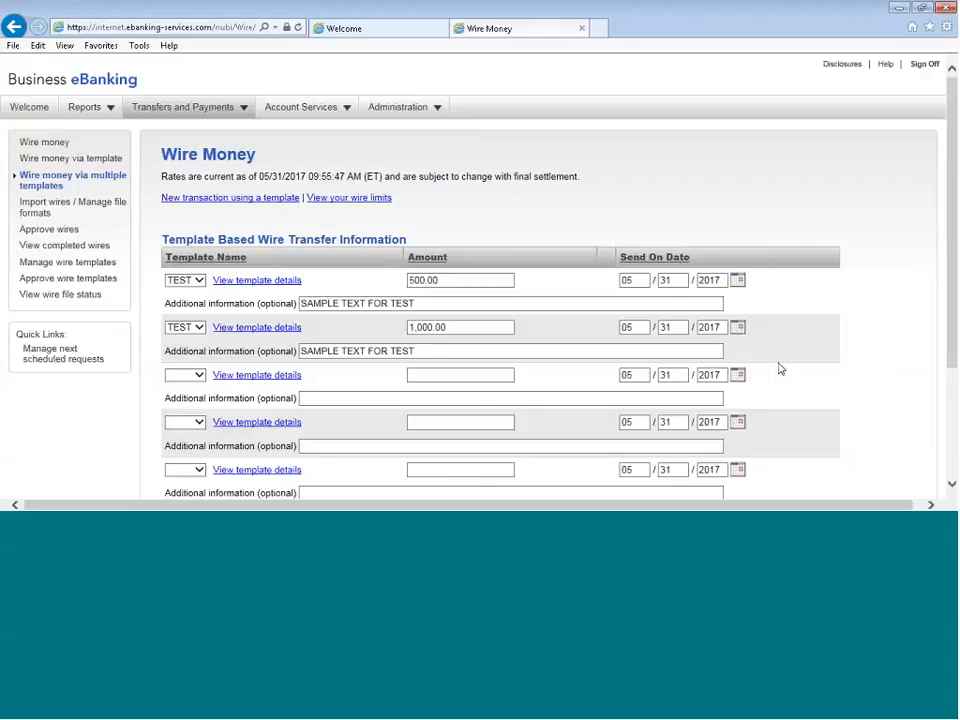
scroll(185, 381, "down", 1)
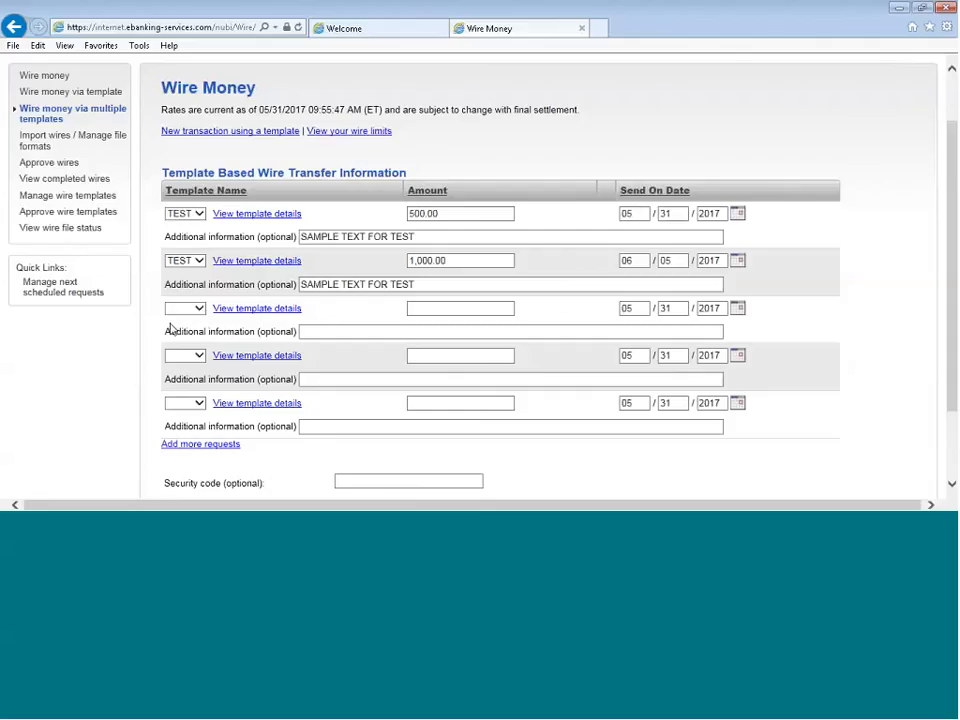
Add more request rows to the multiple-template wire form, and approve and transmit the two TEST template wires
left_click(187, 445)
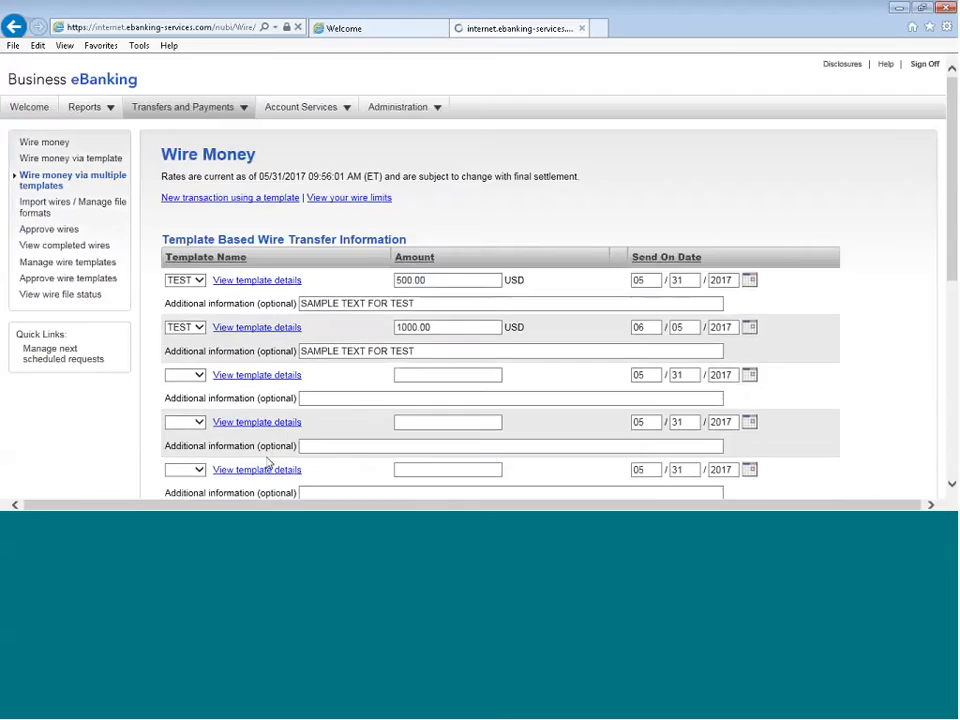
scroll(291, 433, "down", 5)
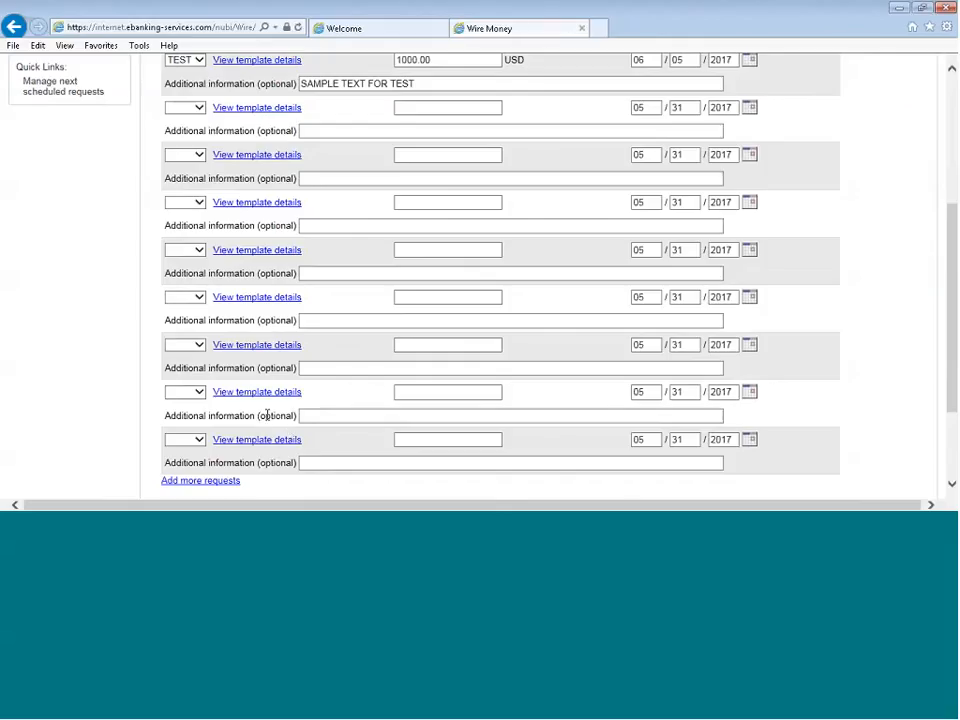
scroll(491, 421, "down", 3)
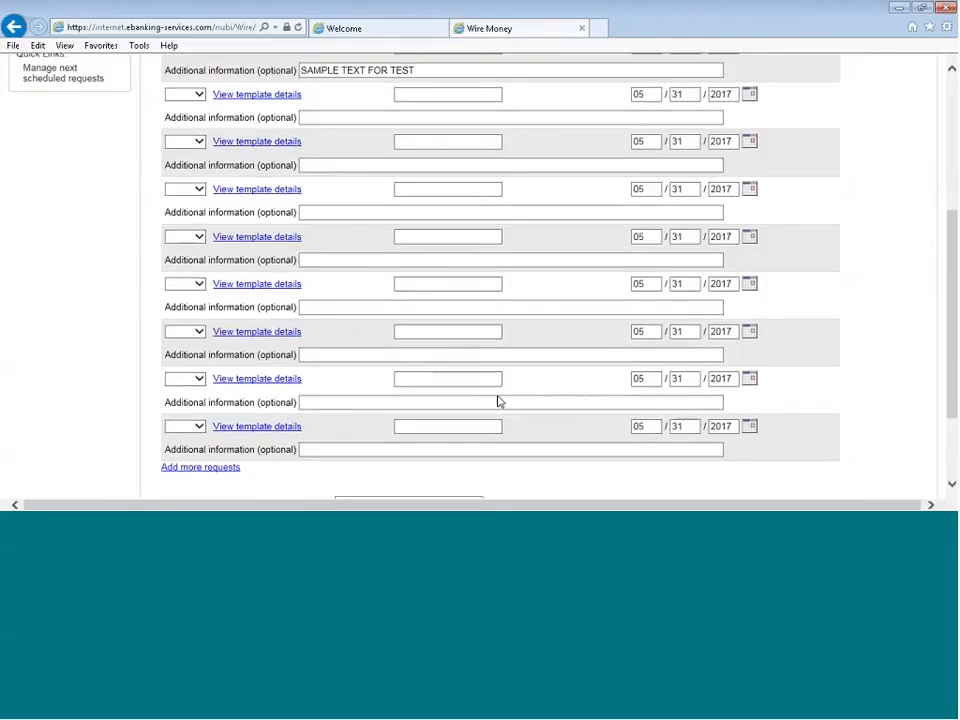
left_click(194, 428)
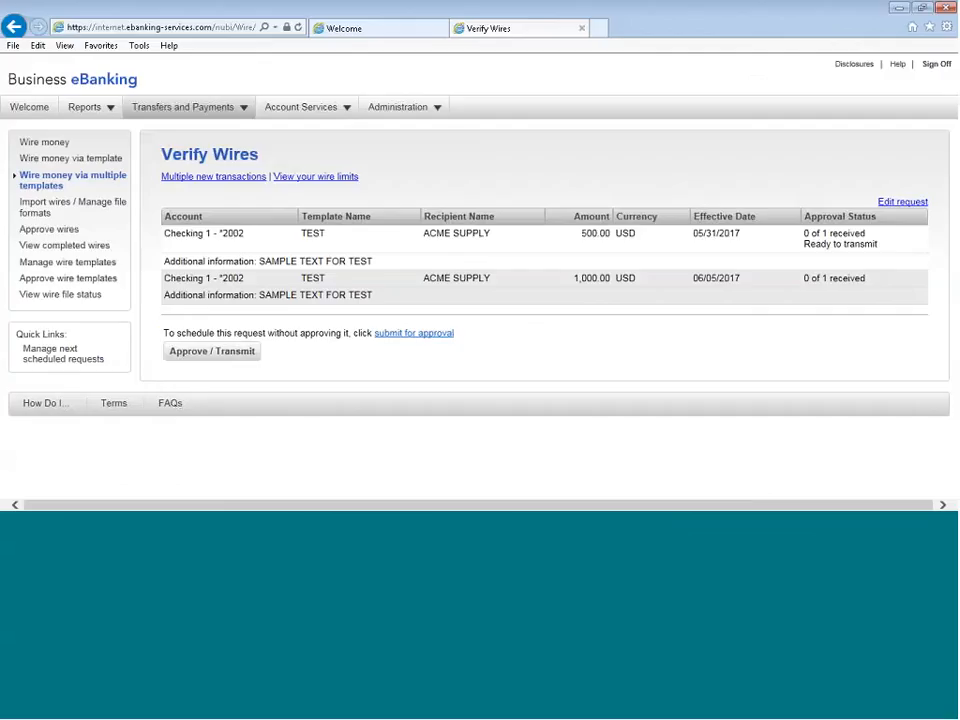
left_click(175, 352)
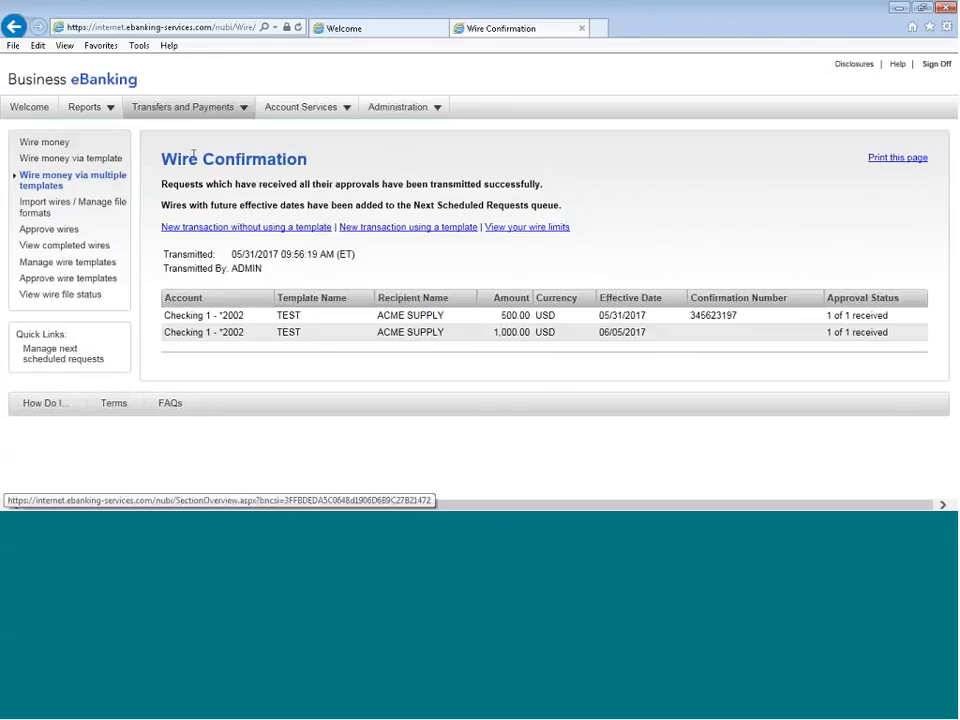
Start an ACH payment without a template and set its request type to PPD Payment (Personal)
left_click(193, 112)
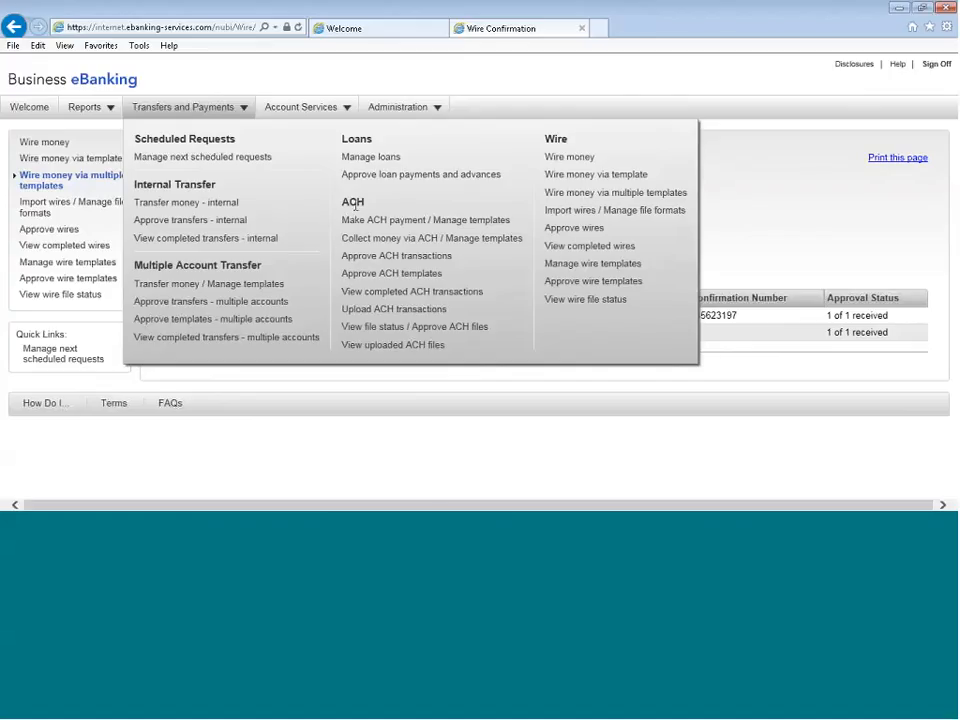
left_click(372, 222)
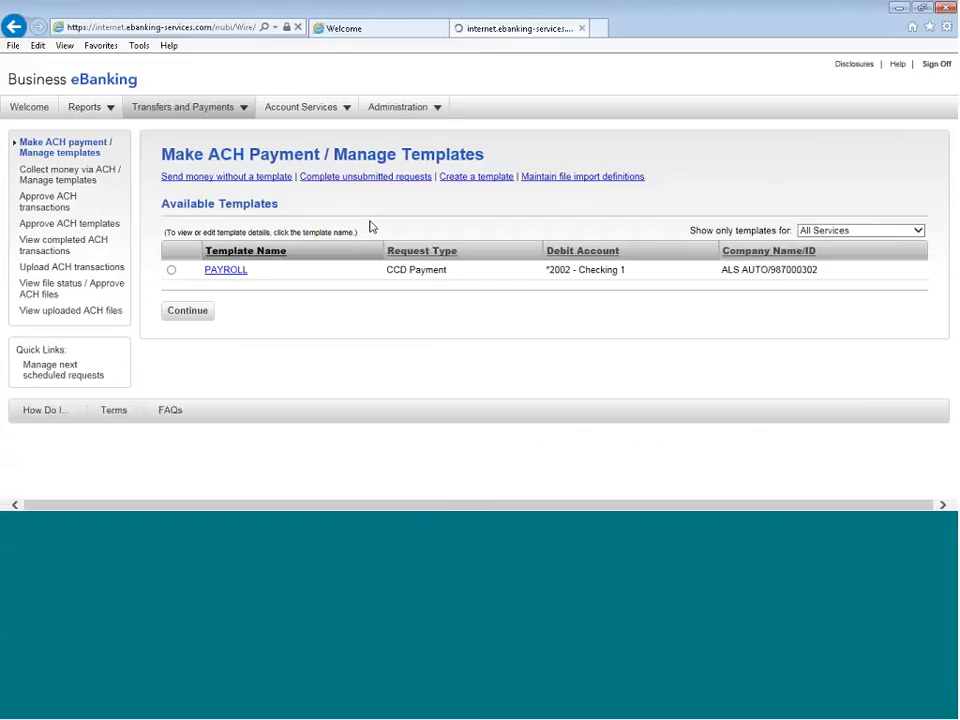
left_click(228, 178)
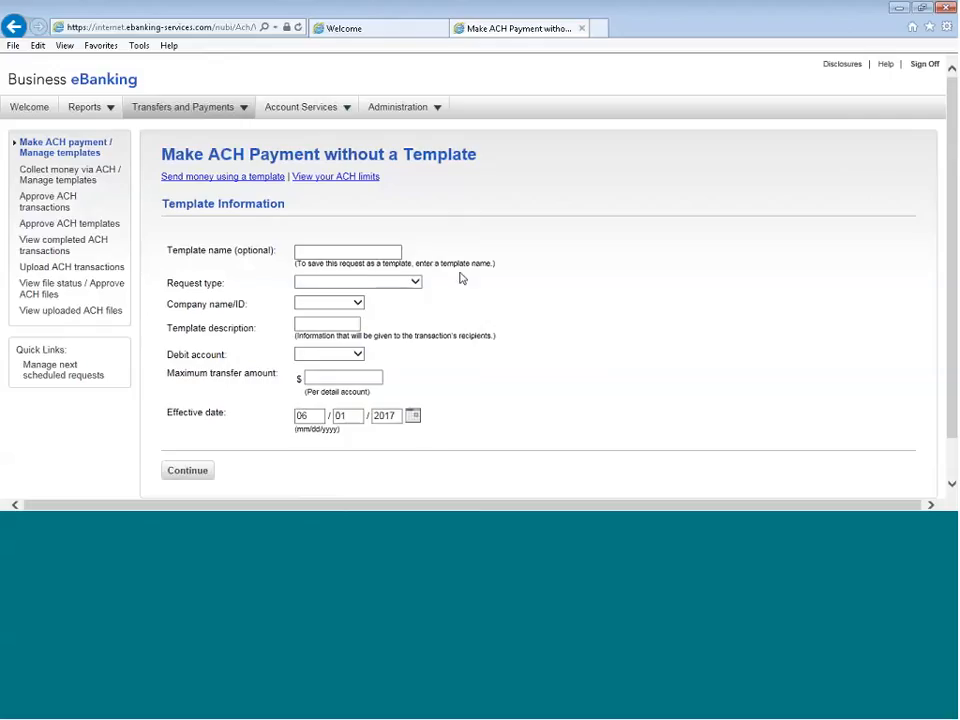
left_click(313, 254)
left_click(409, 283)
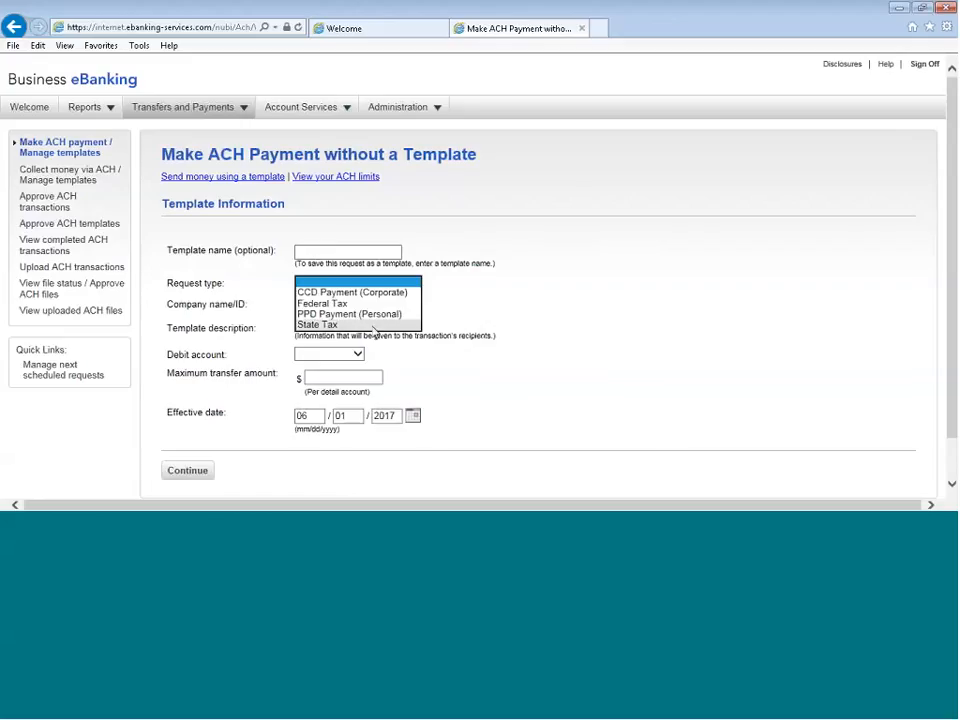
left_click(385, 314)
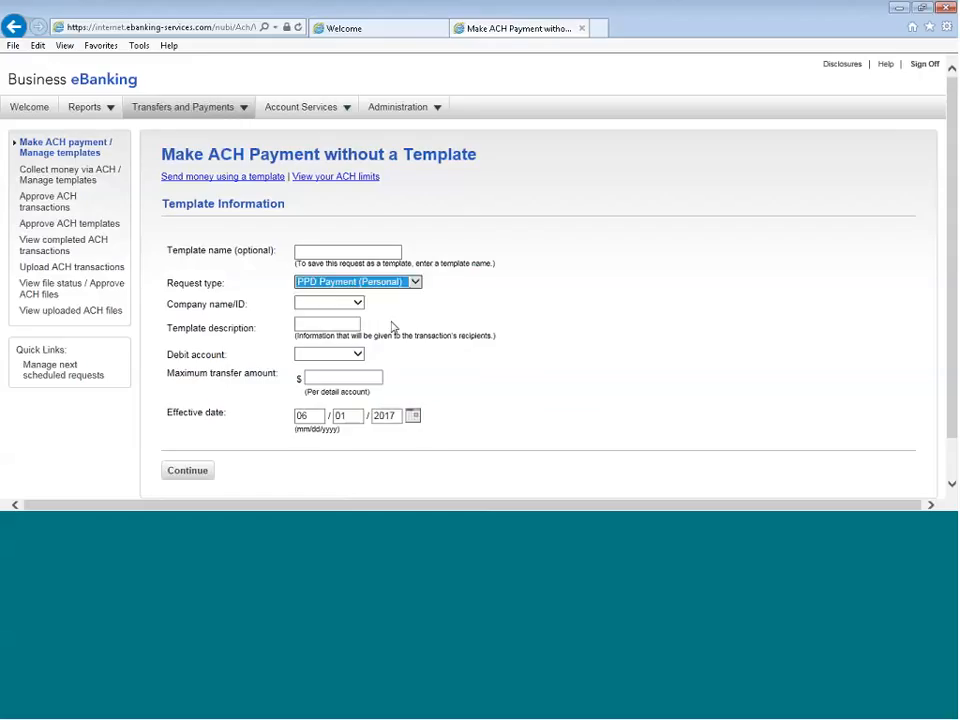
Set the ACH payment's company to ALS AUTO and its template description to TEST
left_click(318, 304)
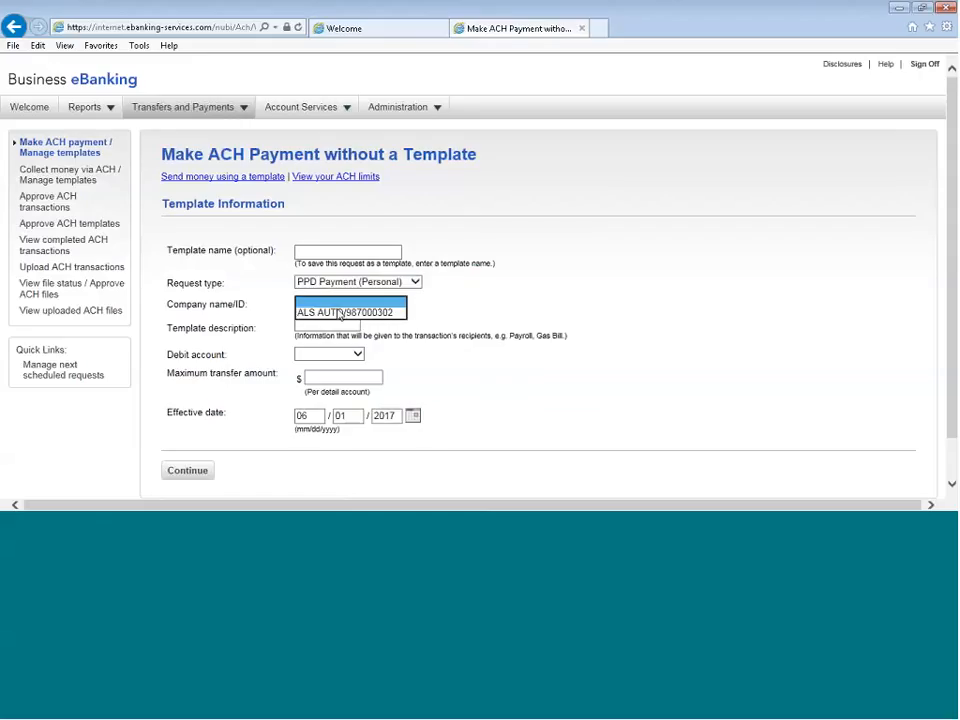
left_click(303, 308)
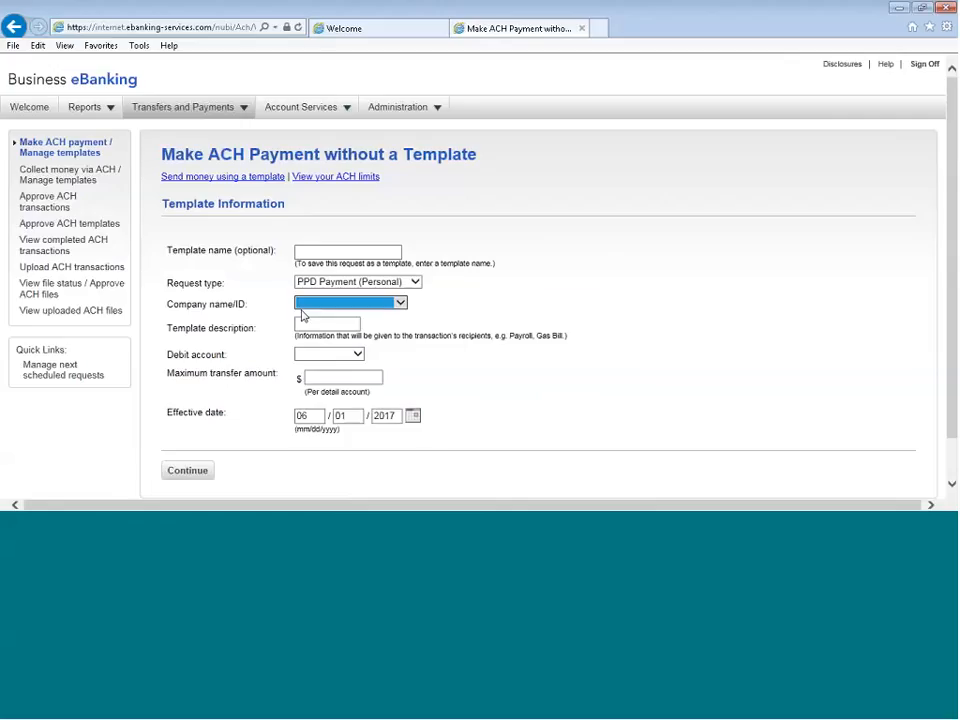
left_click(399, 303)
left_click(400, 312)
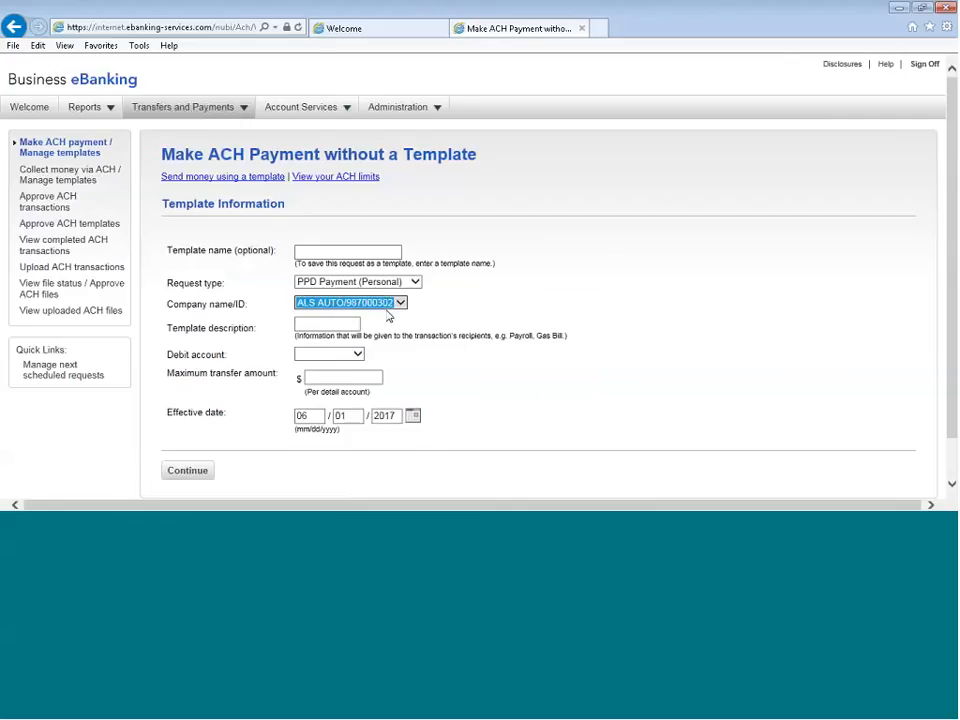
left_click(300, 324)
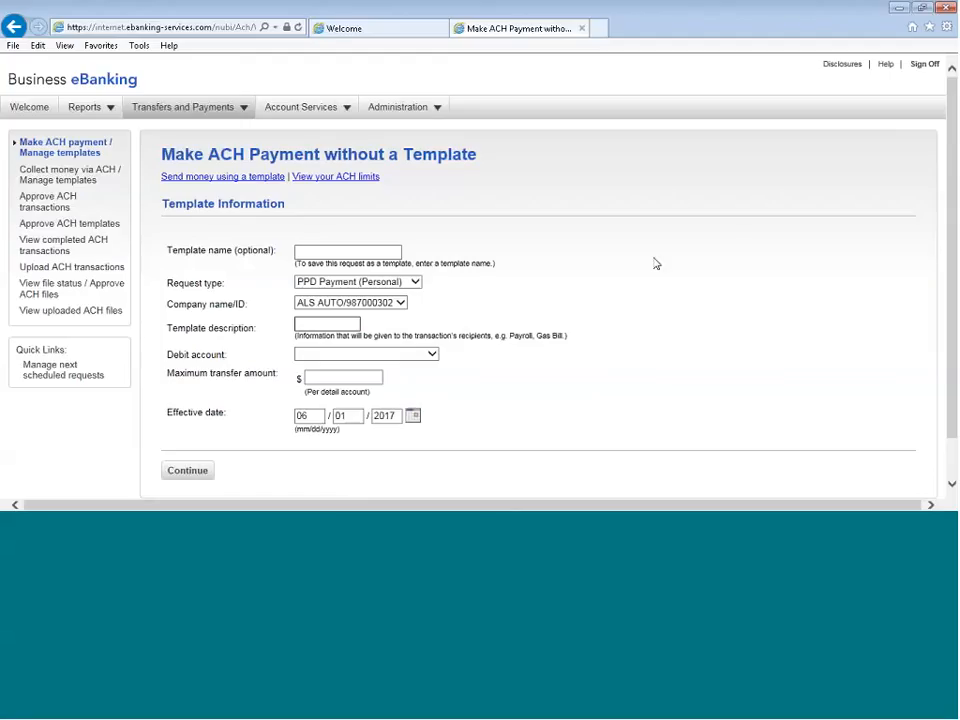
type("TEST")
Choose the Checking 1 debit account and set the maximum transfer amount to 10,000
left_click(413, 355)
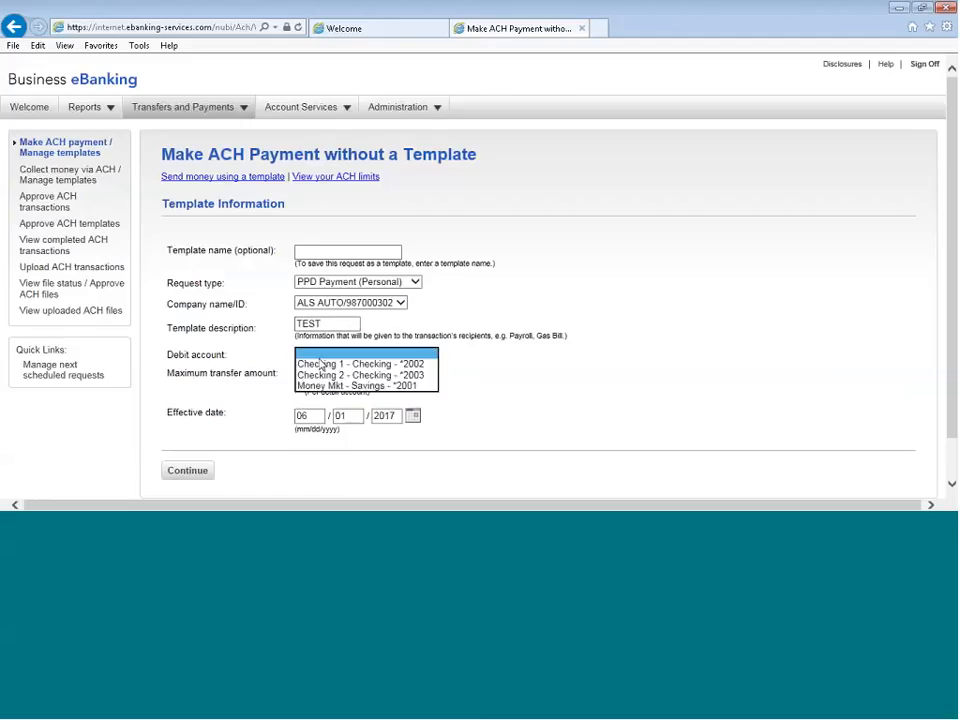
left_click(500, 363)
left_click(326, 378)
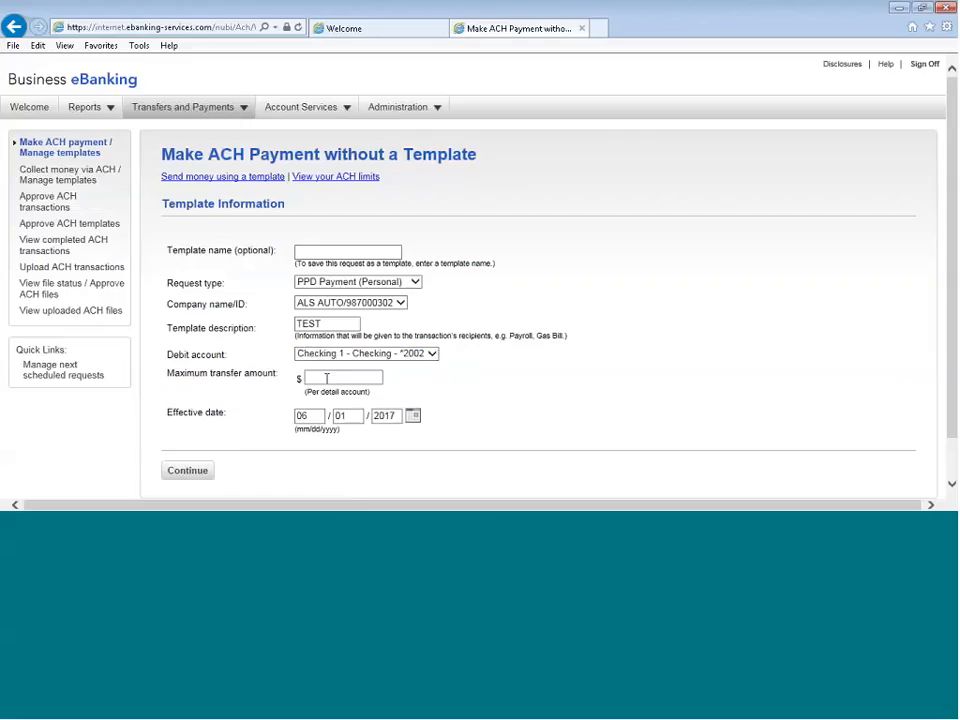
type("10,")
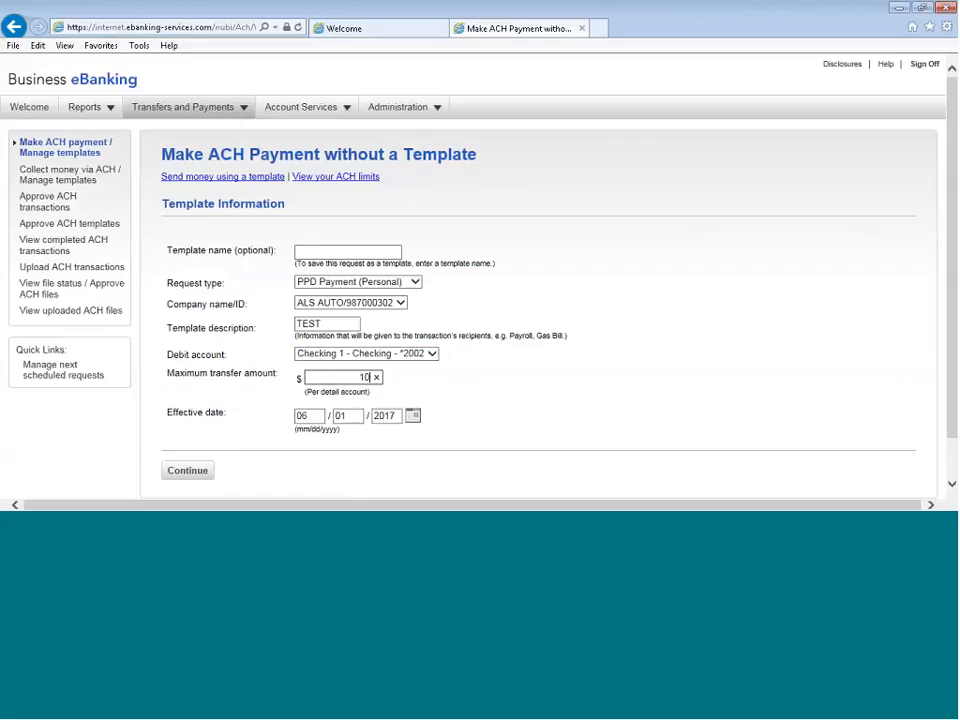
type("000")
key("Tab")
Set the ACH payment's effective date to 06/02/2017 and continue to the payment details
left_click(414, 416)
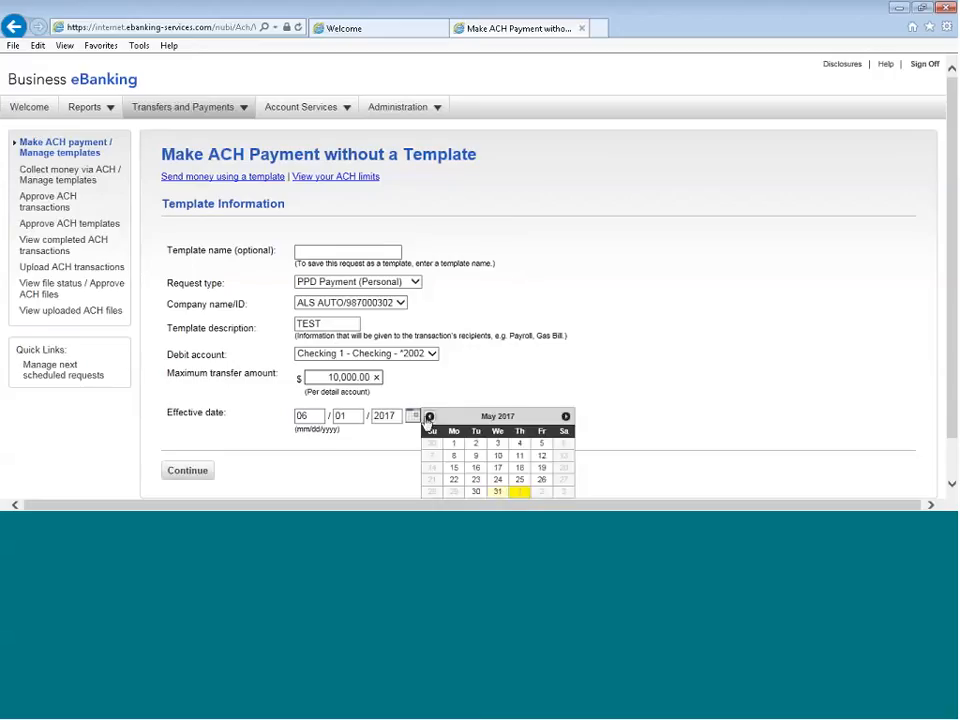
left_click(566, 417)
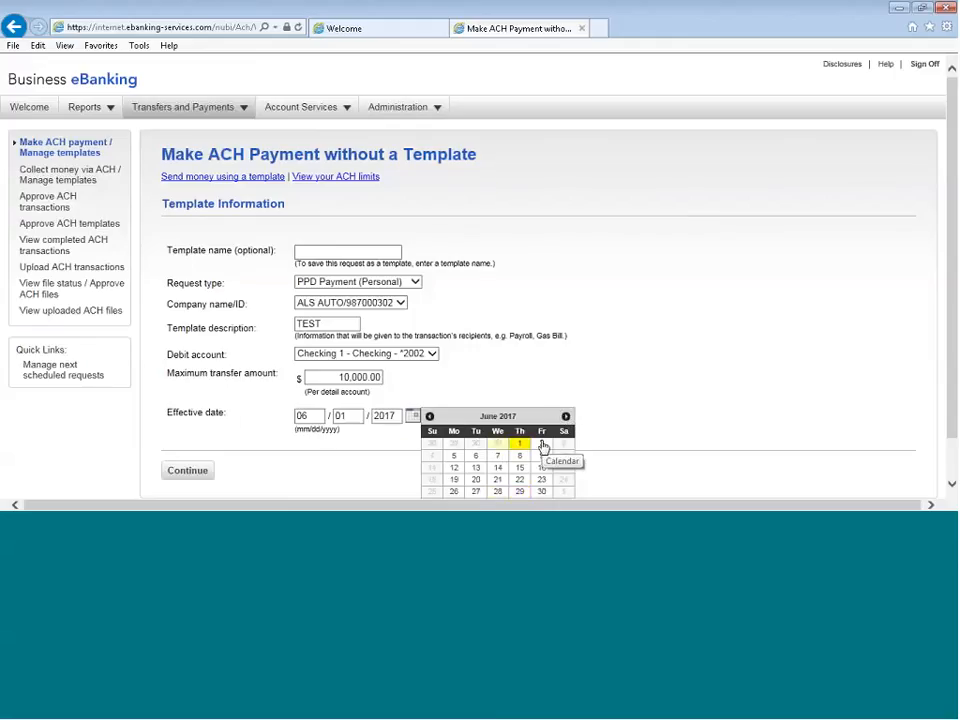
left_click(541, 443)
left_click(187, 470)
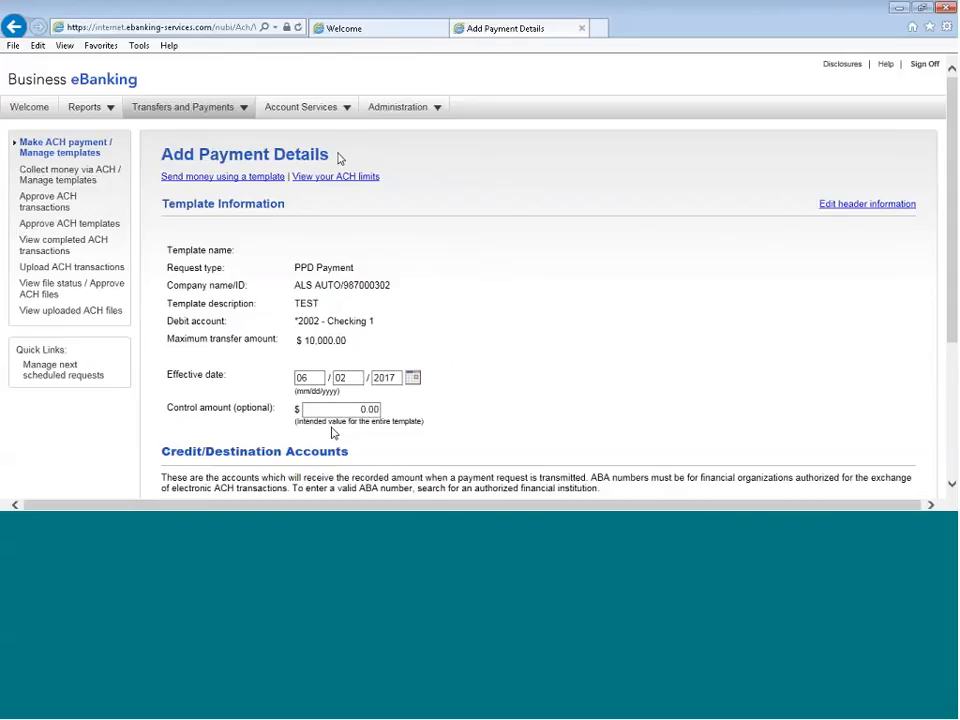
Fill in the first destination's ABA number and account number, keeping the account type Checking
scroll(521, 296, "down", 3)
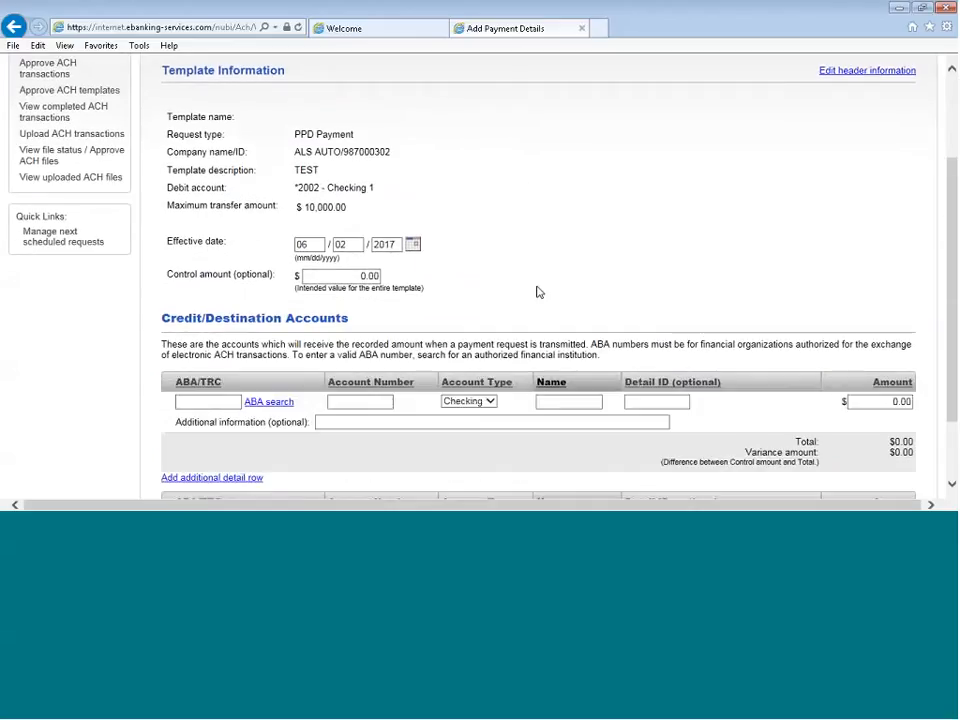
scroll(538, 293, "down", 2)
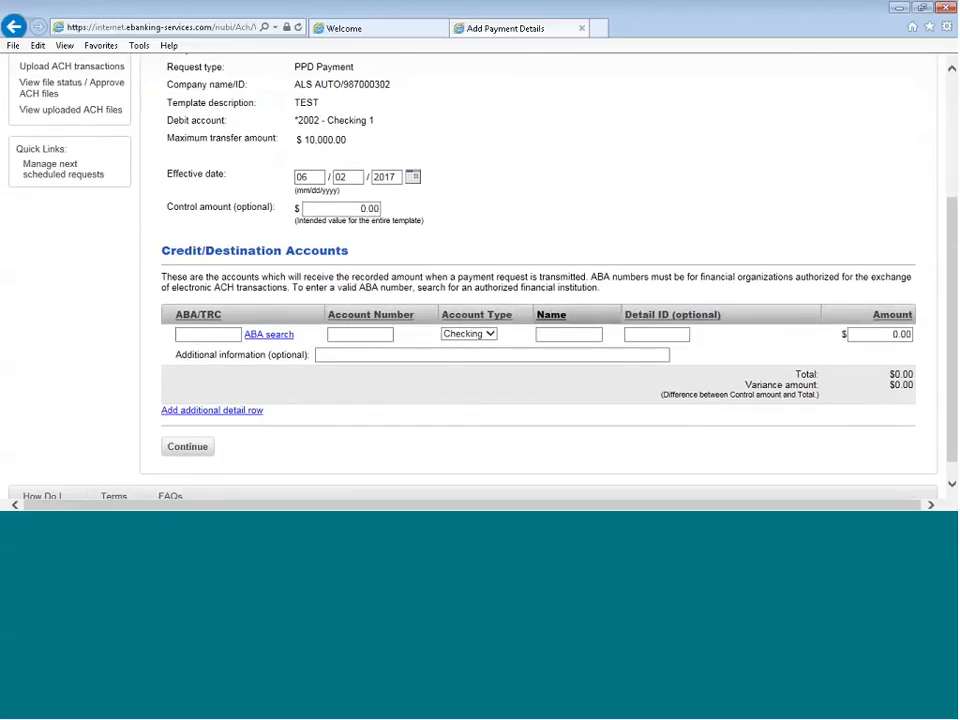
left_click(187, 334)
right_click(187, 336)
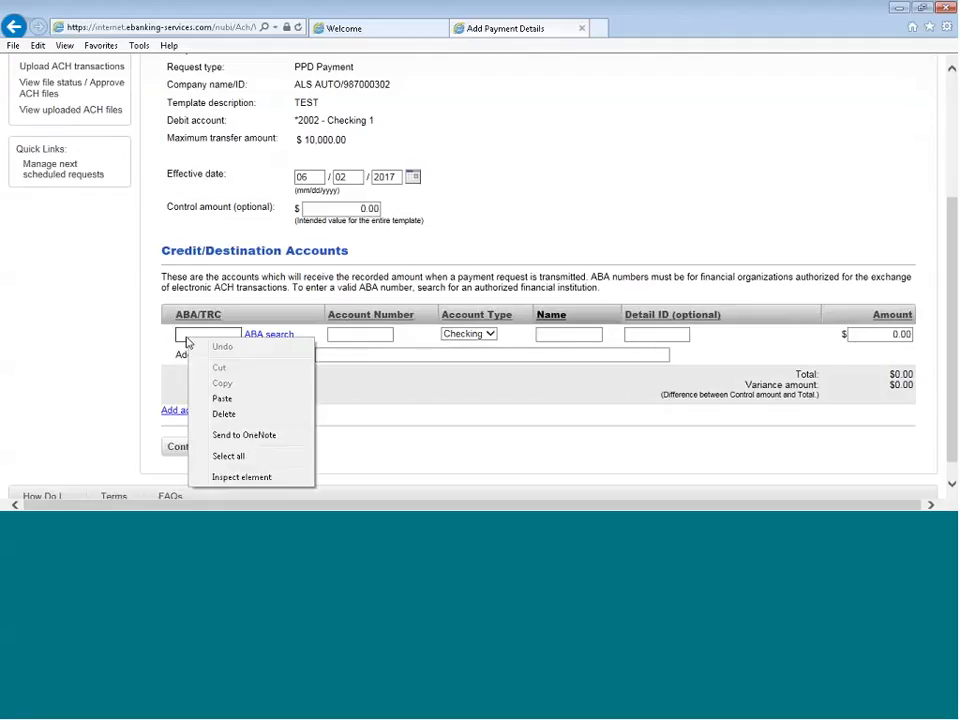
left_click(230, 399)
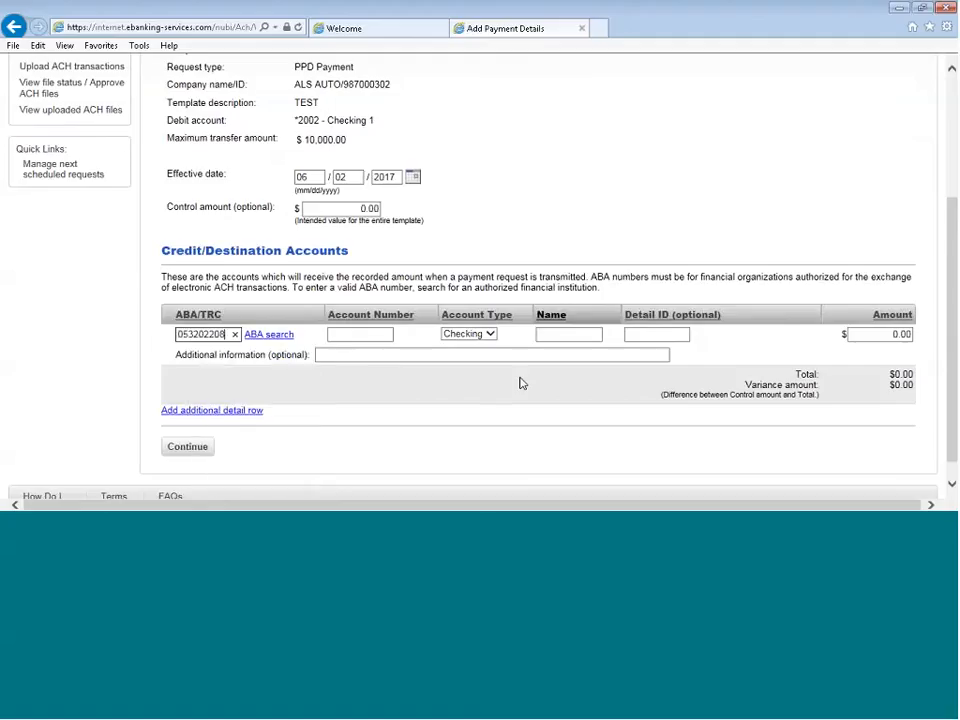
key("Tab")
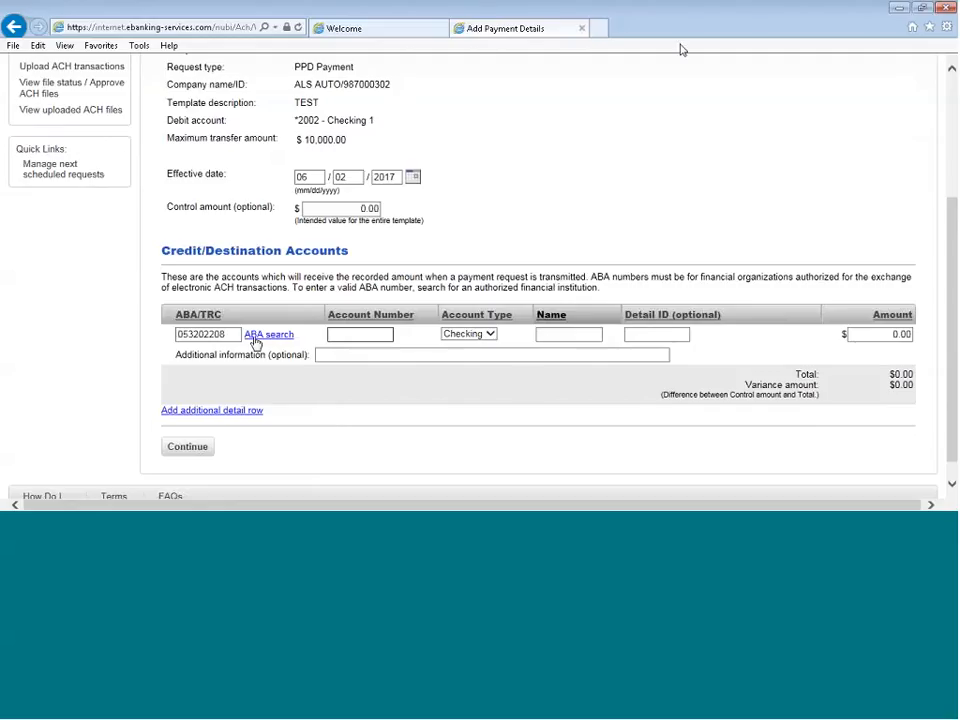
type("7676767")
left_click(490, 337)
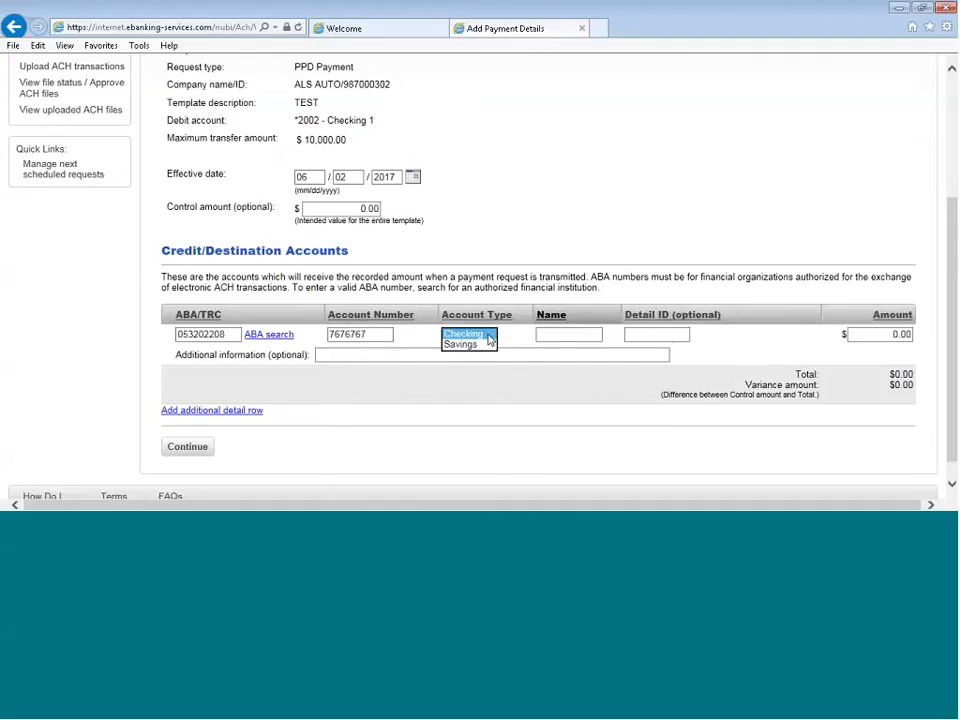
Enter the first recipient's full name and set the payment amount to 1000.00
left_click(539, 333)
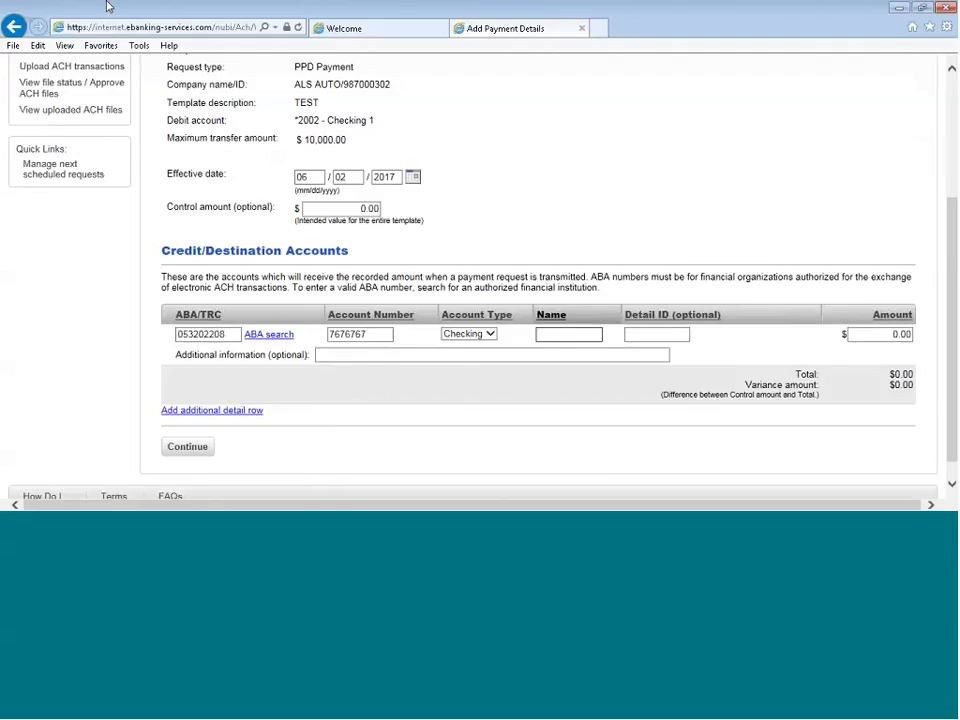
type("JAN")
type("E SMITH")
left_click(865, 334)
left_click_drag(865, 334, 909, 335)
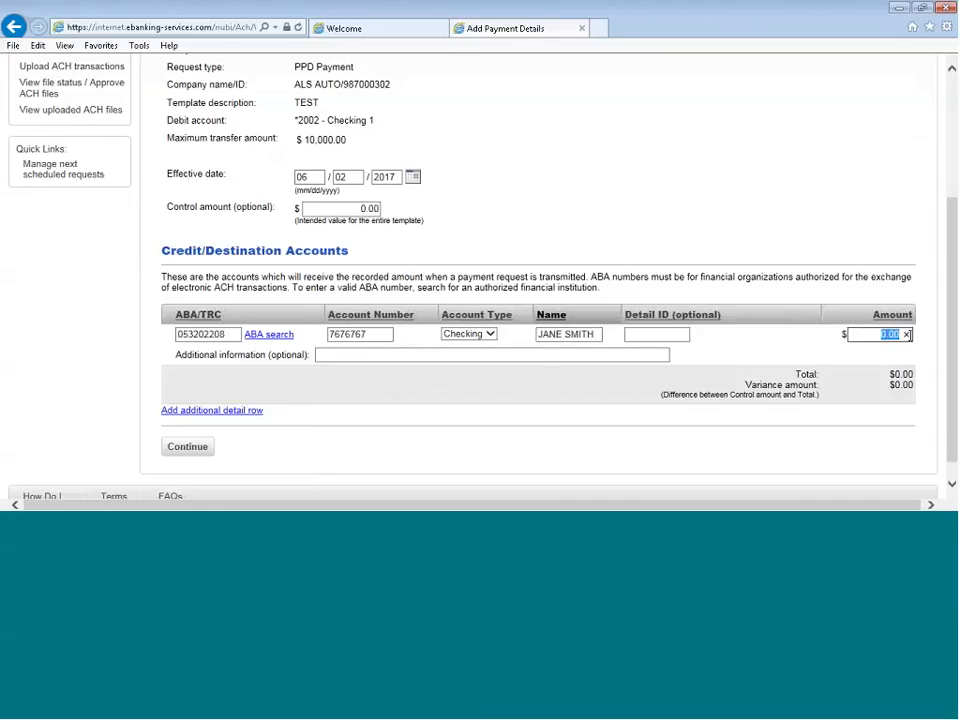
type("1000.00")
Add a second detail row and fill in its ABA number and account number
left_click(207, 412)
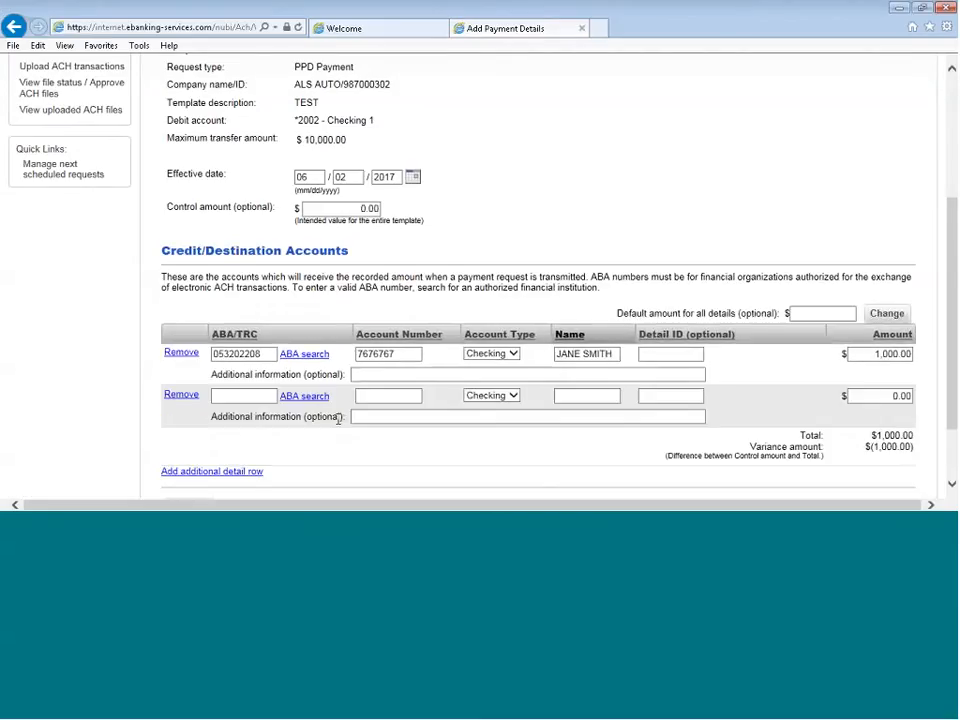
right_click(261, 394)
left_click(296, 303)
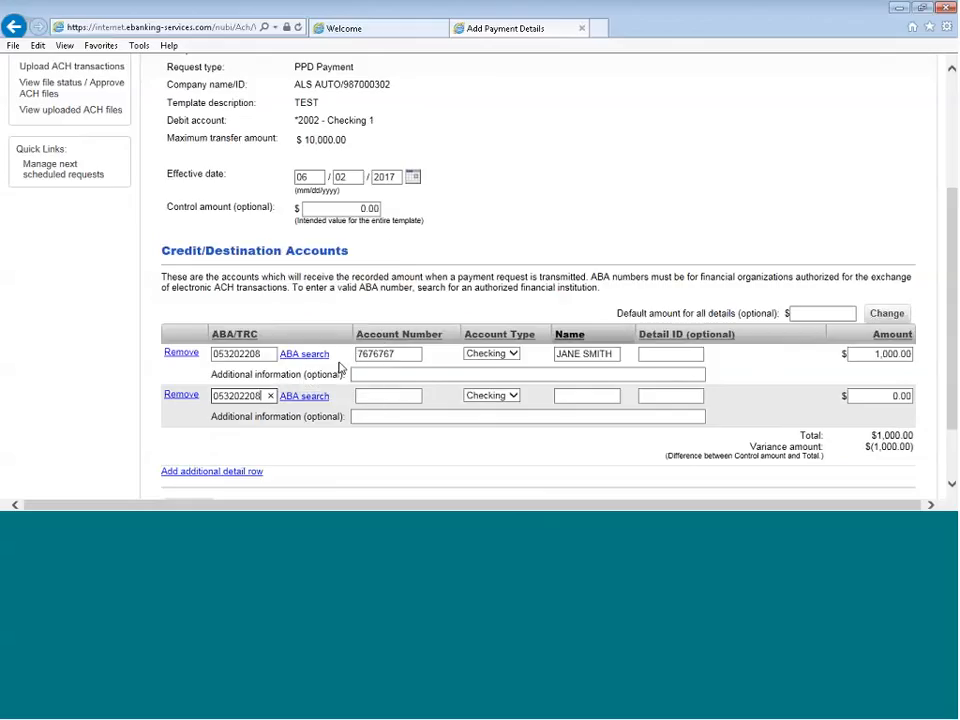
left_click(373, 396)
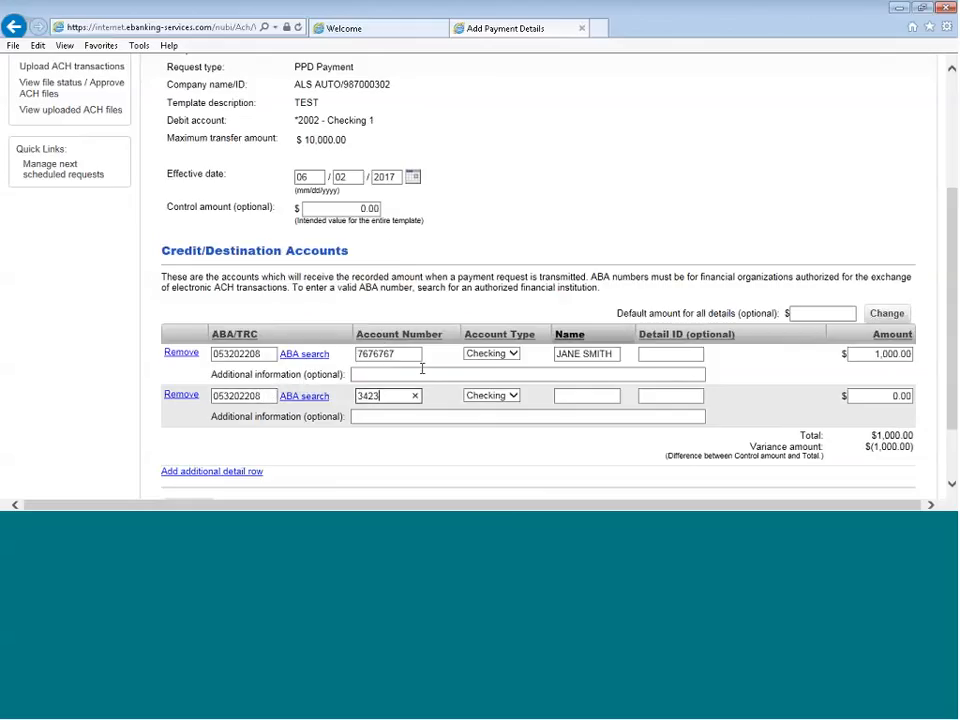
Set the second row's account type to Savings, with the recipient's full name and an amount of 500
left_click(513, 396)
left_click(492, 410)
left_click(571, 395)
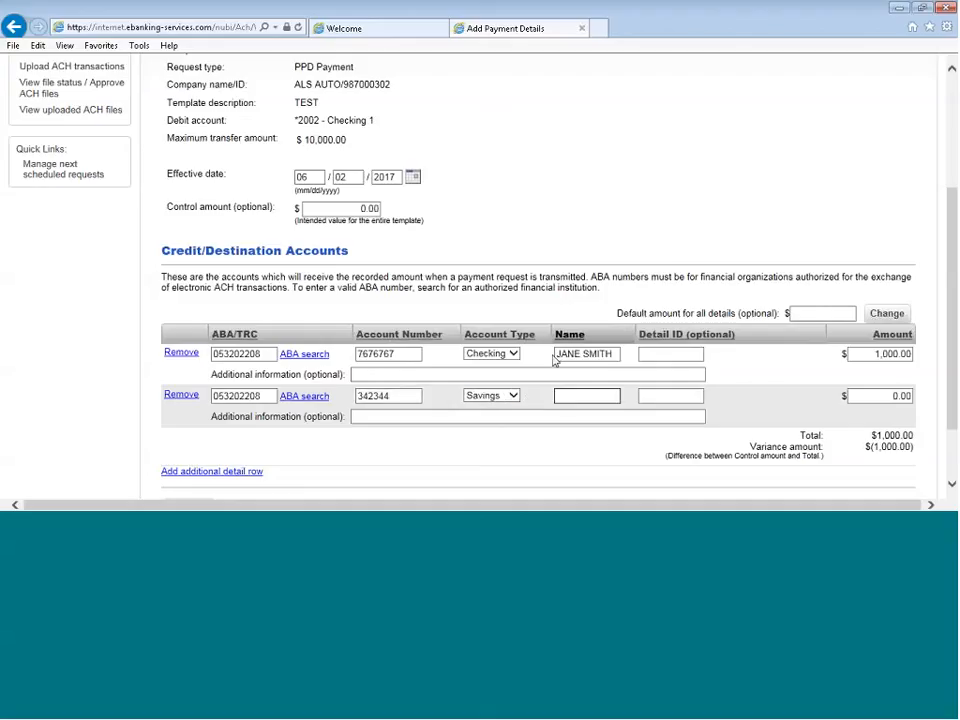
type("JOHN SMITH")
key("Tab")
key("Tab")
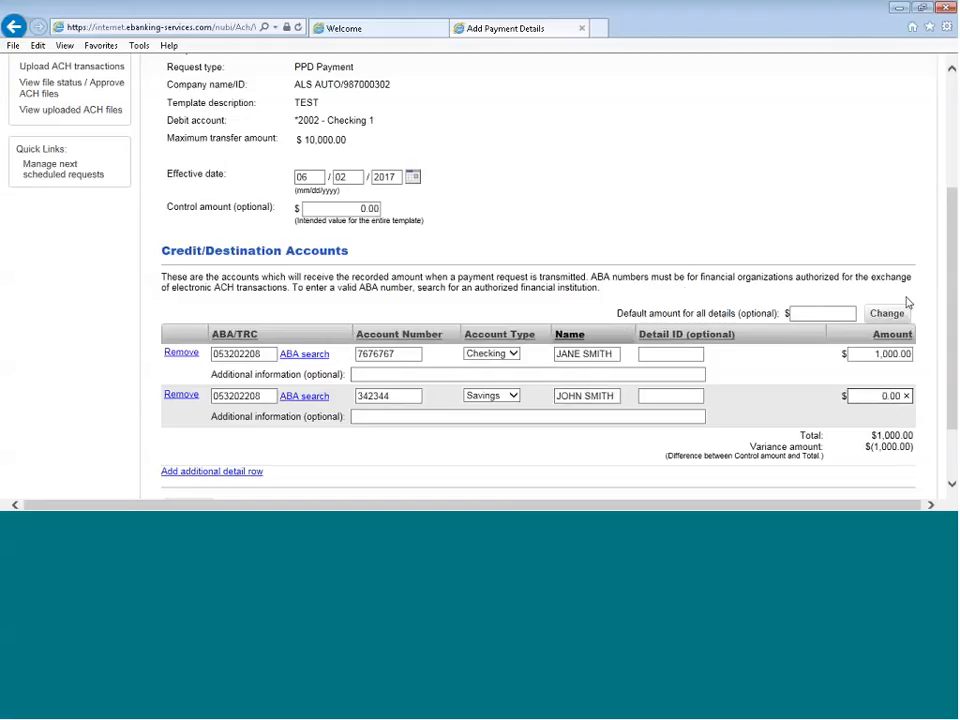
key("Delete")
type("500")
left_click(137, 494)
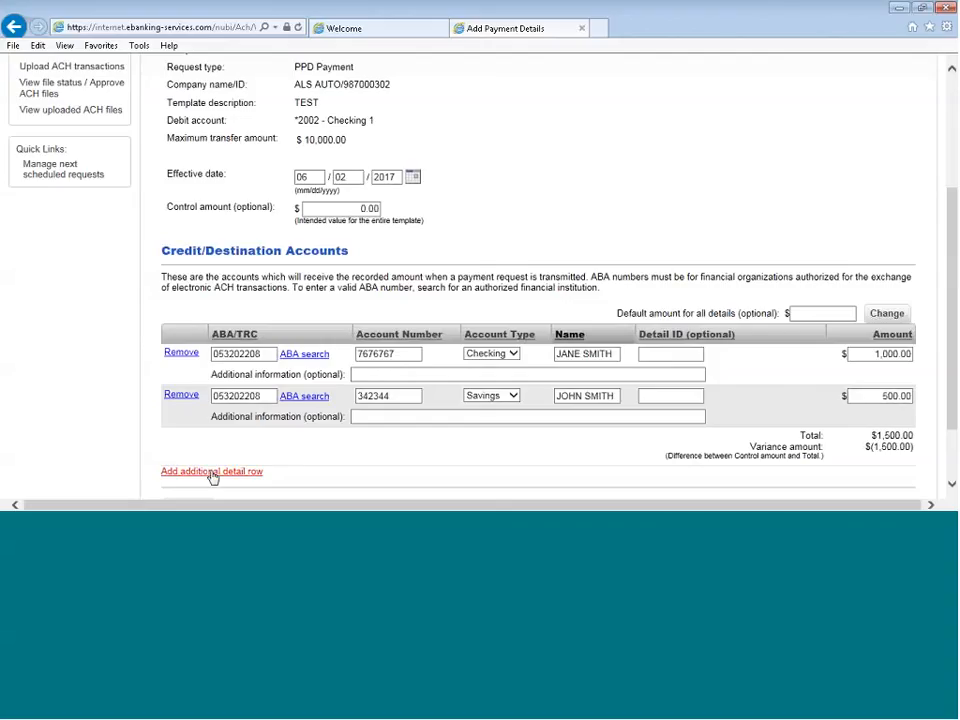
scroll(231, 401, "down", 2)
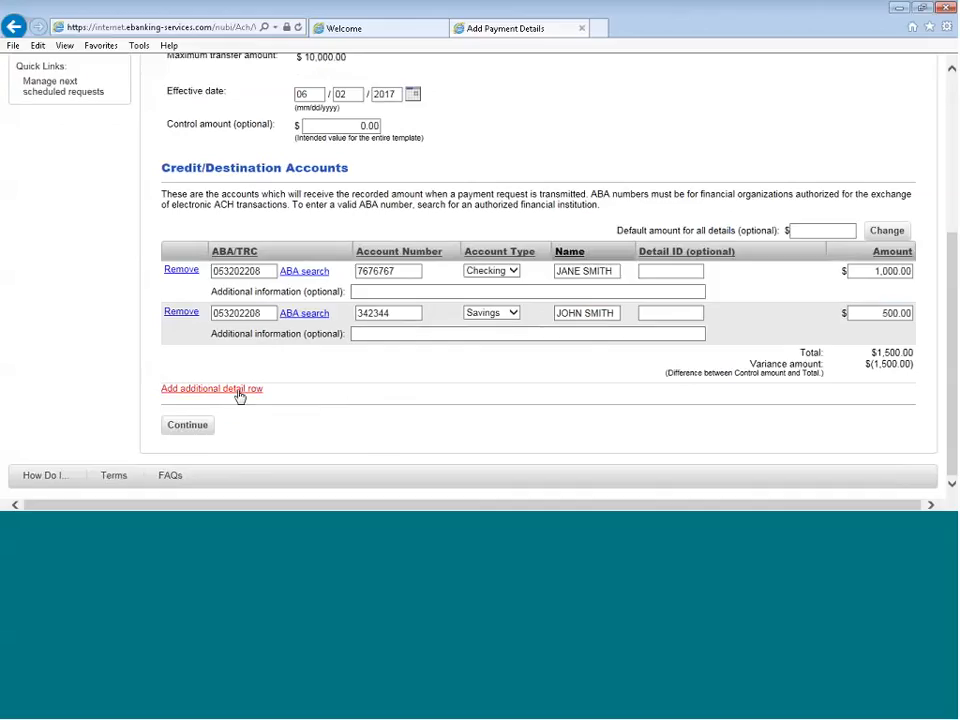
Submit the two-recipient PPD payment for verification, transmit it, and review the confirmation's details and approval history
left_click(190, 427)
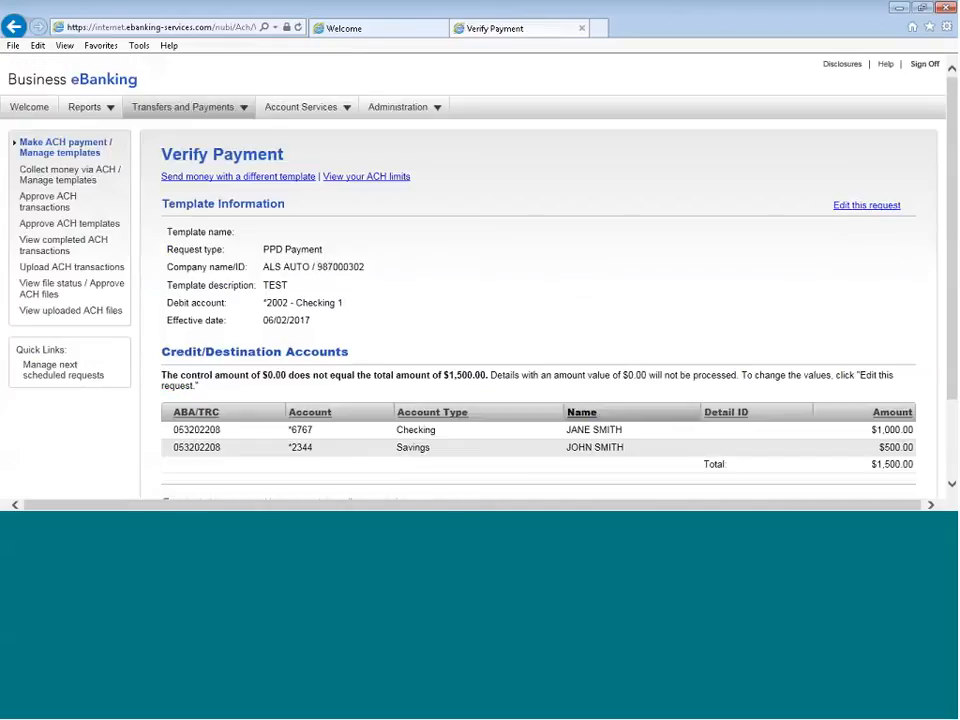
scroll(201, 425, "down", 2)
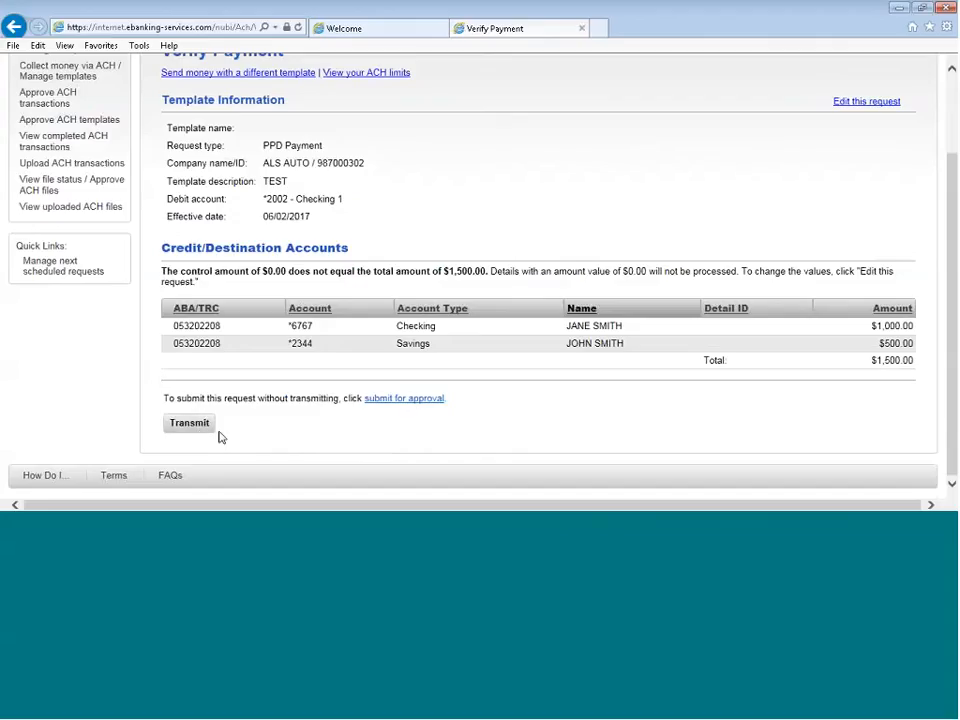
left_click(189, 422)
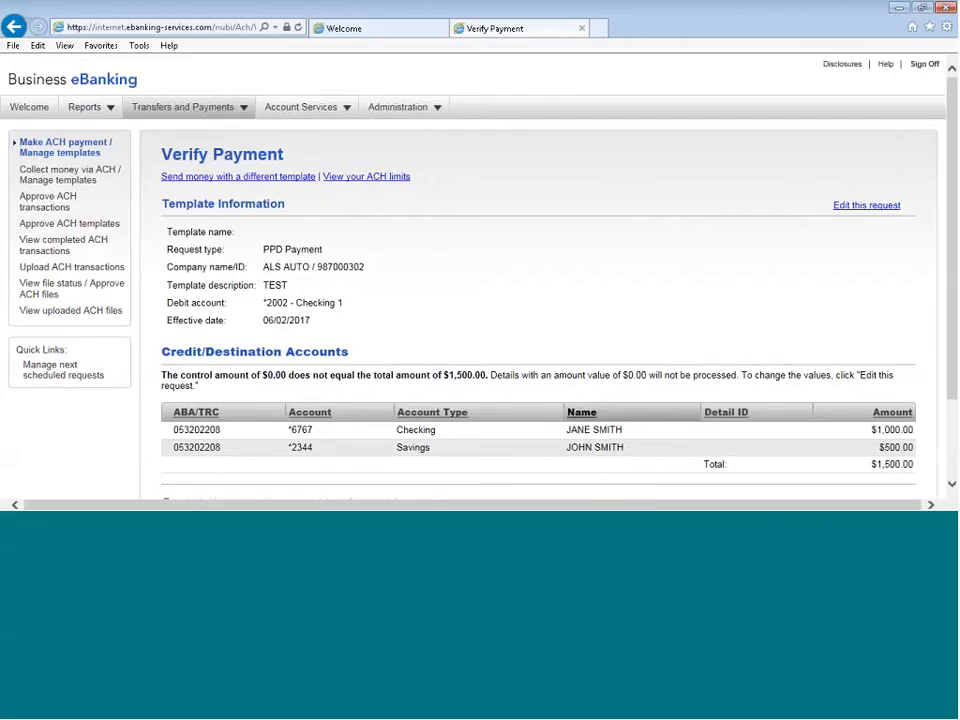
scroll(450, 300, "down", 2)
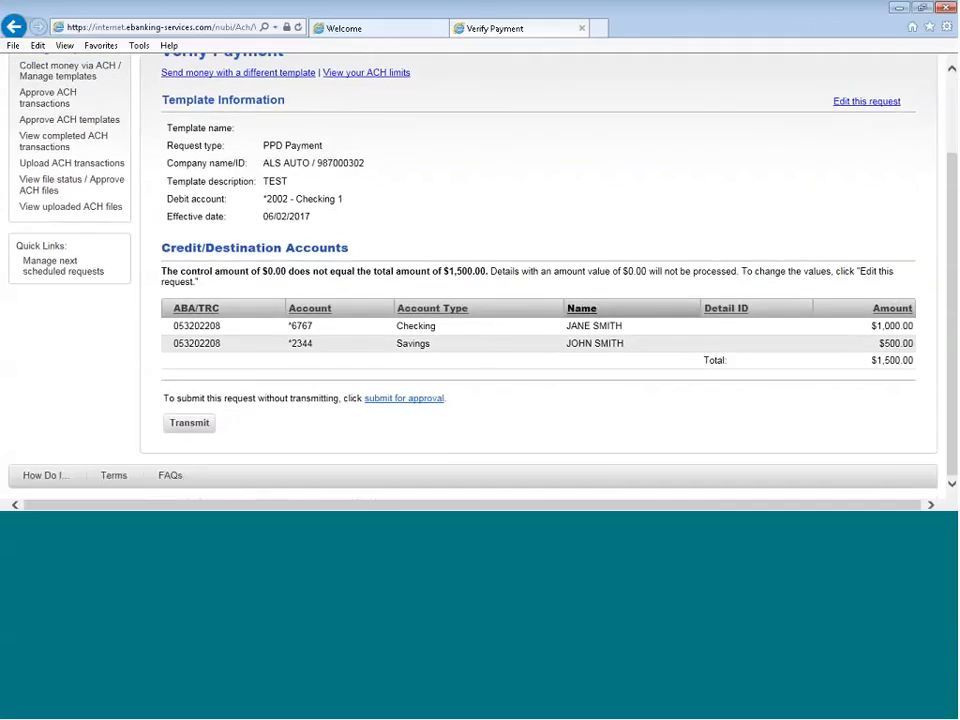
left_click(189, 423)
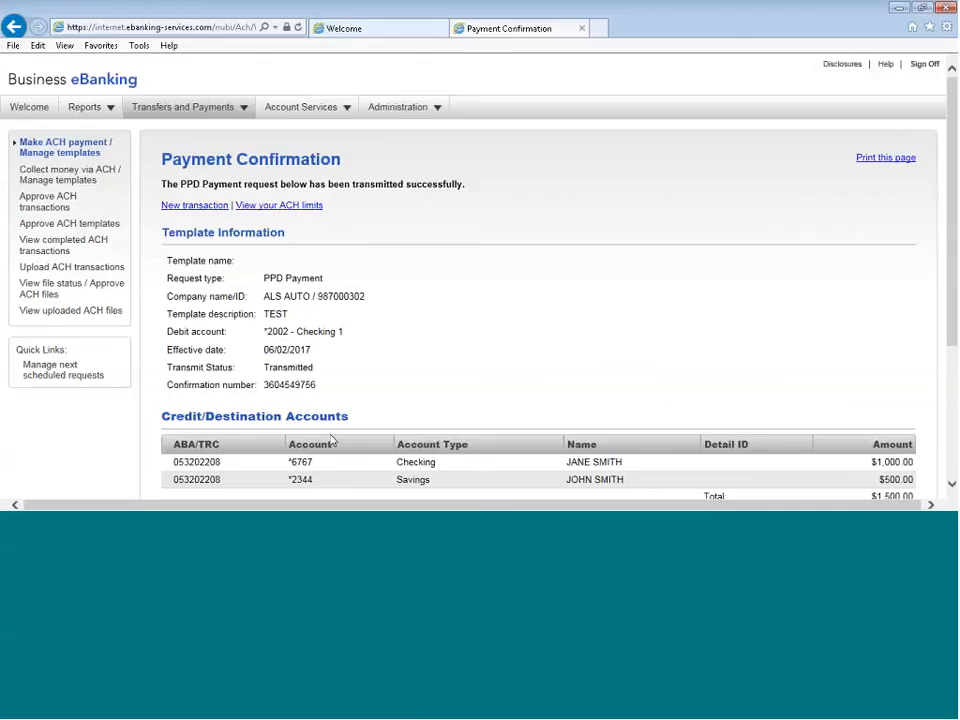
scroll(335, 442, "down", 3)
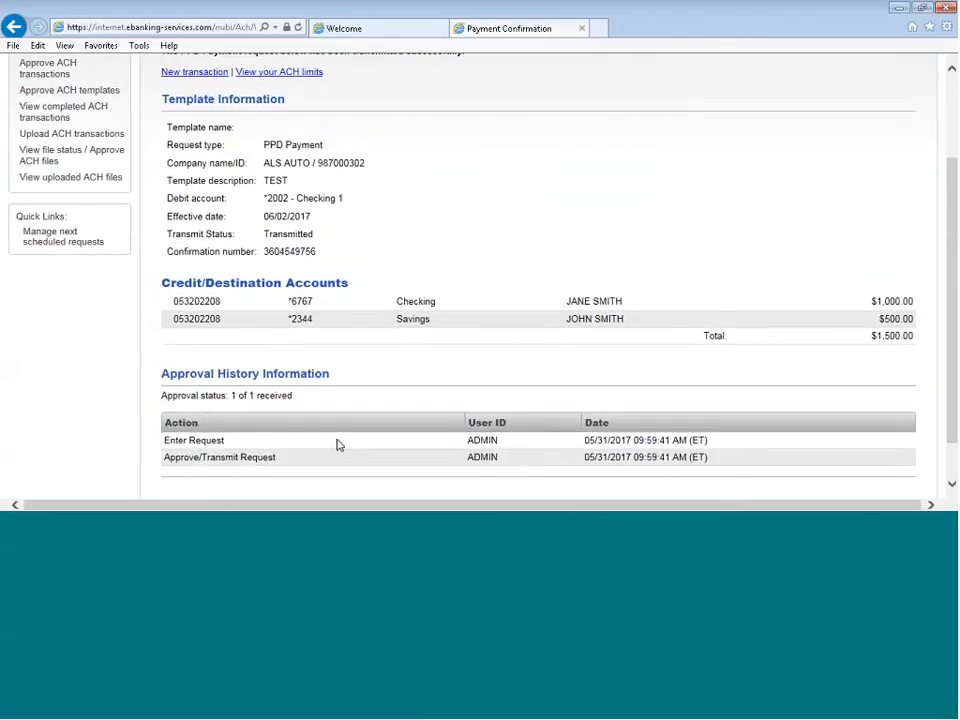
scroll(337, 444, "down", 2)
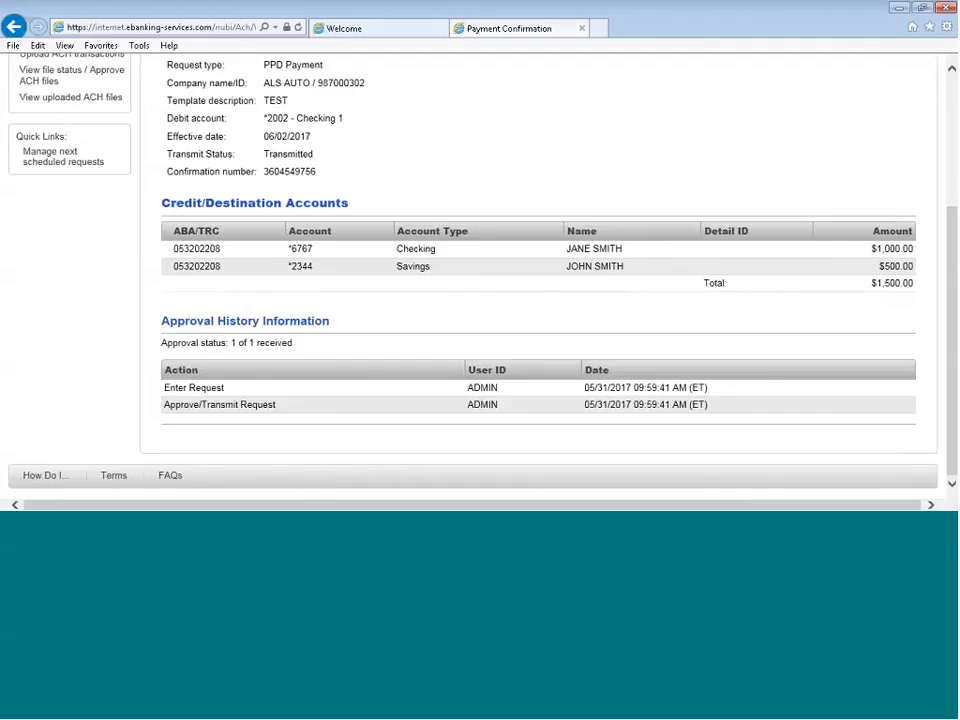
scroll(420, 326, "up", 3)
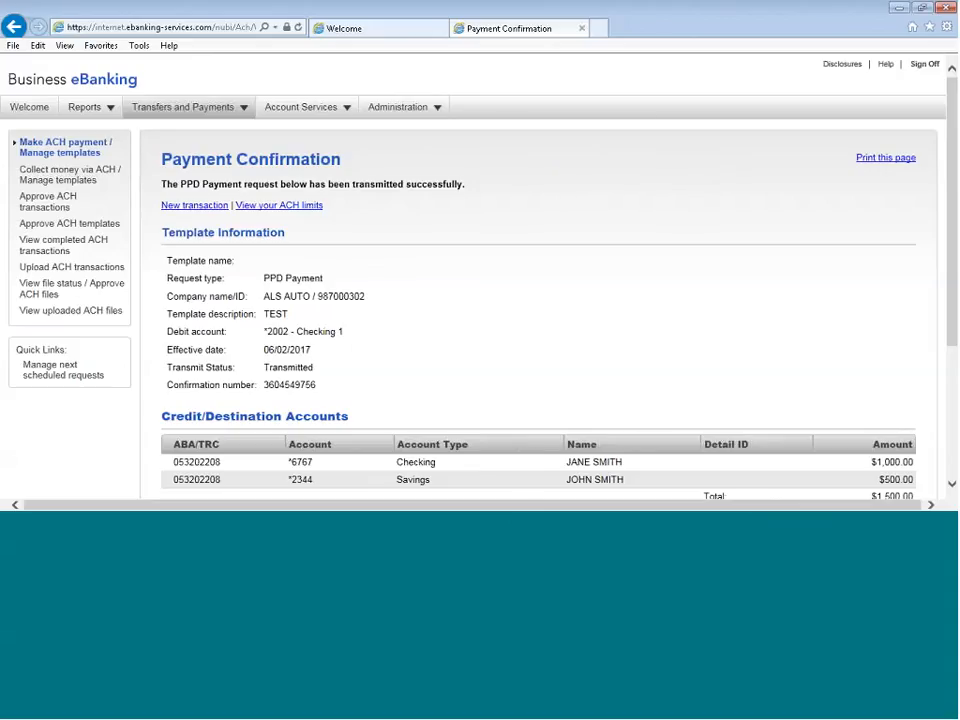
Switch to the demo site's ACH file upload area and examine the files being verified, awaiting approval and rejected
left_click(354, 28)
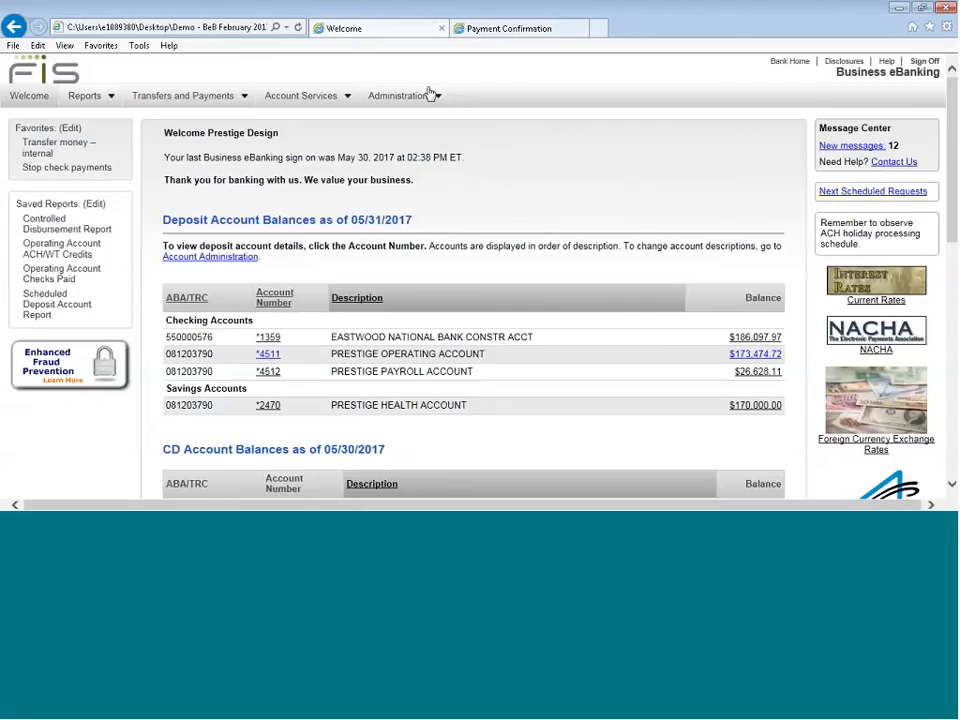
mouse_move(430, 95)
mouse_move(183, 96)
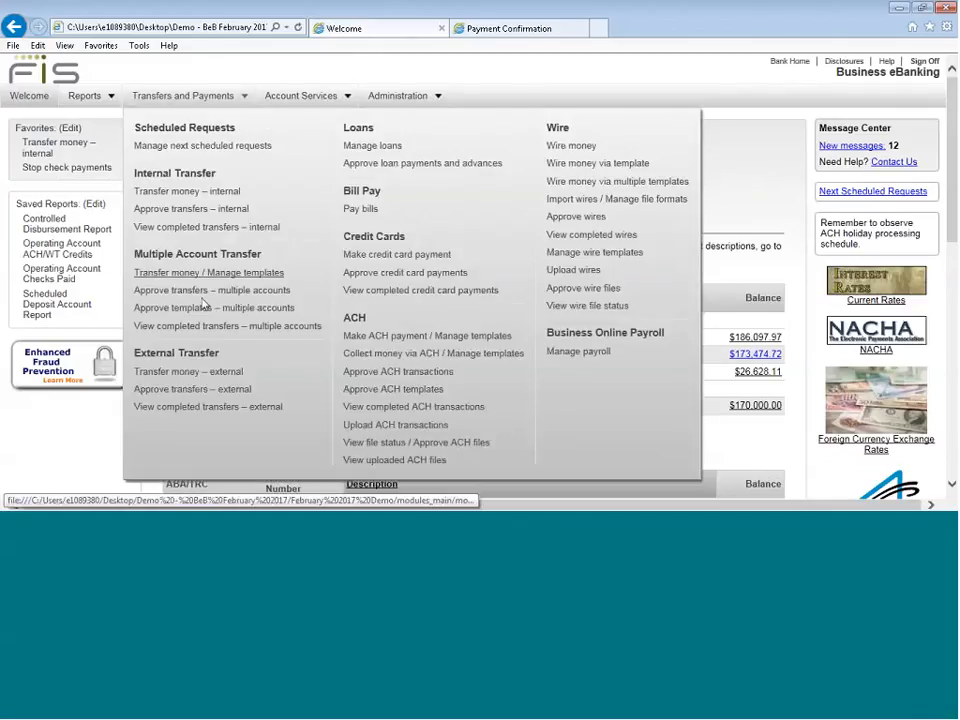
left_click(390, 430)
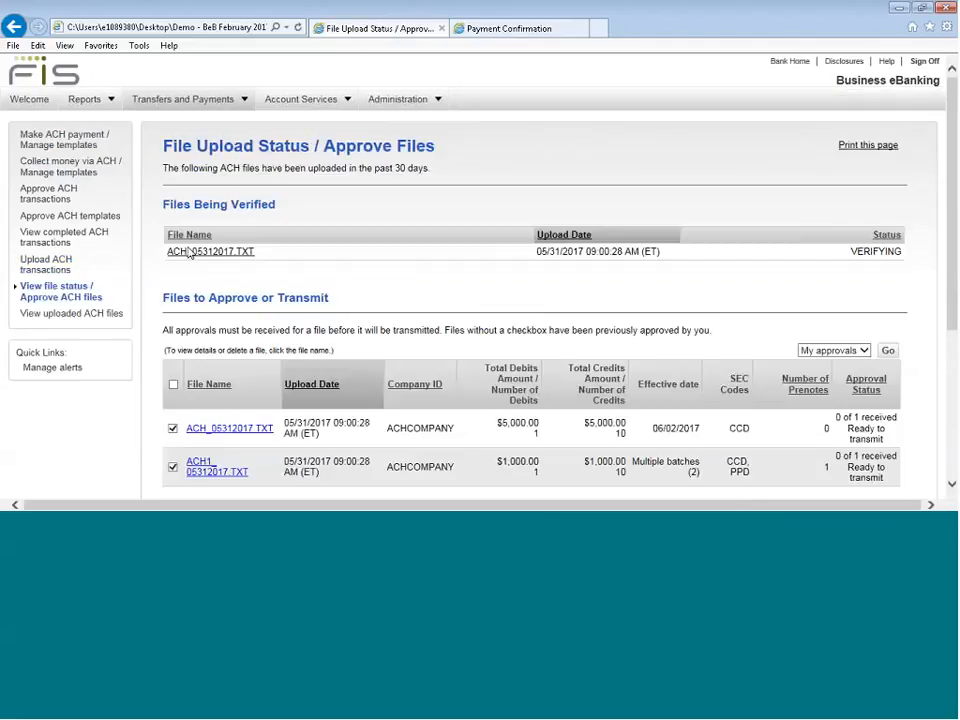
scroll(220, 280, "down", 1)
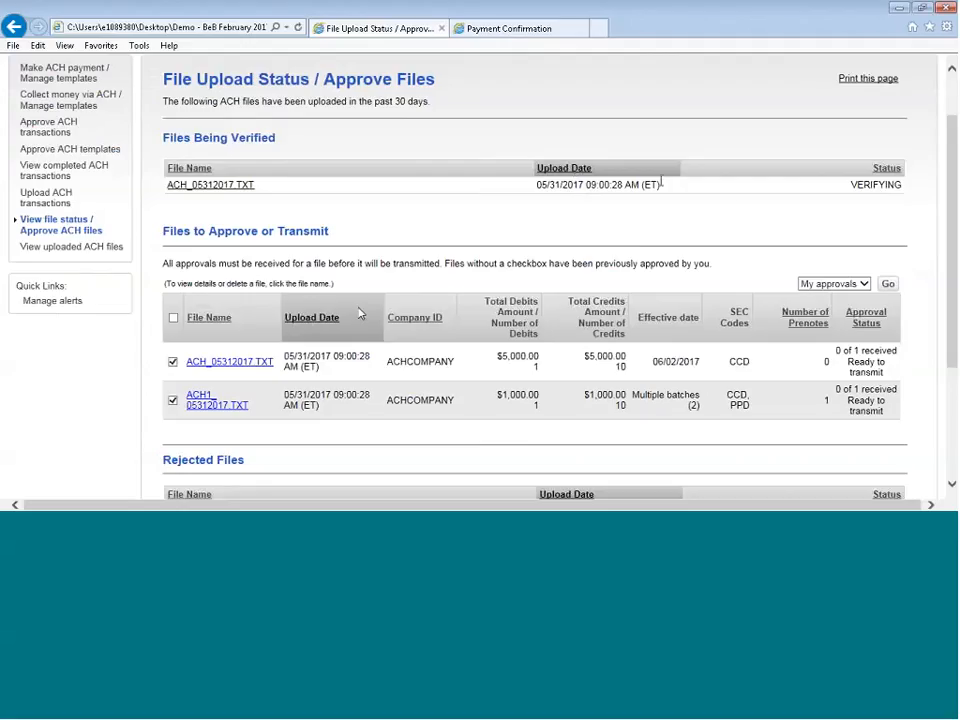
scroll(285, 259, "down", 1)
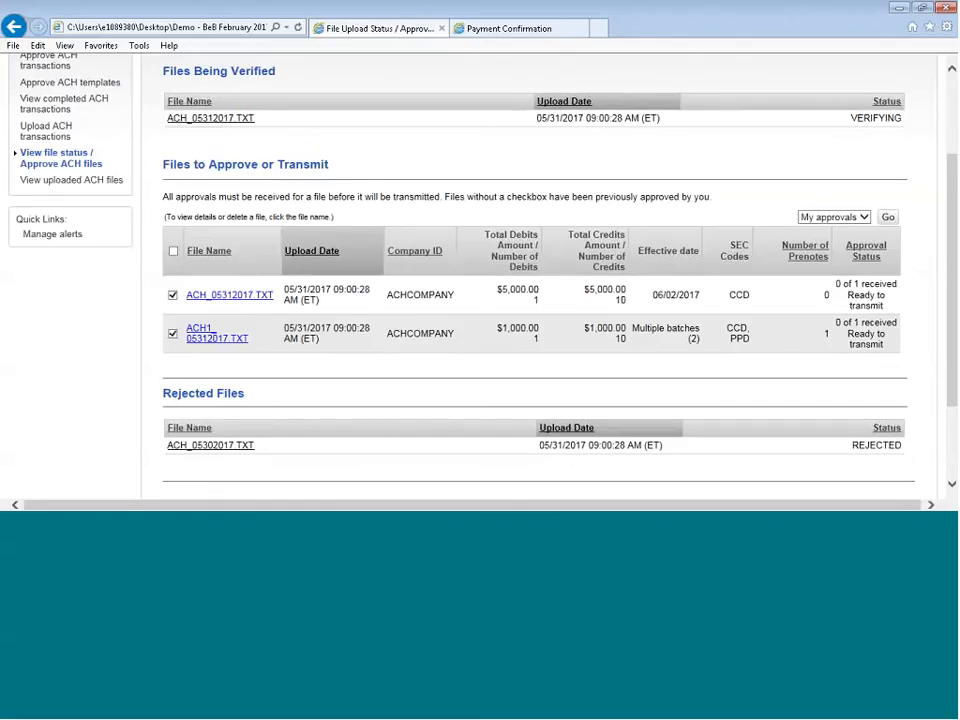
scroll(205, 300, "down", 2)
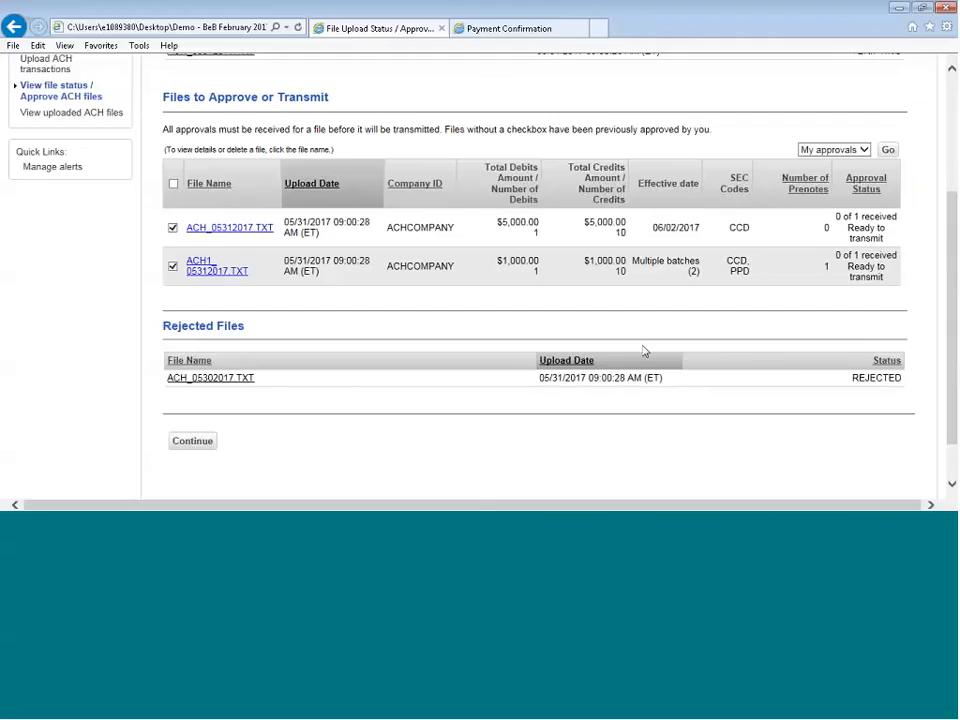
scroll(268, 315, "up", 2)
scroll(268, 328, "down", 2)
Transmit the selected files ACH_05312017.TXT and ACH1_05312017.TXT, completing the phone-call verification and submitting the prefilled token passcode
left_click(191, 444)
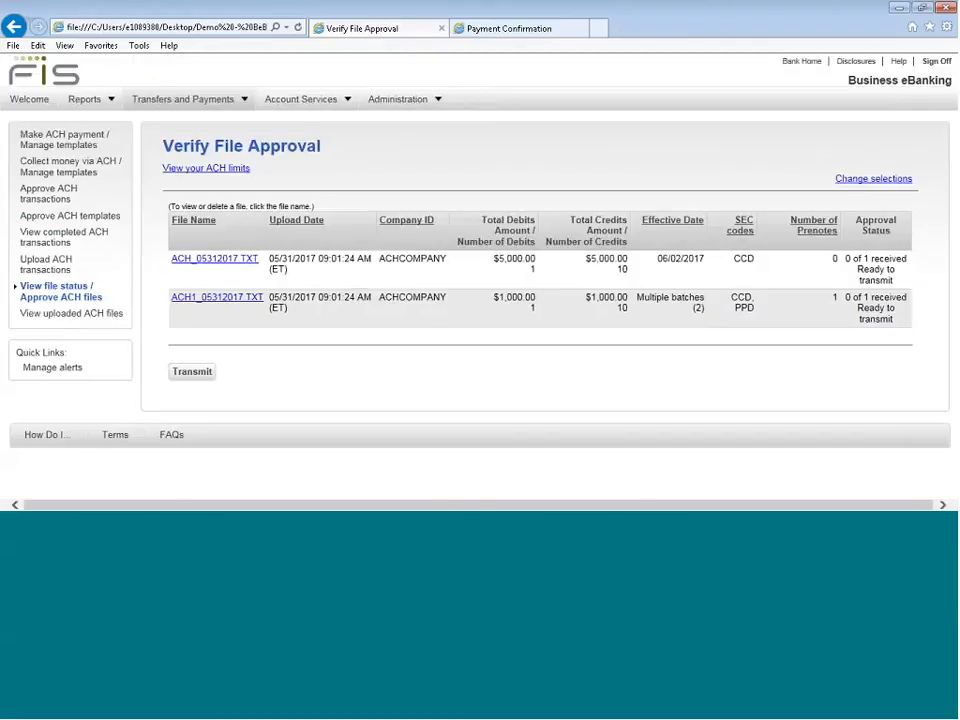
left_click(193, 372)
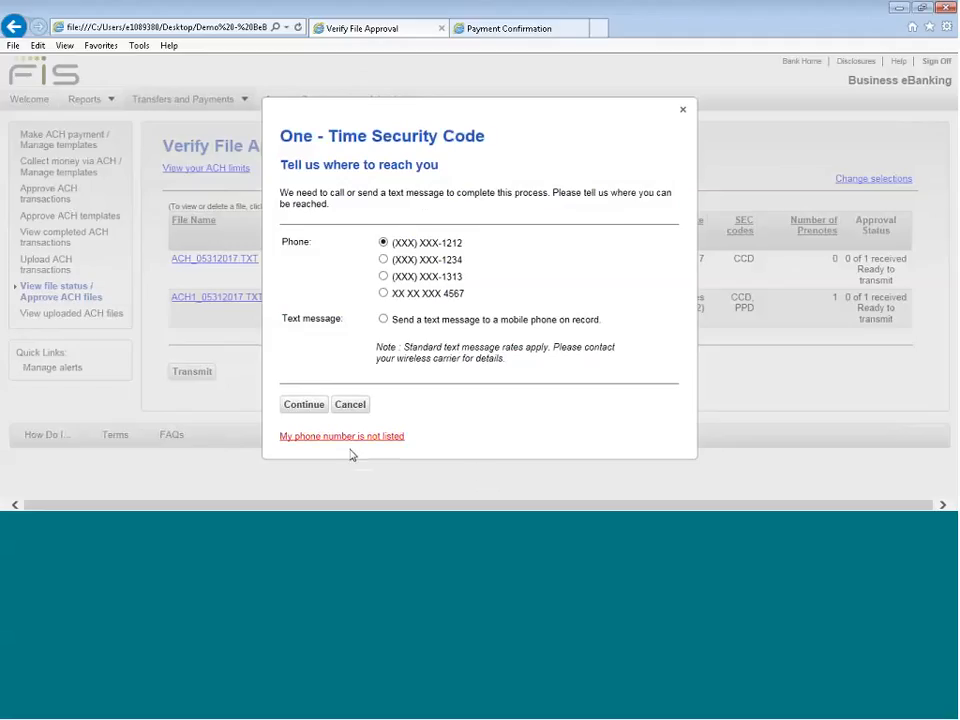
left_click(303, 406)
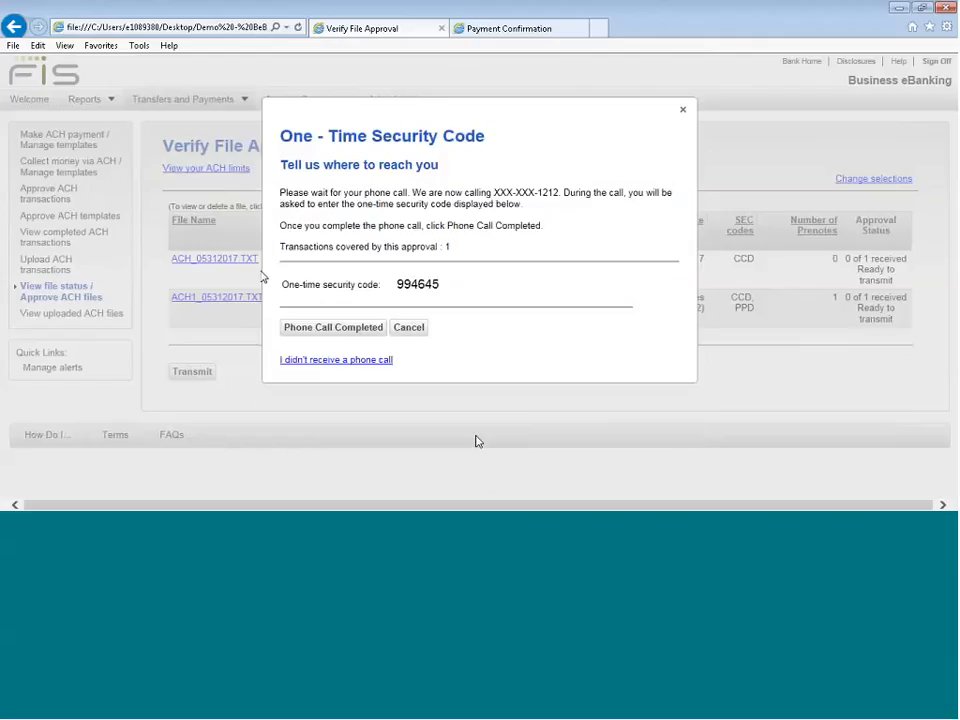
left_click(330, 329)
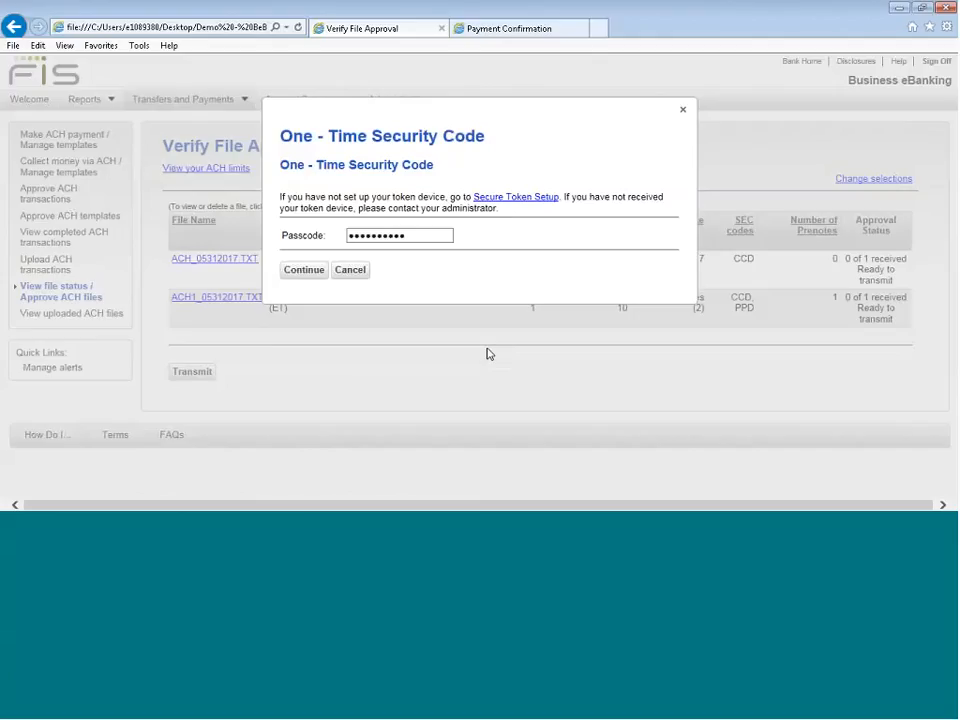
left_click(312, 270)
left_click(312, 262)
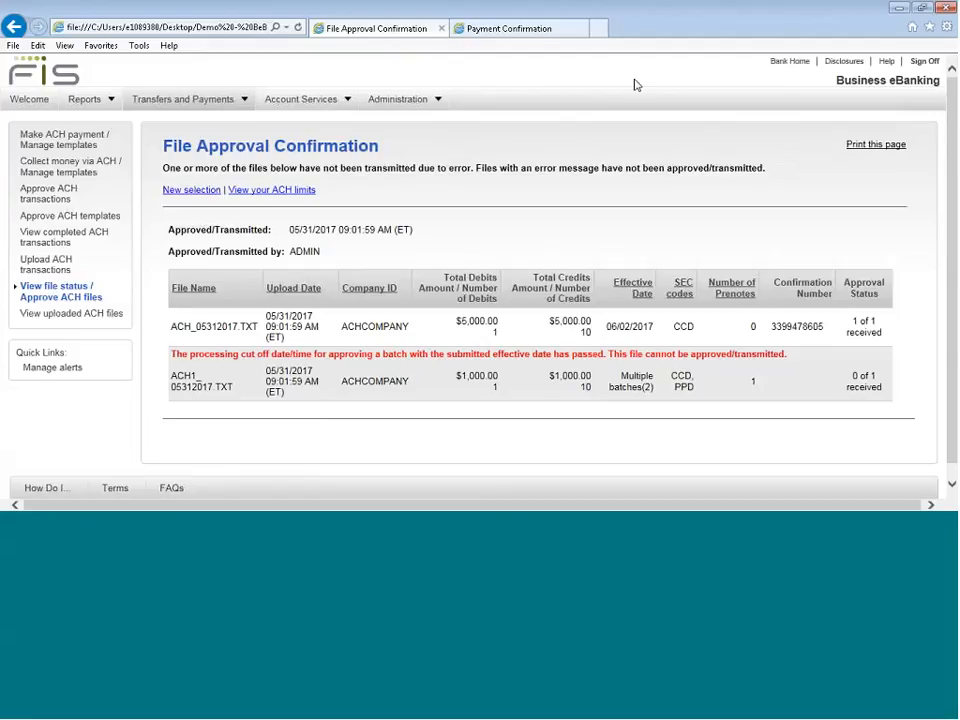
Return to the live banking site and generate a deposit balances report for all accounts for the previous business day
left_click(488, 32)
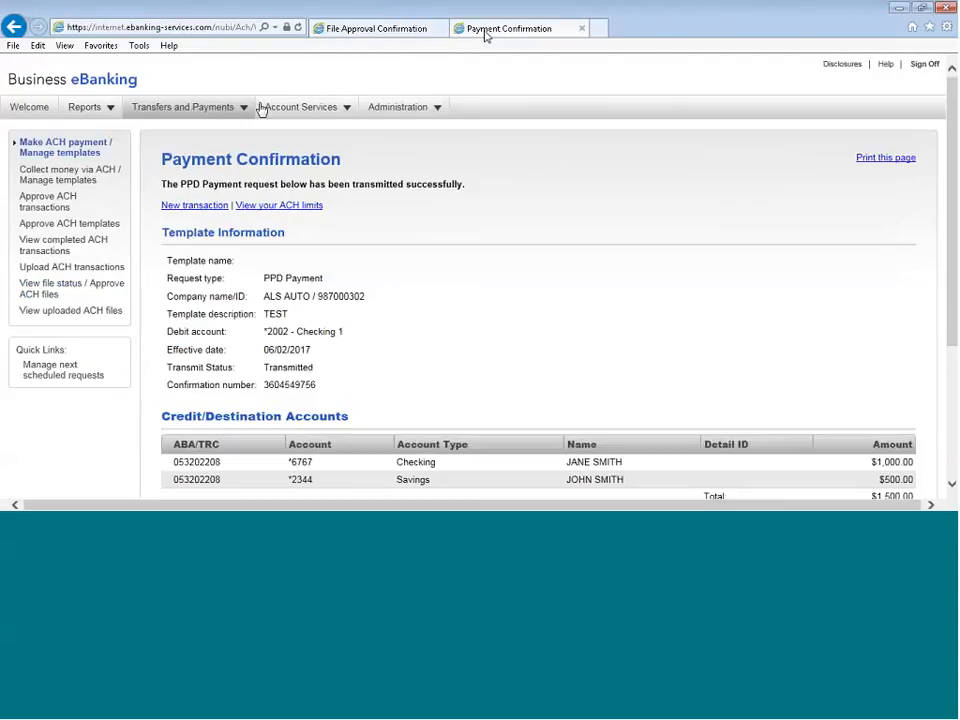
mouse_move(90, 111)
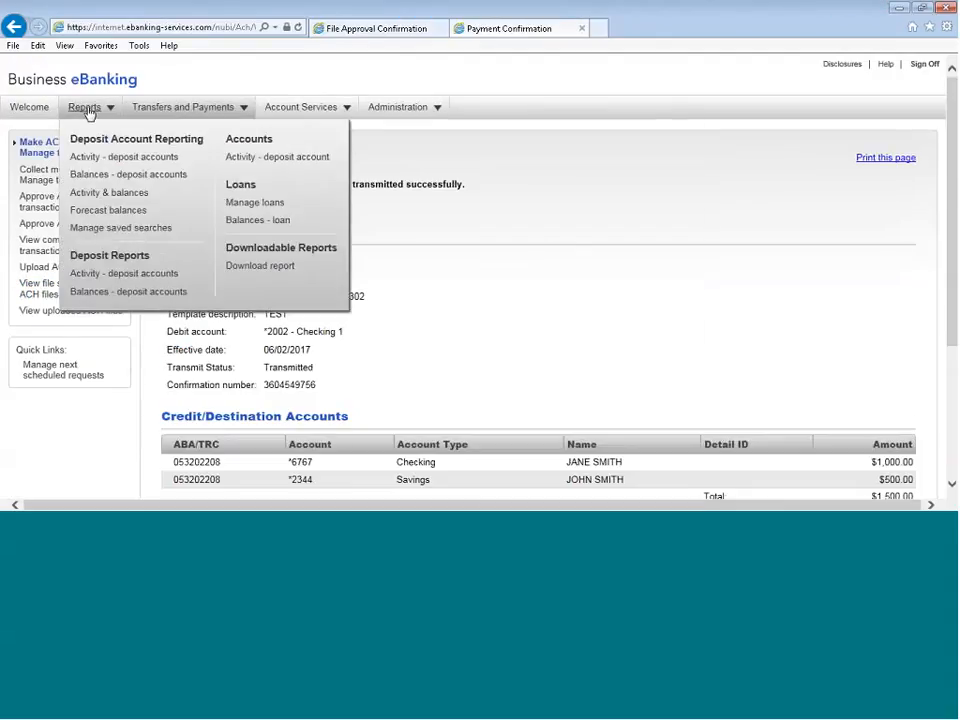
left_click(90, 291)
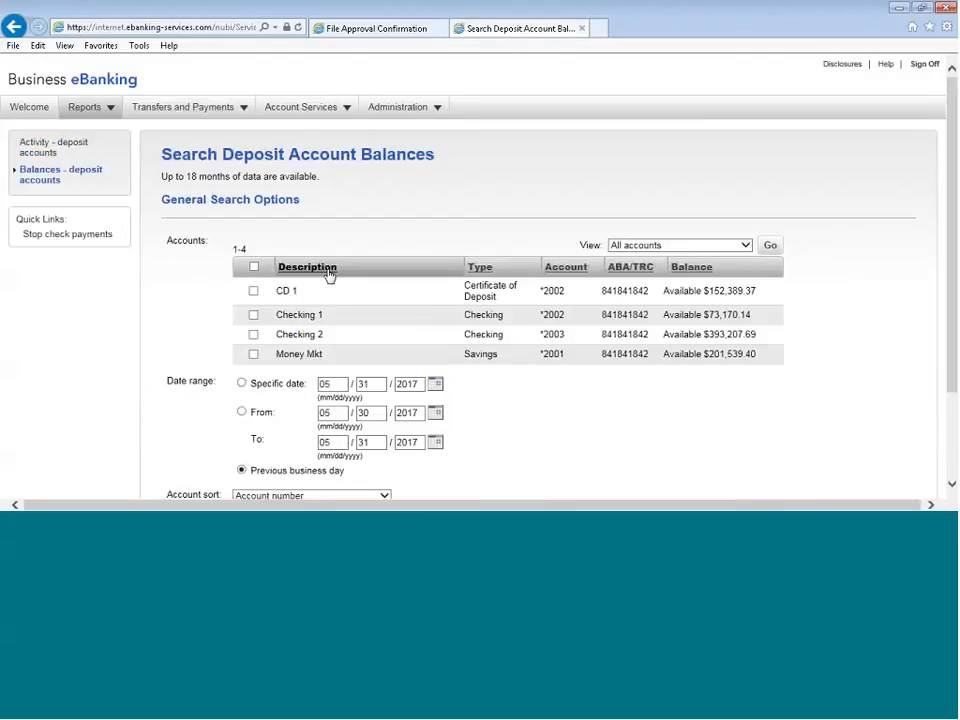
left_click(255, 268)
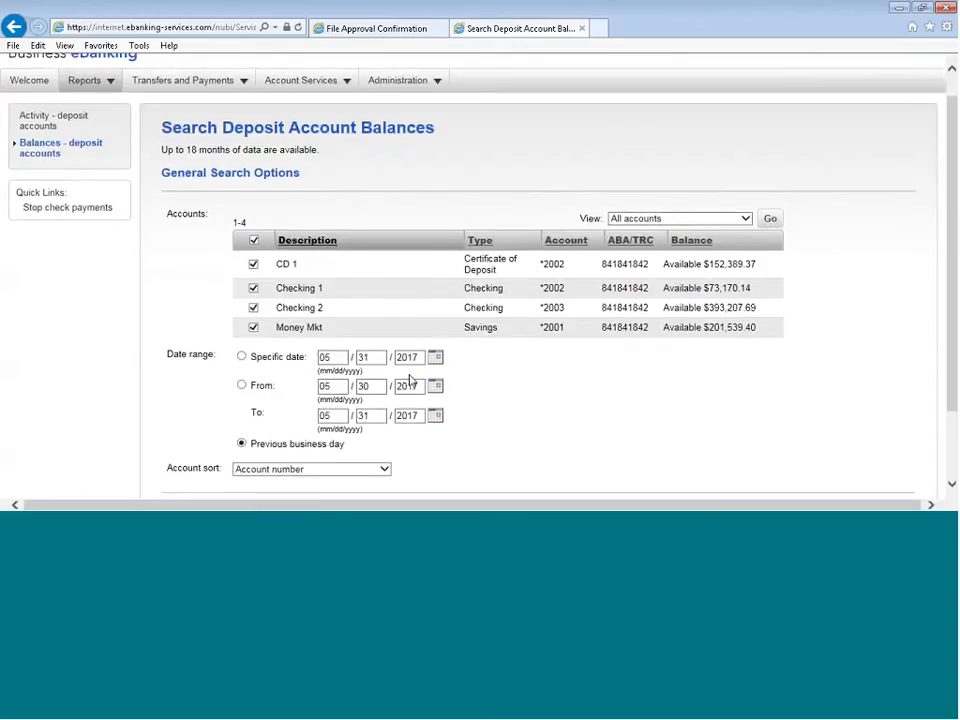
scroll(280, 310, "down", 2)
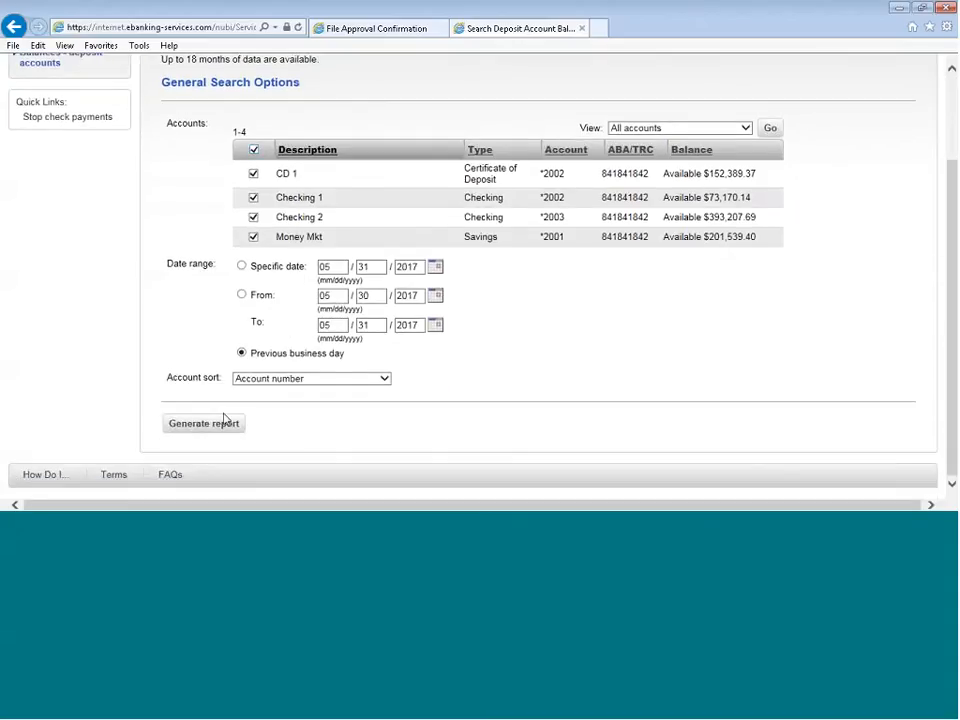
left_click(225, 421)
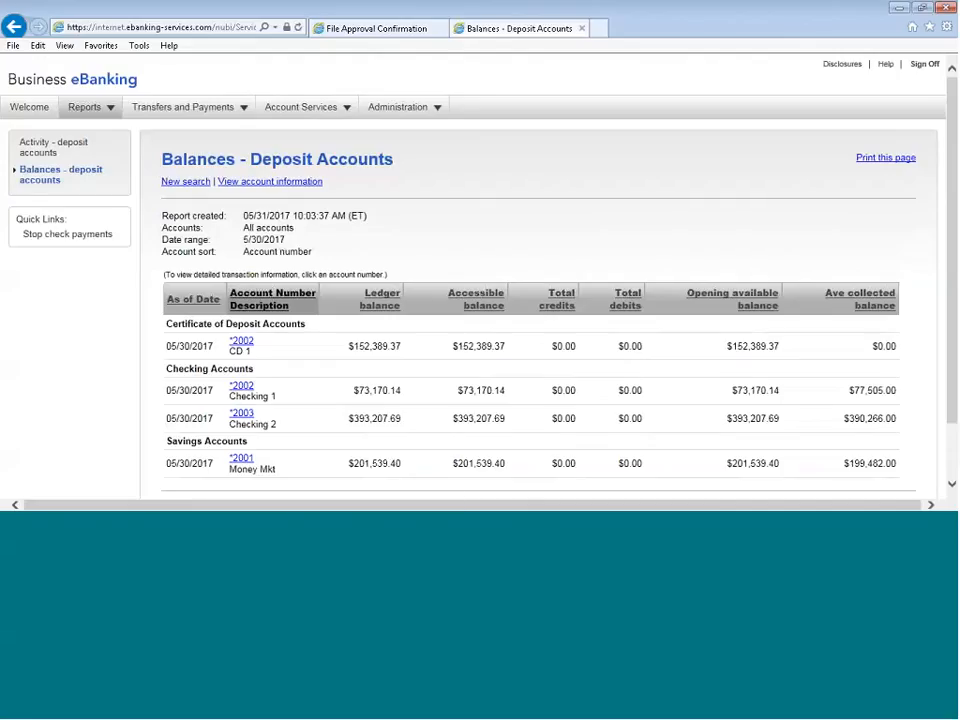
Open the printable version of the deposit balances report and view it full screen, restoring its window size
left_click(886, 158)
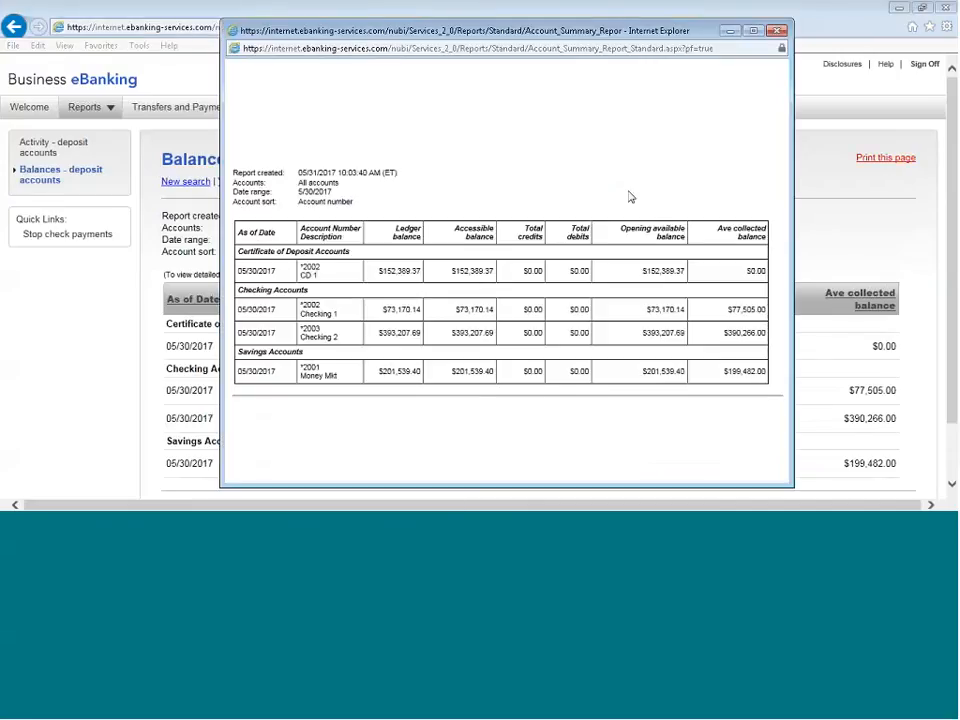
left_click(753, 30)
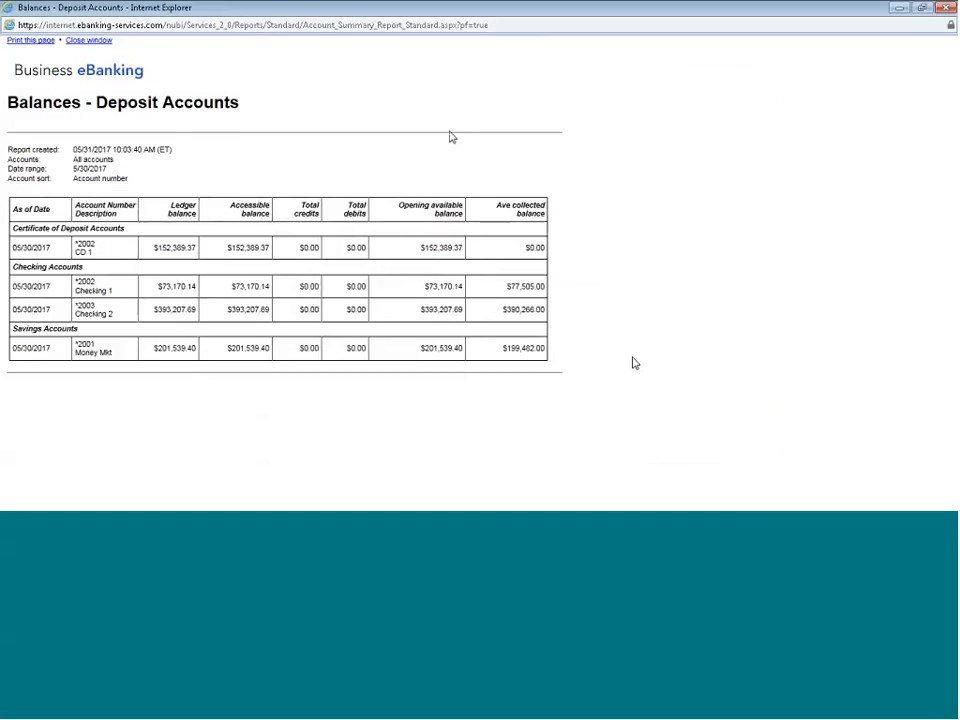
left_click(921, 7)
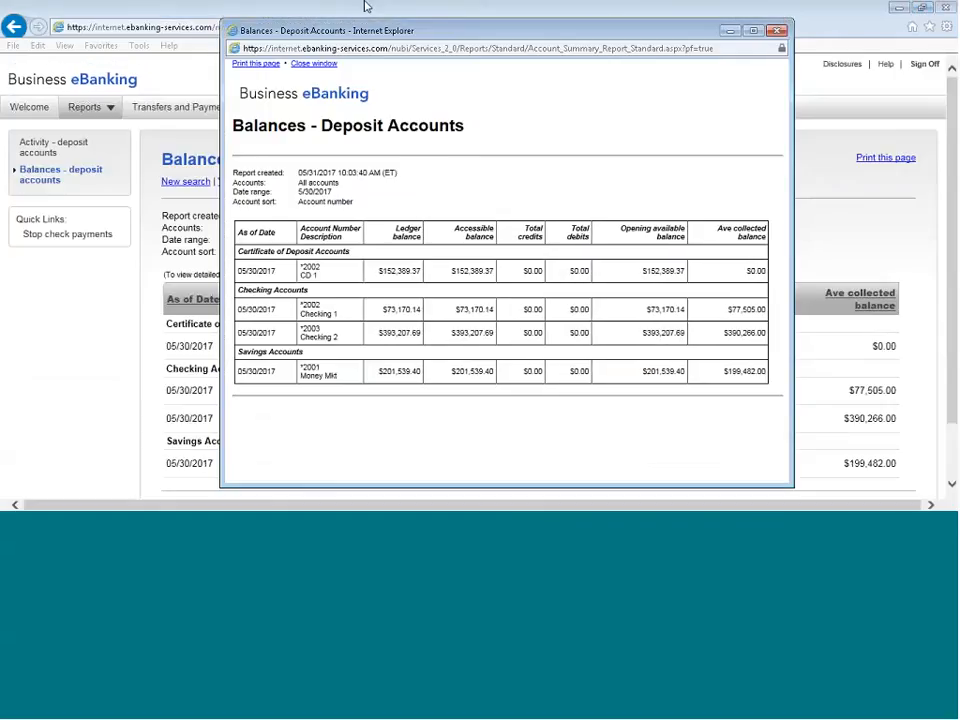
left_click(366, 4)
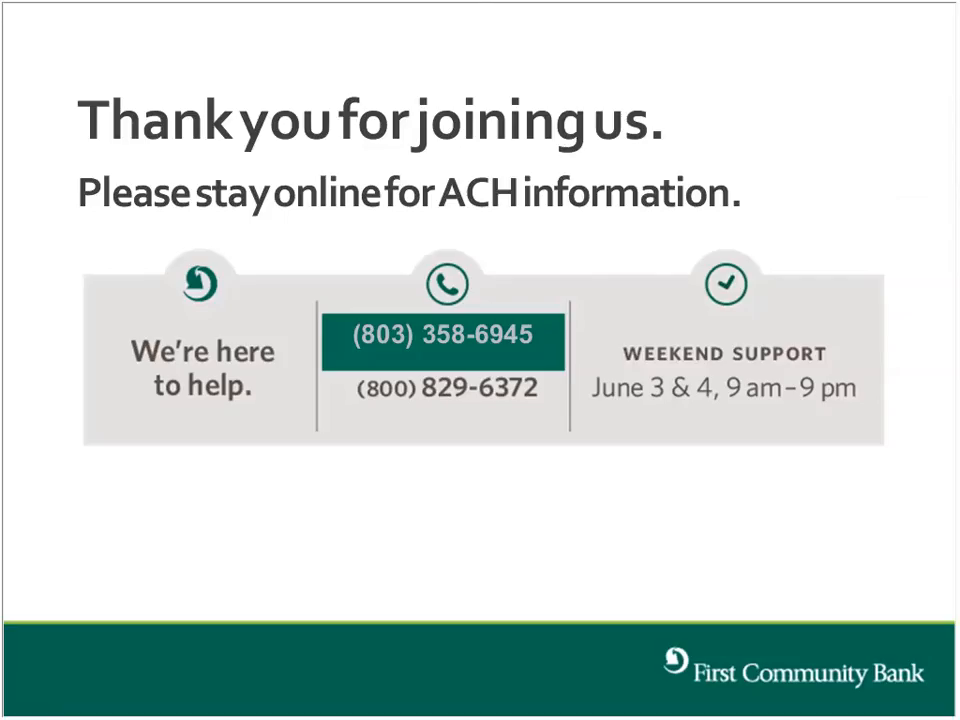
key("Right")
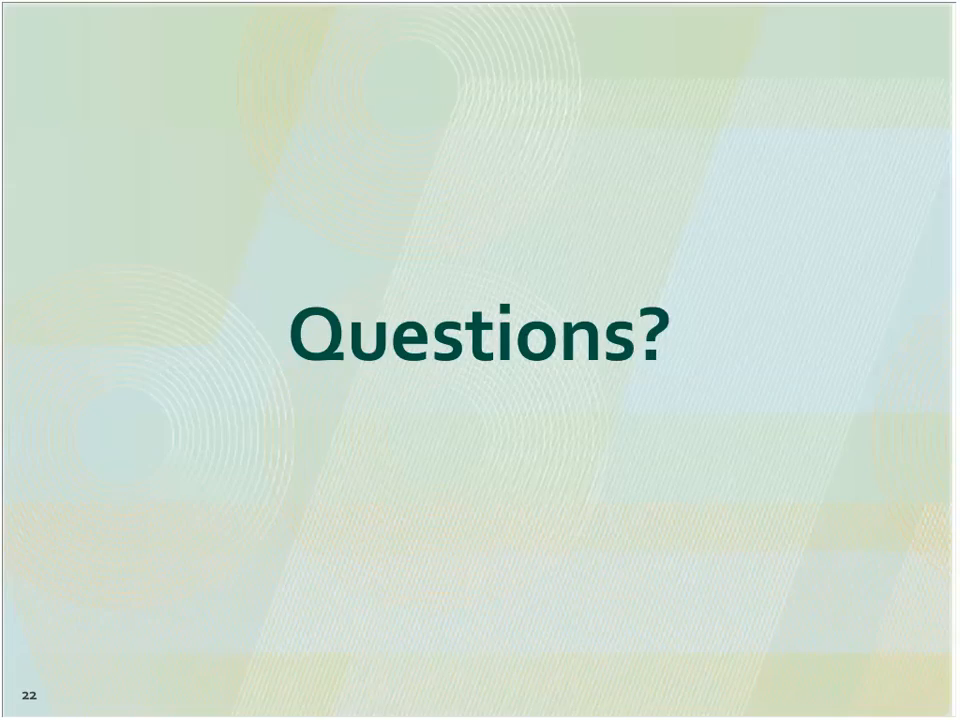
key("Left")
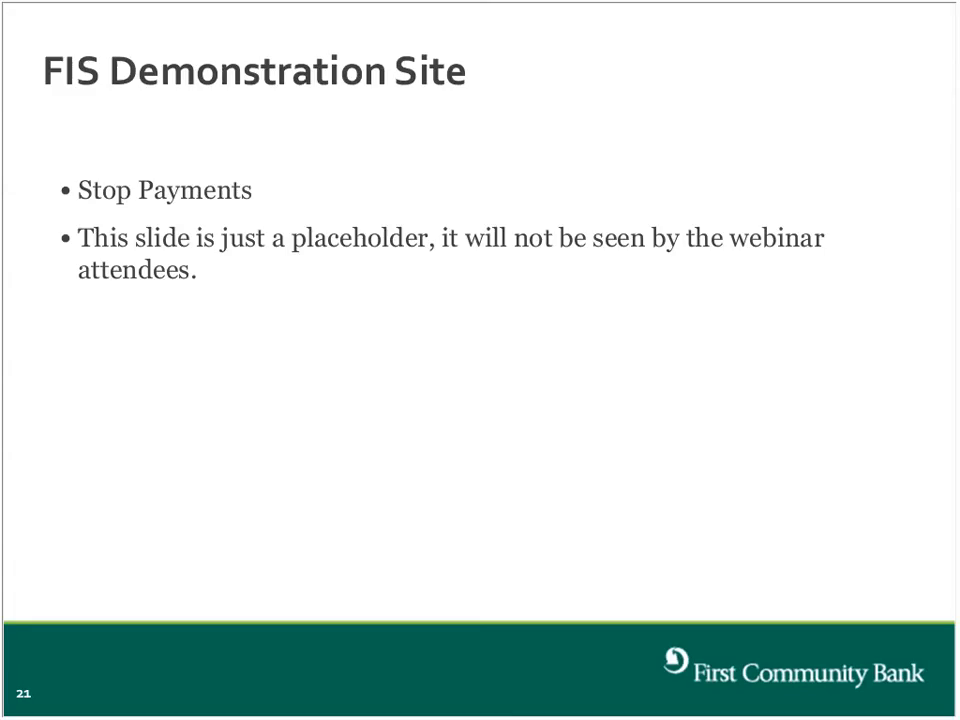
key("Left")
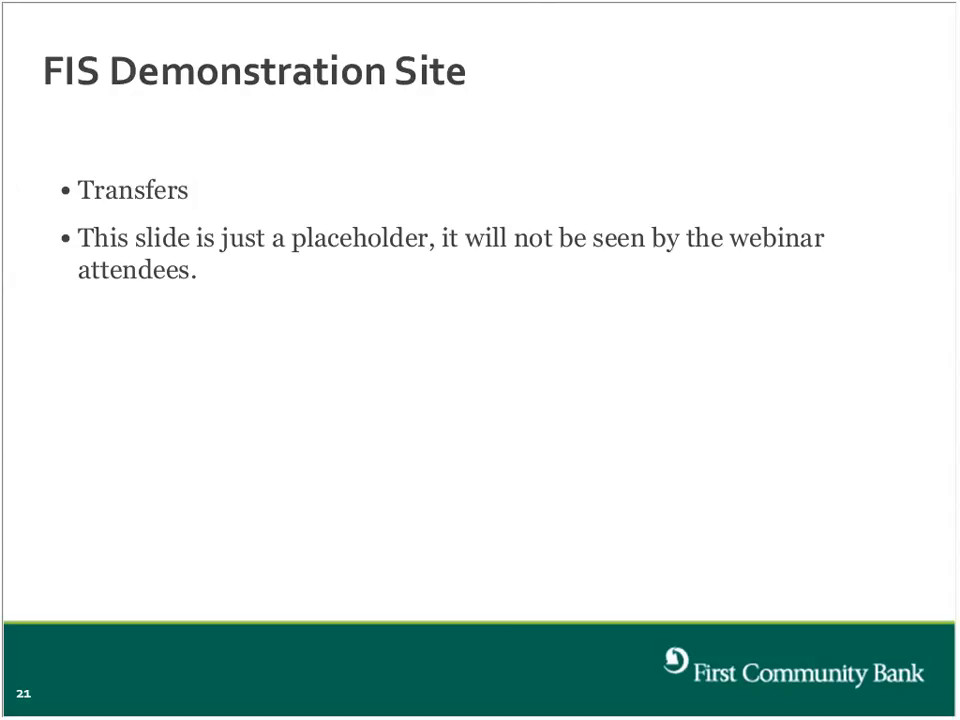
key("Left")
key("Right")
key("Right")
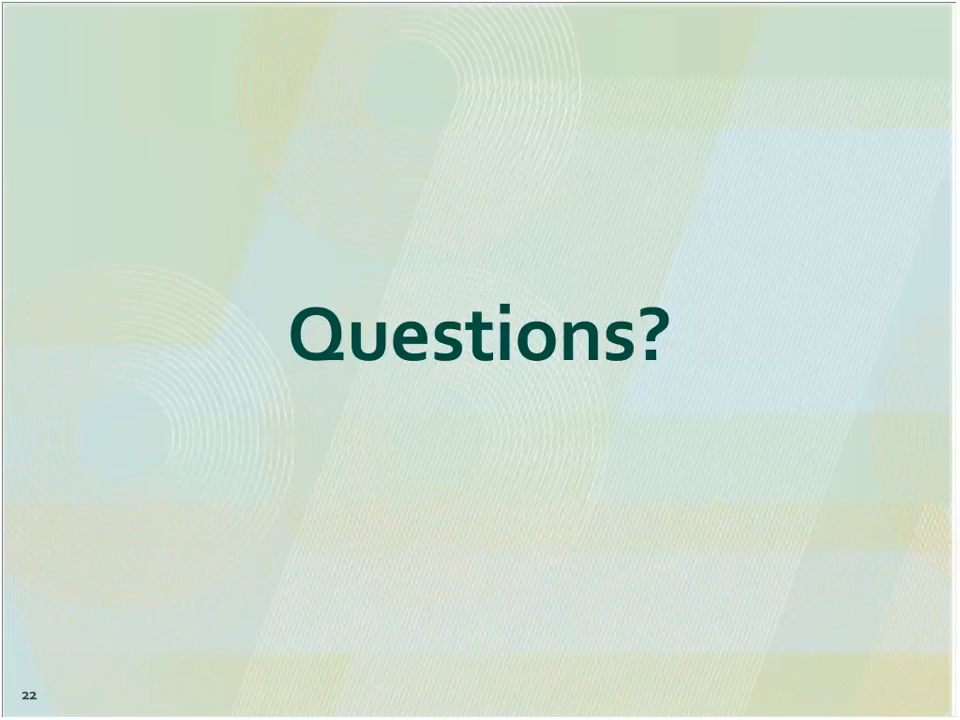